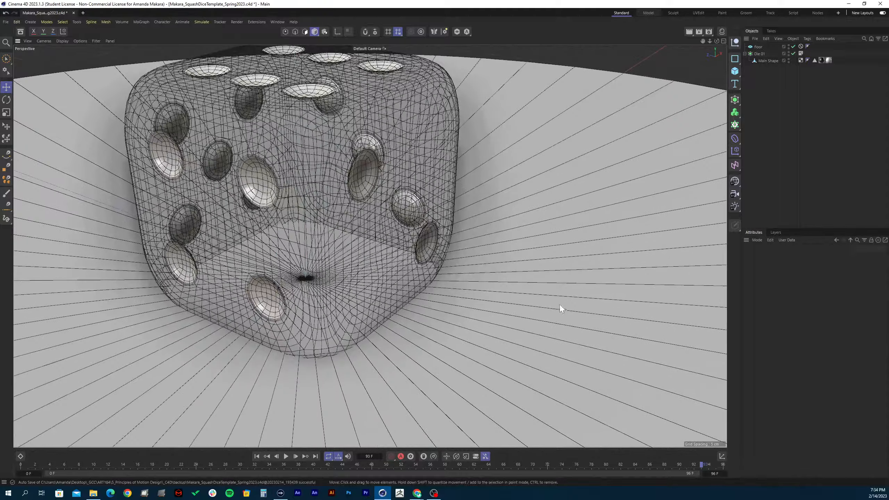
- Take Main Shape out of the Die 01 subdivision surface to examine its base polygons, and nest it back under Die 01
middle_click_drag(494, 287, 565, 323, "alt")
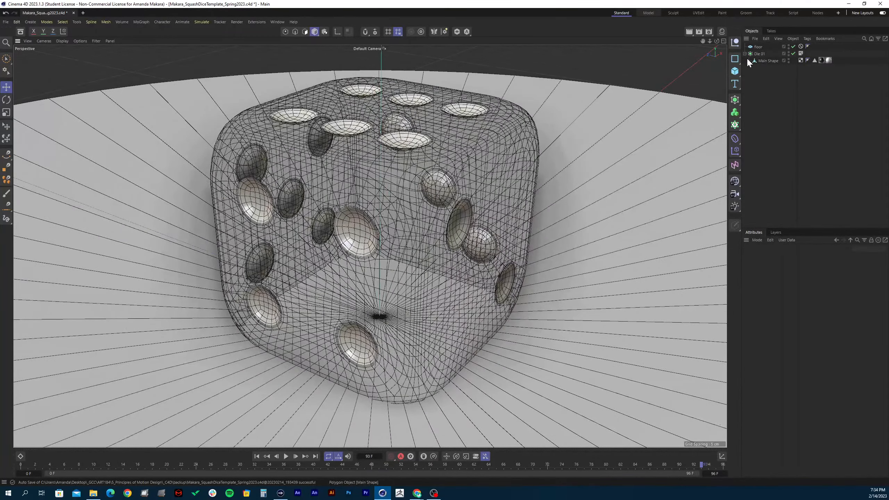
mouse_move(751, 55)
left_mouse_down()
mouse_move(766, 59)
mouse_move(766, 50)
left_mouse_up()
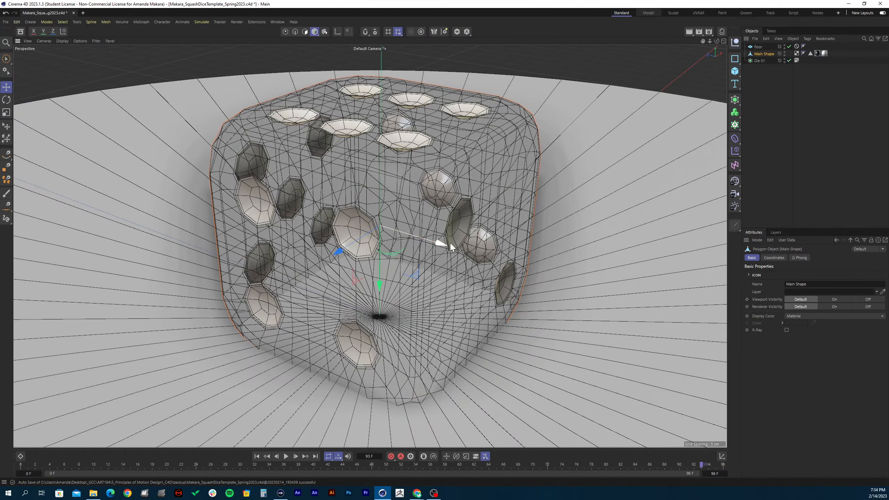
left_click_drag(450, 242, 451, 224, "alt")
left_click_drag(424, 254, 436, 247, "alt")
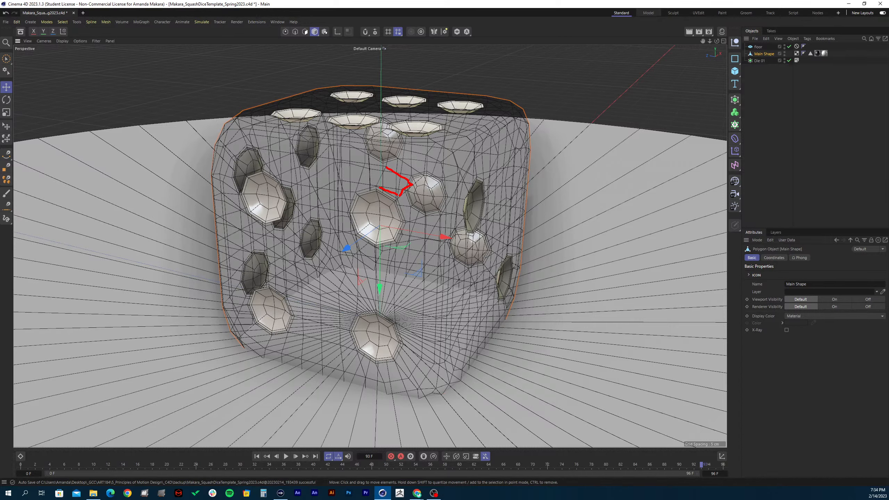
mouse_move(378, 185)
left_mouse_down()
mouse_move(384, 173)
mouse_move(339, 164)
mouse_move(348, 182)
mouse_move(380, 181)
left_mouse_up()
left_click_drag(454, 153, 459, 168)
mouse_move(454, 154)
left_mouse_down()
mouse_move(467, 144)
mouse_move(477, 153)
left_mouse_up()
mouse_move(390, 151)
left_mouse_down()
mouse_move(382, 167)
mouse_move(421, 167)
mouse_move(419, 181)
left_mouse_up()
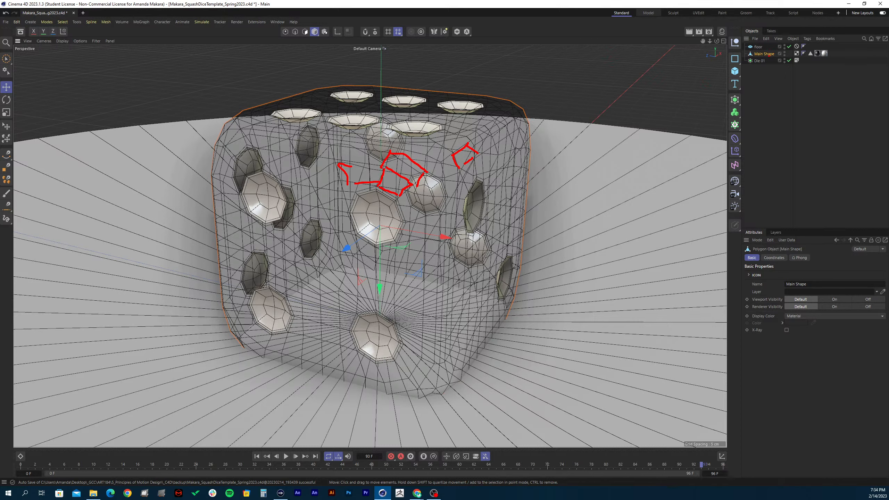
key("Escape")
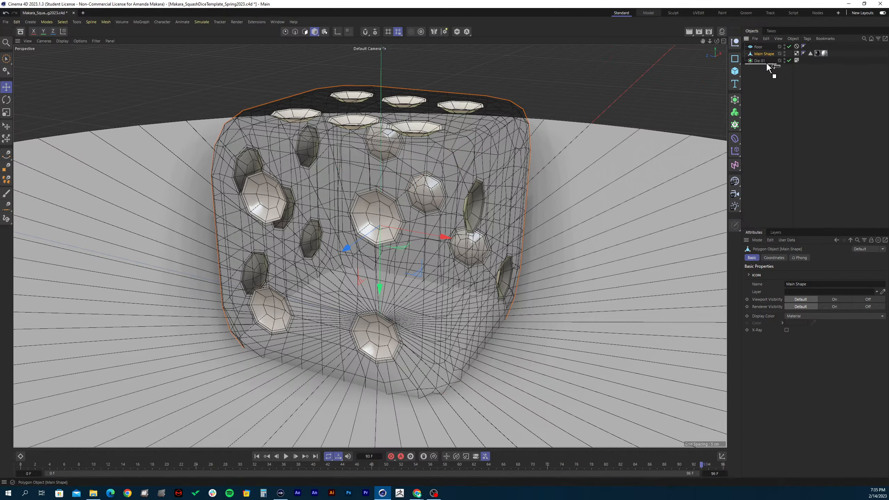
left_click_drag(766, 62, 762, 55)
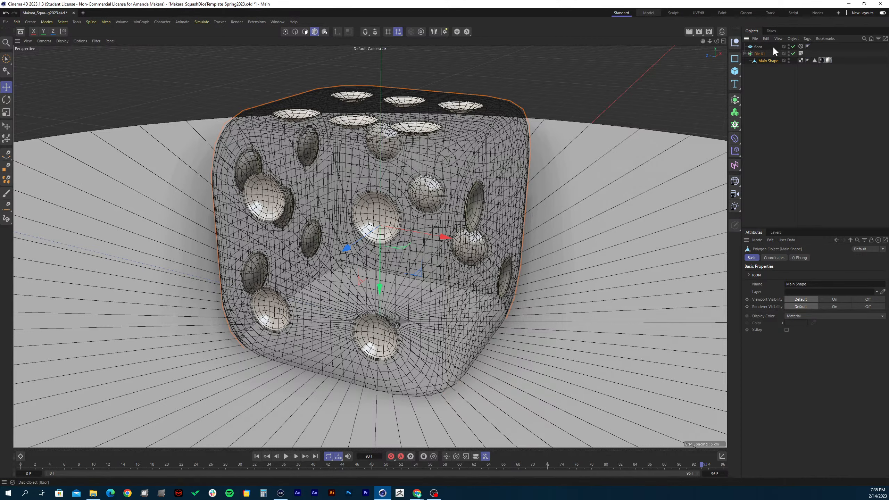
- Pull Main Shape out of Die 01 again to compare one polygon before and after subdivision, and return it to Die 01
left_click_drag(760, 61, 763, 50)
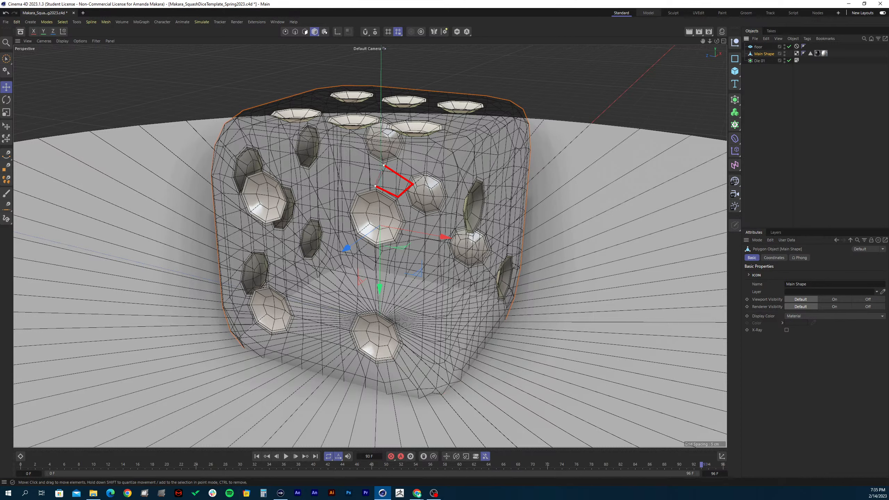
left_click(385, 165)
left_click_drag(764, 58, 764, 59)
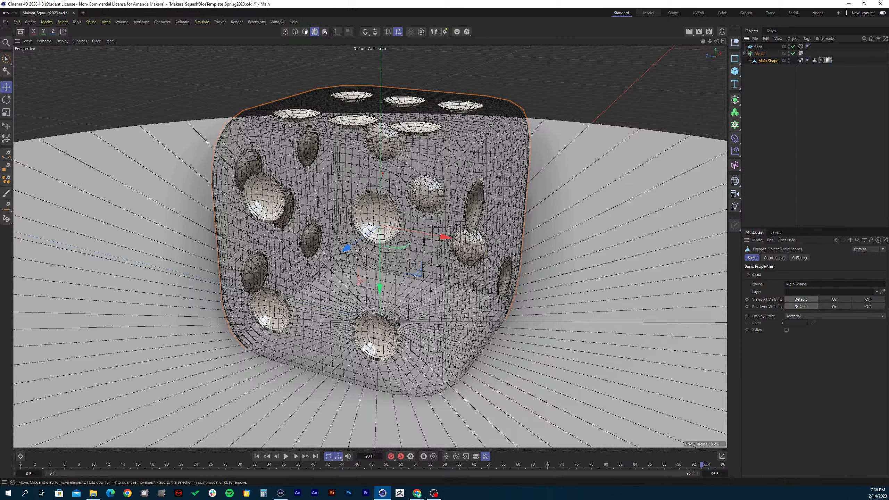
left_click_drag(385, 169, 415, 182)
mouse_move(385, 170)
left_mouse_down()
mouse_move(410, 187)
mouse_move(396, 199)
mouse_move(376, 186)
mouse_move(385, 168)
mouse_move(387, 189)
mouse_move(408, 188)
left_mouse_up()
key("Escape")
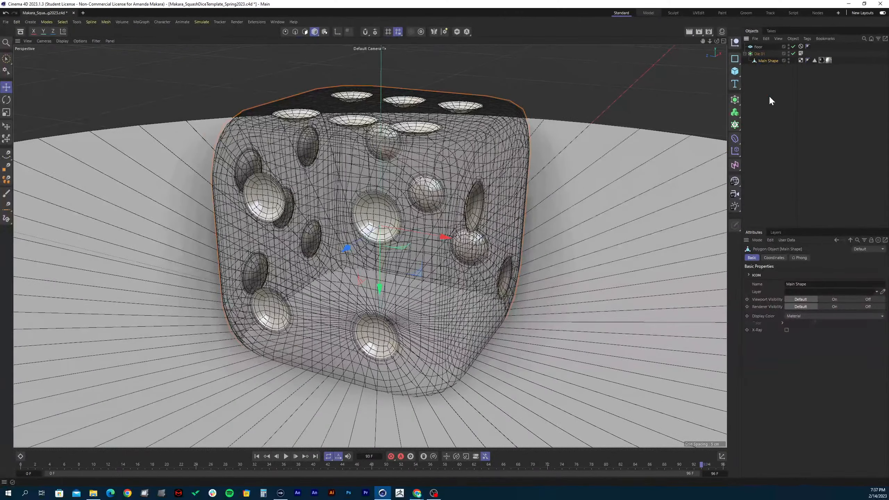
- Select the Die 01 subdivision surface and collapse its hierarchy in the object list
left_click(746, 141)
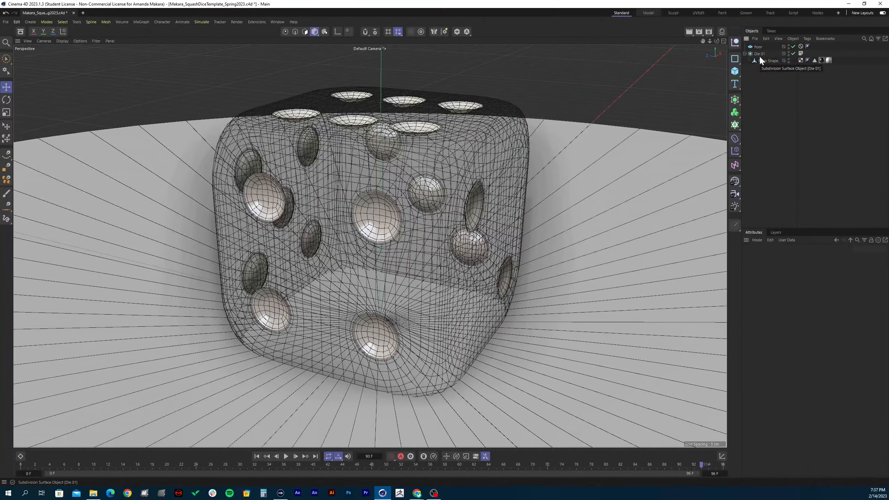
left_click(759, 54)
left_click(746, 54)
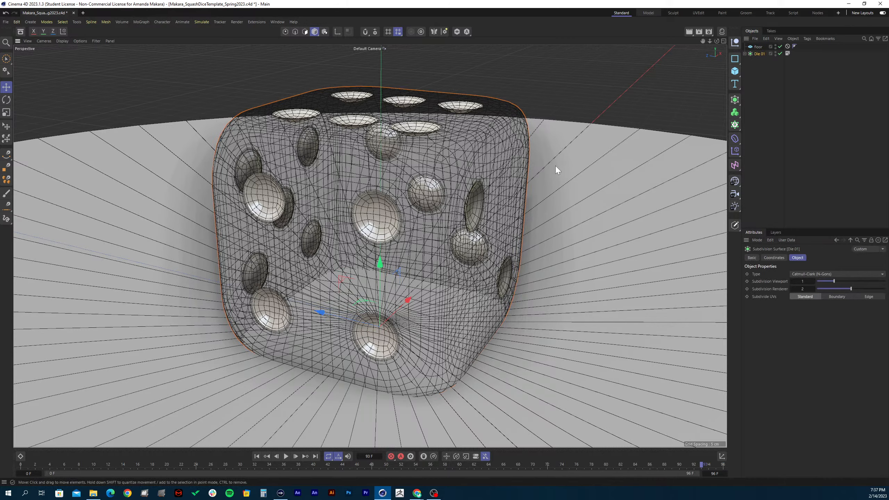
right_click_drag(556, 166, 487, 208, "alt")
middle_click_drag(540, 201, 472, 200, "alt")
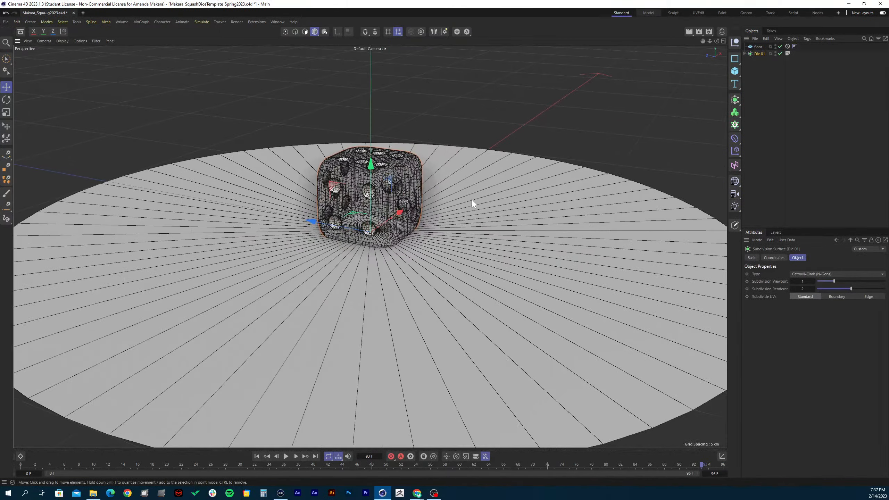
right_click_drag(506, 187, 497, 172, "alt")
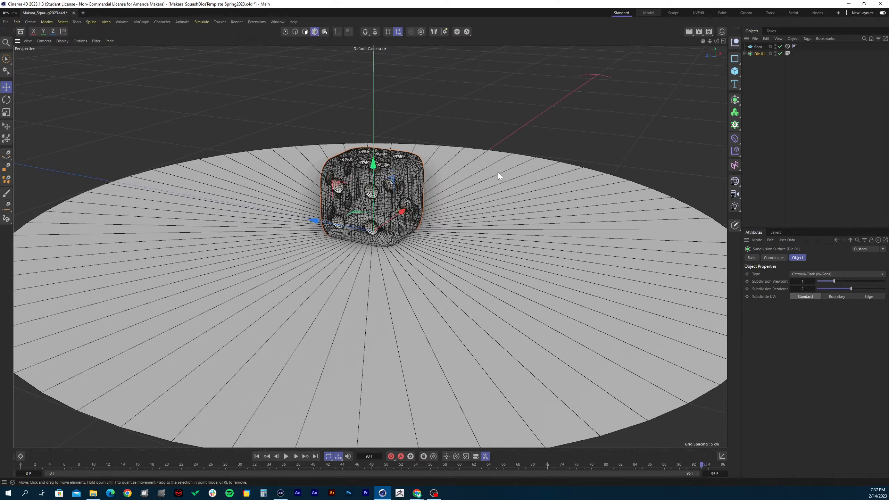
mouse_move(498, 172)
left_mouse_down("alt")
mouse_move(498, 189)
mouse_move(508, 183)
mouse_move(502, 176)
left_mouse_up("alt")
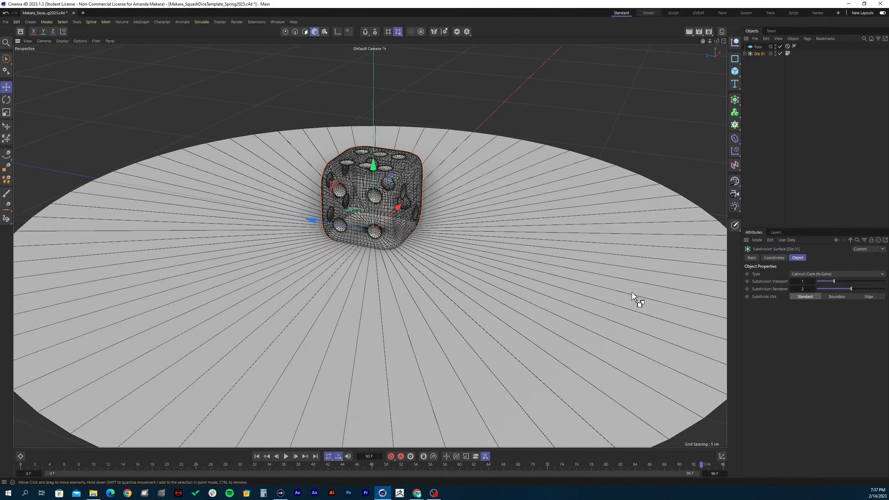
- Open the project settings and set the project time to 96 F
key("ctrl+d")
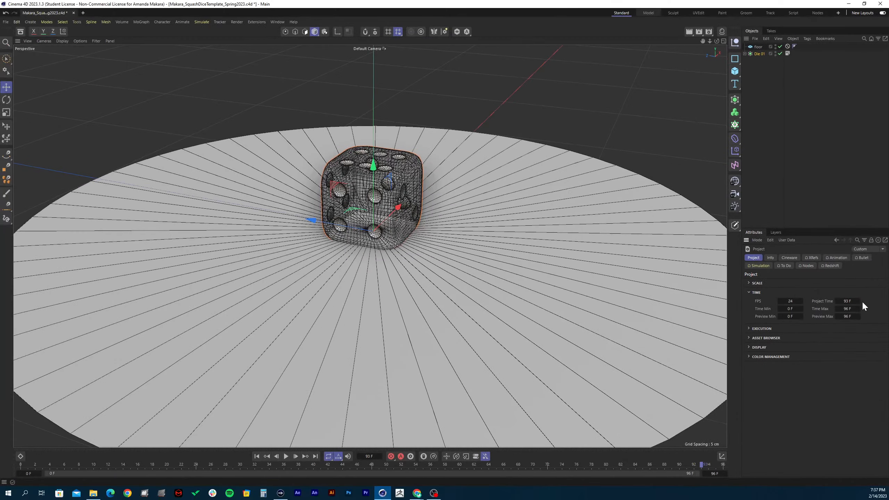
left_click(807, 315)
type("96f")
key("Return")
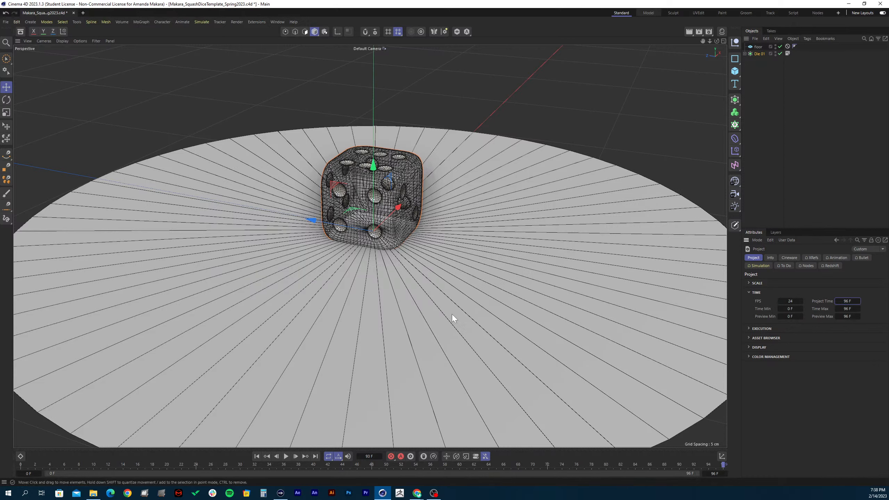
- Check the dice preview on the assignment page in the browser, and replace the floor disc in Cinema 4D with a Plane object
left_click(405, 294)
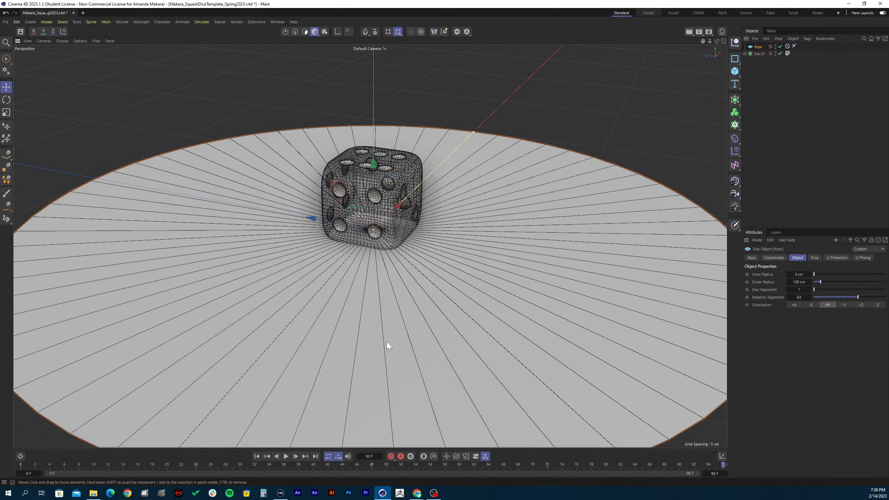
mouse_move(416, 494)
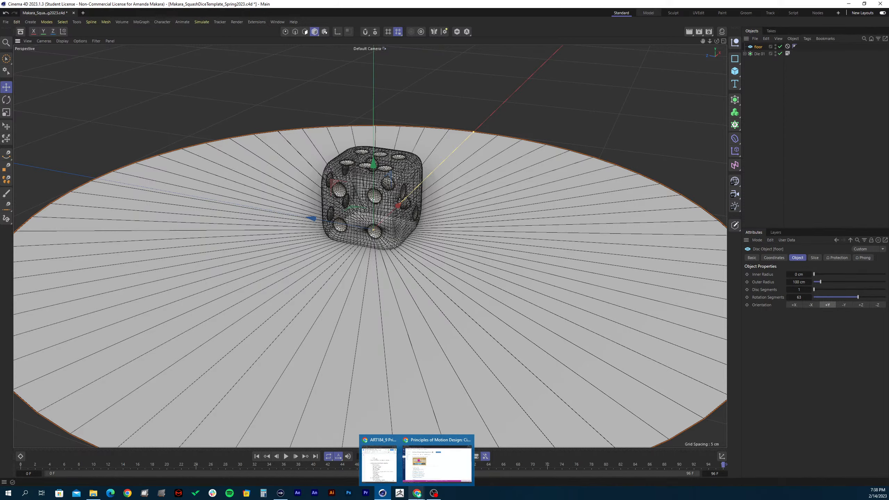
left_click(421, 457)
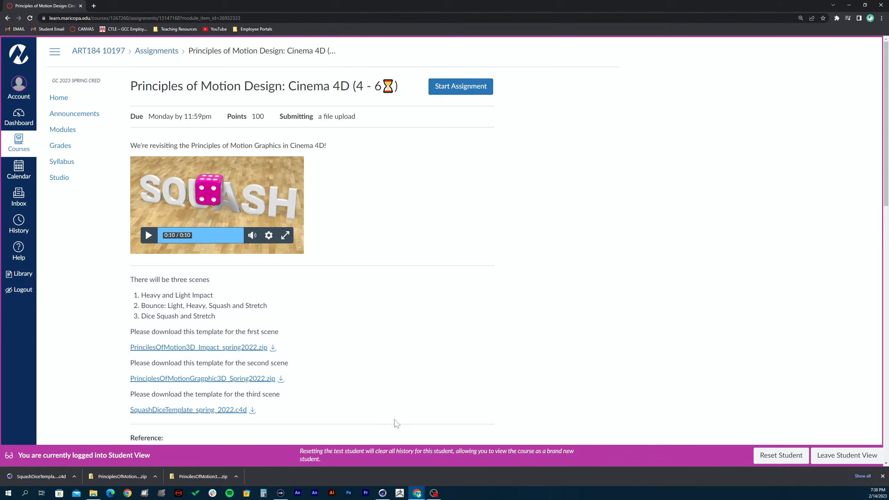
left_click(383, 493)
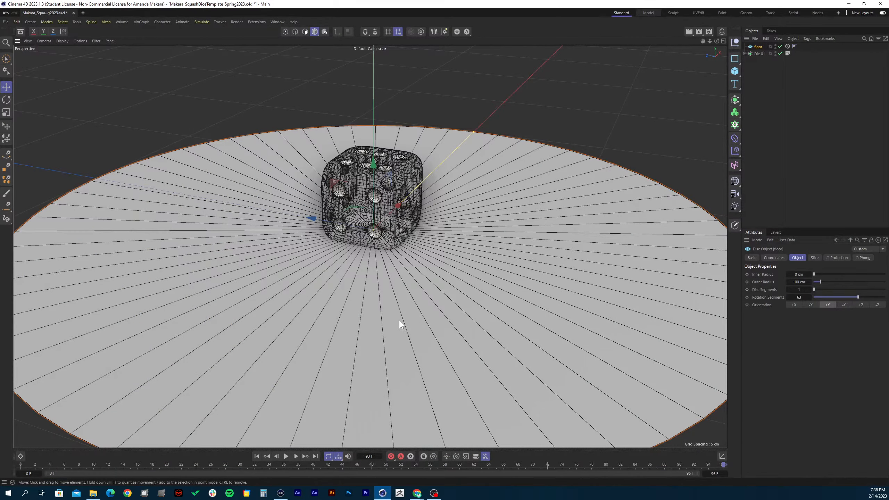
right_click_drag(369, 285, 367, 319, "alt")
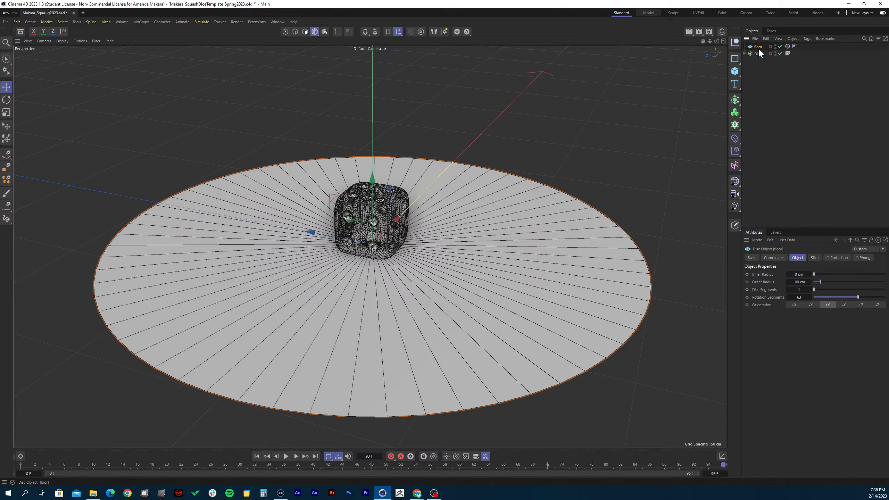
key("Delete")
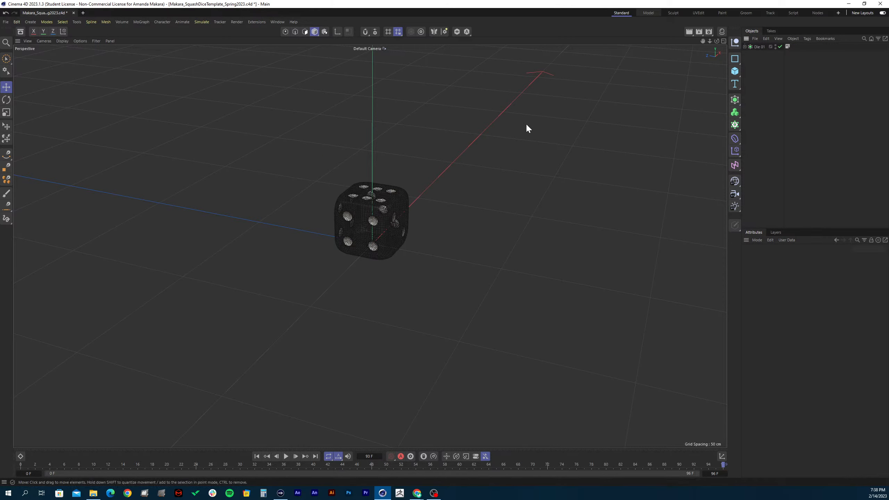
left_click(736, 71)
left_click(762, 94)
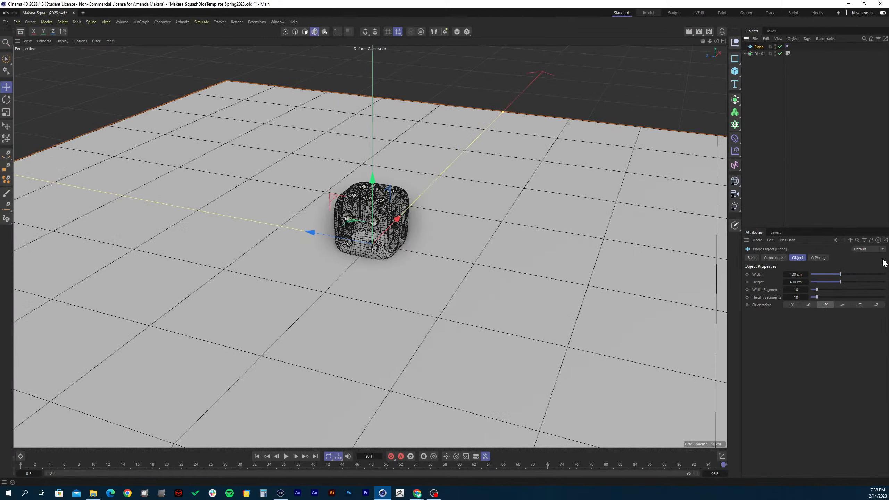
- Size the plane to 864 cm wide by 772 cm high, with 20 width segments and 20 height segments
left_click_drag(792, 274, 870, 282)
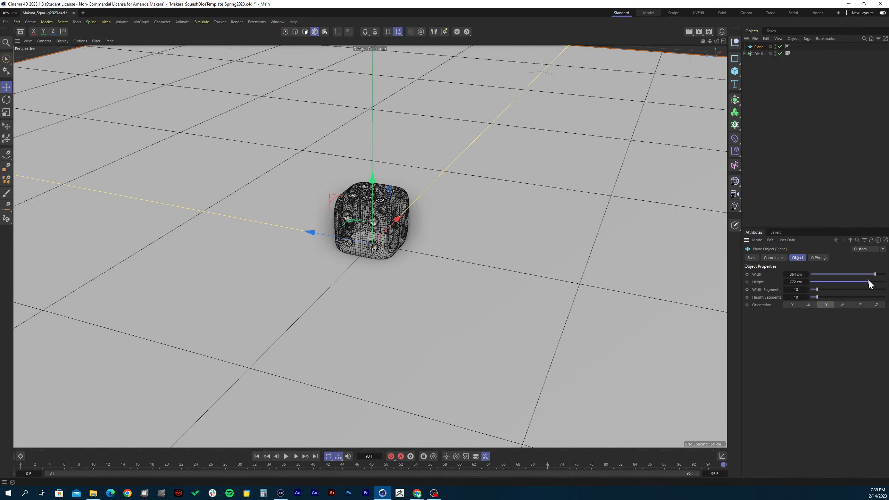
left_click_drag(805, 290, 793, 290)
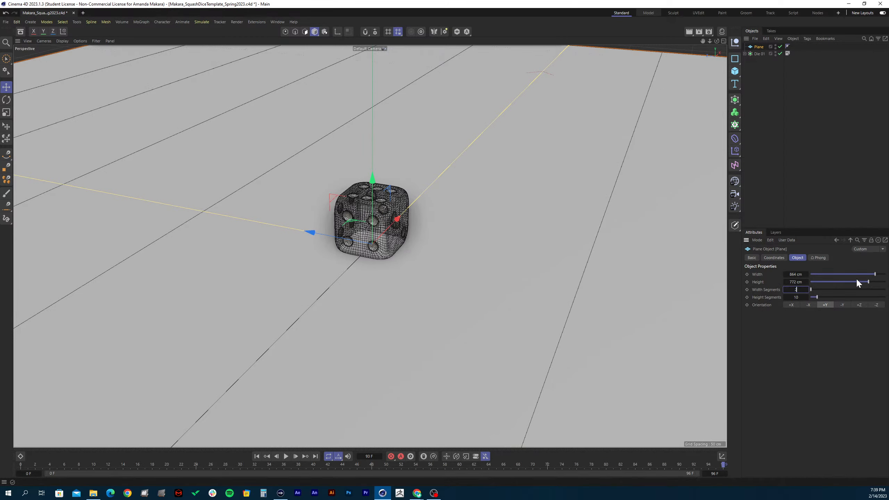
type("20")
key("Tab")
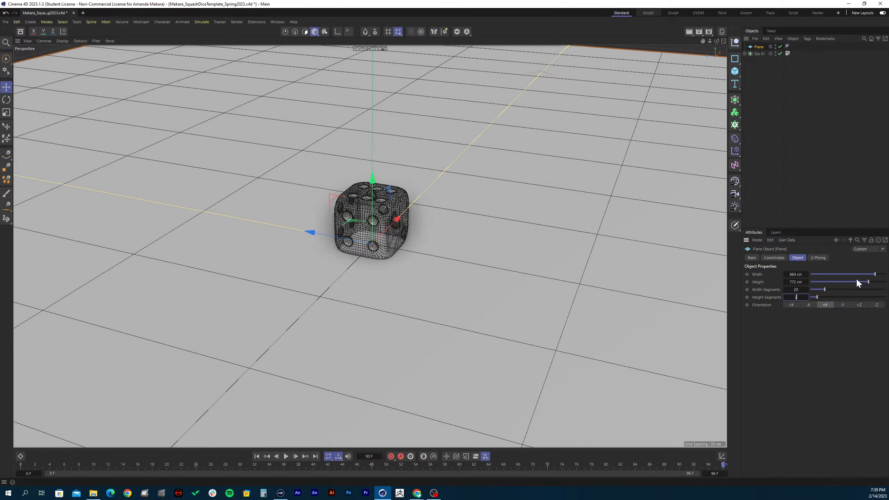
type("20")
key("Return")
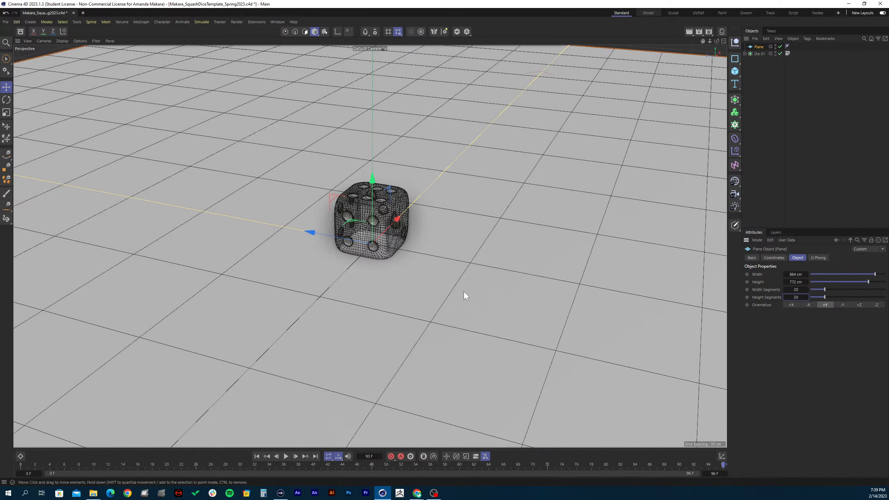
left_click_drag(463, 304, 452, 342, "alt")
middle_click_drag(452, 337, 441, 225, "alt")
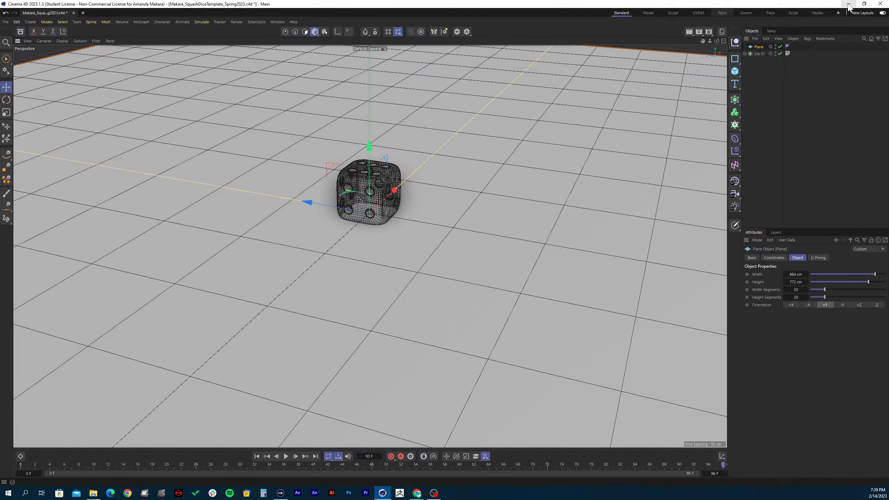
- Switch to the Recycle Bin in File Explorer and restore the deleted SquashDiceTemplate_spring_2022 file
left_click(848, 5)
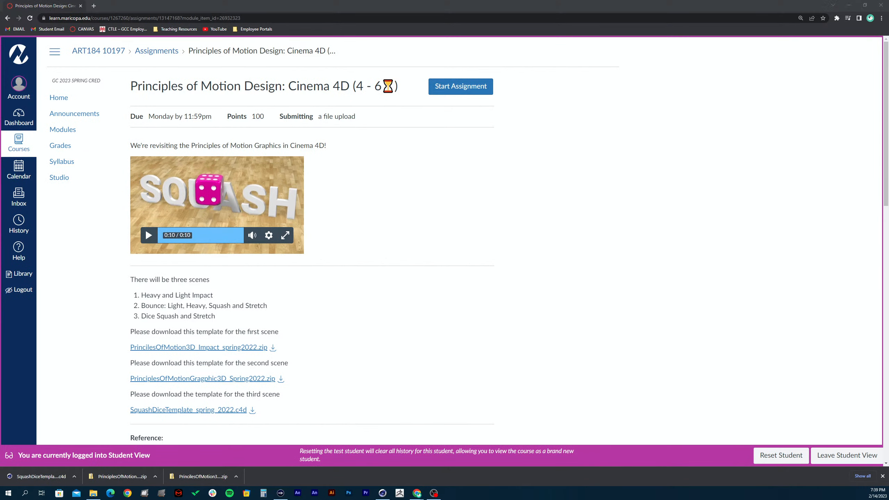
key("alt+Tab")
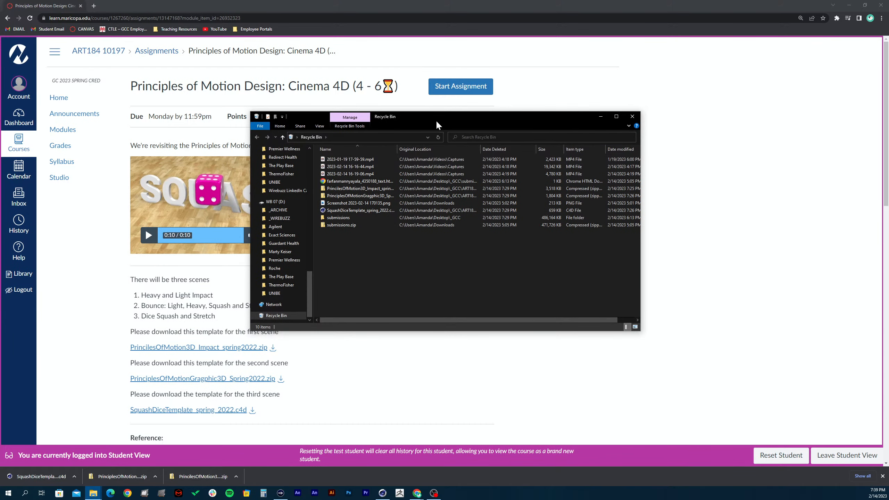
double_click(338, 210)
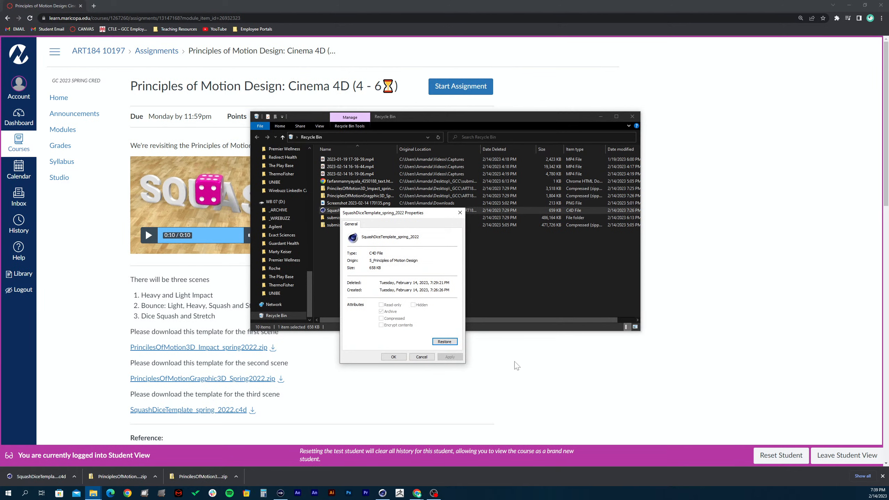
left_click(451, 340)
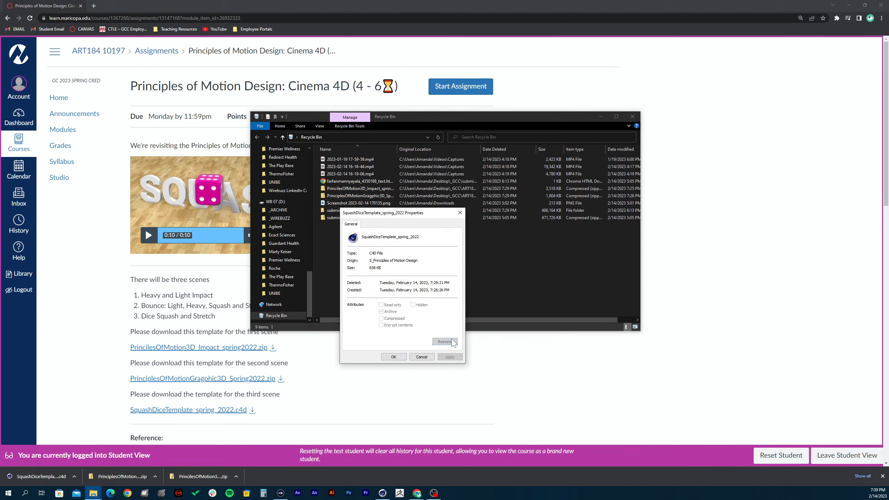
left_click(424, 357)
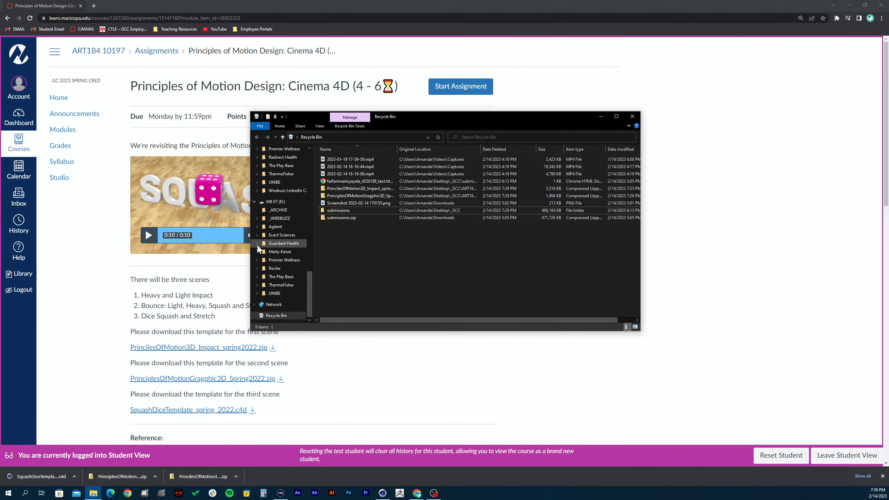
- Open SquashDiceTemplate_spring_2022 from Desktop\_GCC\ART184\5_Principles of Motion Design, check the tags on its floor object, and close the template
scroll(285, 231, "up", 7)
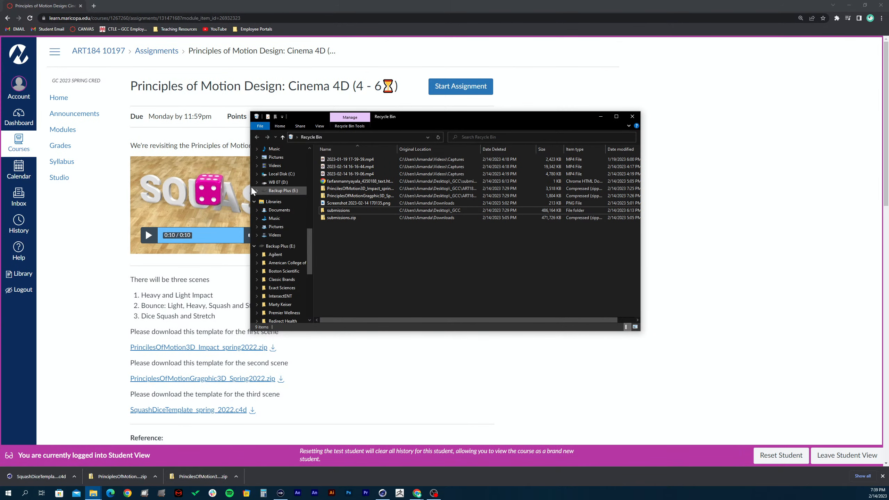
scroll(268, 175, "up", 2)
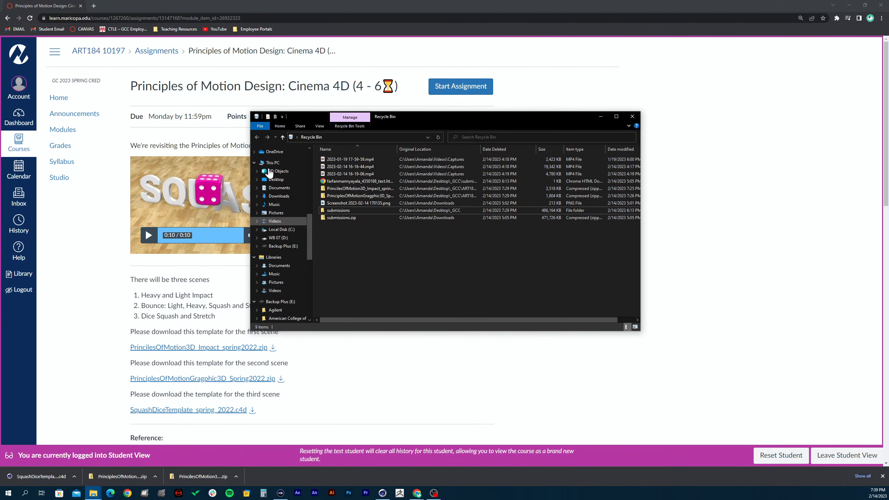
left_click(269, 181)
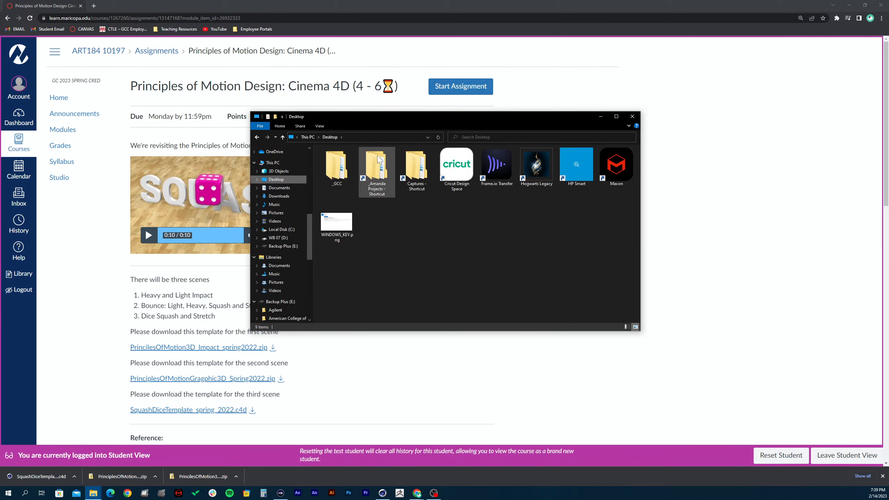
double_click(337, 162)
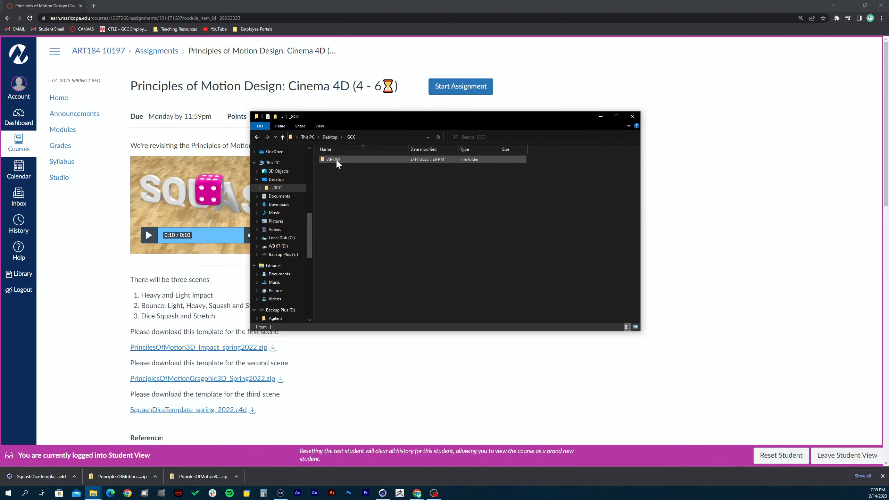
double_click(336, 160)
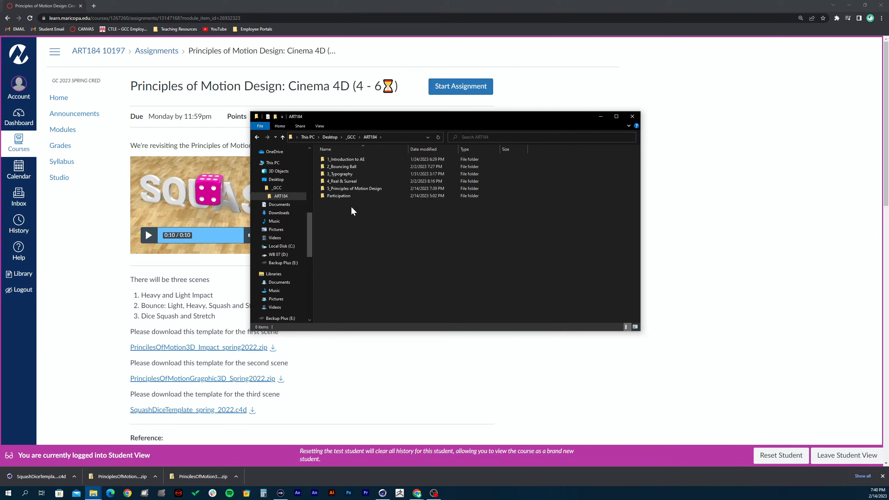
double_click(342, 190)
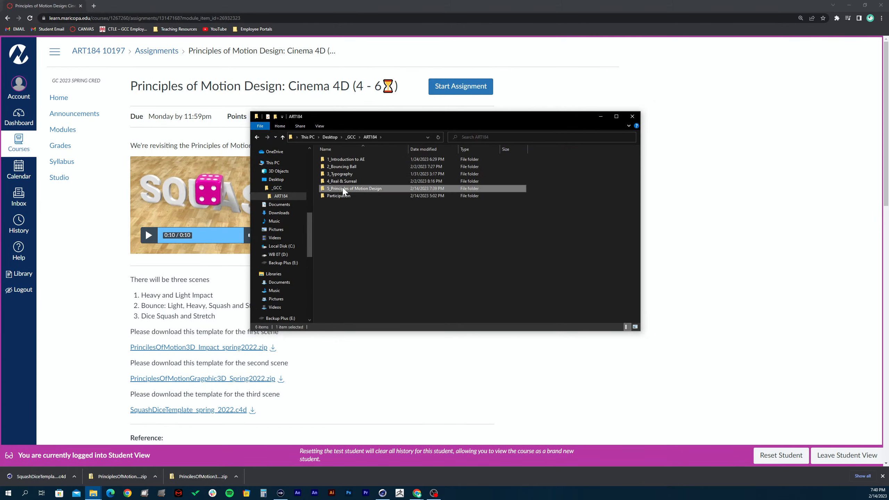
double_click(340, 191)
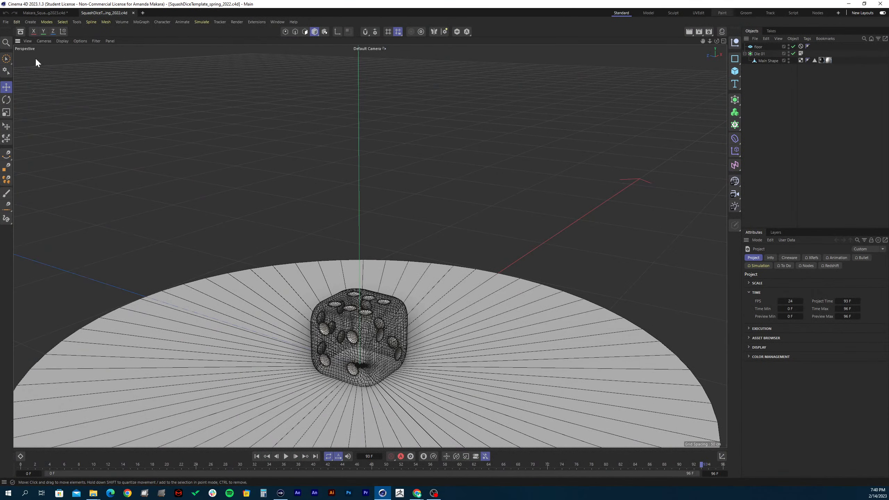
left_click(133, 13)
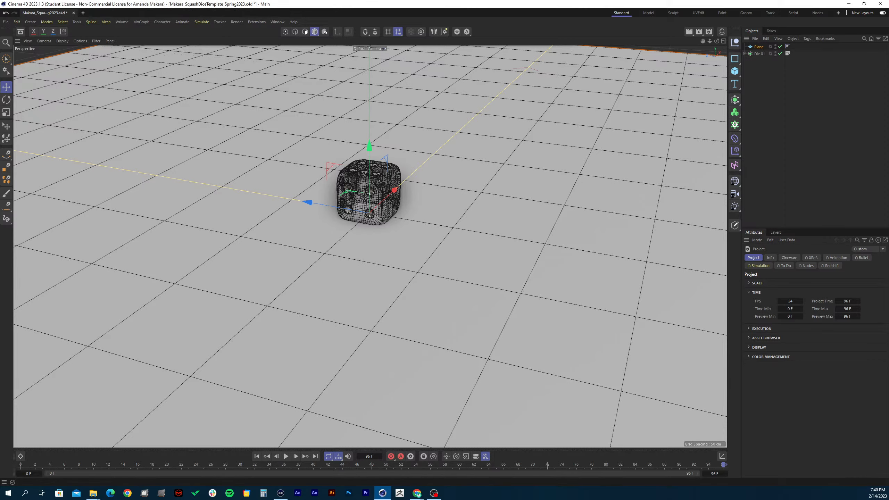
- Minimize the browser to return to Cinema 4D, try dragging the plane in the viewport, and undo the move
key("alt+Tab")
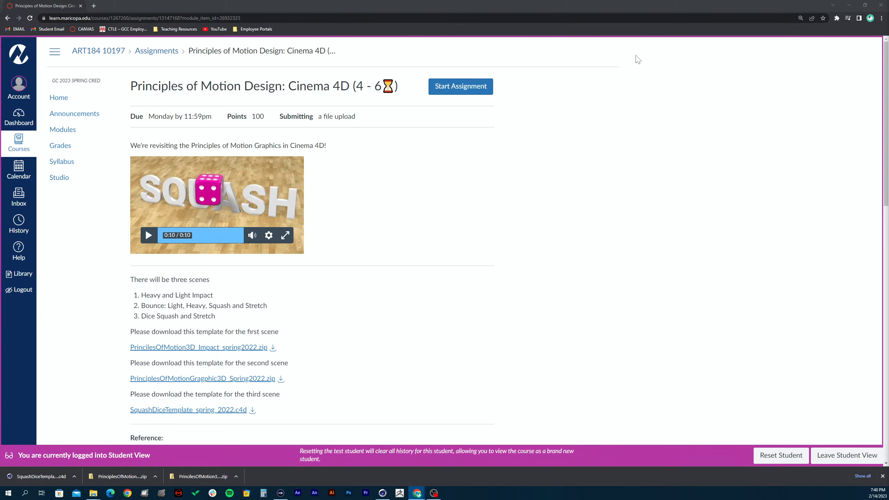
left_click(849, 6)
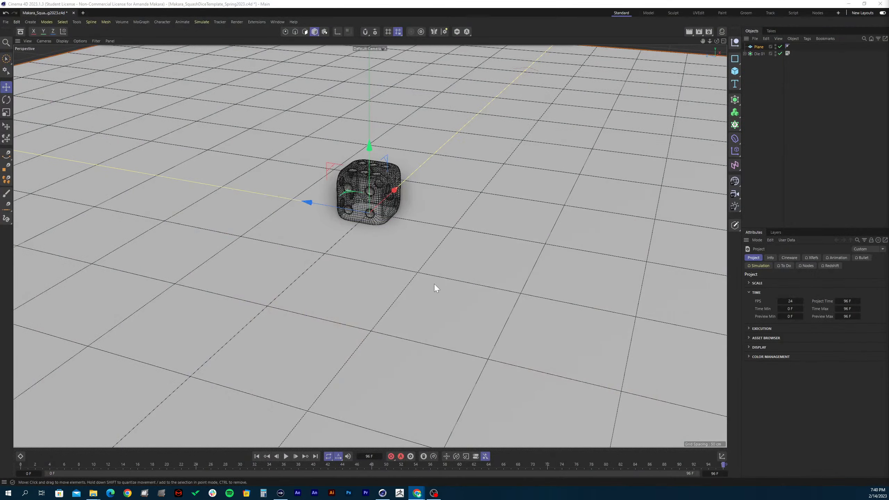
left_click_drag(448, 226, 439, 265)
key("ctrl+z")
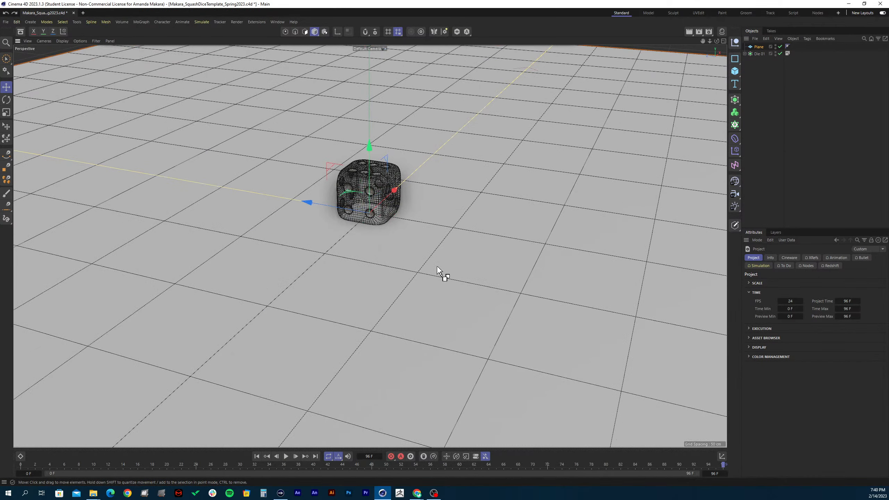
- Try to apply a Protection tag to the Plane object through the command search
left_click(768, 77)
left_click(758, 48)
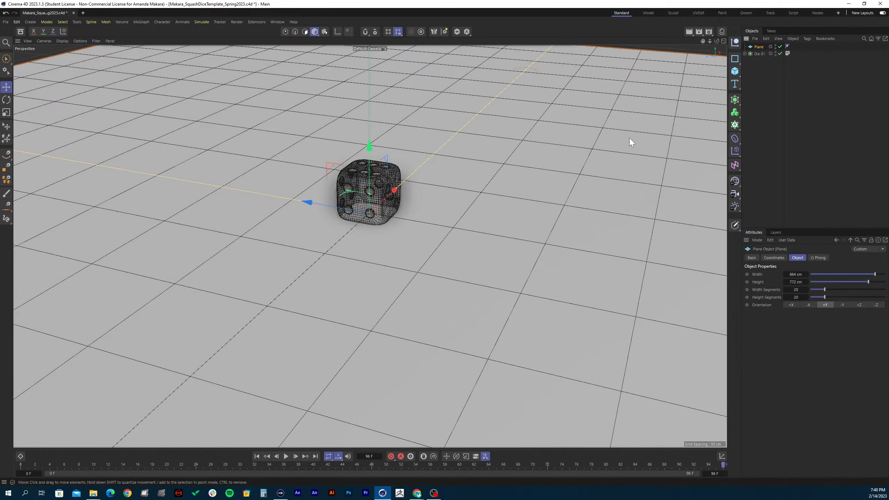
key("shift+c")
type("prote")
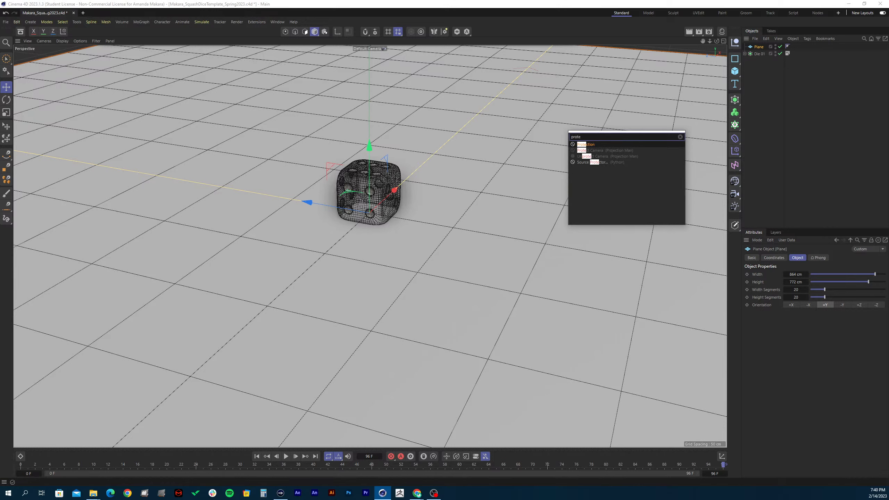
left_click_drag(593, 150, 773, 48)
left_click(759, 49)
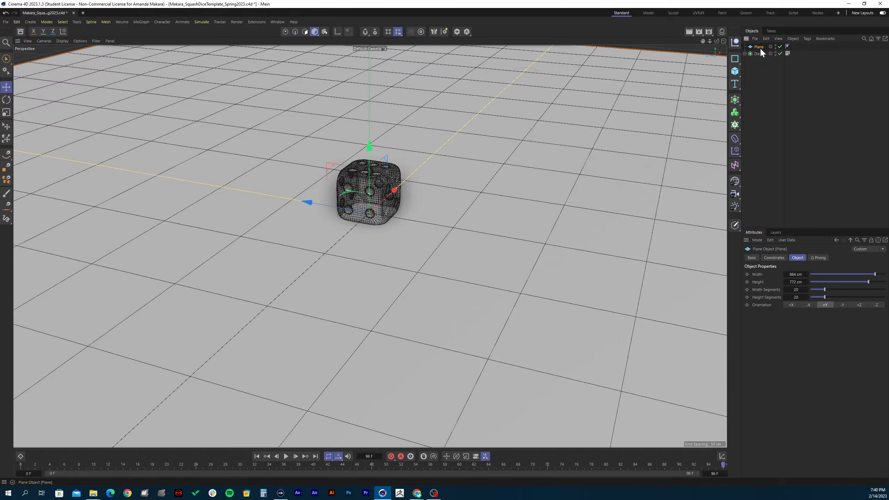
right_click(760, 47)
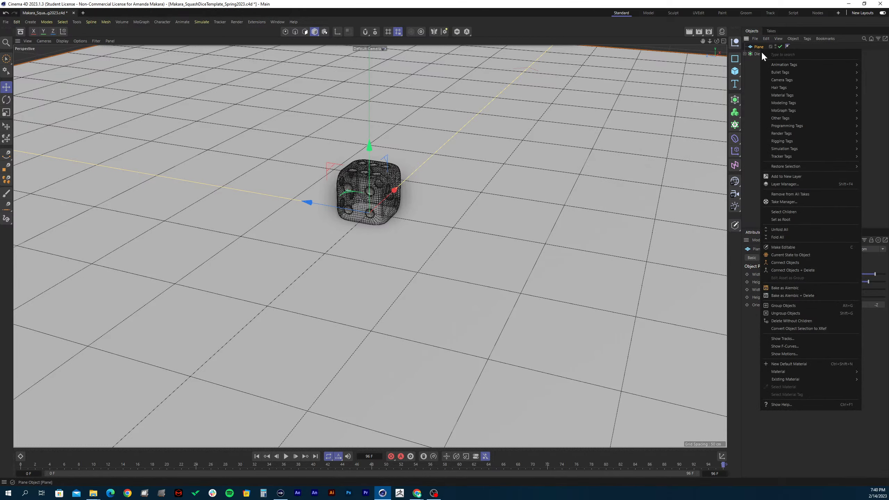
mouse_move(779, 118)
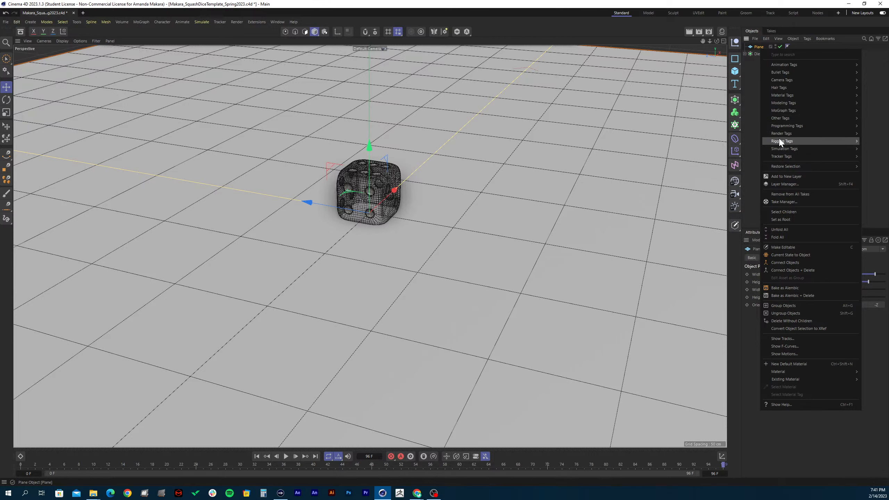
mouse_move(780, 157)
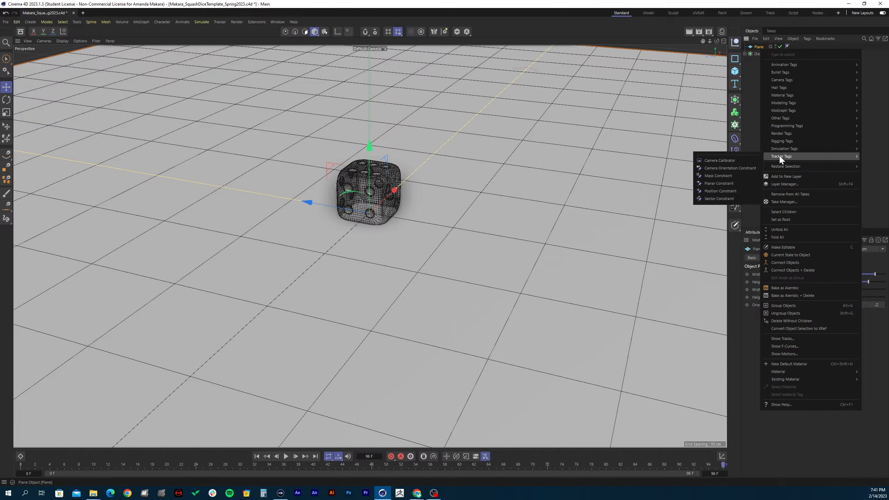
mouse_move(774, 67)
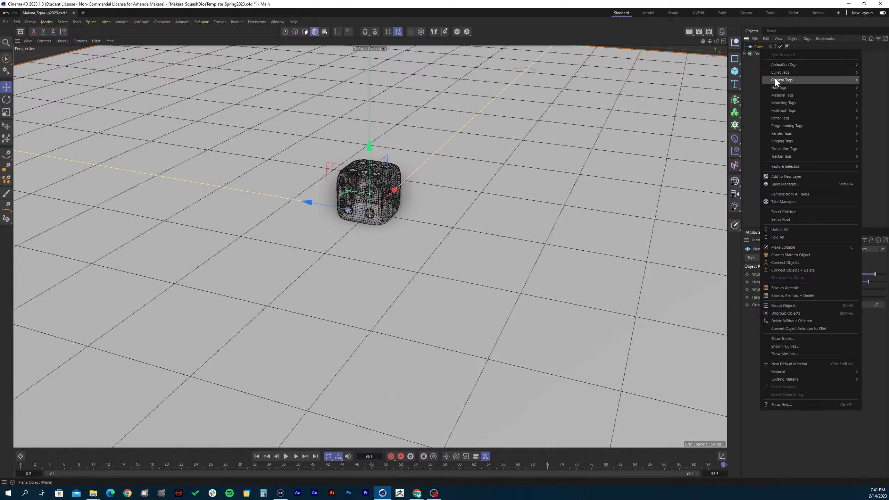
mouse_move(776, 96)
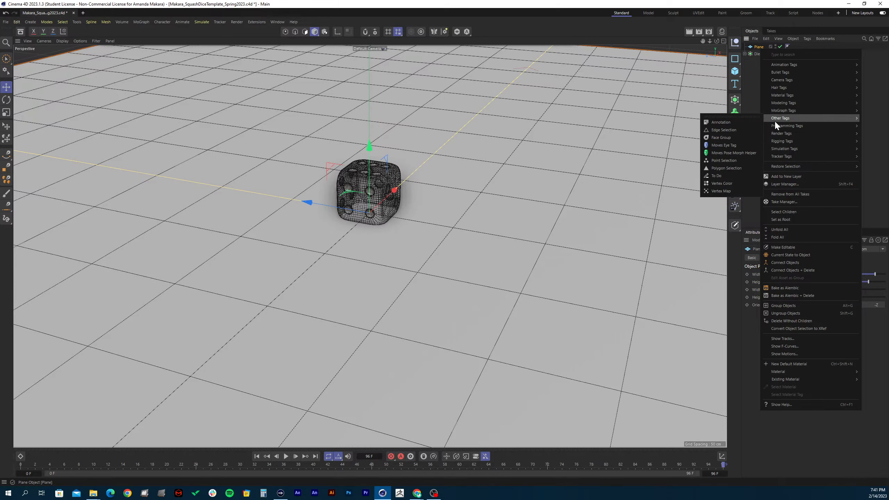
left_click(786, 50)
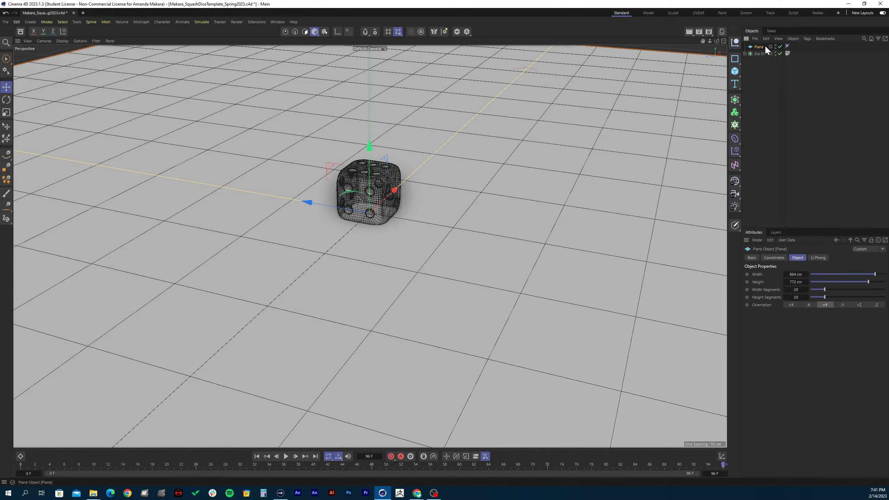
left_click(746, 41)
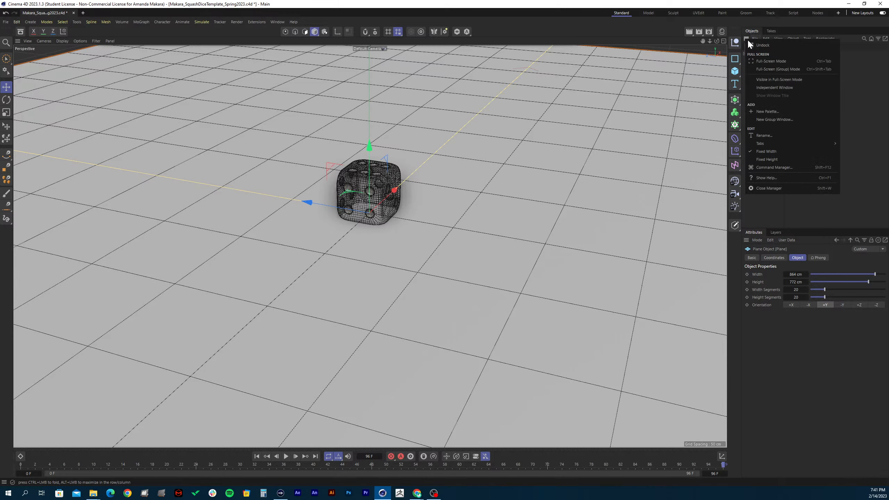
left_click(775, 32)
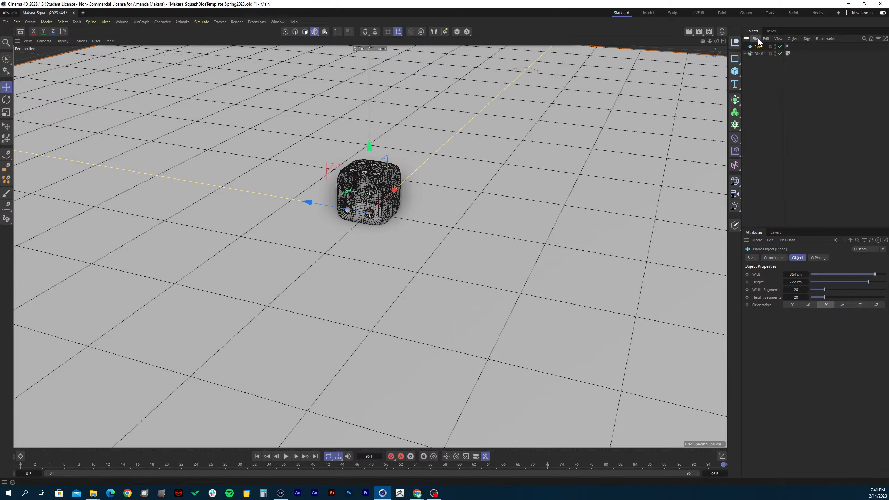
- Add a Protection tag from the rigging tags to the Plane object
right_click(762, 46)
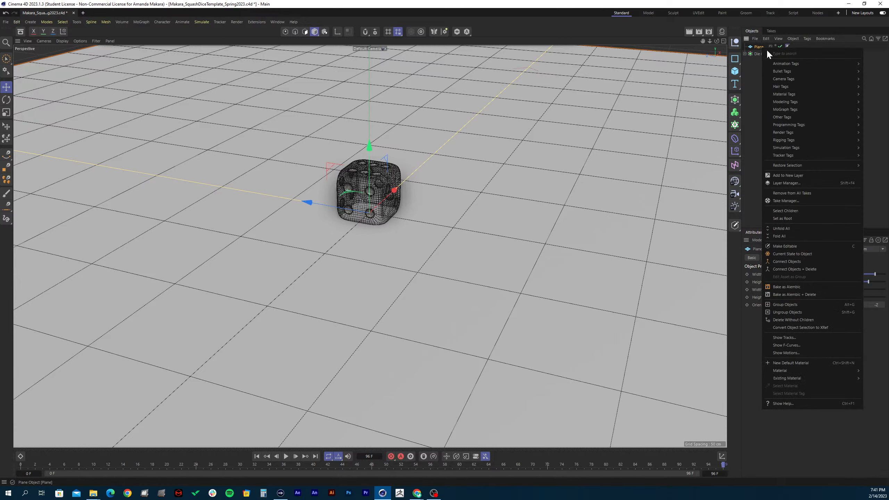
type("pr")
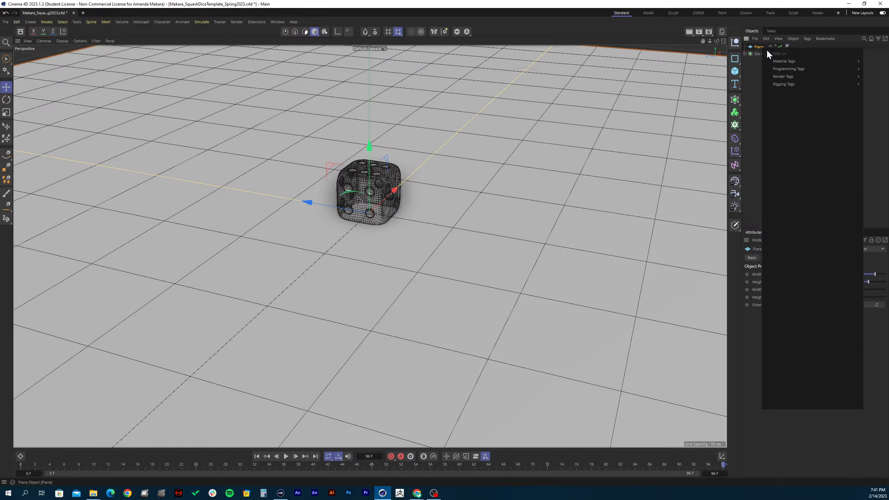
type("ot")
mouse_move(784, 62)
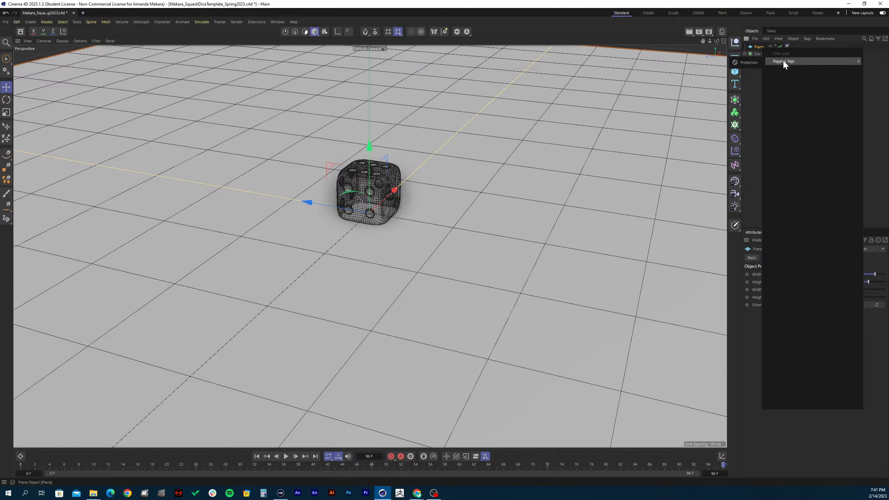
left_click(748, 61)
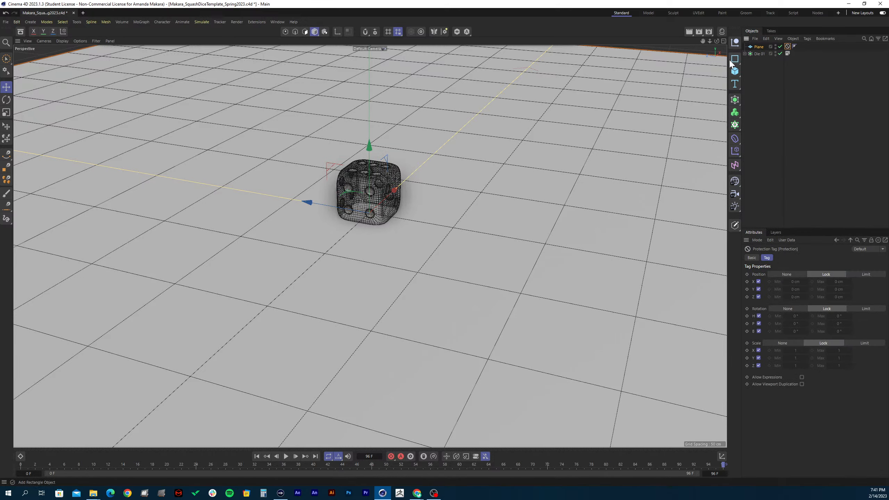
- Test dragging in the viewport with Die 01 selected, and reselect the protected Plane
left_click(752, 54)
mouse_move(480, 207)
left_mouse_down()
mouse_move(465, 220)
mouse_move(452, 208)
mouse_move(470, 200)
left_mouse_up()
left_click_drag(560, 204, 580, 190)
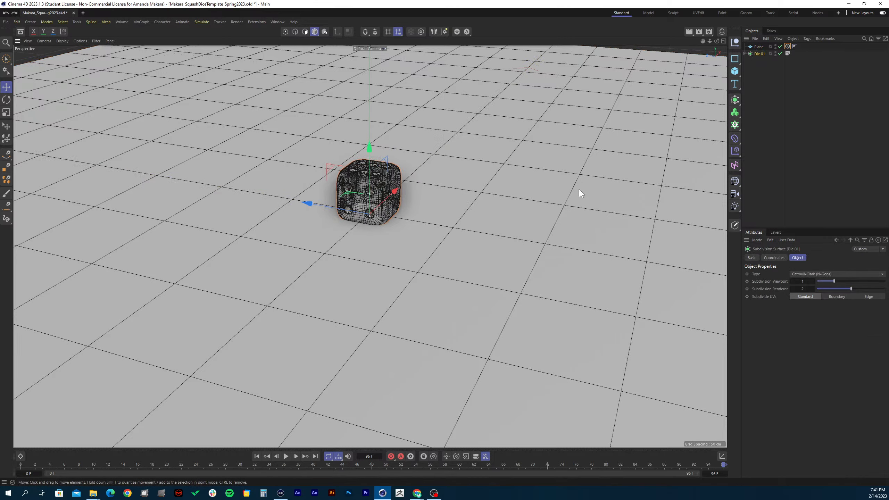
left_click(763, 47)
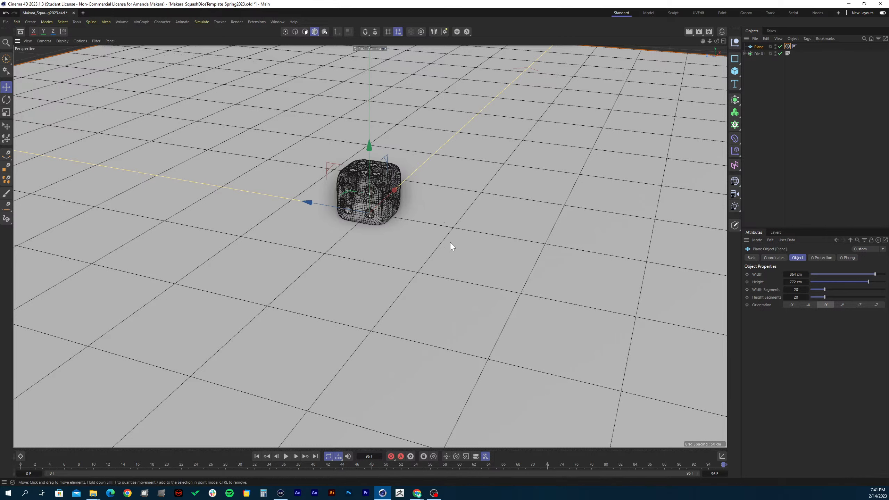
- Select the Die 01 object and raise it very slightly along the Y axis relative to the floor plane
mouse_move(446, 283)
left_mouse_down("alt")
mouse_move(459, 258)
mouse_move(480, 249)
mouse_move(485, 266)
mouse_move(418, 300)
mouse_move(466, 296)
mouse_move(519, 242)
mouse_move(518, 226)
mouse_move(453, 268)
mouse_move(474, 276)
mouse_move(458, 277)
left_mouse_up("alt")
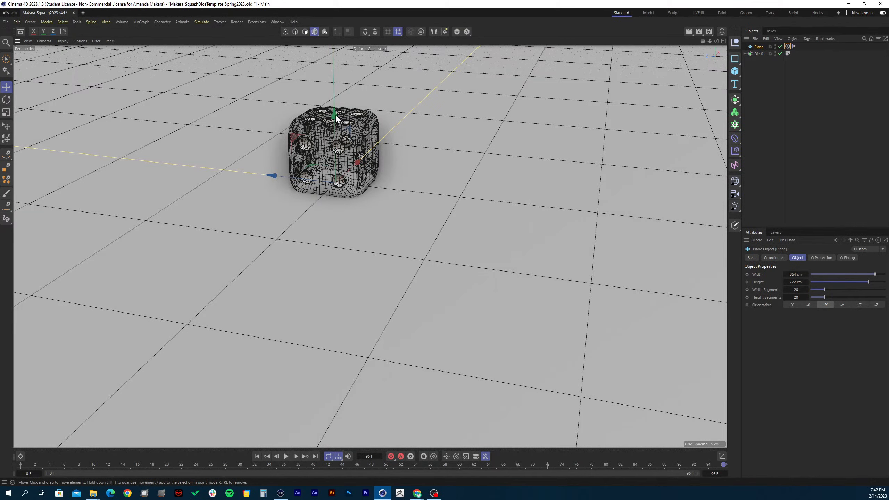
left_click(757, 54)
left_click_drag(335, 116, 335, 116)
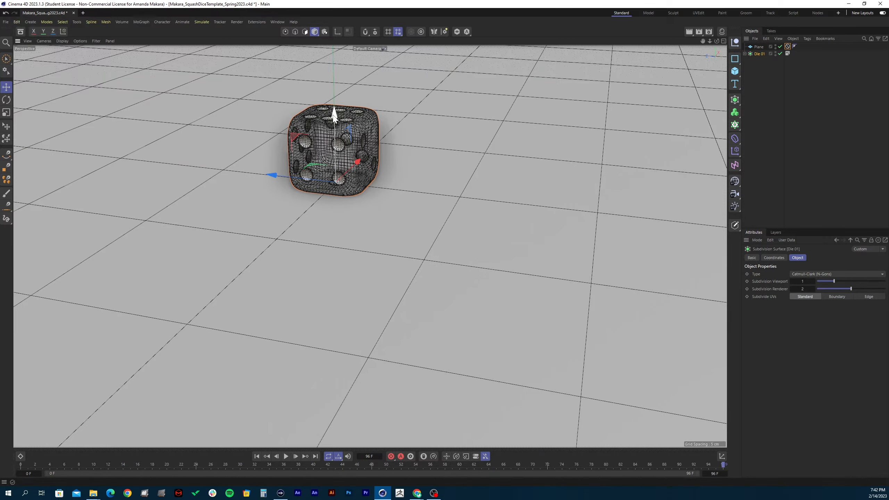
mouse_move(411, 287)
left_mouse_down("alt")
mouse_move(432, 256)
mouse_move(405, 303)
mouse_move(420, 287)
left_mouse_up("alt")
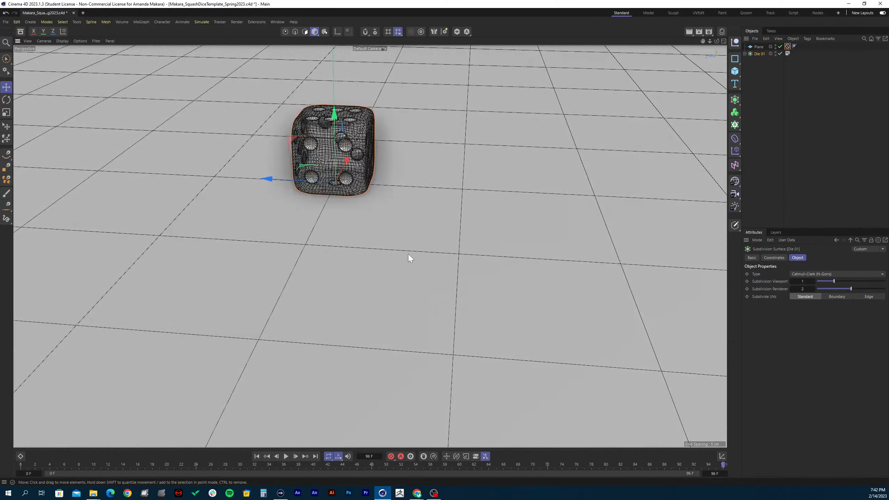
left_click_drag(408, 254, 429, 263, "alt")
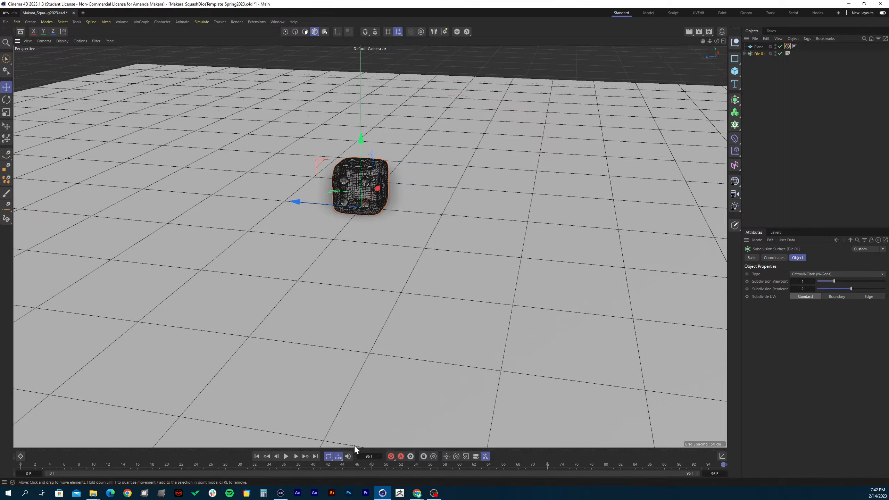
- Reduce the viewport's height to make room beneath the timeline, and reframe the die from a lower angle in the perspective view
left_click_drag(353, 448, 357, 372)
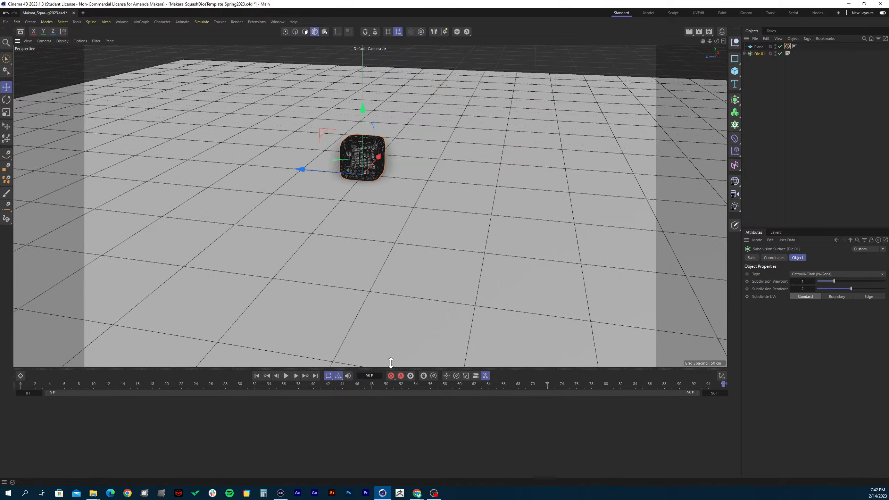
left_click_drag(391, 363, 391, 349)
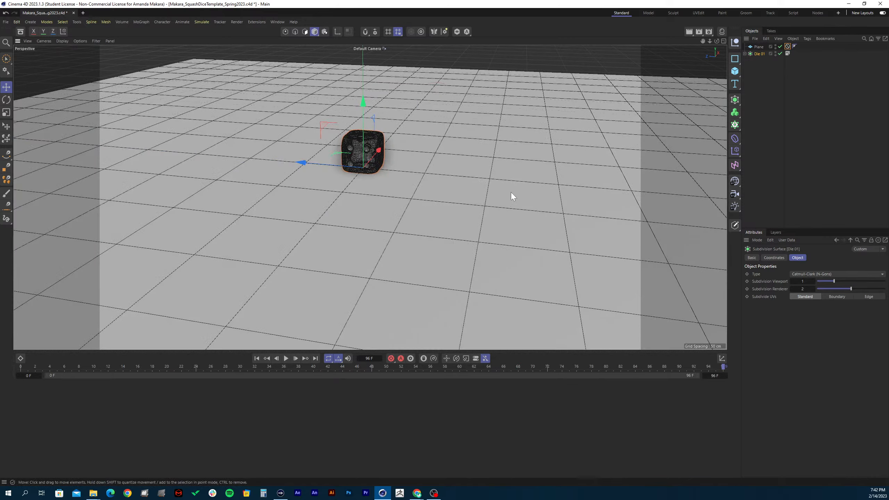
left_click_drag(353, 188, 380, 162, "alt")
middle_click_drag(380, 159, 357, 221, "alt")
right_click_drag(357, 220, 399, 205, "alt")
mouse_move(400, 206)
left_mouse_down("alt")
mouse_move(414, 207)
mouse_move(418, 191)
mouse_move(409, 195)
left_mouse_up("alt")
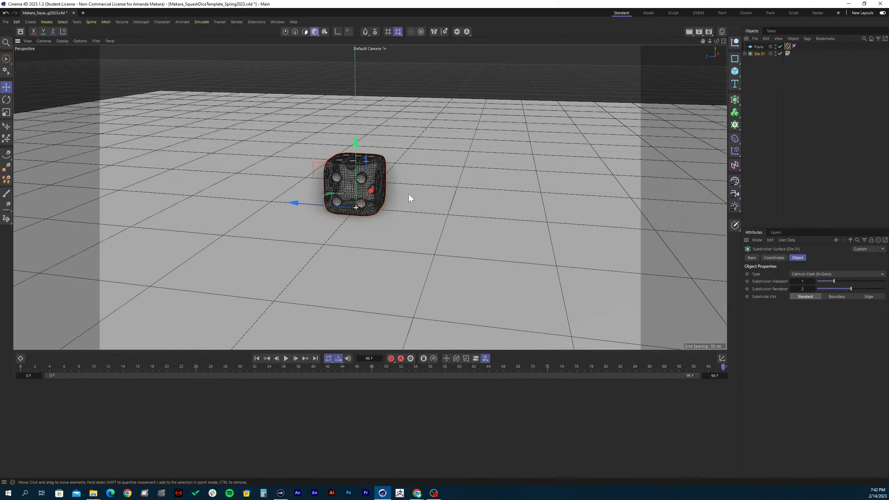
- Raise Die 01 along the Y axis to about 43 cm above the floor plane as its starting height
left_click_drag(356, 141, 356, 34)
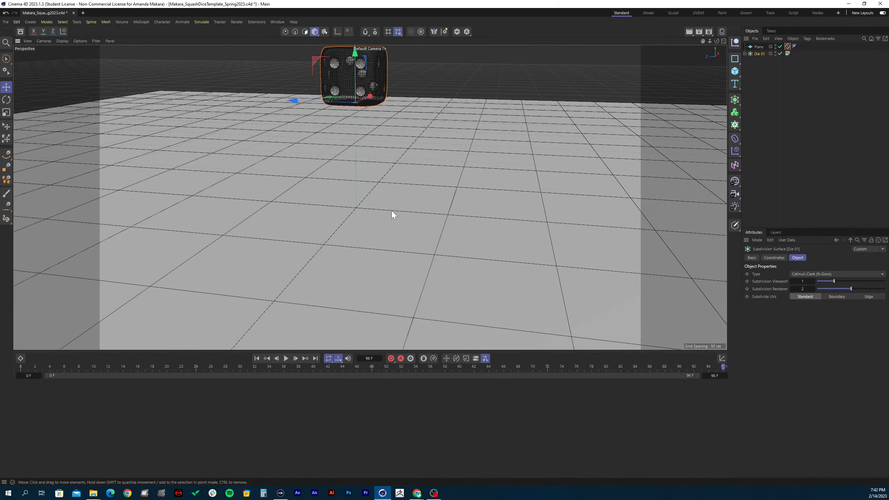
left_click_drag(392, 211, 384, 236, "alt")
left_click_drag(315, 230, 331, 221, "alt")
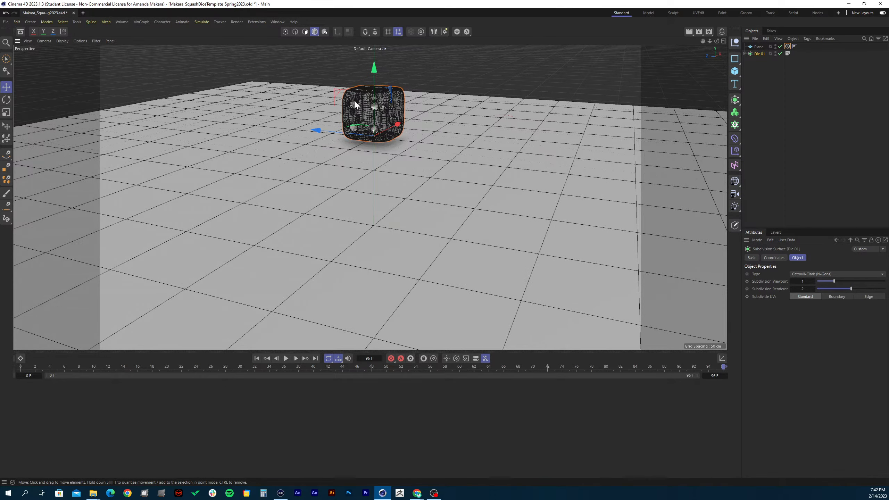
left_click_drag(374, 89, 373, 152)
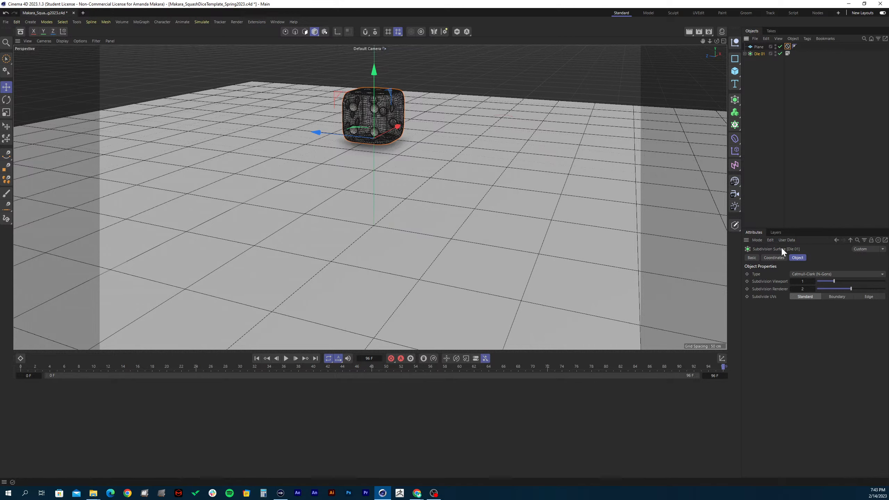
- Keyframe Die 01's Y position at frame 0 and open the Dope Sheet beneath the viewport
left_click(773, 258)
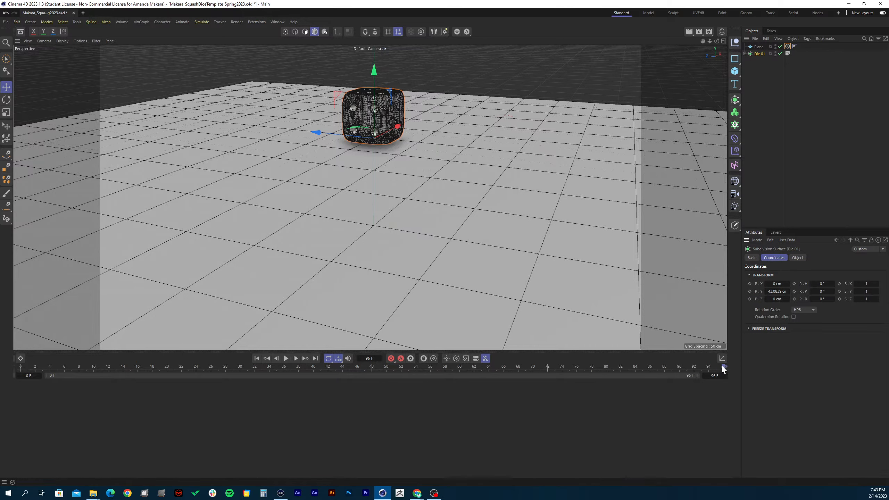
left_click_drag(722, 366, 17, 368)
left_click(750, 292)
left_click(20, 358)
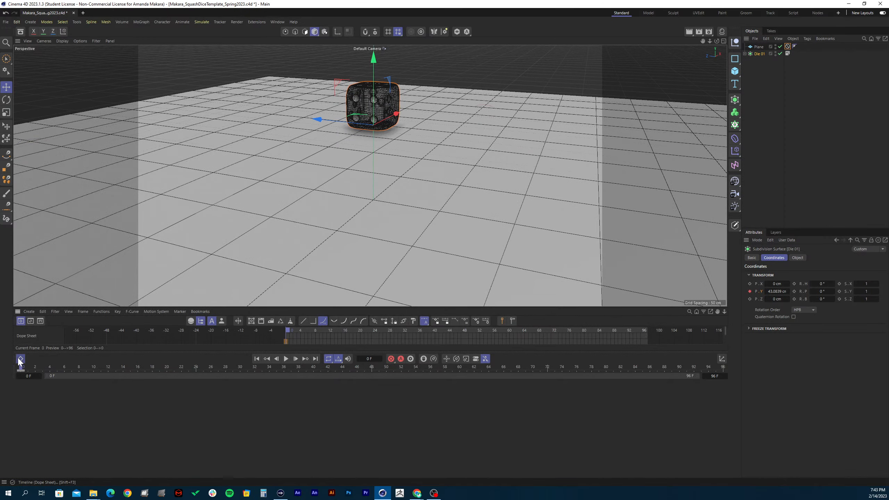
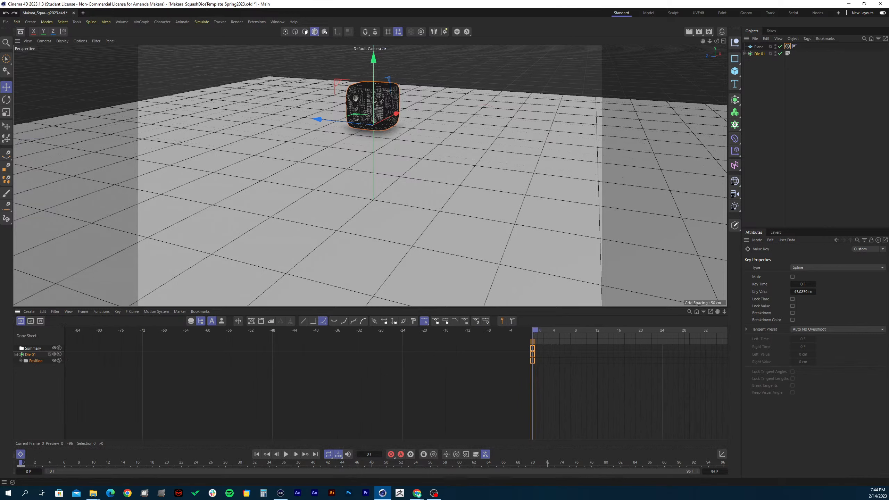
- Frame the Dope Sheet so the whole range from frame 0 to 96 fits its width
left_click_drag(644, 366, 562, 380)
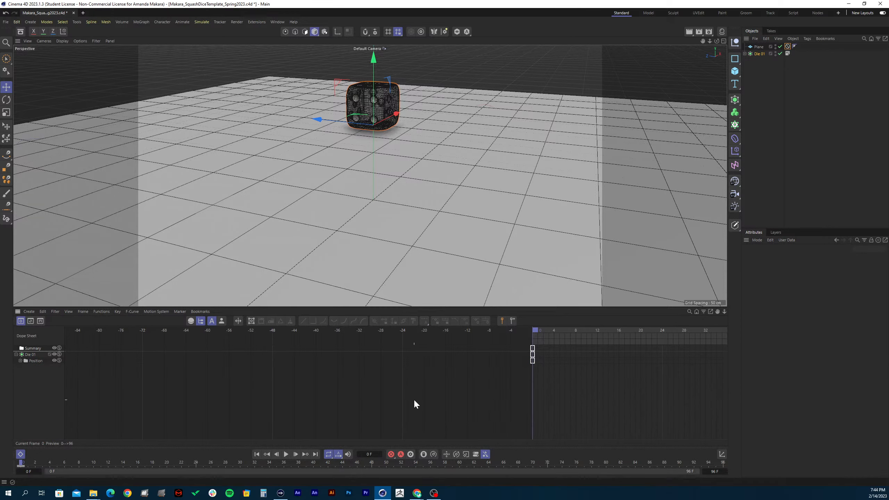
left_click_drag(444, 390, 370, 393)
middle_click_drag(476, 383, 110, 383, "alt")
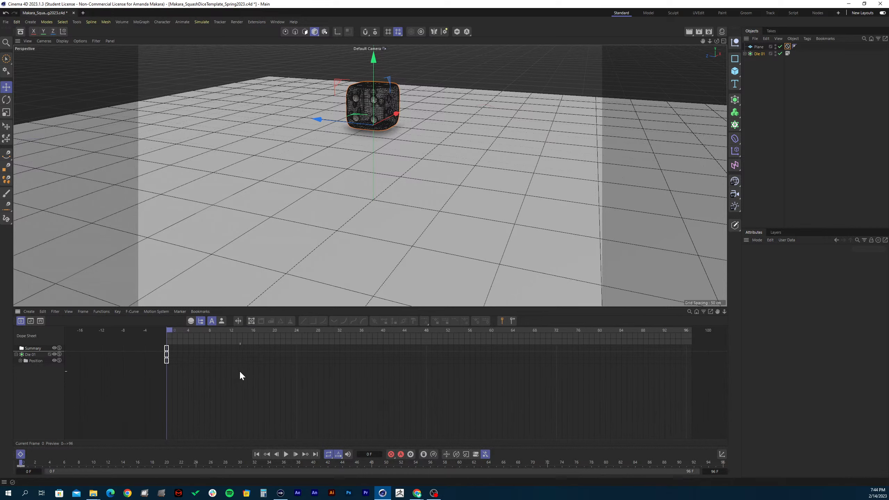
mouse_move(208, 371)
right_mouse_down("alt")
mouse_move(197, 371)
mouse_move(234, 372)
mouse_move(194, 371)
mouse_move(224, 371)
right_mouse_up("alt")
middle_click_drag(208, 372, 85, 371, "alt")
right_click_drag(205, 373, 192, 372, "alt")
middle_click_drag(152, 370, 180, 370, "alt")
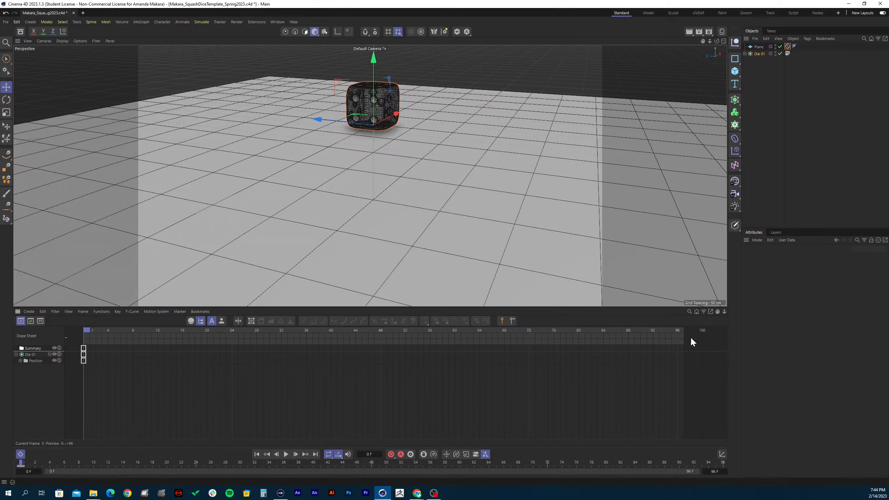
- At frame 12, lower Die 01 to the floor and keyframe its Y position at 0.027 cm
left_click(760, 53)
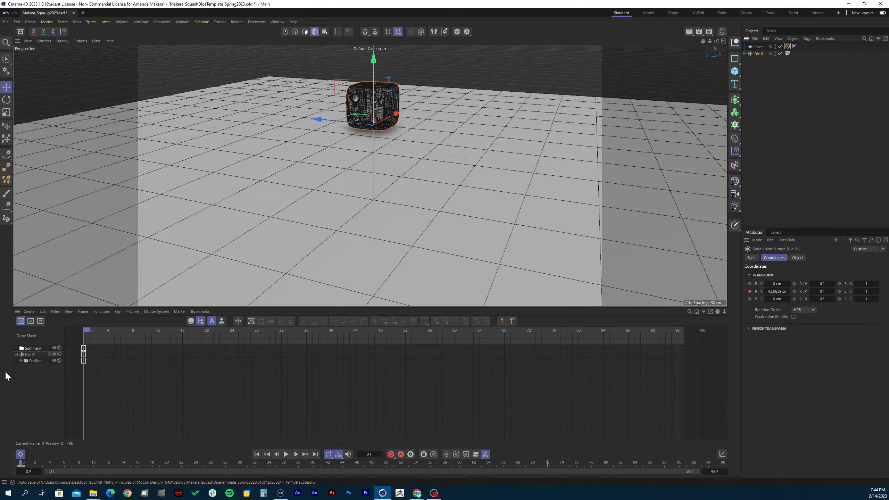
left_click(35, 364)
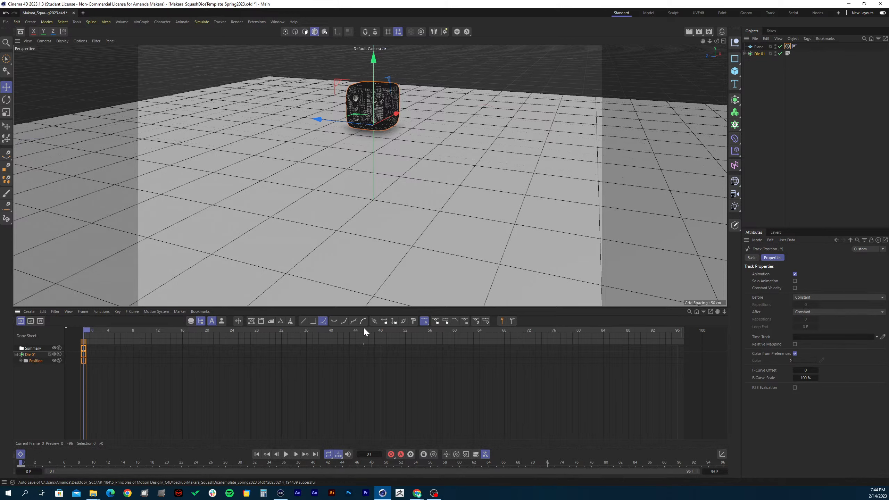
left_click_drag(84, 333, 157, 333)
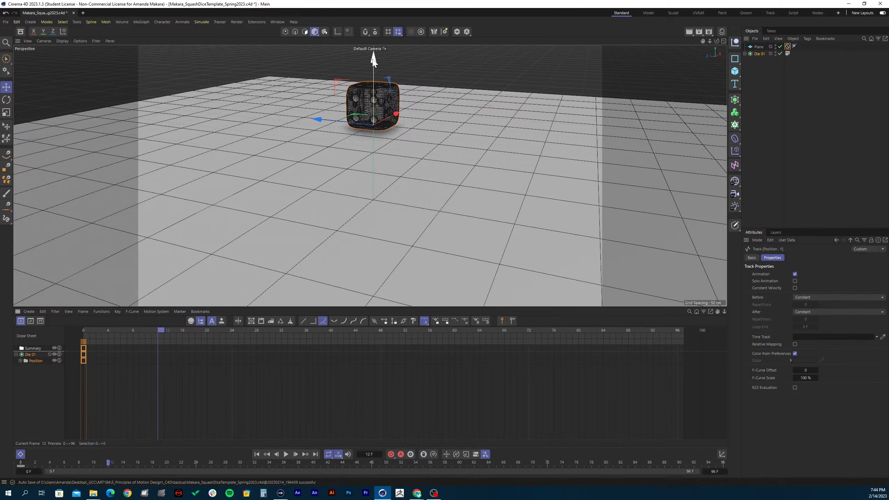
left_click_drag(374, 60, 366, 138)
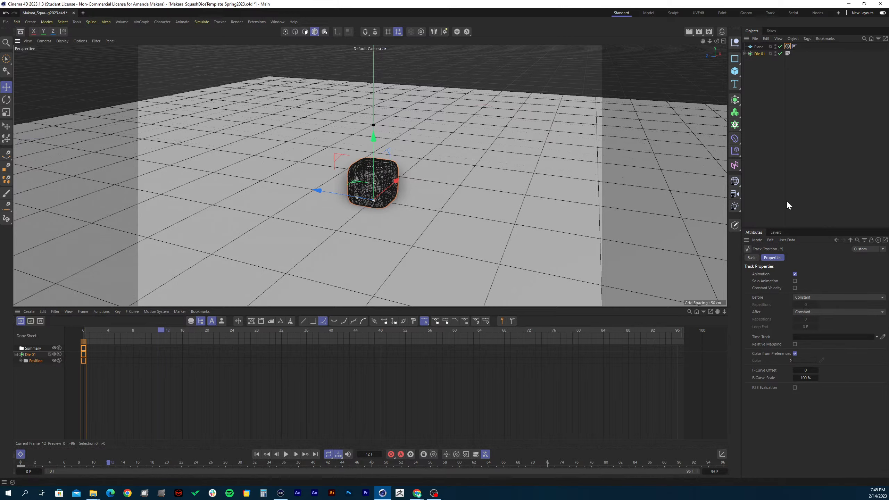
left_click(760, 54)
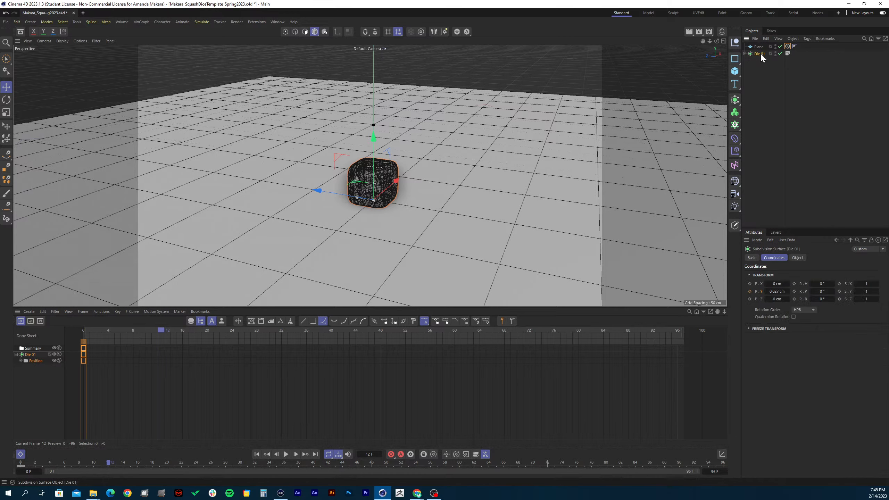
left_click(750, 291)
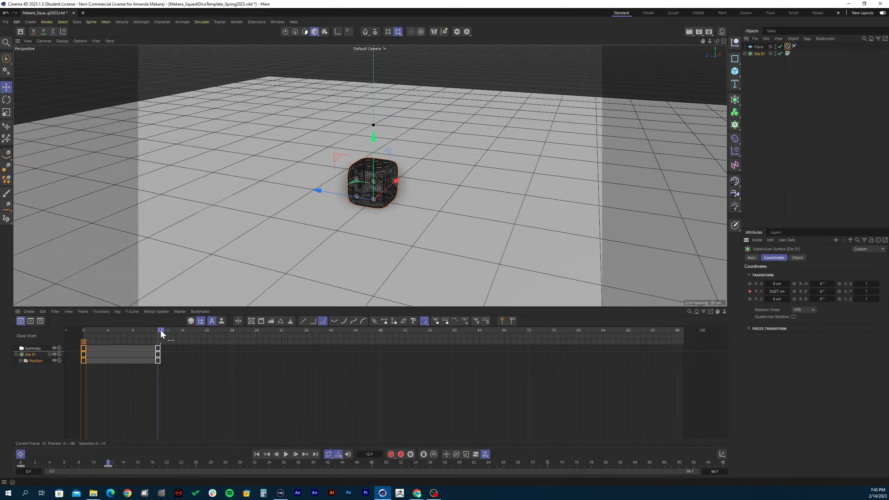
- Add a second Y position key of 0.027 cm at frame 19 to hold the die on the floor, and go to frame 31
left_click_drag(162, 332, 196, 345)
left_click(205, 331)
left_click_drag(173, 369, 273, 338)
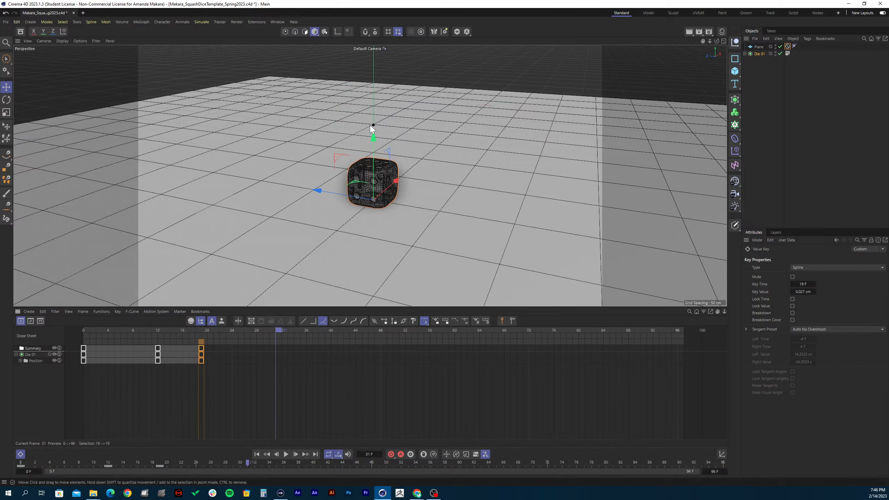
- Raise Die 01 to about 27.83 cm at frame 31 and keyframe its Y position
left_click_drag(373, 140, 379, 89)
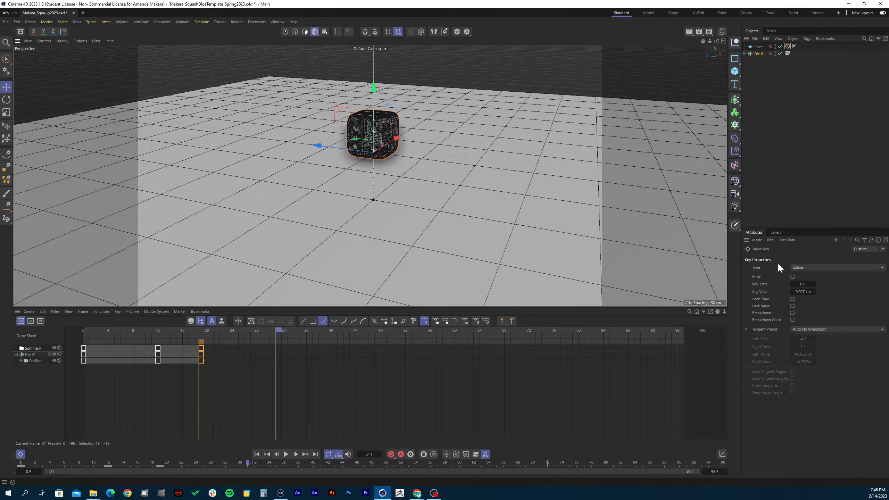
left_click(759, 53)
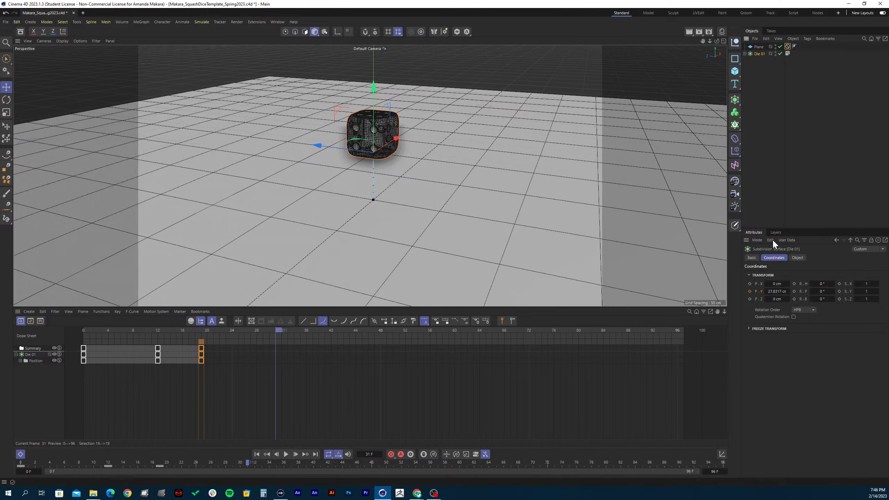
left_click(750, 292)
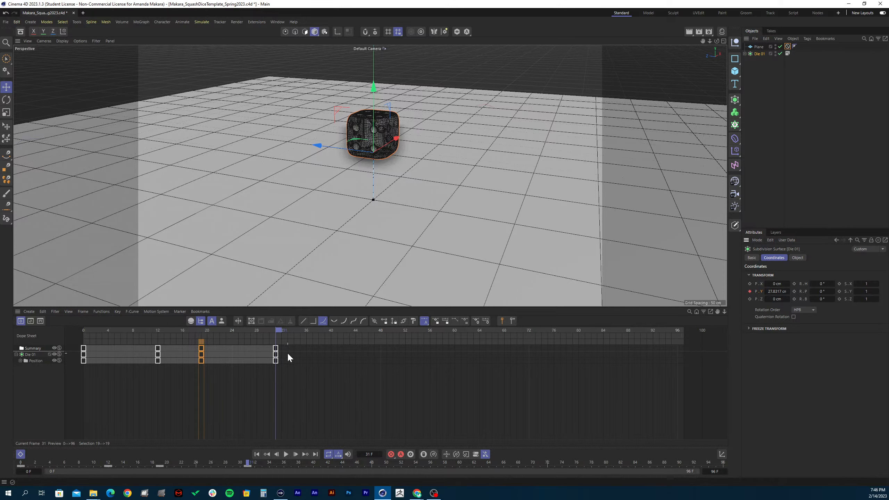
- Shift the die's frame 19 key to frame 20 and its frame 31 key to frame 32
left_click_drag(281, 331, 356, 333)
left_click_drag(354, 329, 209, 350)
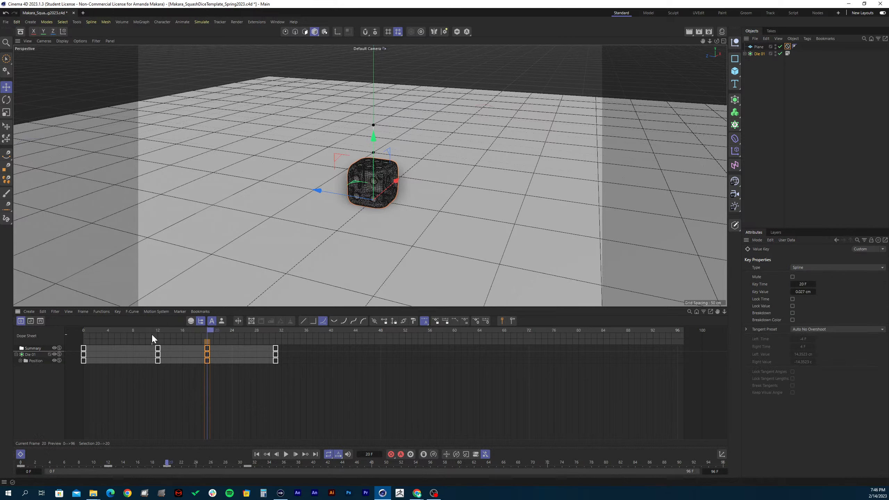
left_click_drag(209, 328, 282, 326)
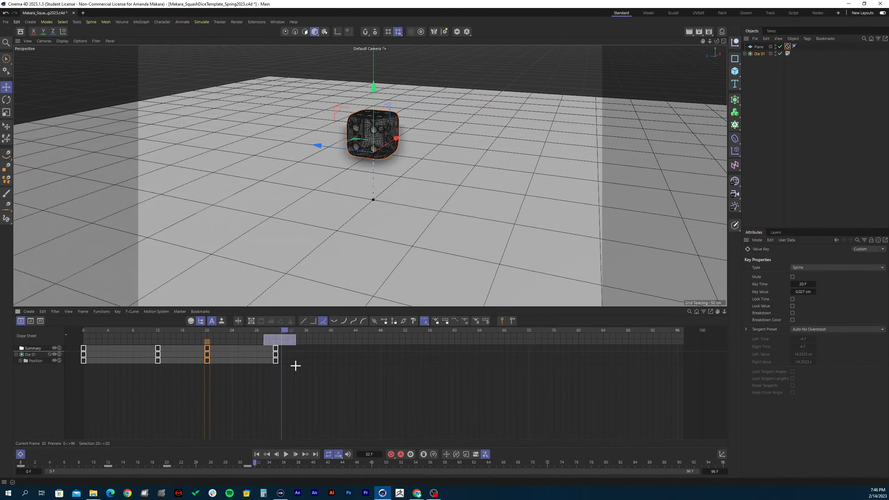
left_click_drag(290, 369, 285, 350)
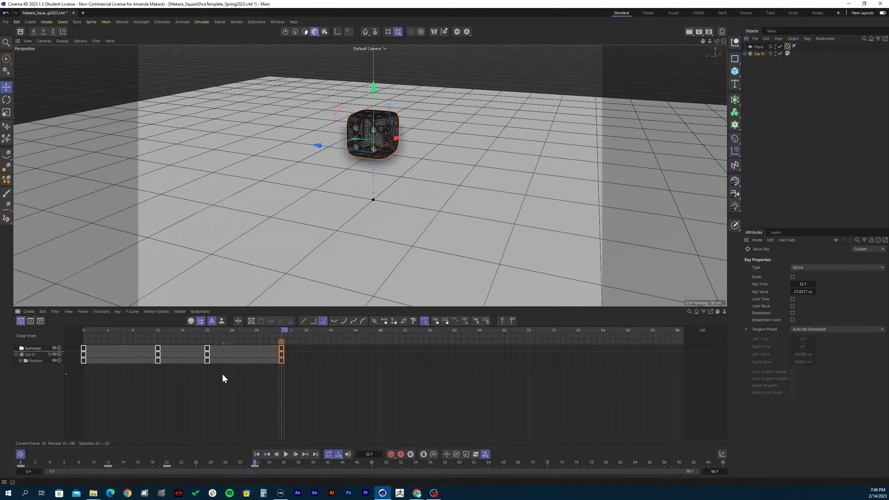
- Duplicate the die's keys at frames 0, 12 and 20 so the copies start at frame 44
left_click_drag(215, 372, 144, 333)
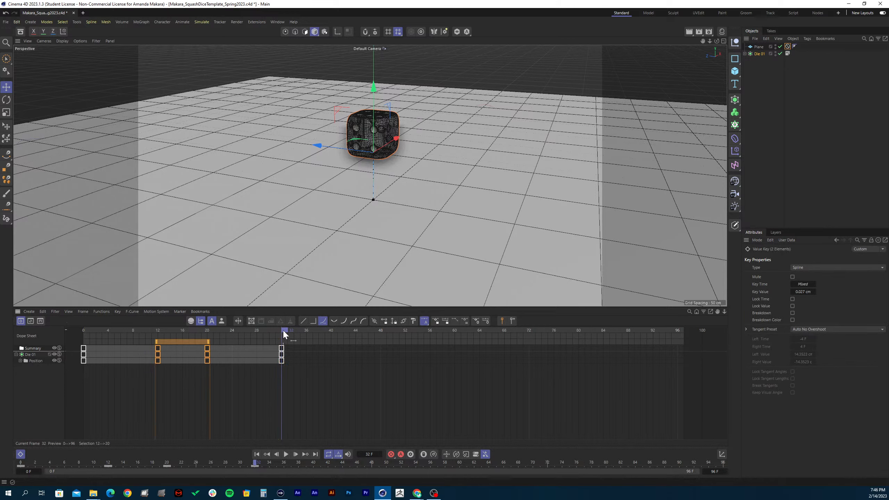
left_click_drag(285, 329, 325, 332)
left_click_drag(325, 331, 362, 332)
left_click_drag(96, 391, 65, 339)
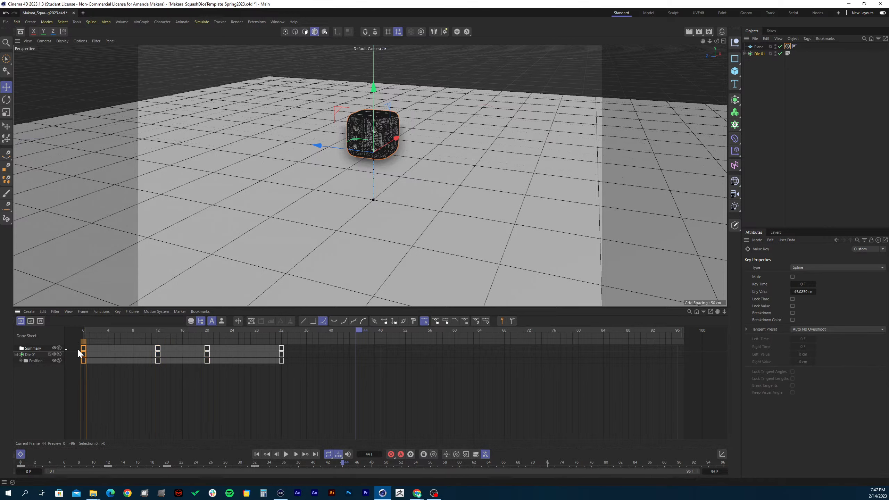
left_click_drag(229, 383, 65, 344)
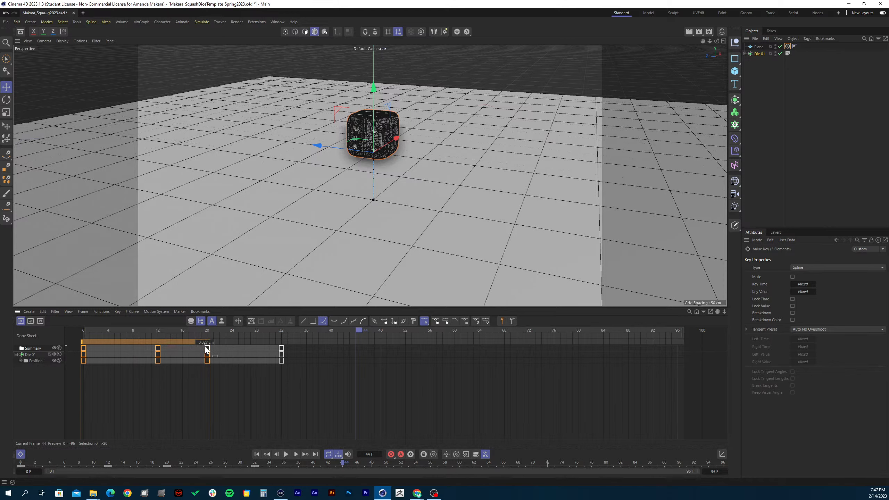
left_click_drag(210, 351, 482, 340, "ctrl")
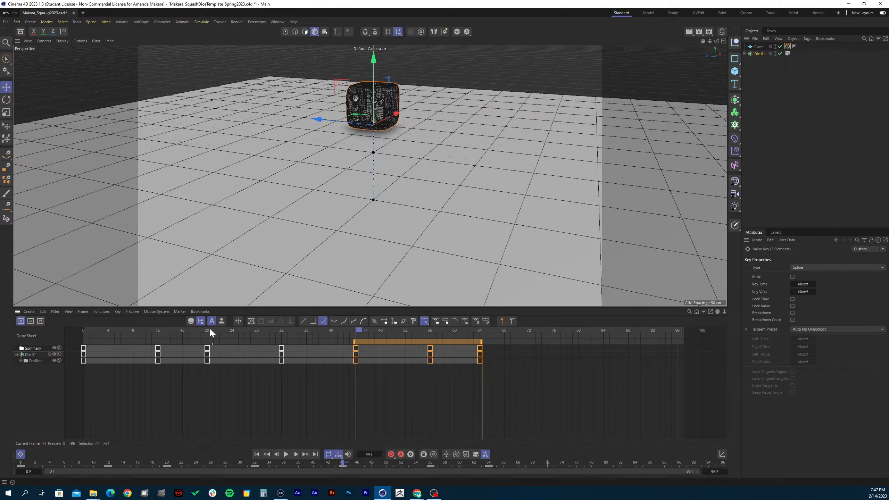
- Play the bouncing die animation from frame 0 to review its timing, and stop the playback
left_click_drag(359, 330, 81, 336)
key("space")
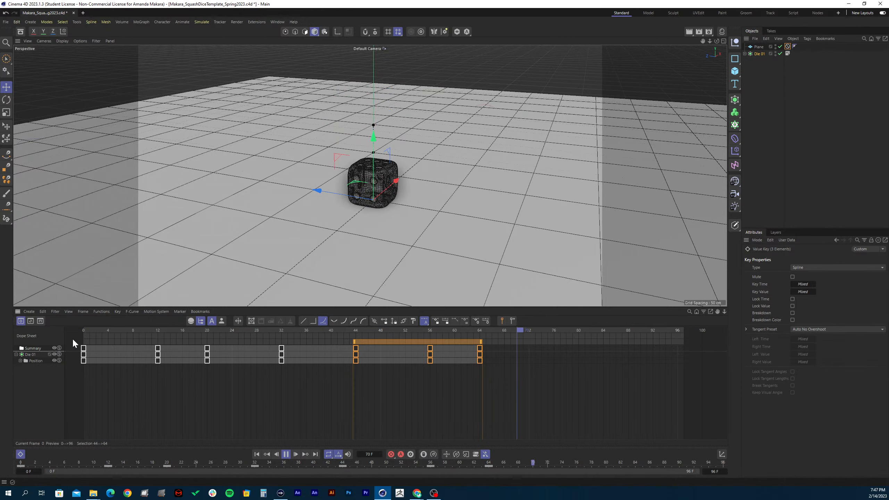
key("space")
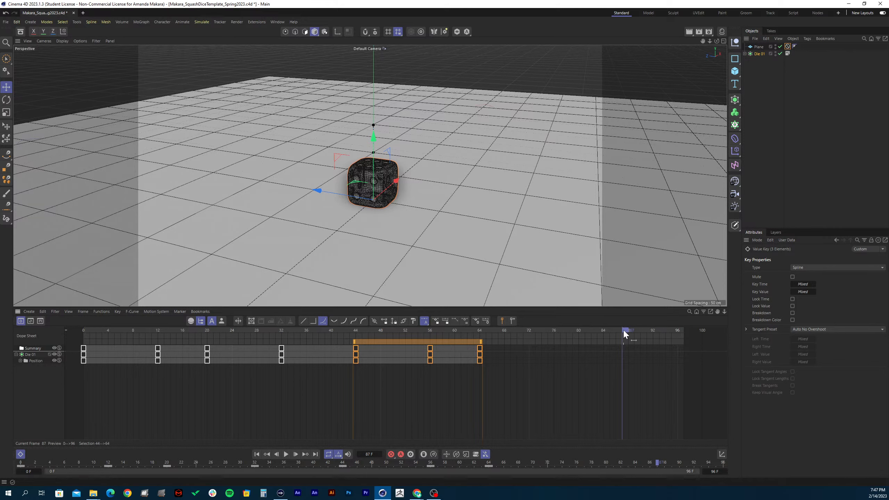
- Shorten the preview range to end at frame 64 and play the animation as a loop
left_click_drag(623, 329, 481, 333)
left_click_drag(682, 332, 472, 334)
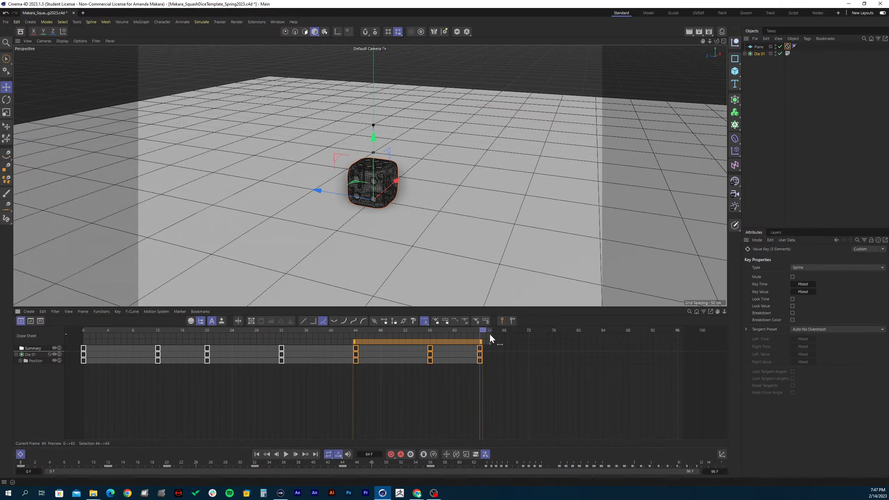
key("F8")
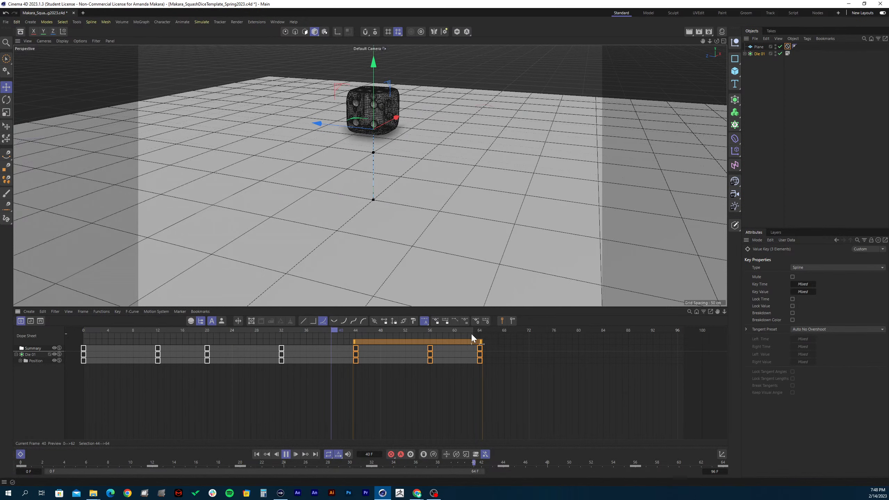
- Extend the preview range to end at frame 95, and stop the playback back at frame 0
left_click_drag(484, 332, 673, 331)
key("F8")
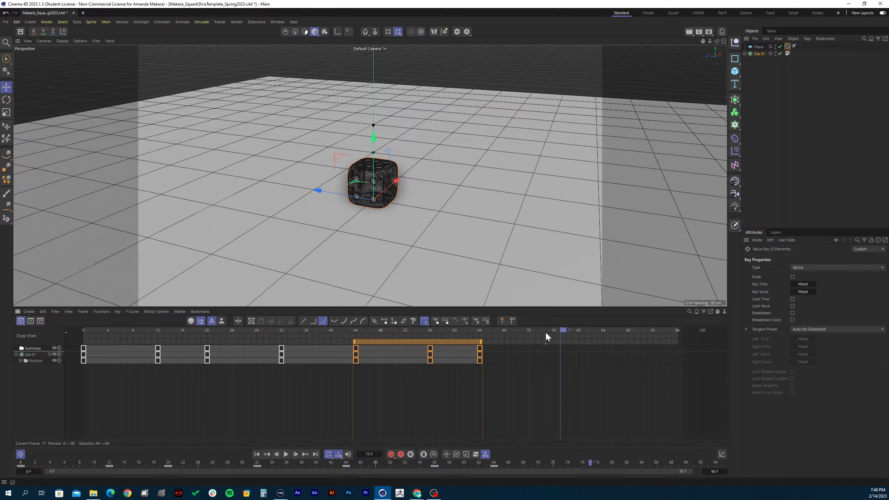
left_click_drag(565, 331, 61, 337)
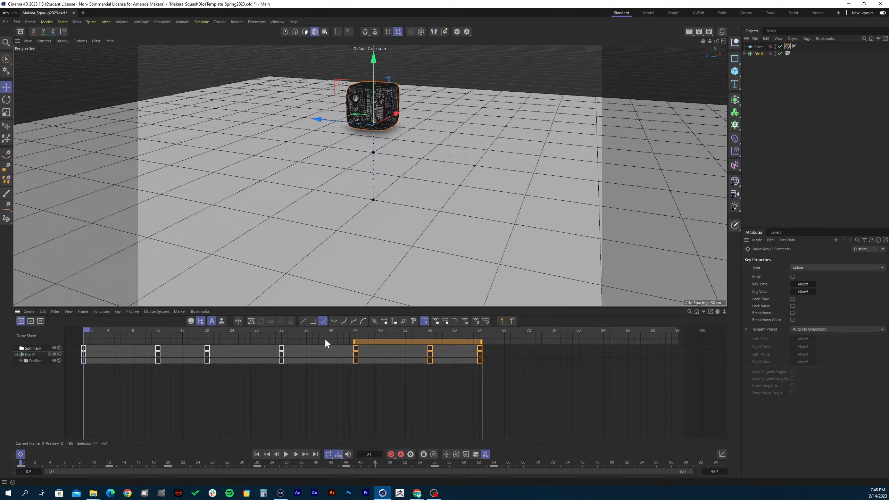
- Display the die's Position Y track in F-Curve mode and delete its key at frame 32
left_click(28, 320)
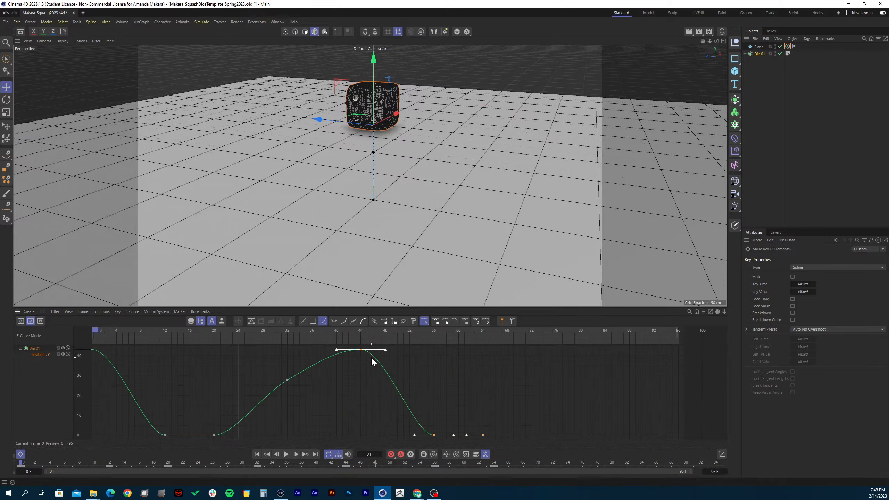
left_click(287, 379)
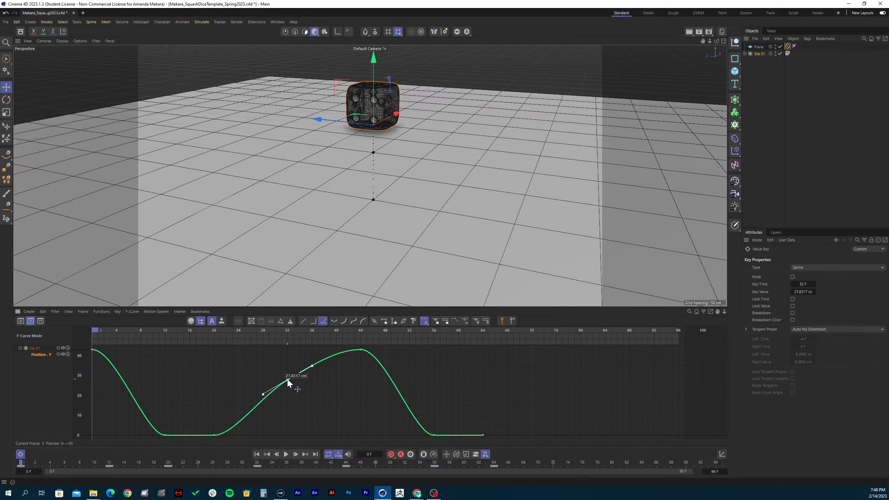
left_click(287, 381)
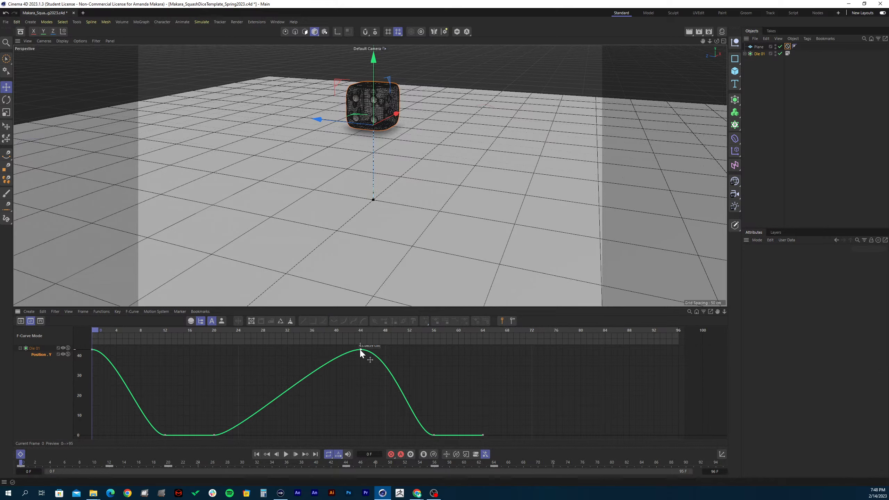
- Move the second bounce's peak key to frame 37 at about 36.8 cm, and play the animation to check it
left_click_drag(359, 349, 318, 377)
scroll(310, 411, "down", 7)
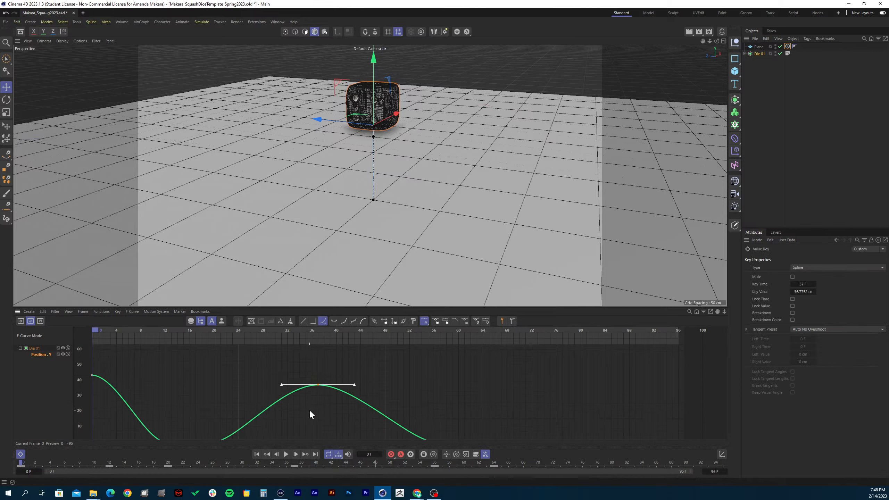
scroll(310, 411, "up", 7)
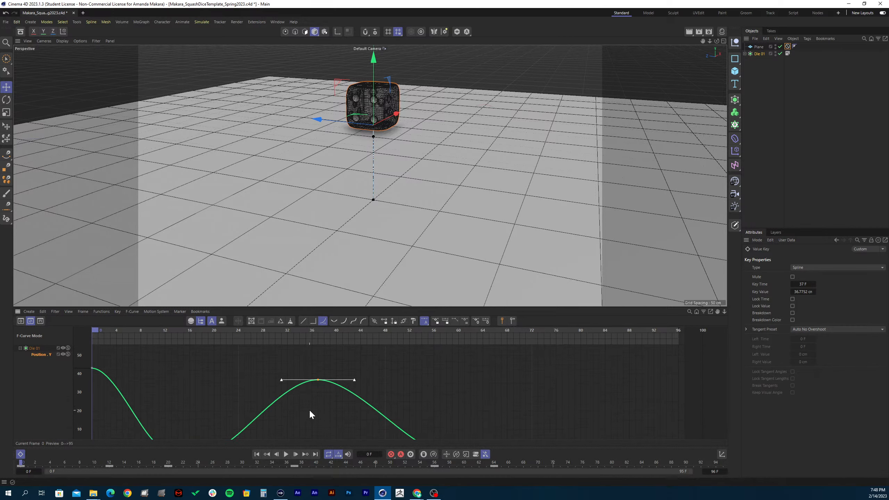
key("h")
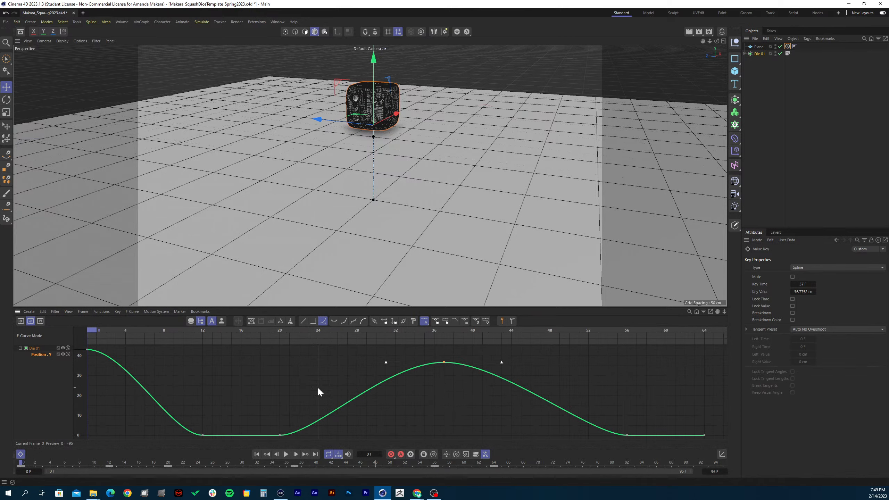
key("F8")
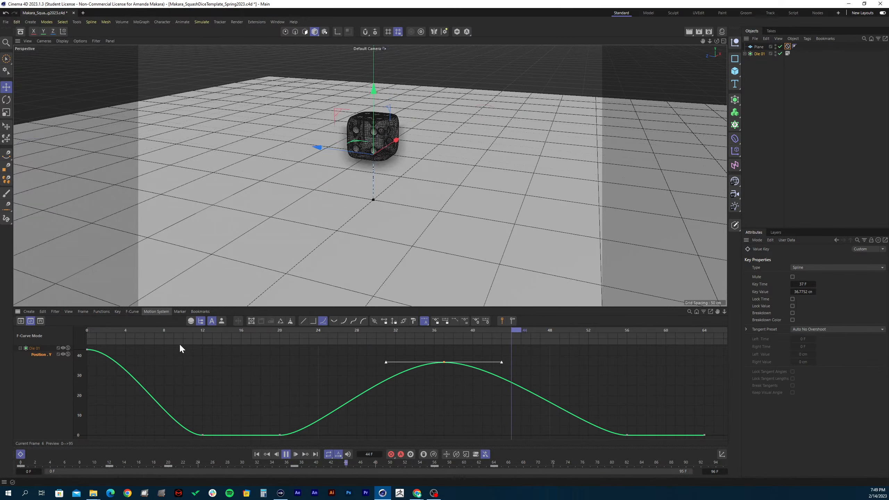
key("F8")
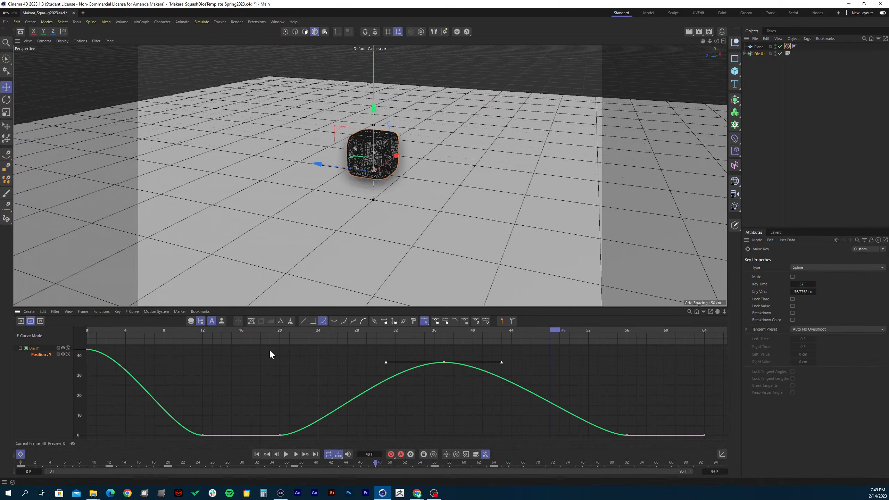
- Display the die's keys in the Dope Sheet and scrub between frame 0 and the last keys to examine the bounce timing
left_click(20, 321)
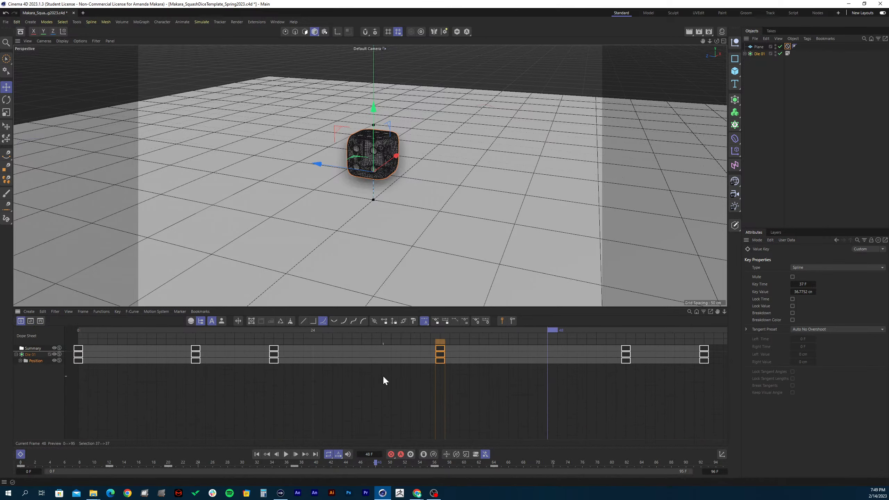
scroll(385, 380, "down", 4)
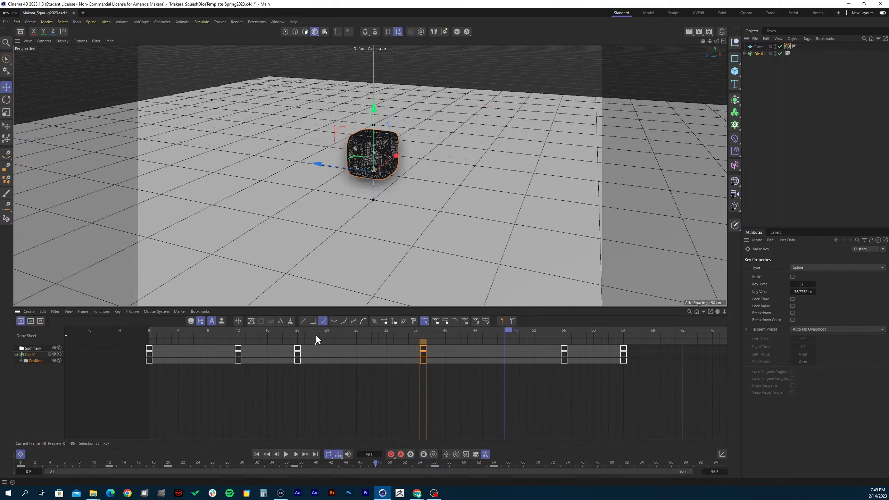
left_click_drag(507, 329, 305, 351)
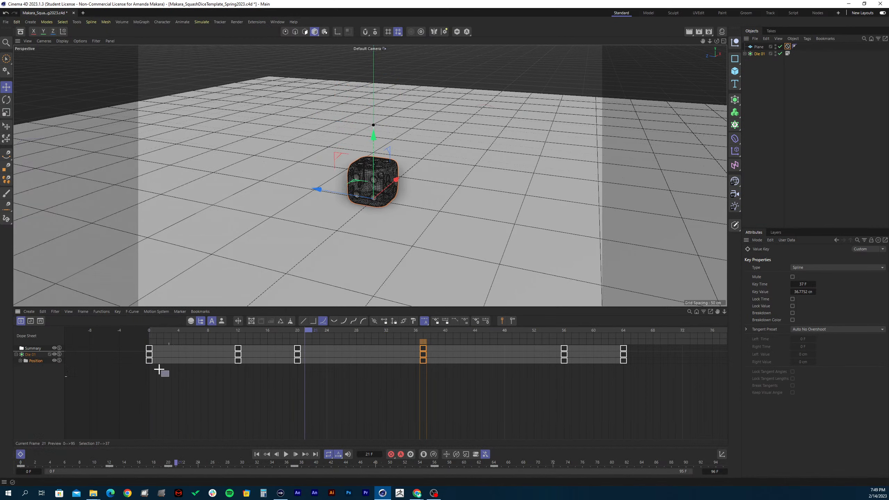
left_click_drag(159, 369, 126, 332)
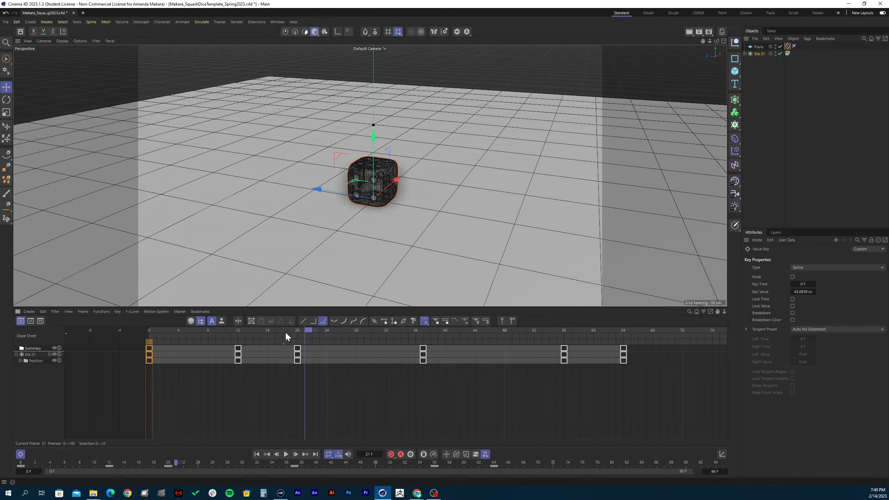
left_click_drag(307, 328, 571, 333)
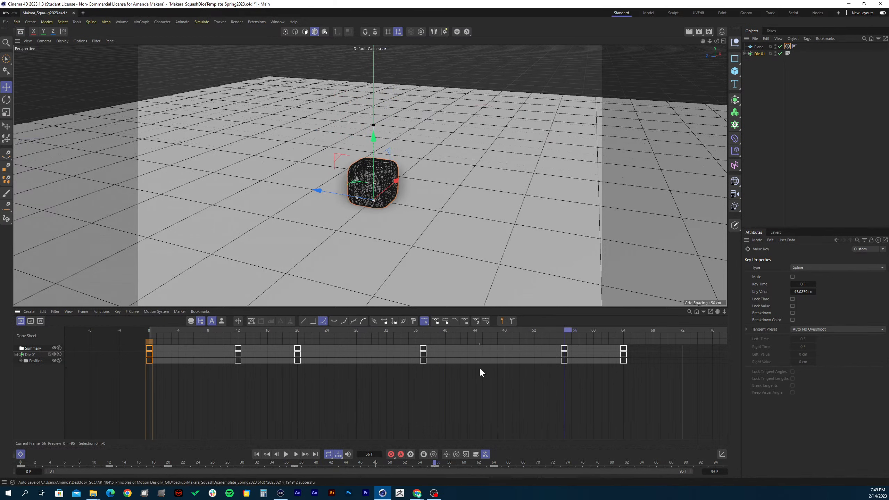
left_click(439, 395)
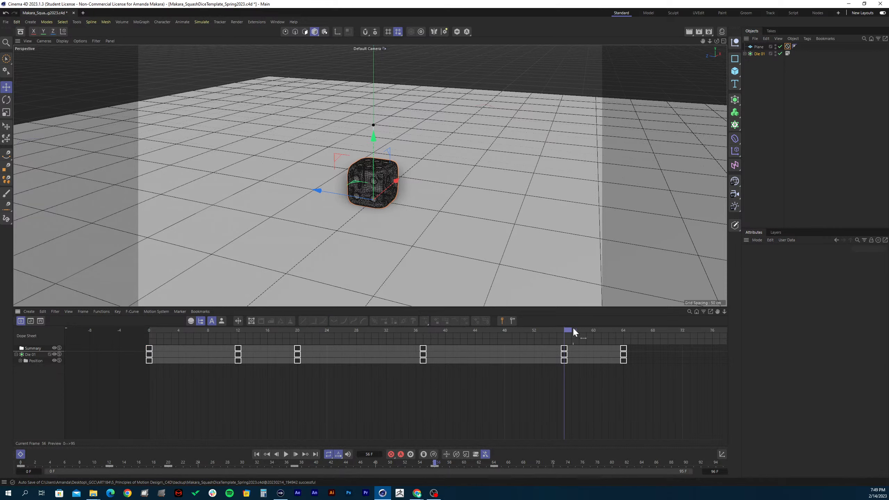
left_click_drag(572, 331, 600, 367)
left_click_drag(165, 337, 149, 347)
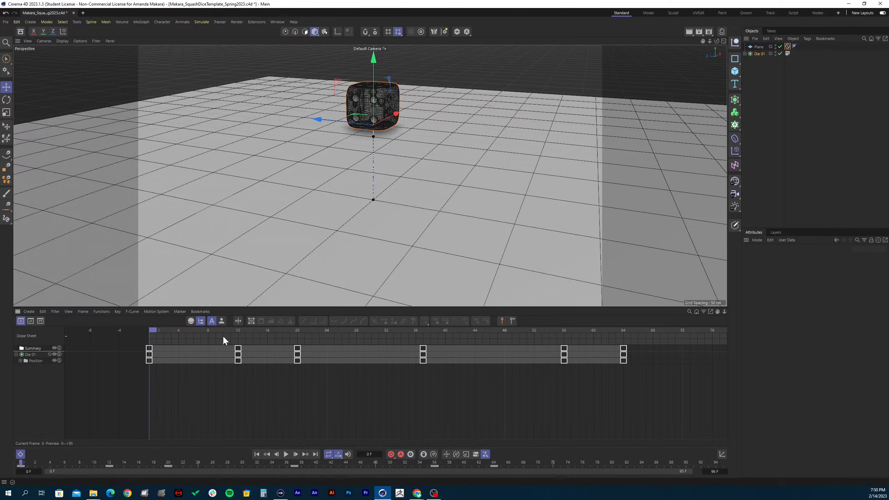
- Compare the ground contact poses at frames 12, 20 and 56, and examine the hold between the keys at frames 12 and 20
left_click(239, 330)
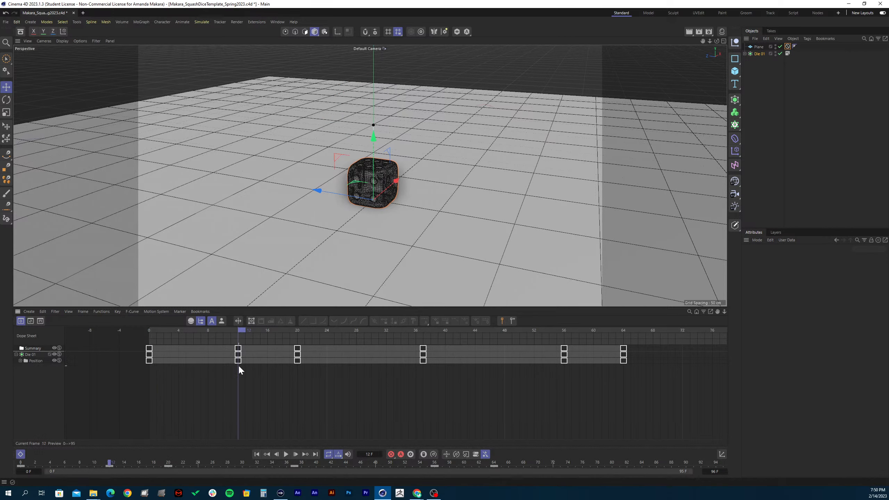
left_click(300, 331)
left_click(233, 349)
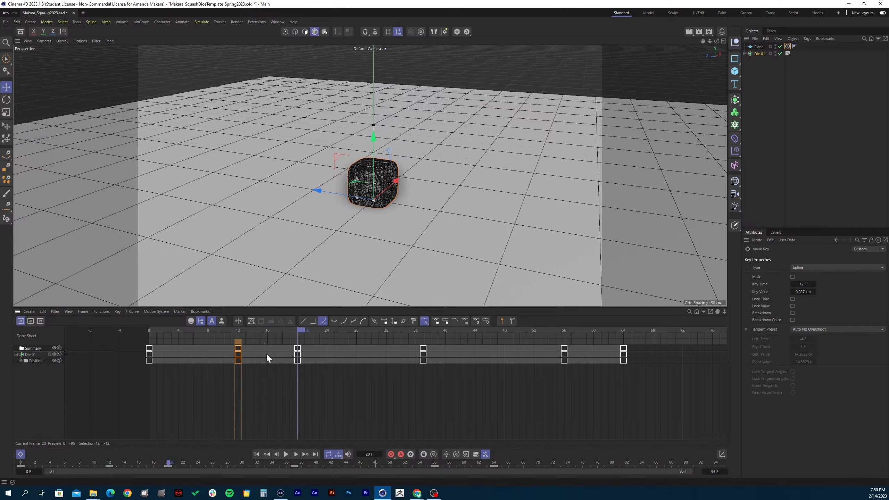
left_click_drag(301, 330, 567, 333)
left_click(368, 385)
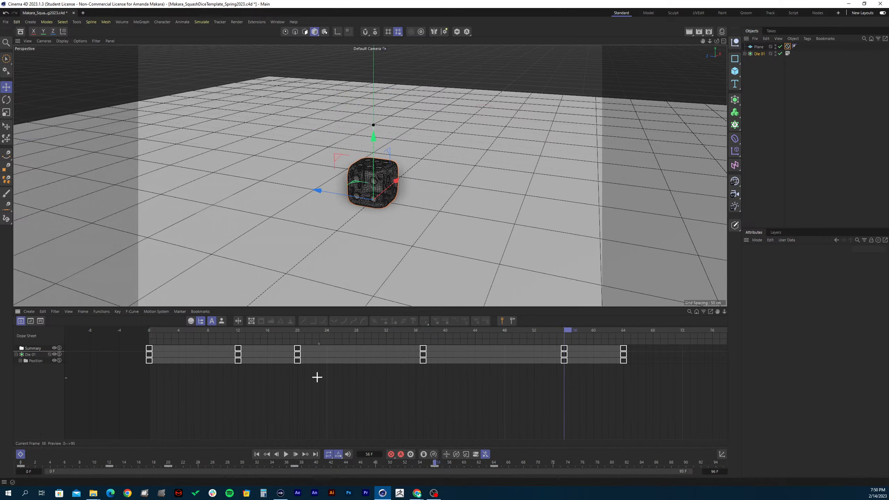
left_click_drag(317, 377, 225, 349)
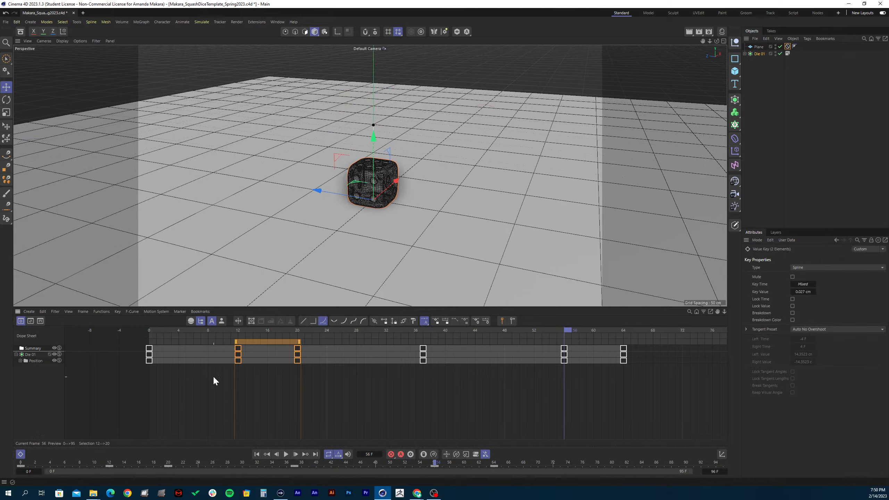
left_click(183, 382)
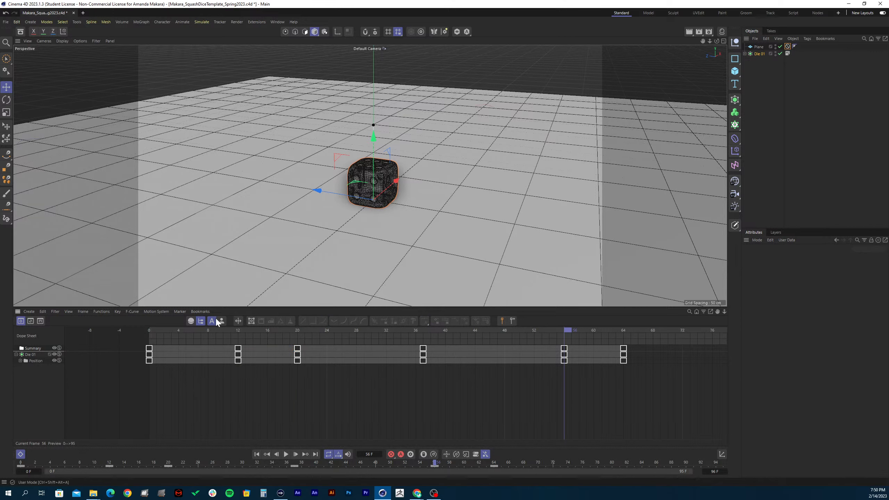
- Display the die's Position Y curve in F-Curve mode
left_click(32, 321)
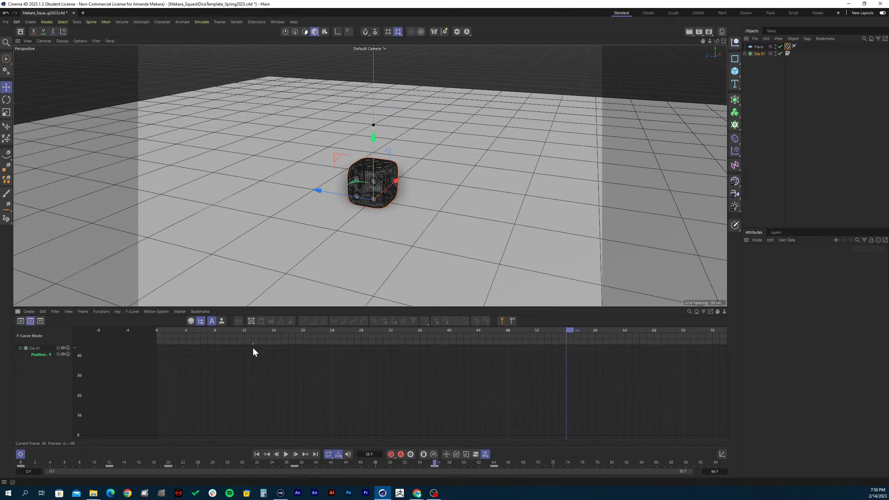
left_click(39, 354)
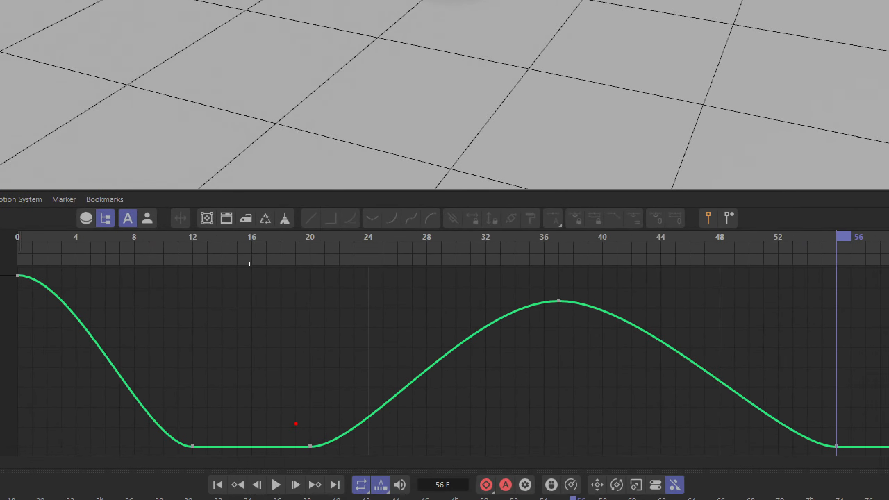
mouse_move(12, 272)
left_mouse_down()
mouse_move(155, 343)
mouse_move(235, 438)
mouse_move(338, 443)
left_mouse_up()
mouse_move(403, 403)
left_mouse_down()
mouse_move(539, 308)
mouse_move(767, 427)
left_mouse_up()
left_click_drag(845, 437, 888, 427)
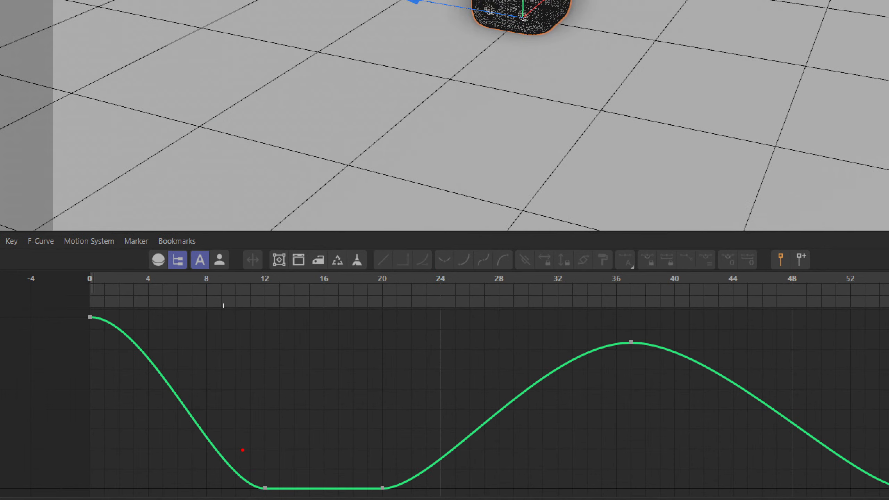
mouse_move(243, 450)
left_mouse_down()
mouse_move(278, 487)
mouse_move(250, 498)
mouse_move(199, 438)
mouse_move(242, 450)
left_mouse_up()
mouse_move(180, 389)
left_mouse_down()
mouse_move(230, 491)
mouse_move(288, 496)
mouse_move(257, 486)
left_mouse_up()
left_click_drag(190, 378, 259, 495)
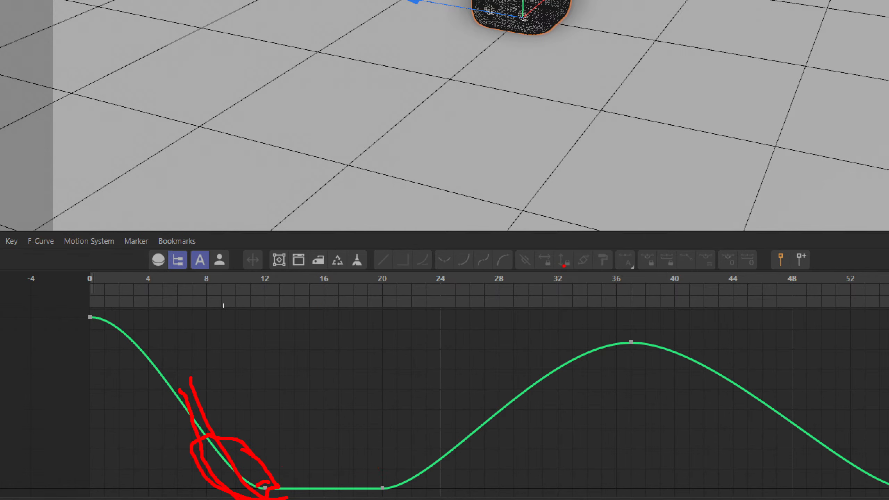
key("Escape")
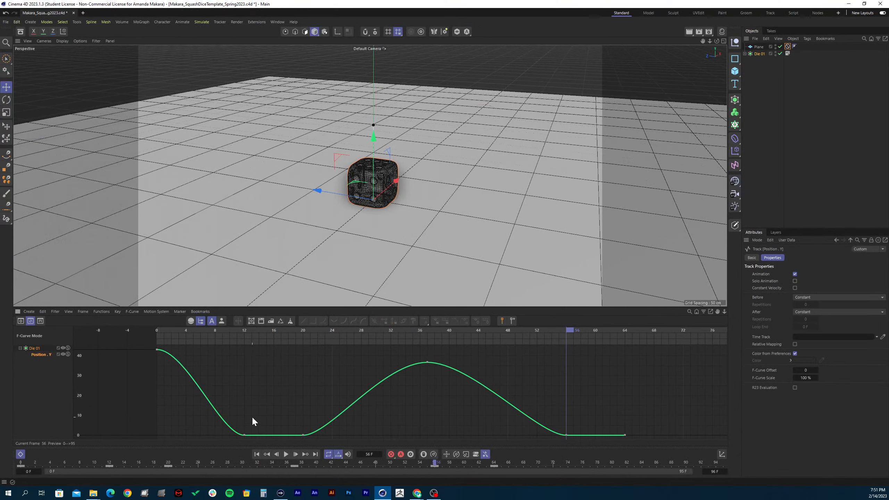
- Break the tangents to vertical at the contact keys on frames 12, 20 and 56, and lengthen the frame 37 peak's tangents to about 9.7 frames
left_click_drag(253, 417, 244, 395)
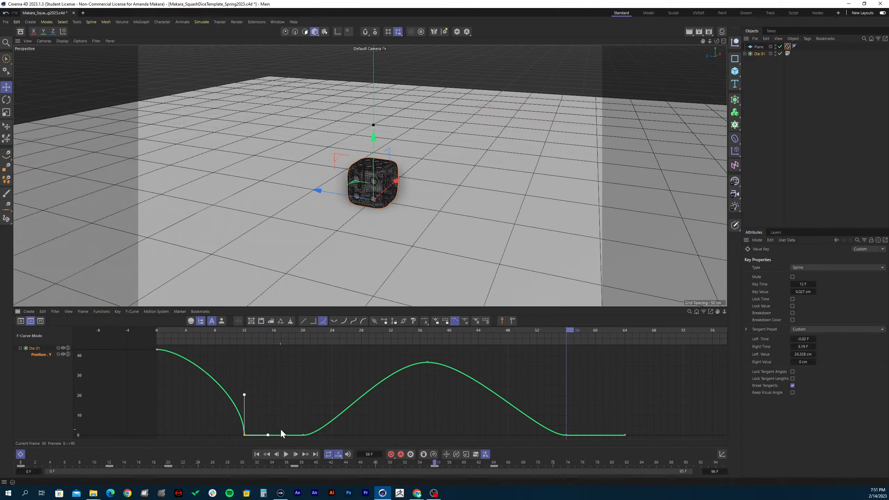
left_click_drag(289, 418, 292, 392)
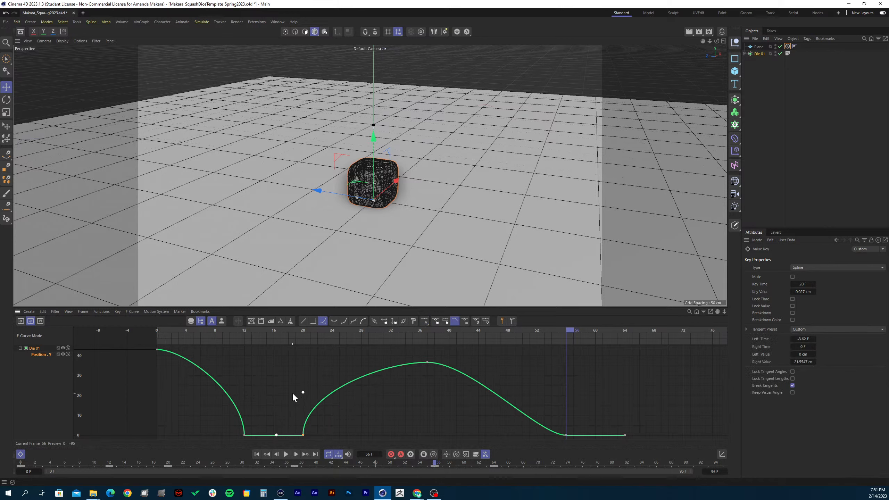
left_click_drag(552, 402, 574, 378)
left_click_drag(416, 356, 439, 370)
left_click_drag(384, 362, 355, 362)
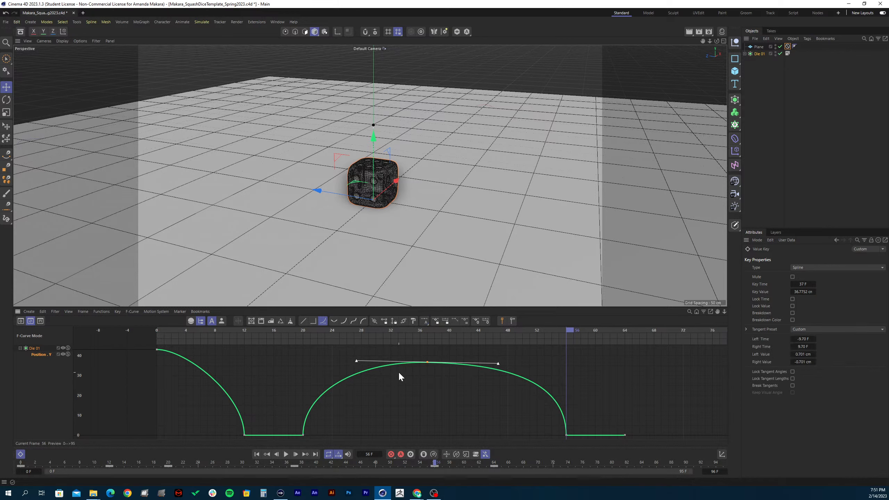
- Play the die animation from frame 0 to review the reshaped bounce curve, and stop the playback
left_click_drag(172, 330, 146, 336)
key("F8")
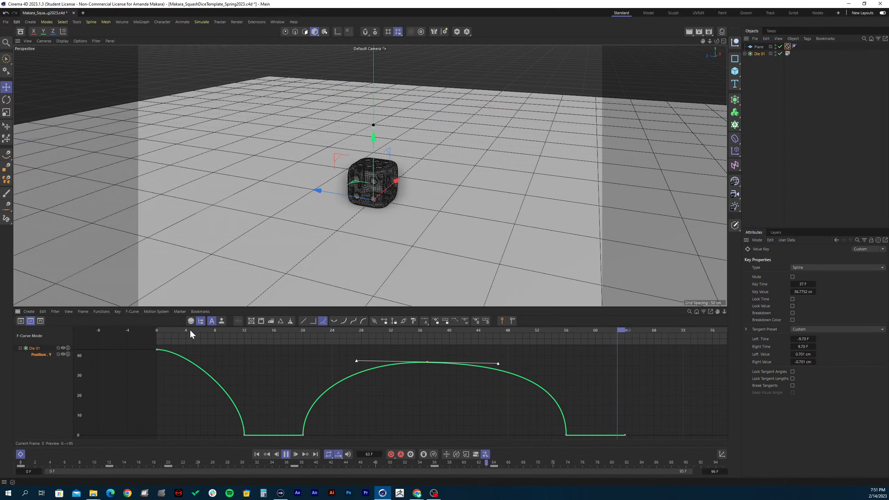
key("F8")
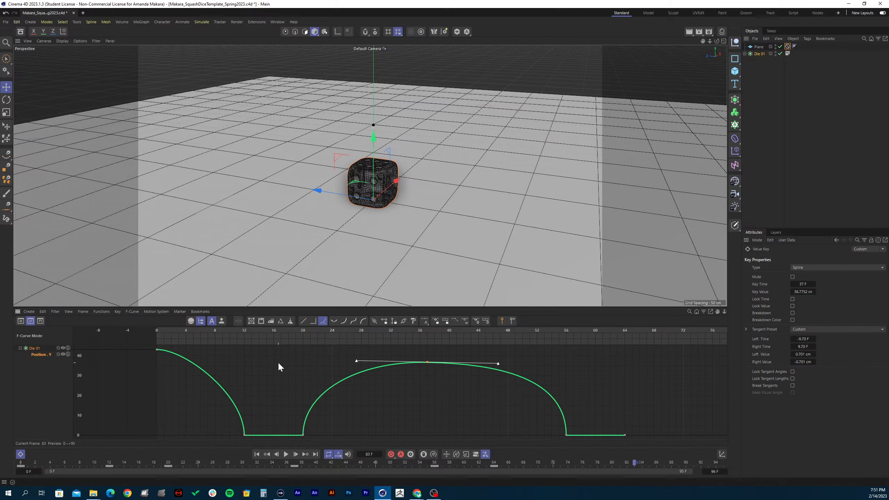
- Try to shift all Position Y keys from frame 20 onward three frames earlier, undo the shift and clear the key selection
left_click_drag(679, 426, 396, 425)
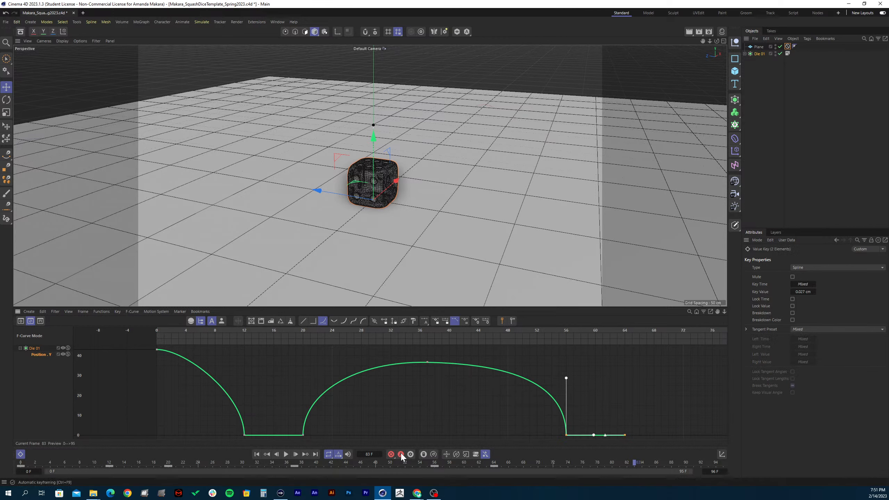
left_click_drag(496, 409, 404, 349)
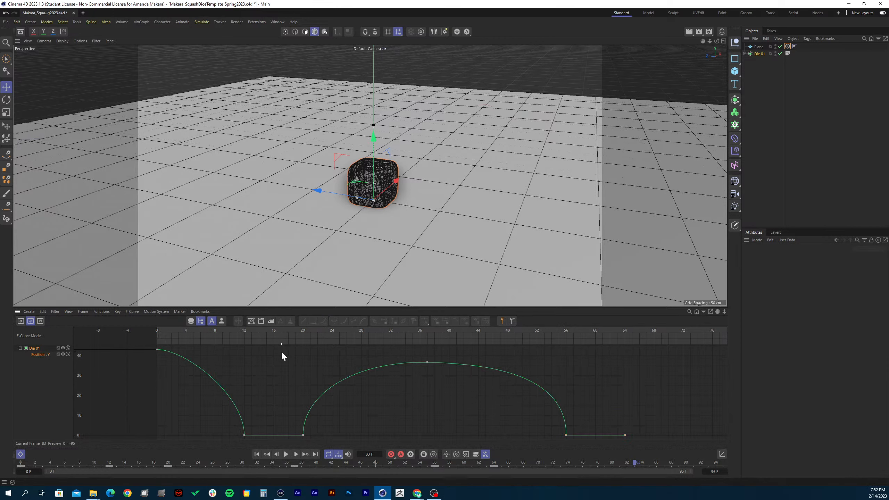
left_click_drag(282, 349, 712, 453, "shift")
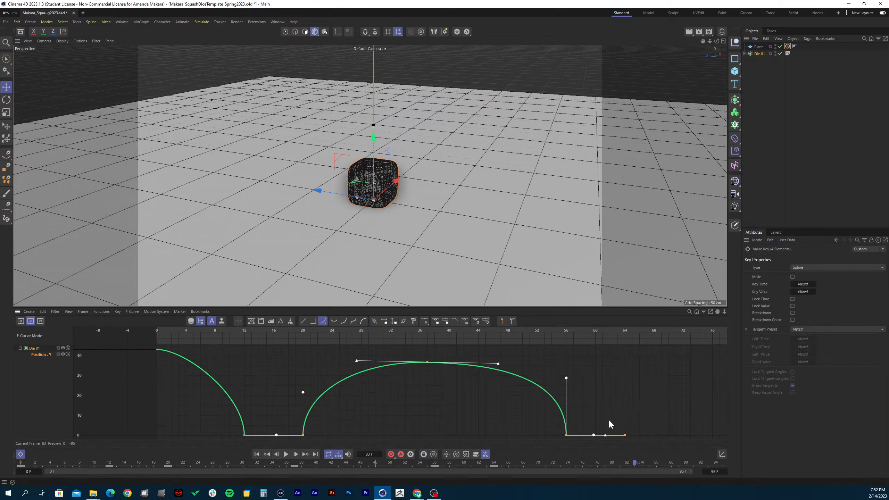
left_click_drag(623, 434, 602, 434)
right_click(512, 420)
left_click(499, 418)
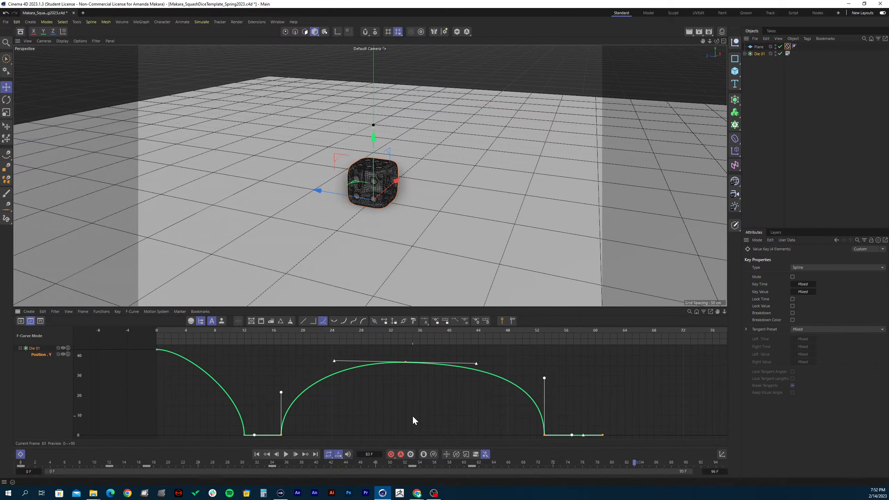
key("ctrl+z")
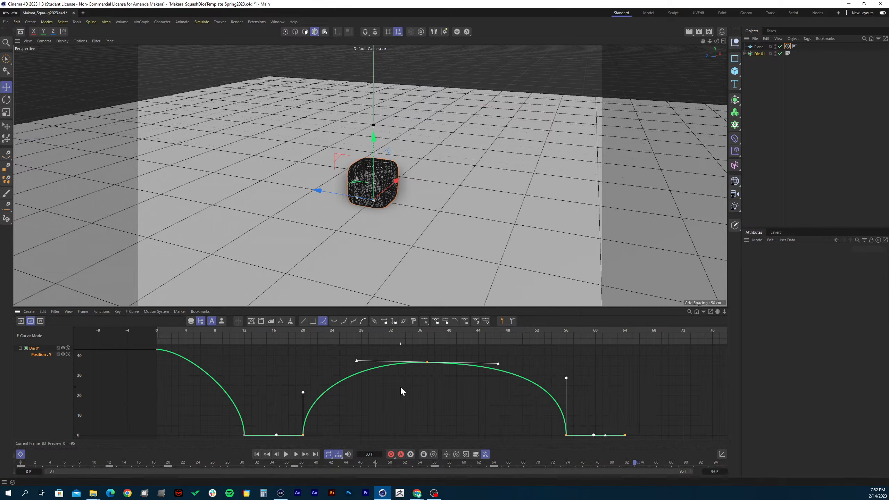
left_click(440, 376)
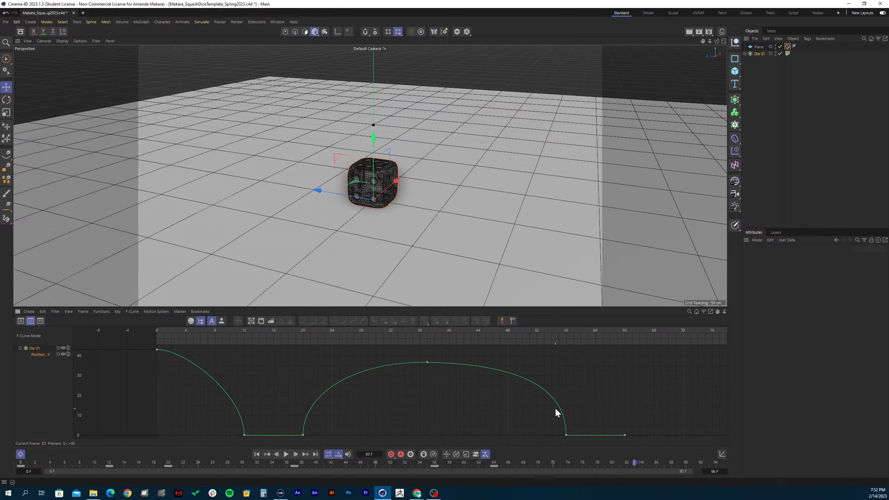
- Show the Dope Sheet and scale all of the die's keys from frame 0 so the last one falls on frame 45
left_click(20, 321)
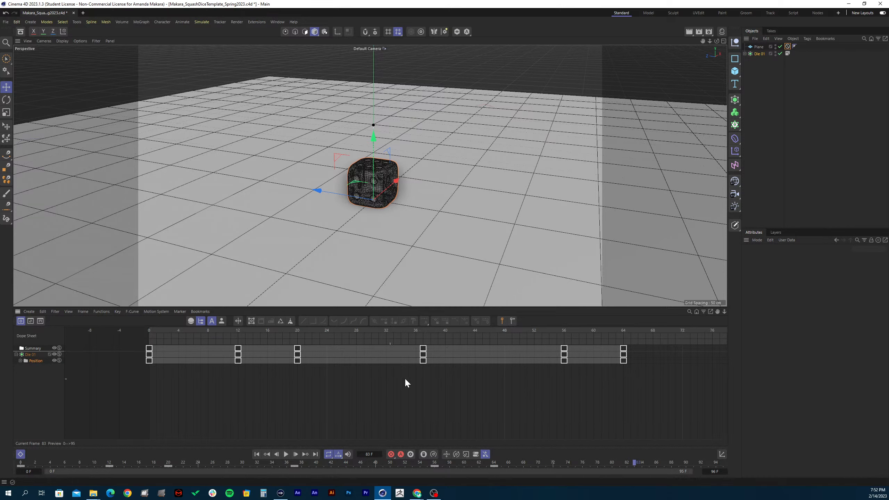
left_click_drag(648, 380, 133, 301)
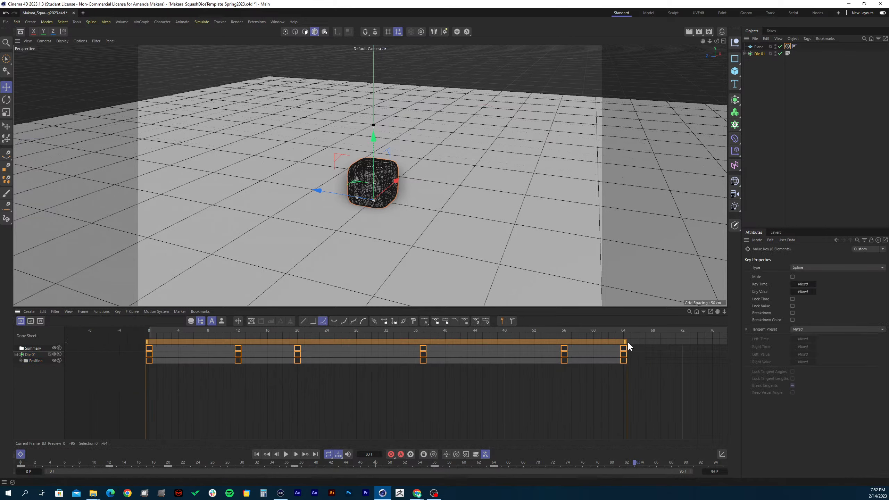
left_click_drag(626, 341, 503, 349)
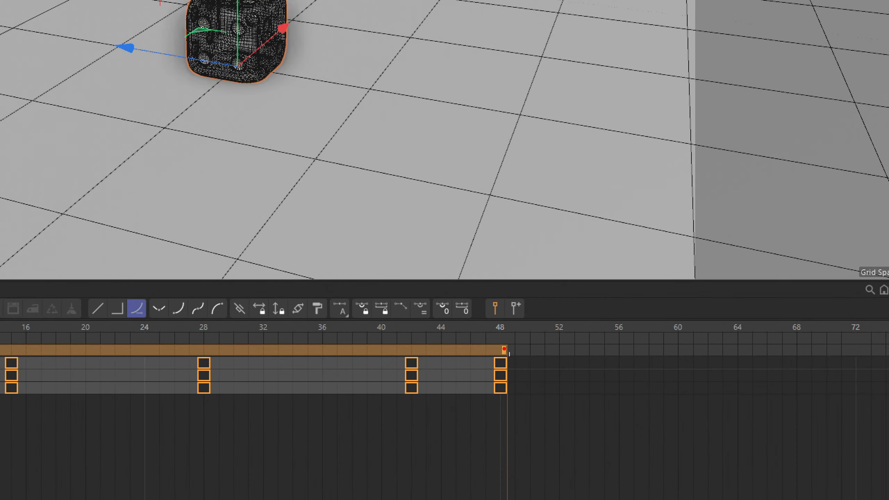
left_click_drag(504, 349, 558, 338)
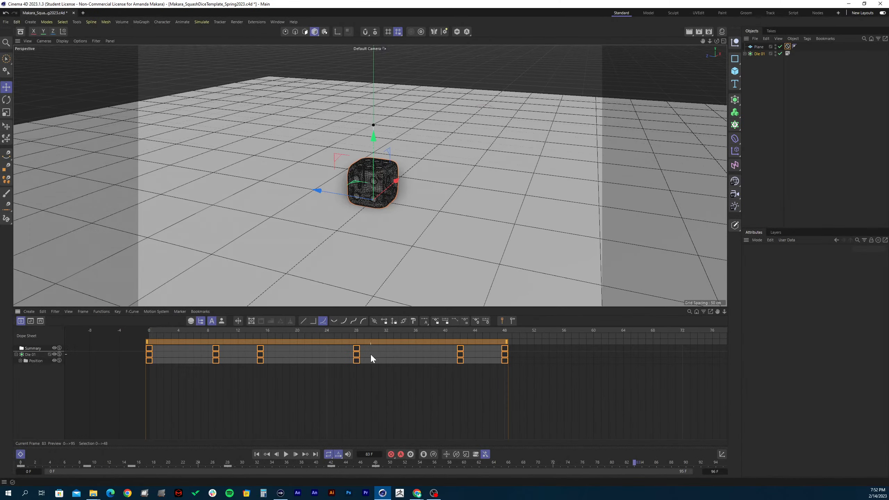
left_click(208, 330)
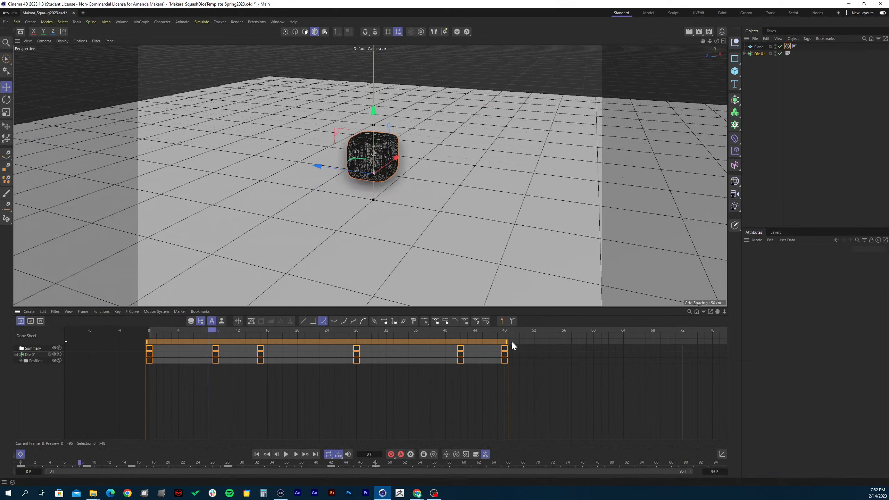
left_click_drag(506, 346, 483, 344)
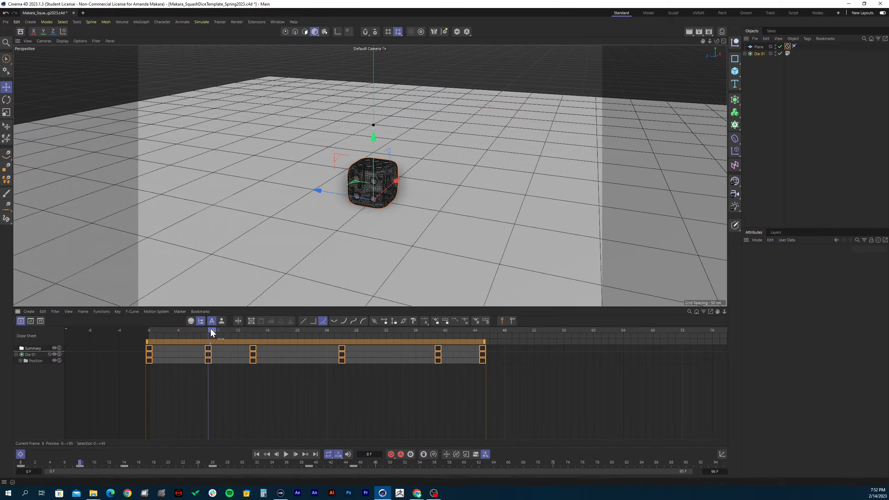
- Play the compressed animation from frame 0 with the keys deselected, and stop the playback
left_click_drag(211, 330, 148, 359)
left_click(243, 393)
key("F8")
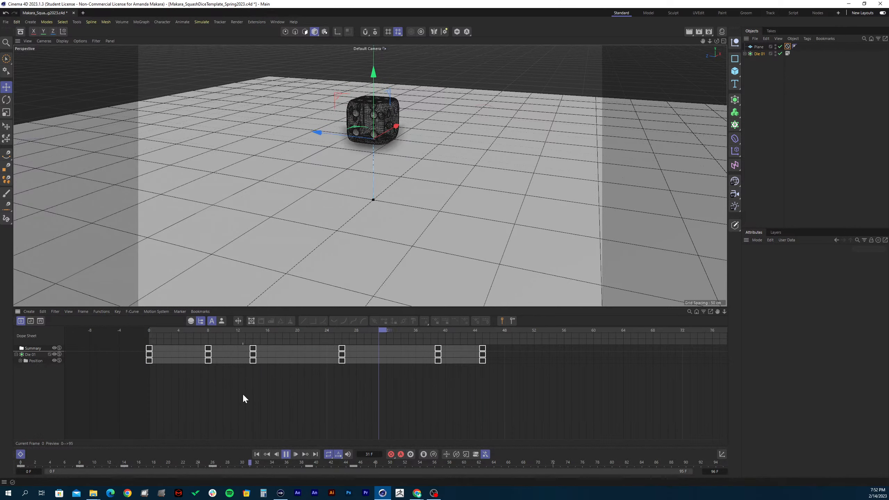
key("F8")
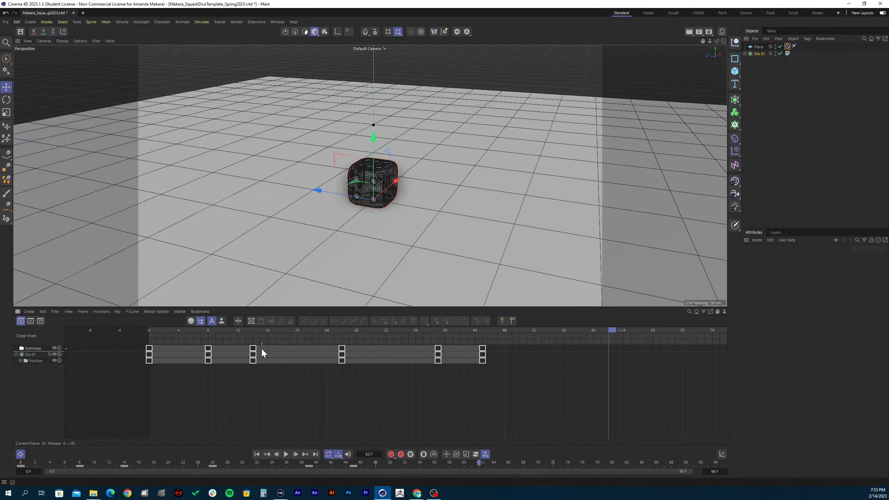
- Shift all keys from frame 8 onward two frames later so the first contact falls on frame 10
mouse_move(211, 330)
left_mouse_down()
mouse_move(254, 327)
mouse_move(155, 333)
mouse_move(222, 329)
left_mouse_up()
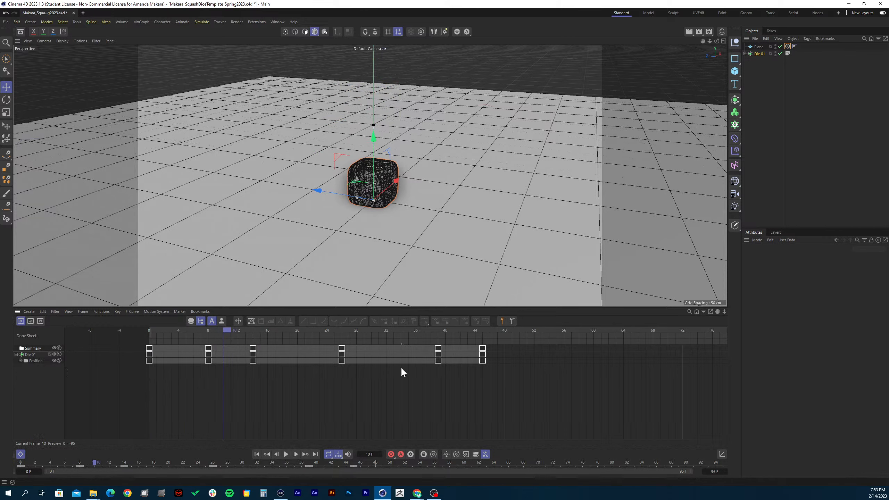
left_click_drag(500, 374, 237, 344)
left_click(266, 385)
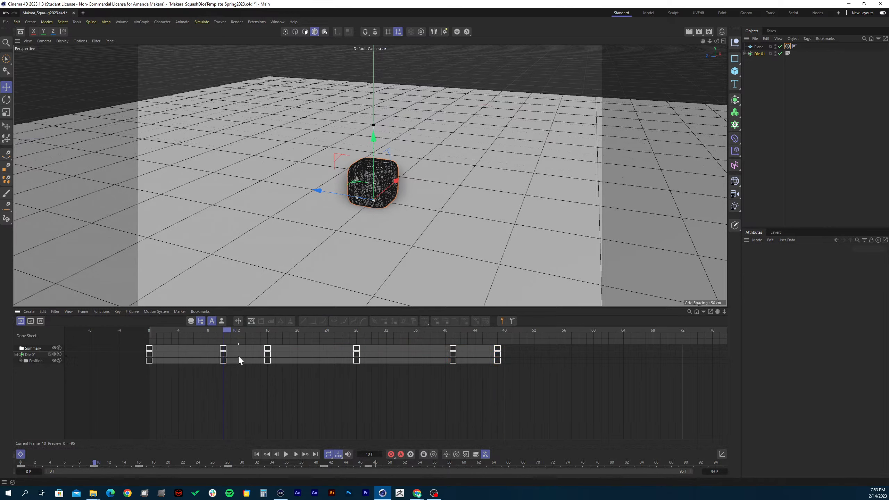
- Shift the bounce peak key and the keys after it two frames earlier, placing the peak on frame 26
left_click_drag(228, 331, 277, 323)
left_click_drag(271, 331, 347, 330)
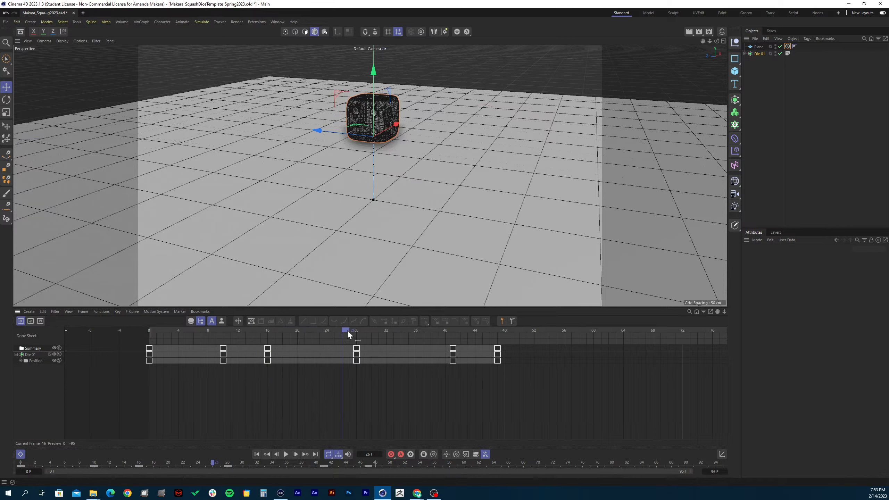
left_click_drag(549, 384, 353, 339)
mouse_move(359, 342)
left_mouse_down()
mouse_move(351, 343)
mouse_move(362, 342)
left_mouse_up()
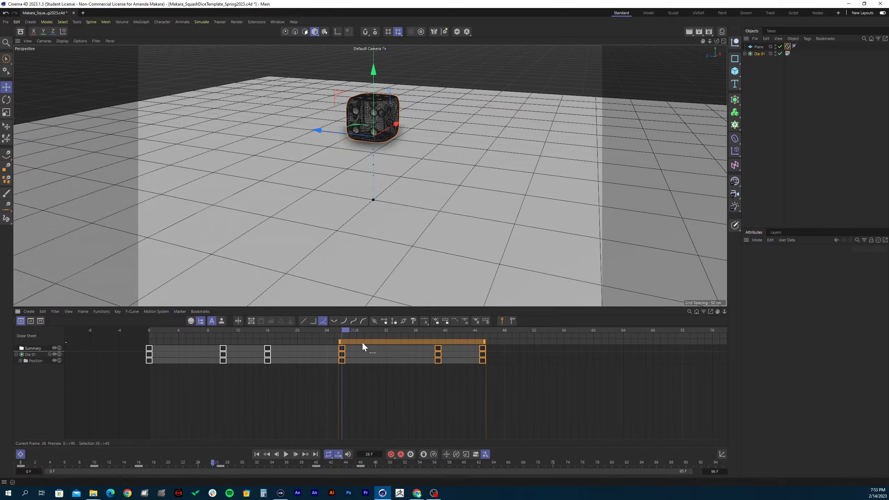
left_click(392, 387)
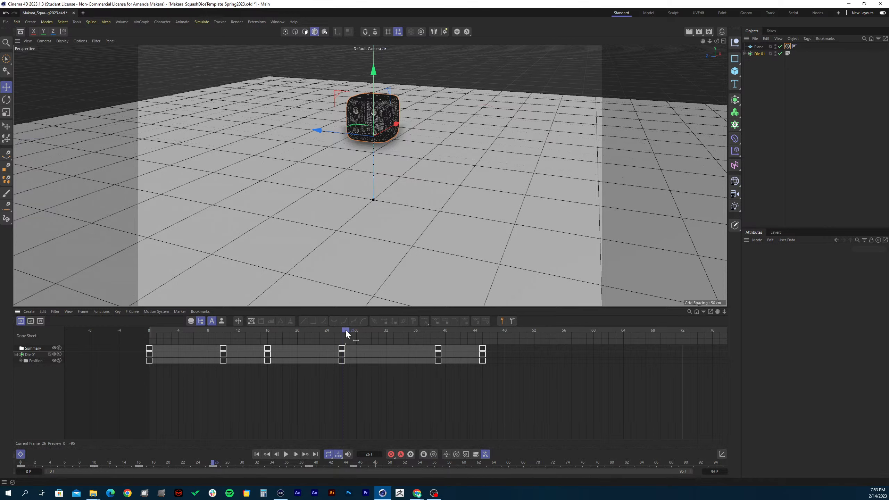
- Shift the last two keys three frames earlier, to frames 36 and 42
left_click_drag(352, 330, 422, 331)
left_click_drag(522, 384, 464, 335)
left_click(498, 377)
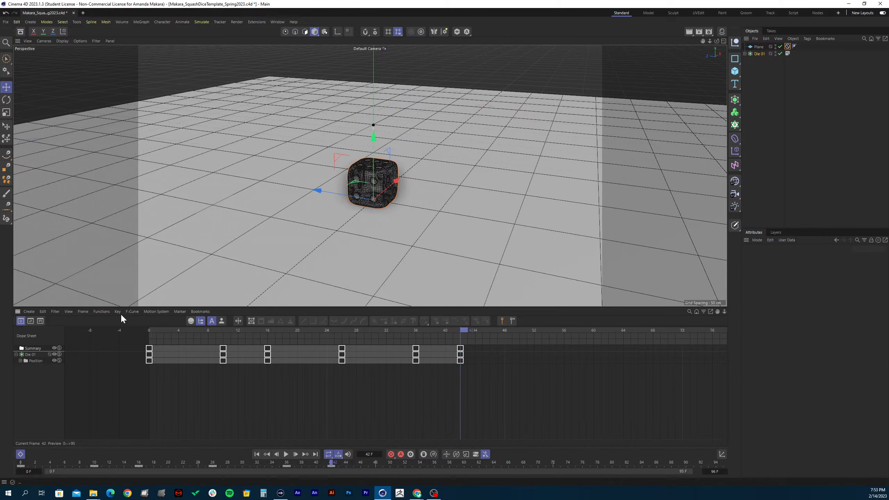
- Play the retimed bounce from the start, stop it and scrub past the last key
left_click(169, 329)
key("F8")
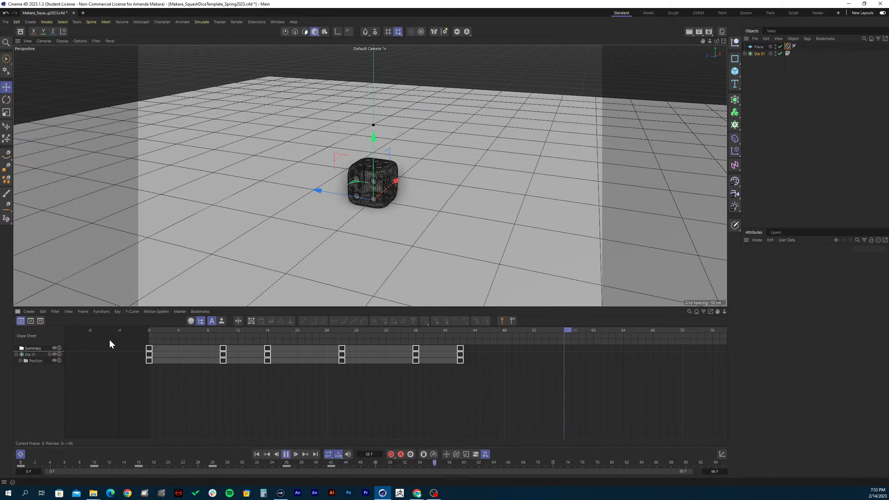
key("F8")
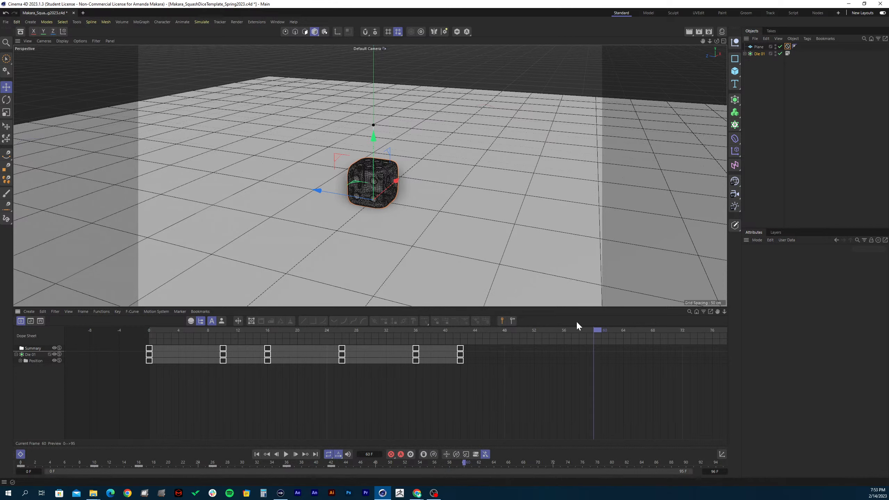
left_click(642, 329)
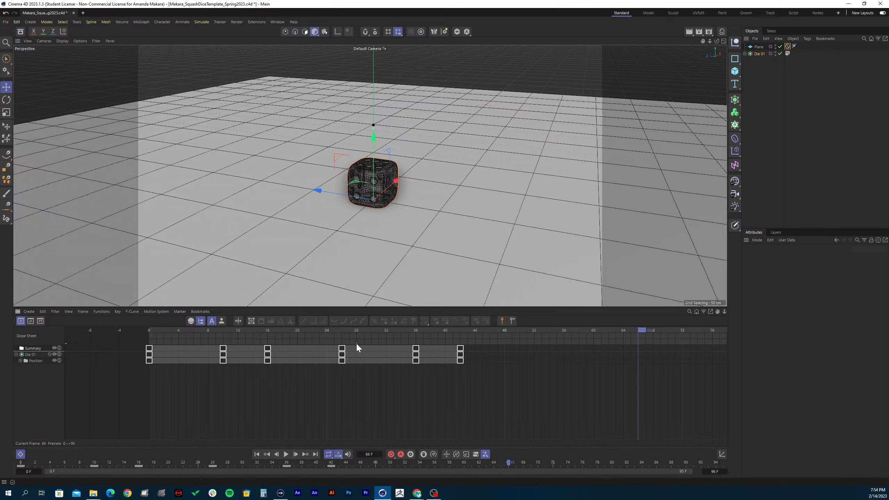
left_click_drag(505, 330, 536, 345)
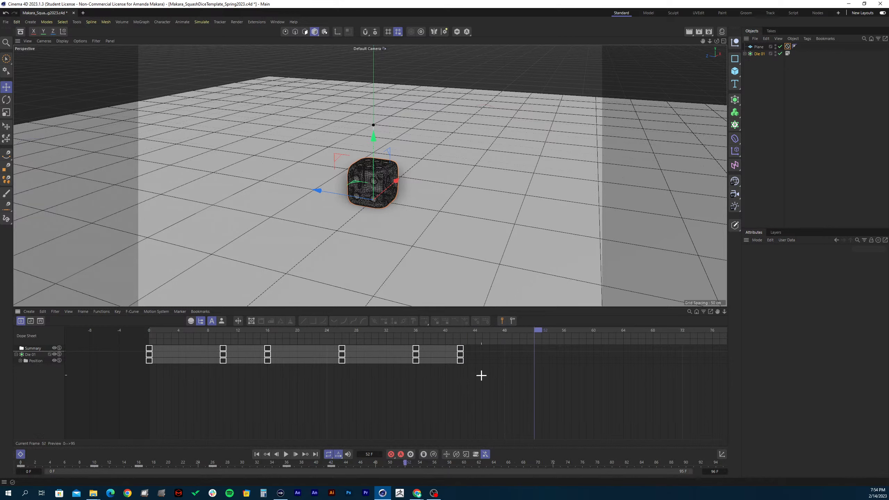
left_click_drag(481, 375, 214, 390)
- Display the die's Position Y F-curve and shorten the frame 26 peak's tangents to about 3.9 frames
left_click(30, 321)
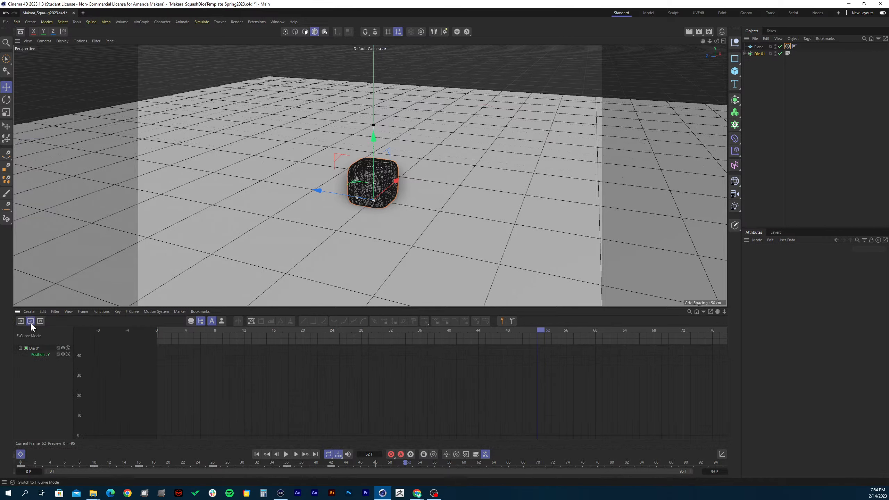
left_click(38, 347)
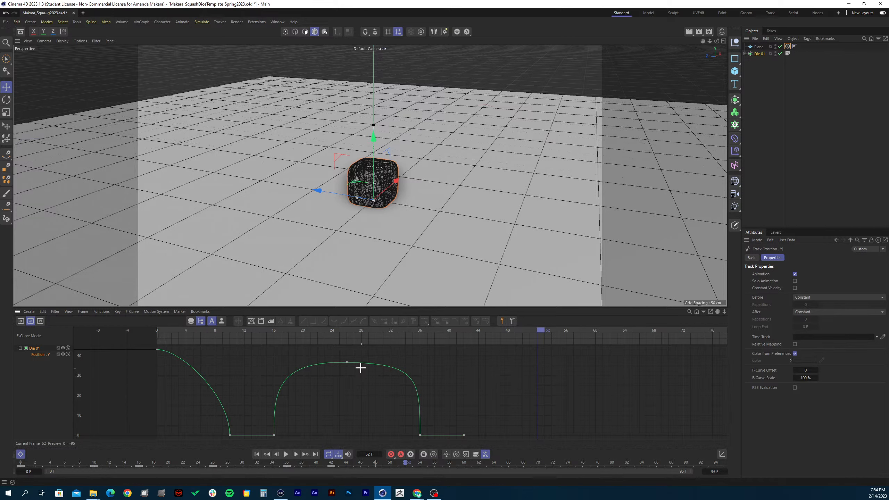
left_click(347, 362)
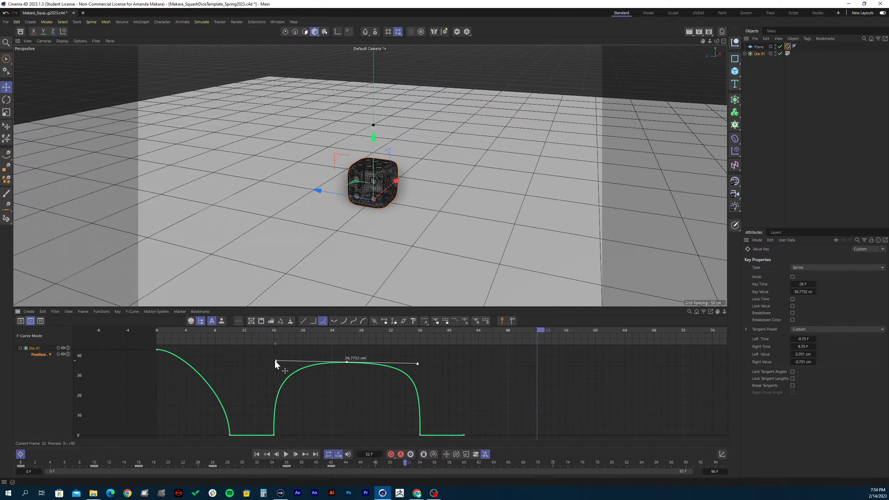
left_click_drag(275, 361, 318, 363)
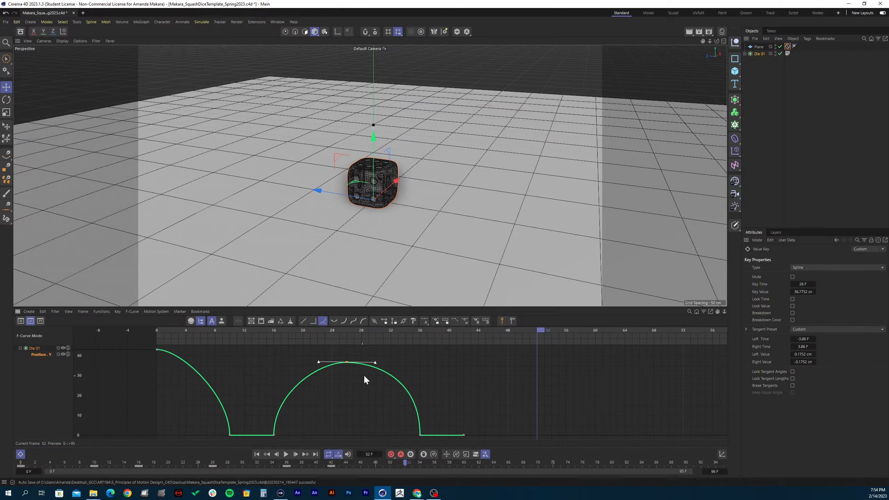
- Try a lower frame 26 peak of about 32.2 cm with tangents of about 2.4 frames, and play the animation from frame 0
left_click_drag(377, 375, 334, 348)
left_click_drag(347, 363, 329, 371)
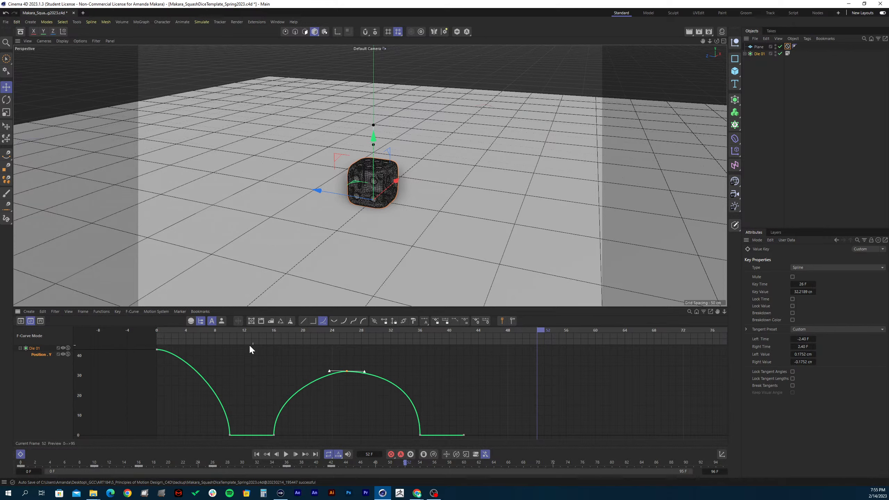
left_click_drag(175, 327, 142, 331)
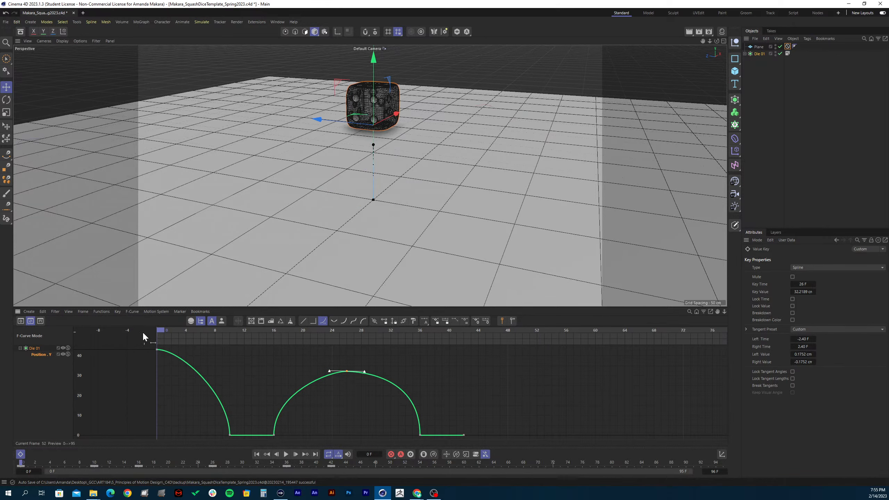
key("F8")
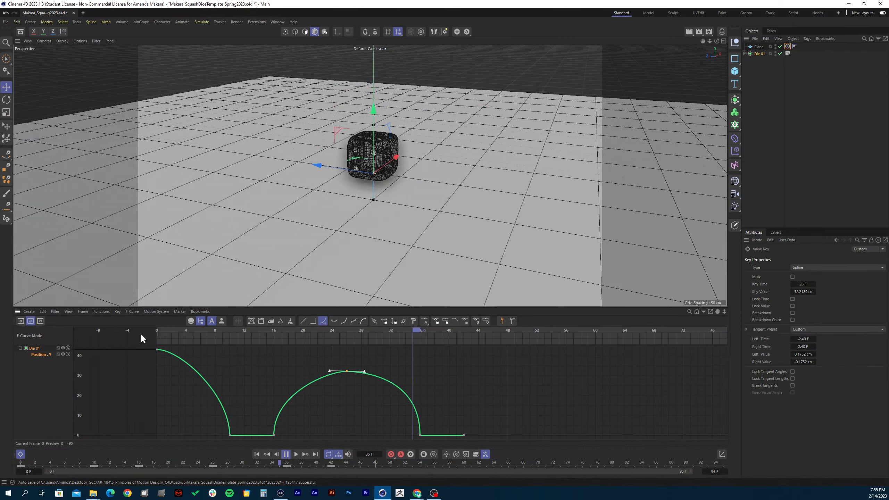
key("F8")
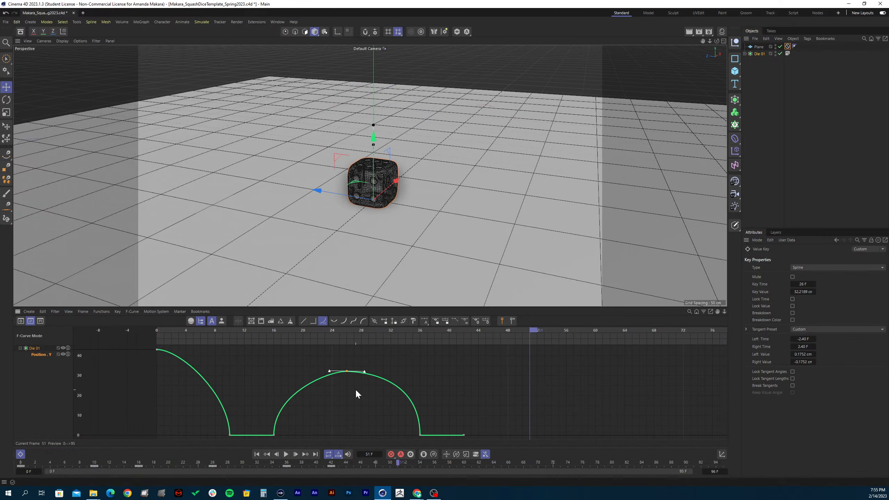
- Raise the frame 26 peak to about 36.4 cm with tangents of about 4.4 frames, and play the bounce
left_click_drag(346, 370, 314, 363)
key("F8")
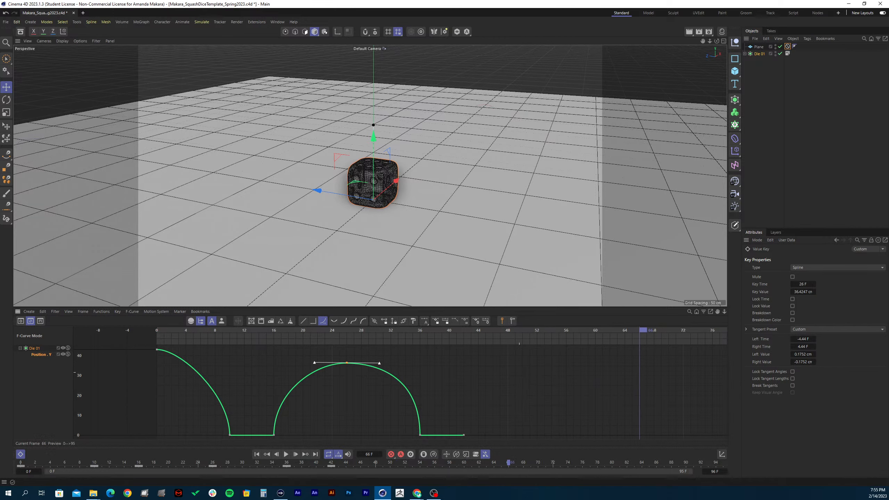
- Shorten the timeline's preview range to end at frame 42
right_click_drag(519, 373, 465, 378, "alt")
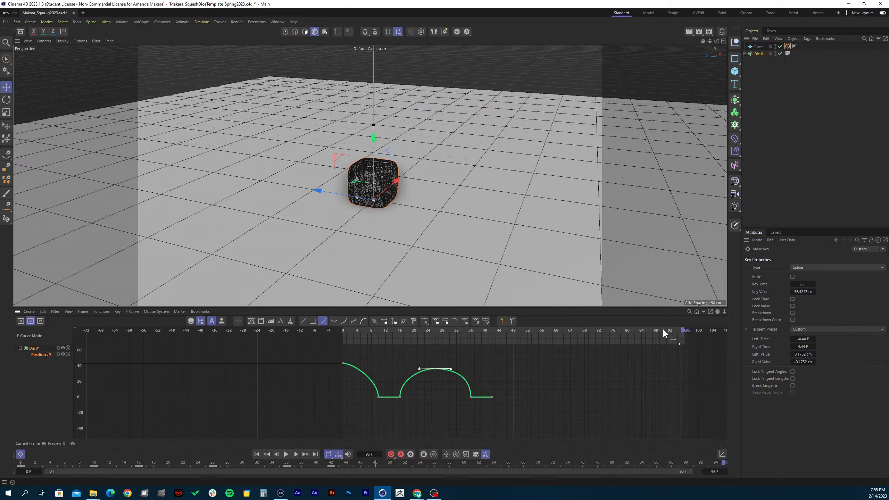
left_click(472, 331)
left_click_drag(686, 329, 564, 340)
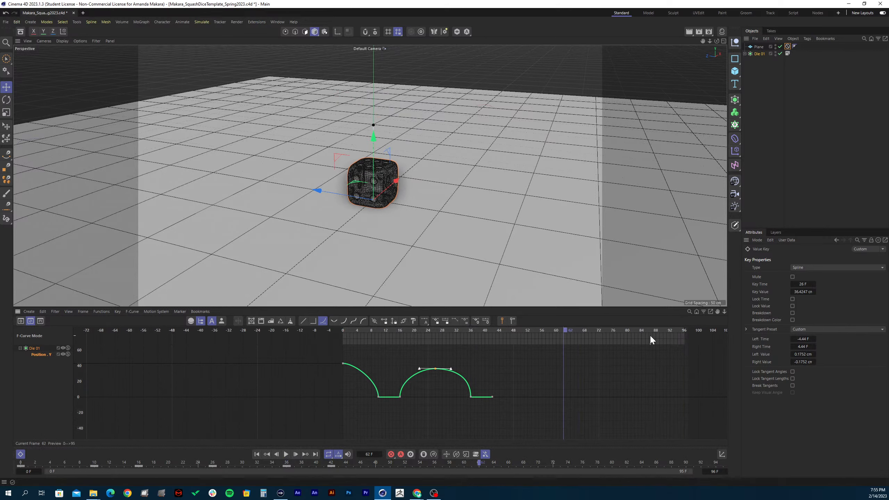
mouse_move(683, 336)
left_mouse_down()
mouse_move(503, 359)
mouse_move(495, 371)
left_mouse_up()
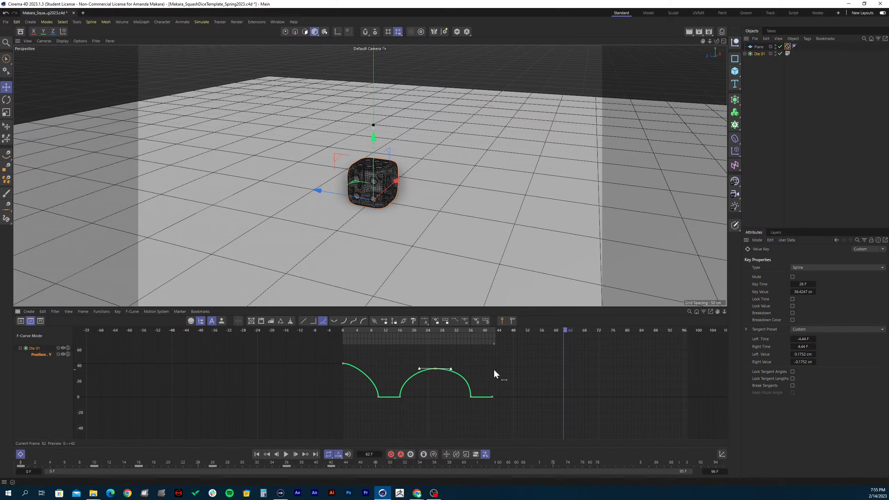
- Play the bounce in a loop from frame 0 over the preview range, stop it and return to the Dope Sheet
left_click_drag(375, 329, 338, 337)
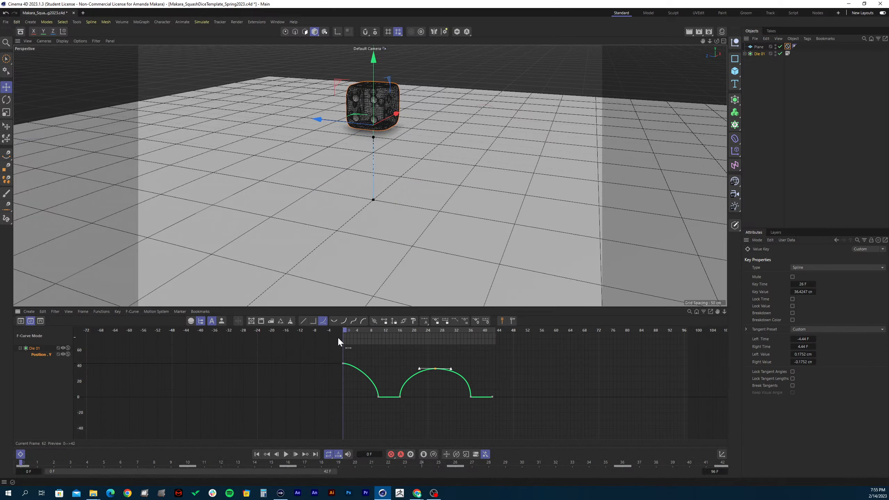
right_click_drag(396, 379, 441, 379, "alt")
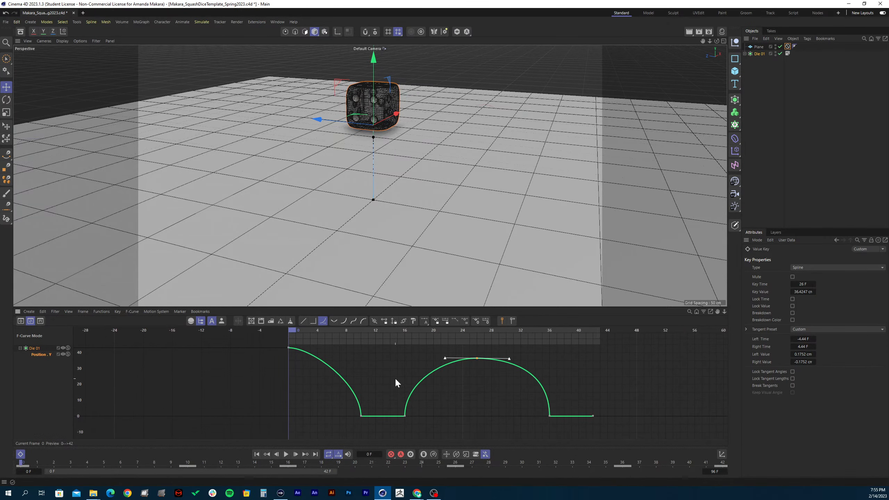
key("F8")
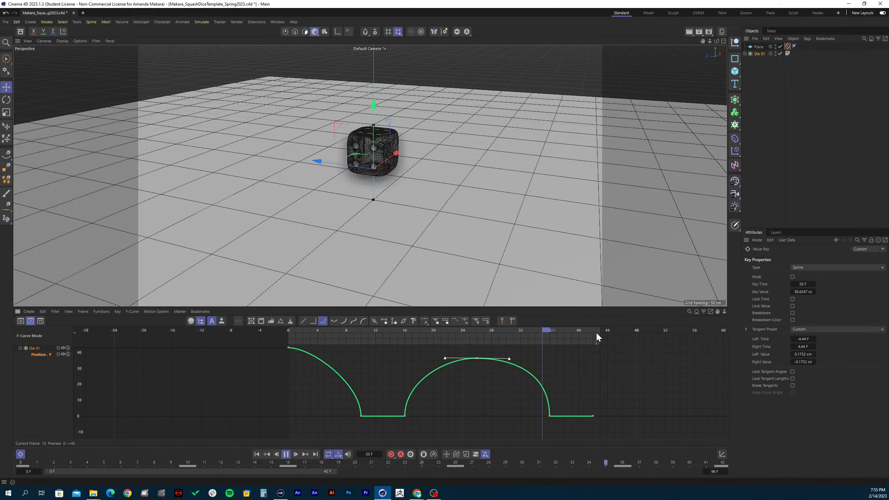
key("space")
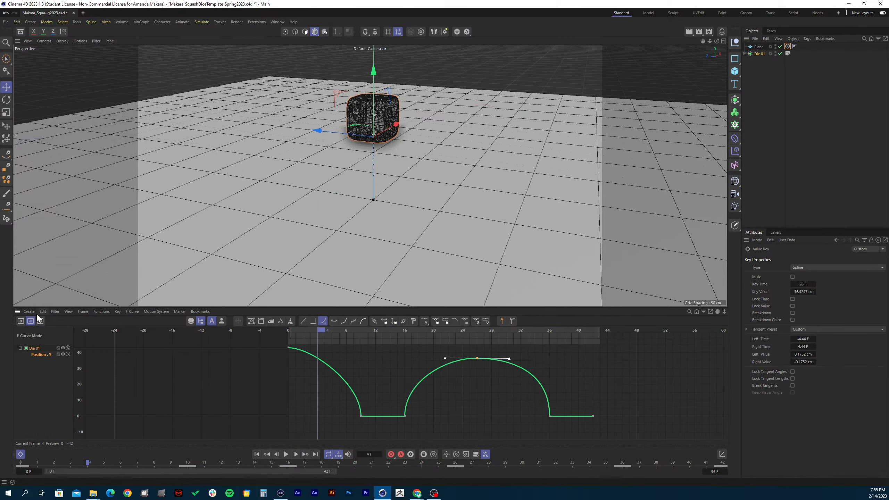
left_click(20, 321)
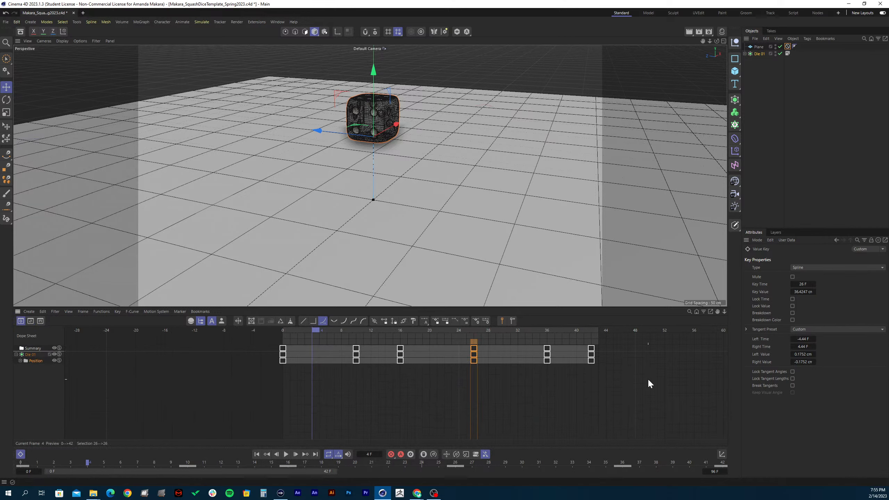
- Select all of the die's keys and stretch the bounce evenly so the last key lands at frame 50
left_click_drag(638, 379, 255, 303)
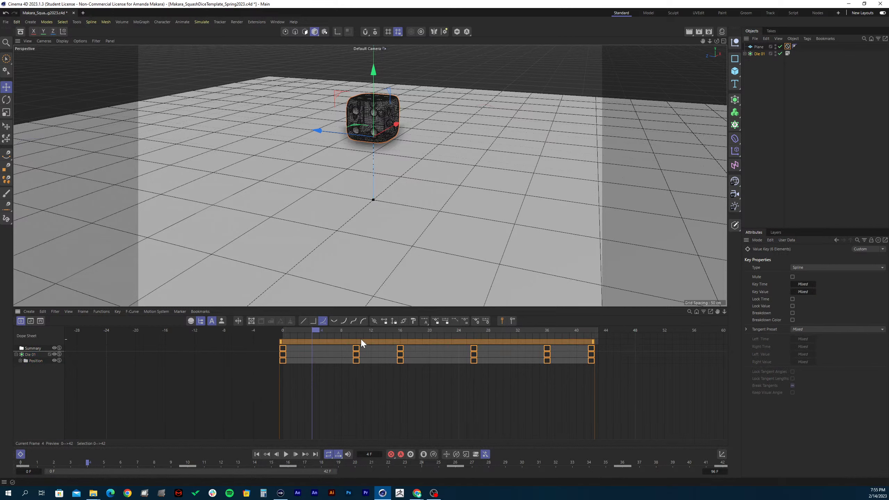
left_click_drag(355, 330, 373, 330)
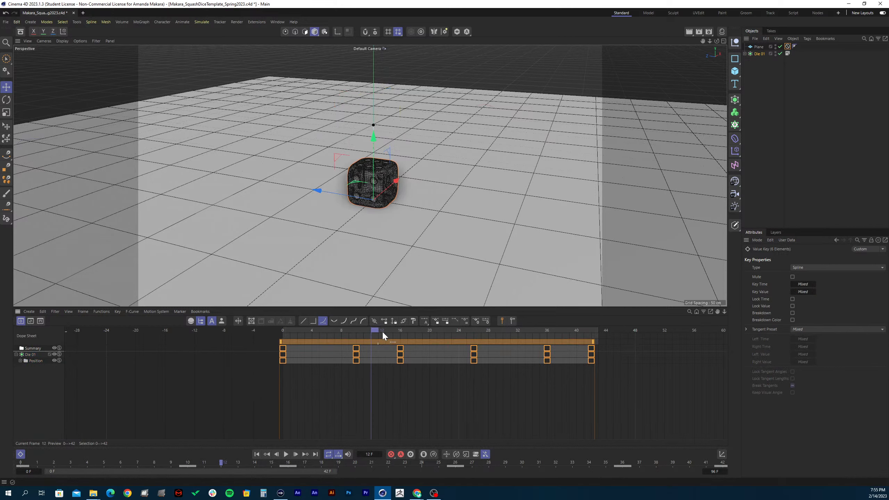
left_click_drag(590, 345, 653, 337)
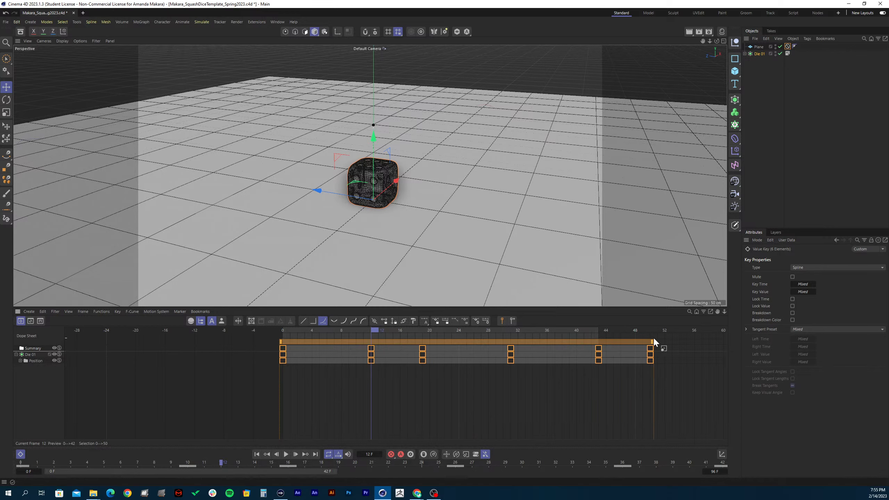
left_click(422, 330)
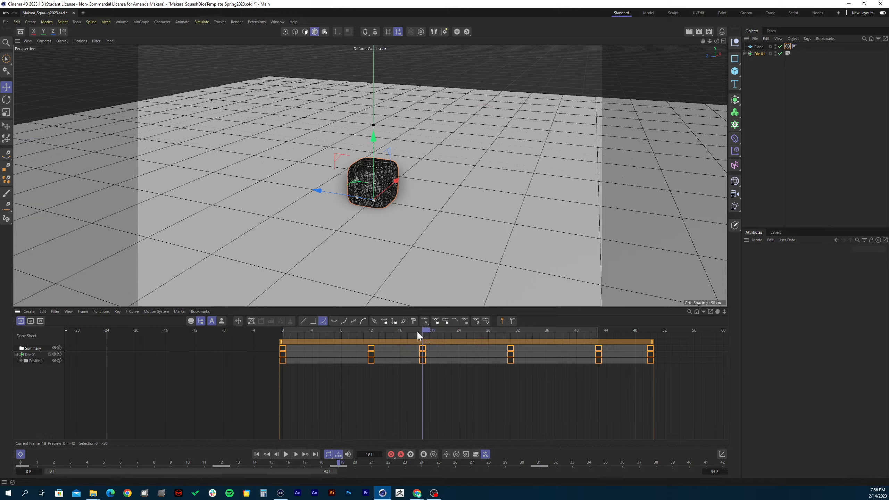
left_click(418, 333)
- Extend the preview range to frame 49, scrub through the retimed bounce, deselect the keys and save the scene
left_click(598, 331)
left_click(652, 332)
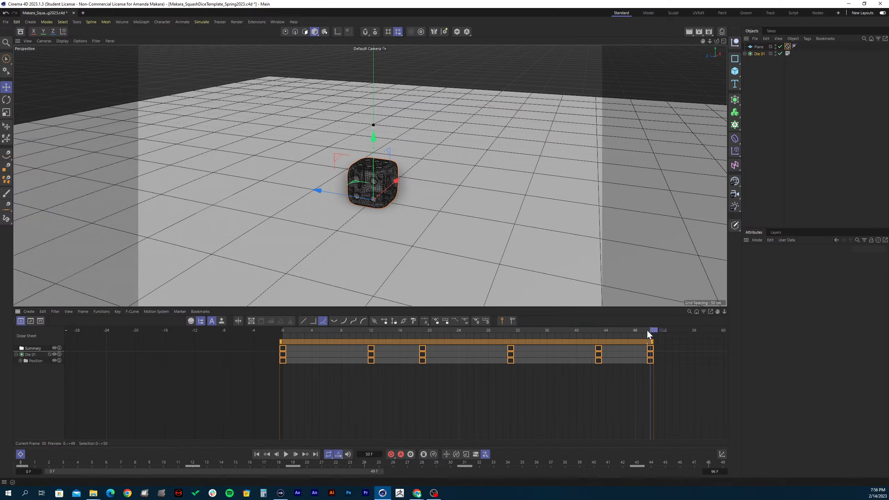
left_click(509, 332)
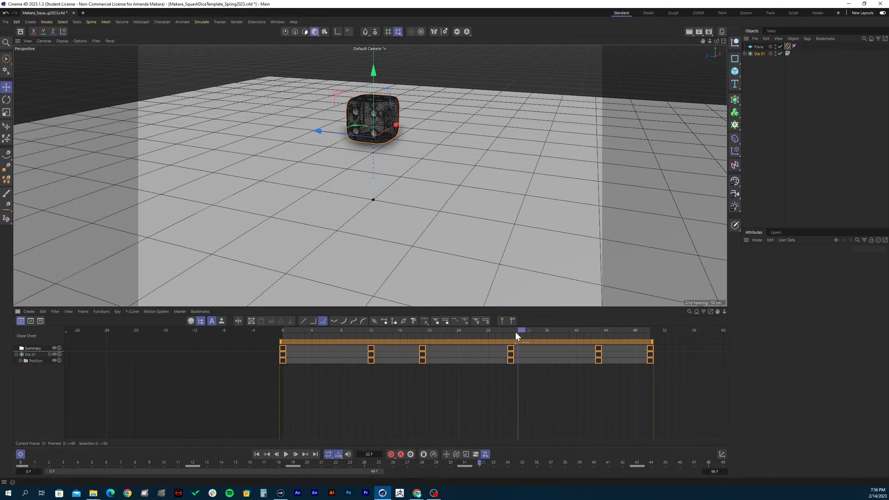
left_click(597, 329)
left_click_drag(602, 332, 540, 331)
left_click(394, 361)
key("ctrl+s")
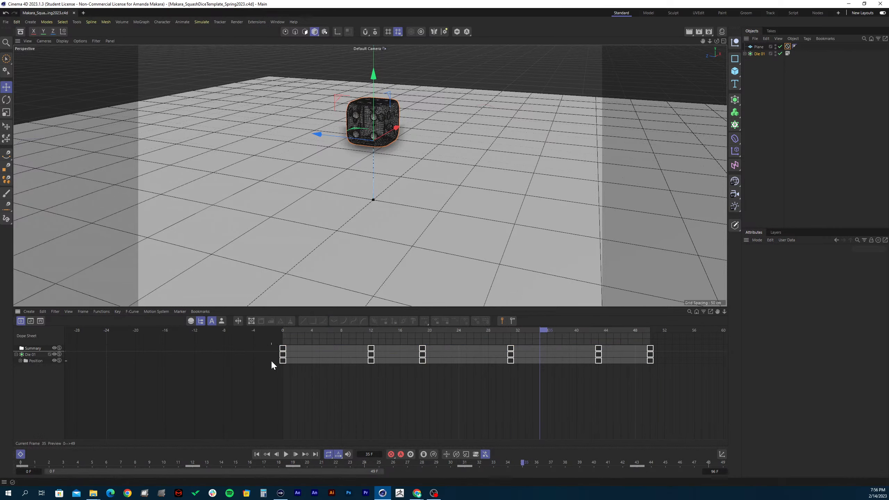
- Play the retimed bounce from frame 0 and stop the playback
left_click_drag(317, 330, 279, 331)
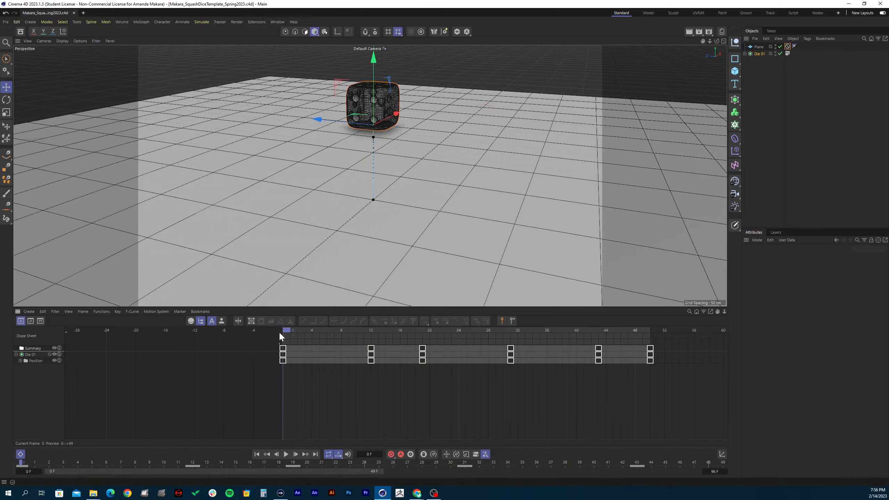
key("F8")
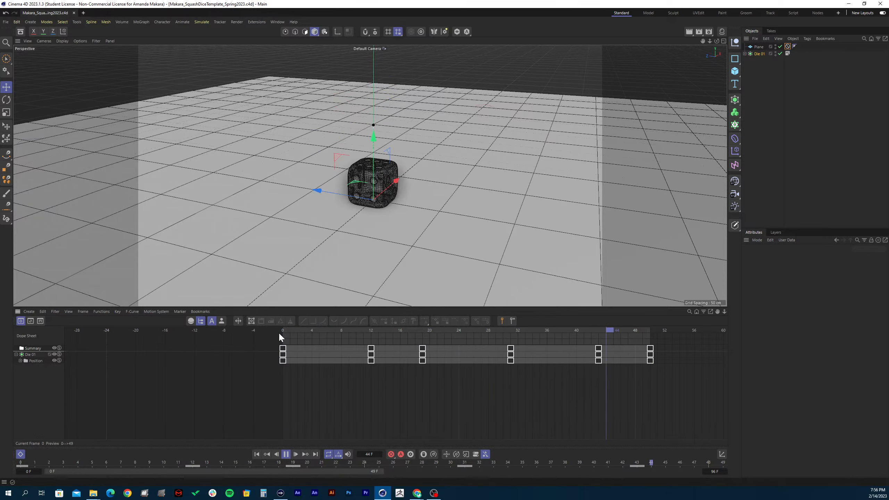
key("F8")
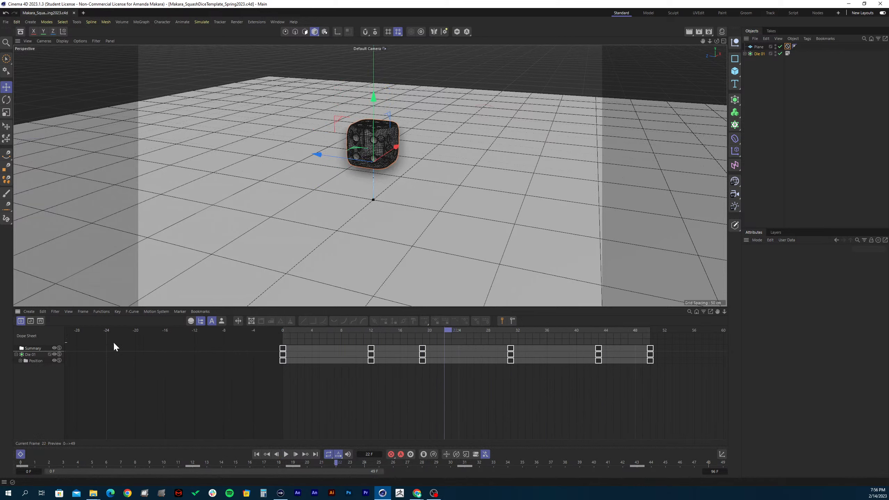
- In the Position Y F-curve, lengthen the frame 31 peak's tangents to about 5.3 frames and save the scene
left_click(31, 321)
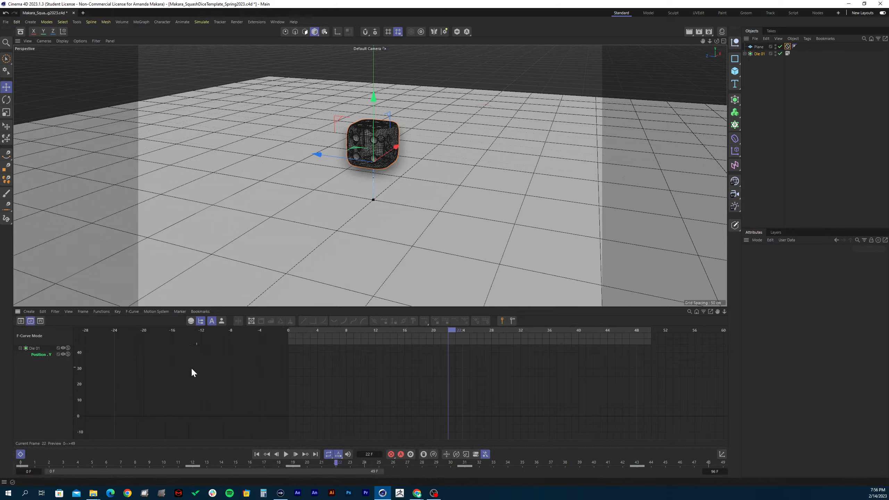
left_click(27, 353)
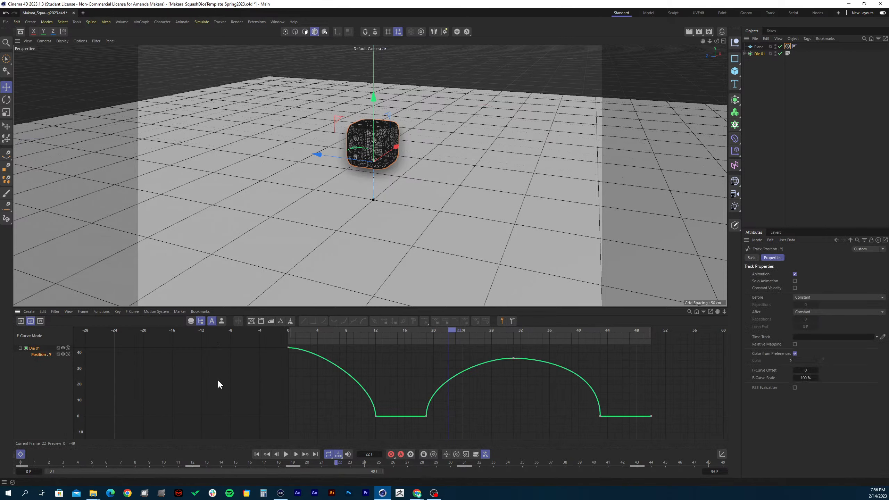
left_click(513, 358)
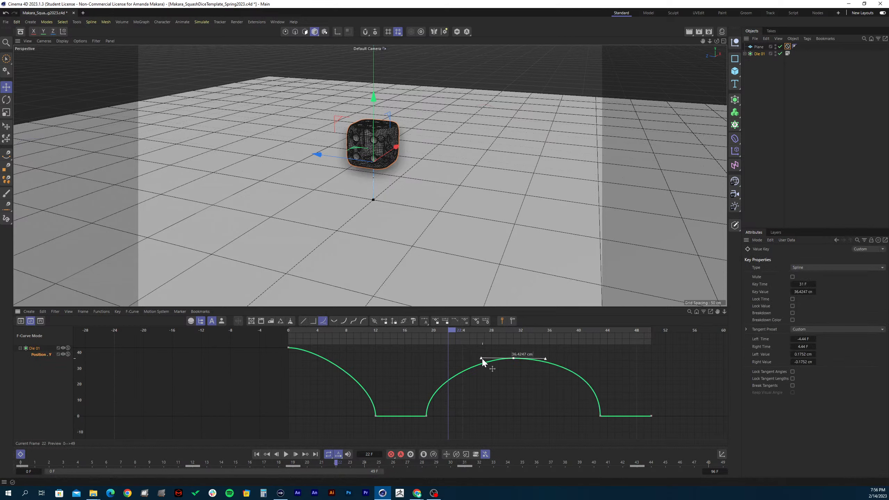
left_click_drag(486, 359, 476, 361)
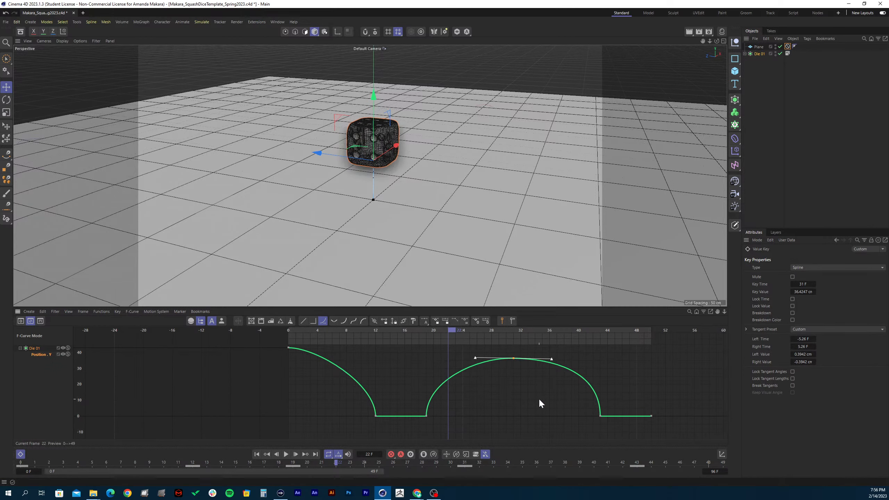
key("ctrl+s")
left_click(526, 411)
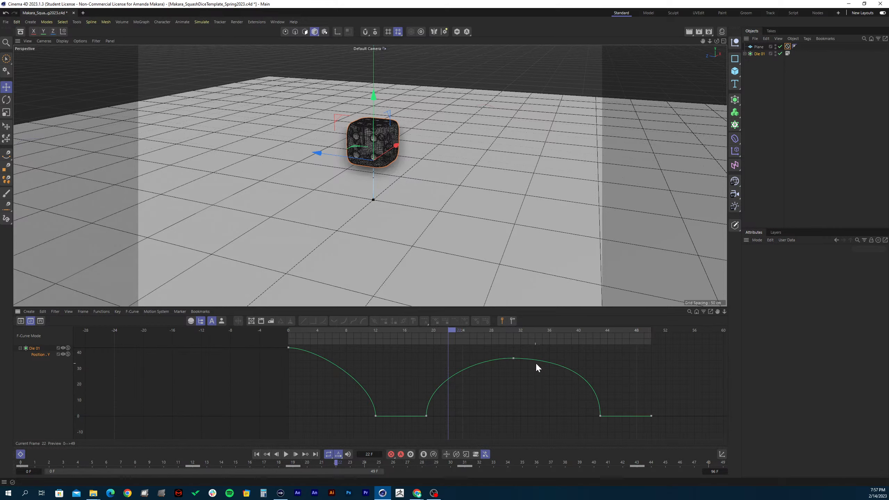
- Return the animation to frame 0 and select Die 01 to show its coordinates
middle_click_drag(536, 362, 467, 368, "alt")
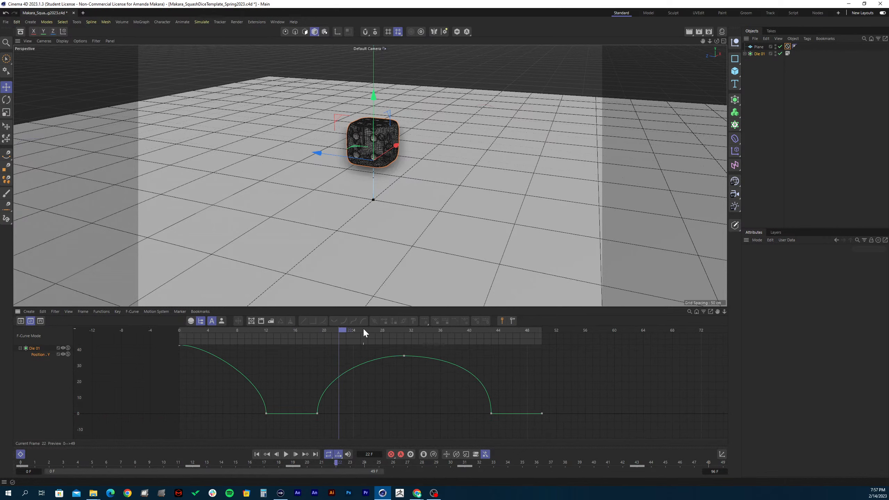
left_click_drag(346, 328, 185, 345)
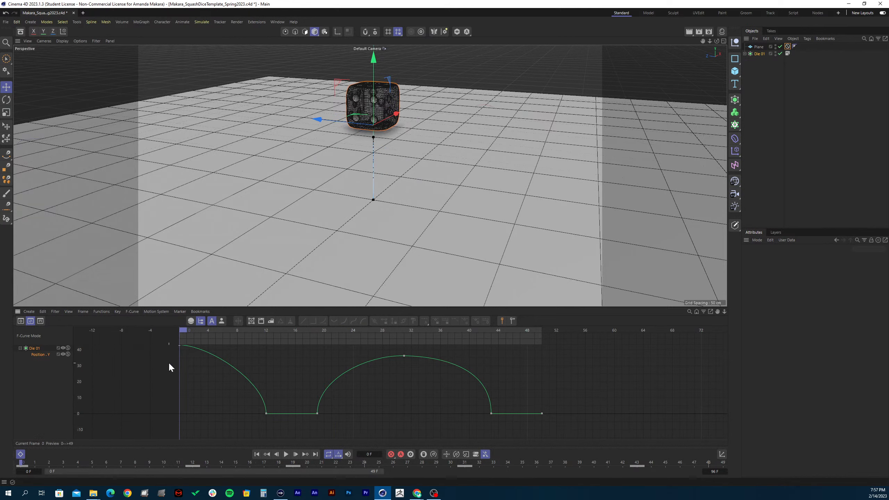
left_click(757, 53)
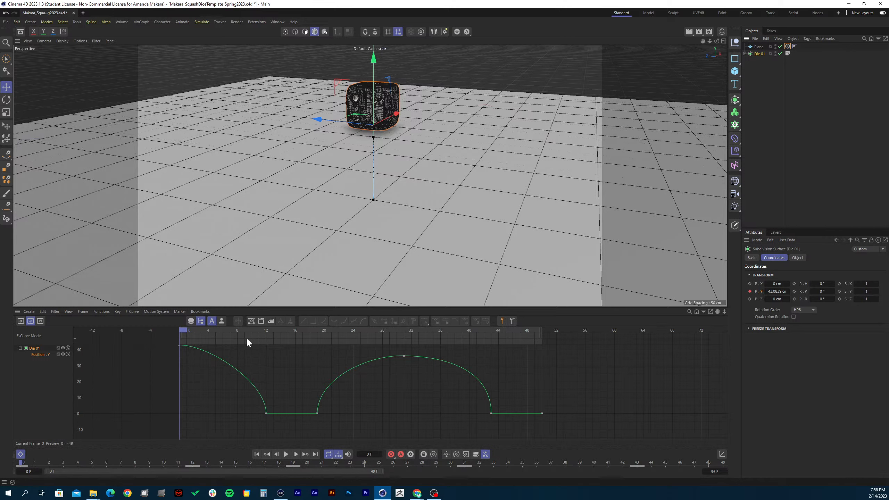
- Try setting keyframes for the die's X, Y and Z scale at frame 13
left_click_drag(247, 334, 267, 337)
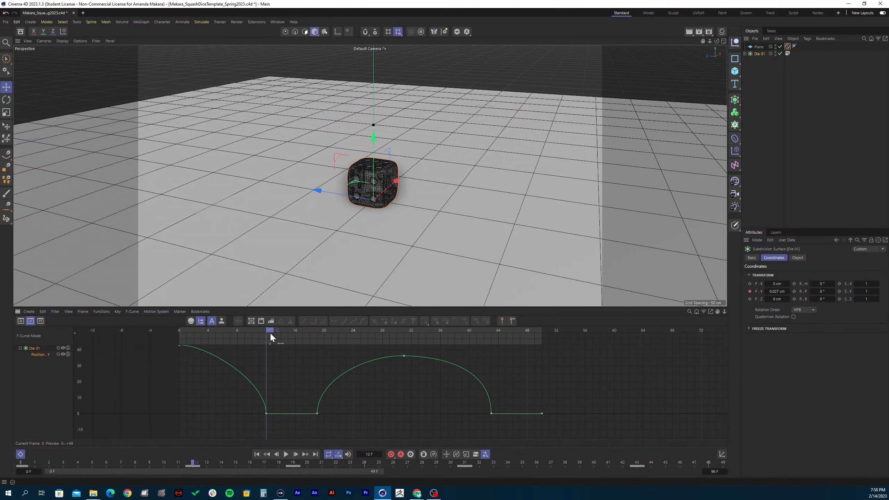
mouse_move(265, 333)
left_mouse_down()
mouse_move(283, 330)
mouse_move(268, 333)
mouse_move(278, 334)
left_mouse_up()
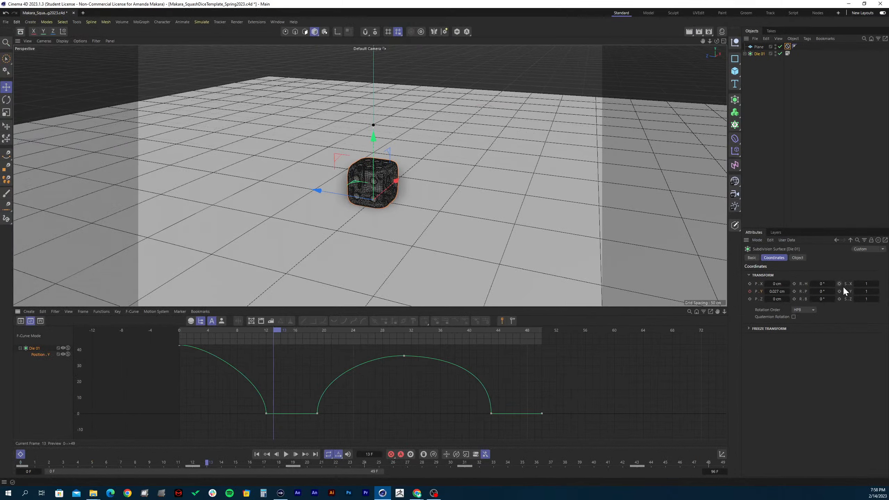
left_click(790, 261)
left_click(839, 291)
left_click(839, 298)
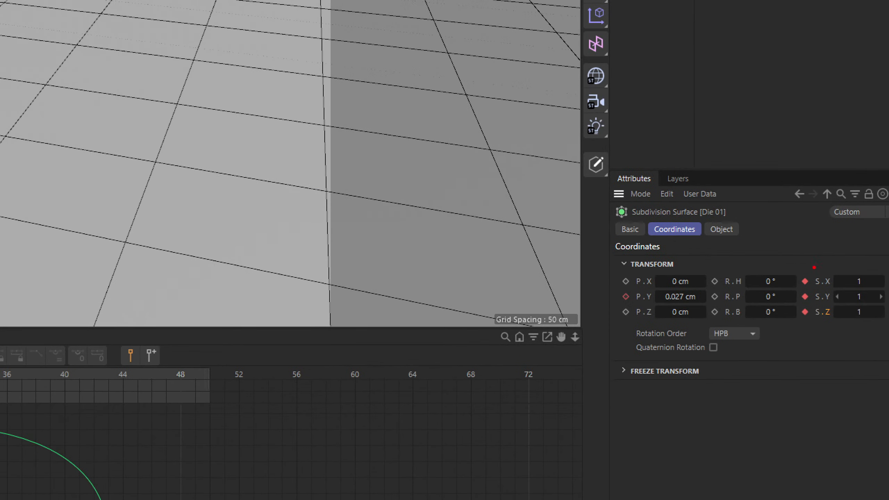
mouse_move(794, 265)
left_mouse_down()
mouse_move(854, 328)
mouse_move(765, 245)
mouse_move(808, 264)
left_mouse_up()
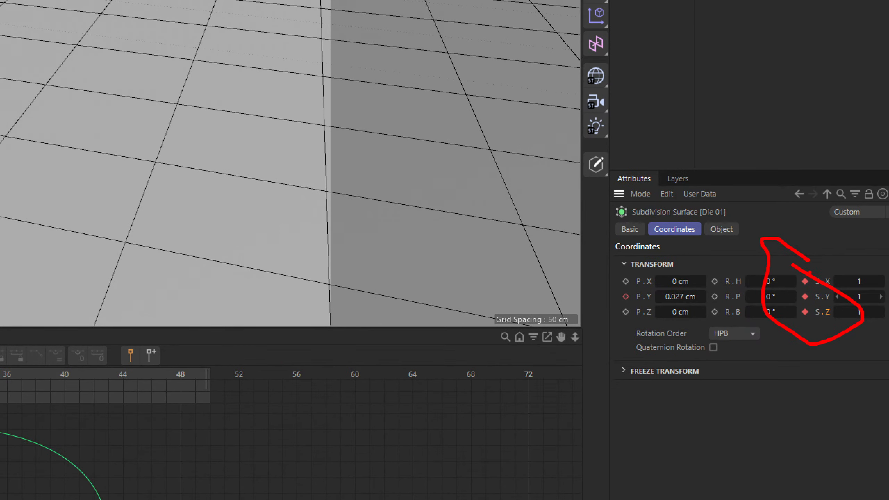
key("Escape")
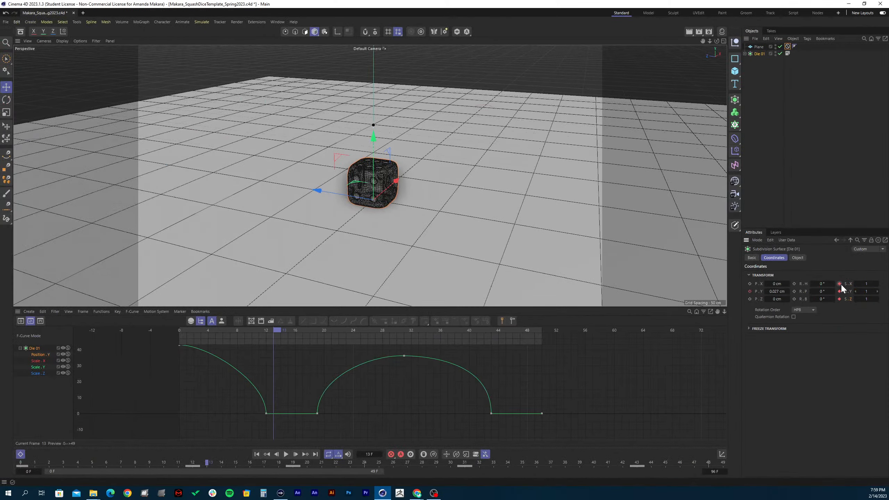
- Remove the die's X, Y and Z scale animation set at frame 13
right_click(840, 284)
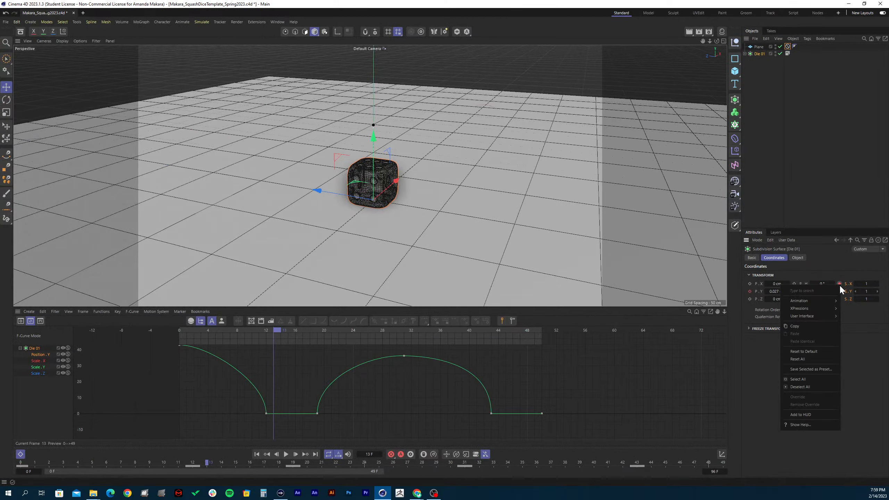
mouse_move(820, 302)
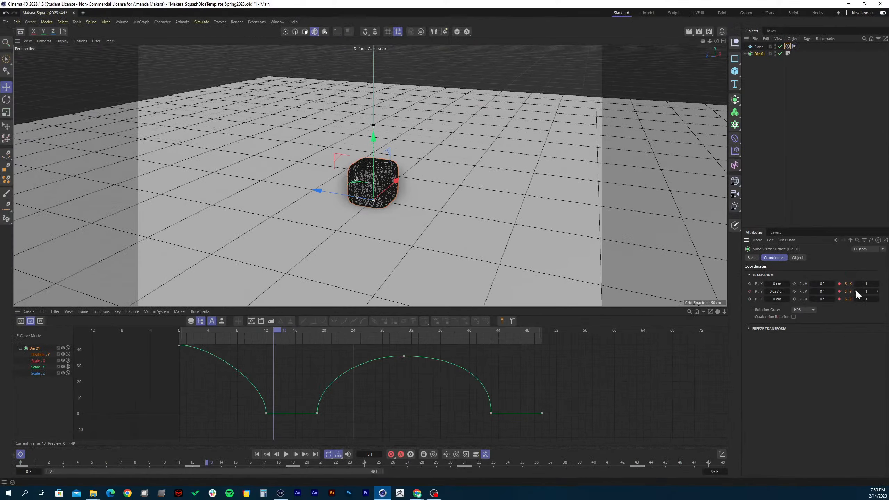
right_click(840, 284)
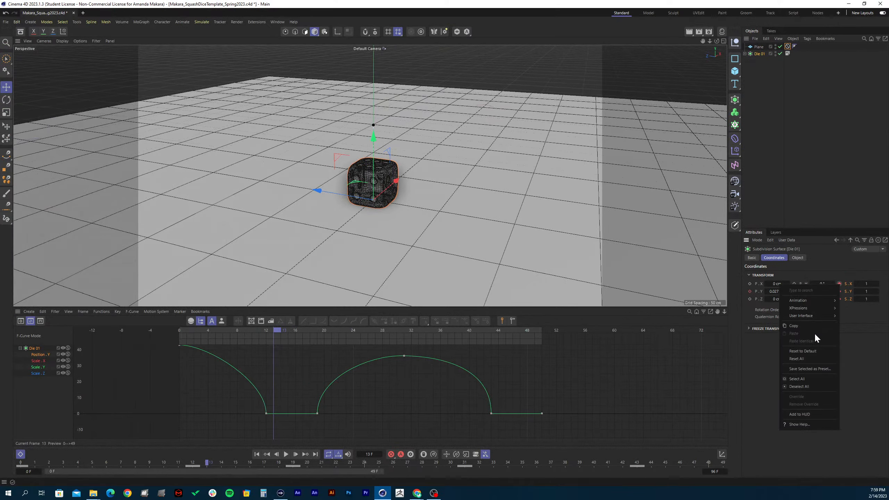
mouse_move(815, 302)
left_click(732, 356)
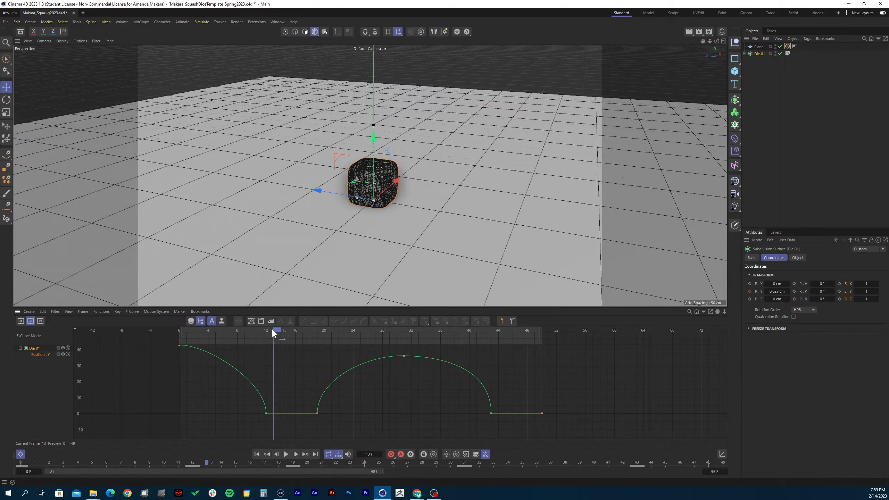
- Keyframe the die's X, Y and Z scale of 1 at frame 11, and move to frame 13
left_click_drag(274, 332, 254, 333)
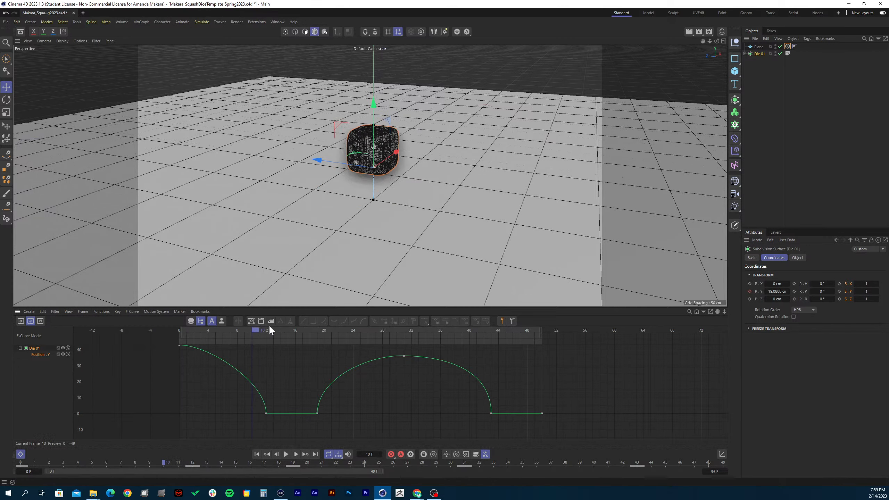
left_click(259, 330)
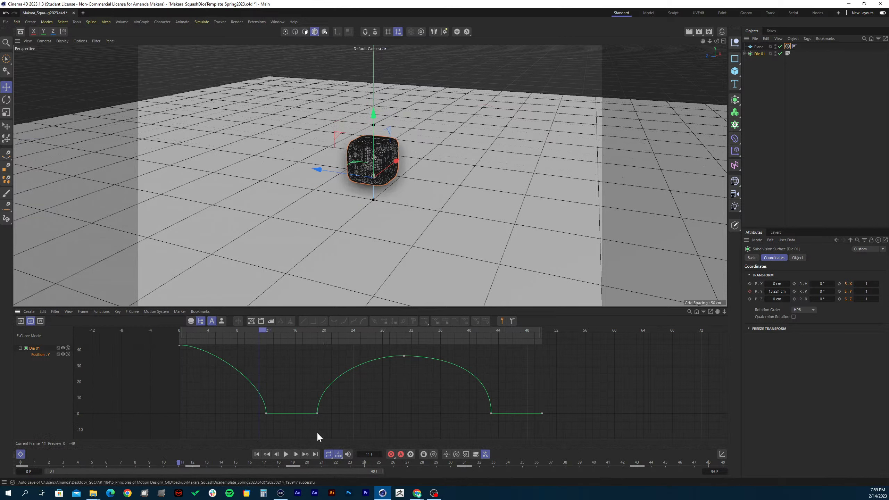
left_click(840, 289)
left_click_drag(260, 330, 270, 330)
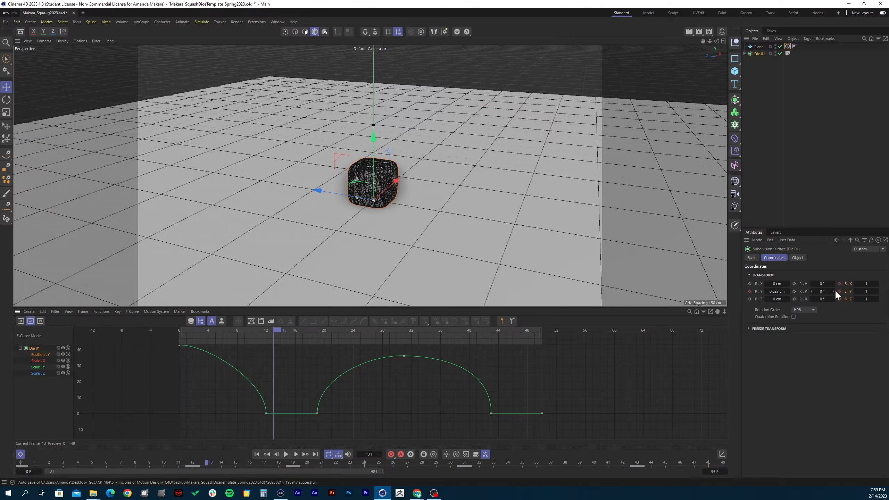
- Try flattening the die at frame 13 through its Y scale value, and reset that value to 1
left_click(865, 286)
left_click(866, 291)
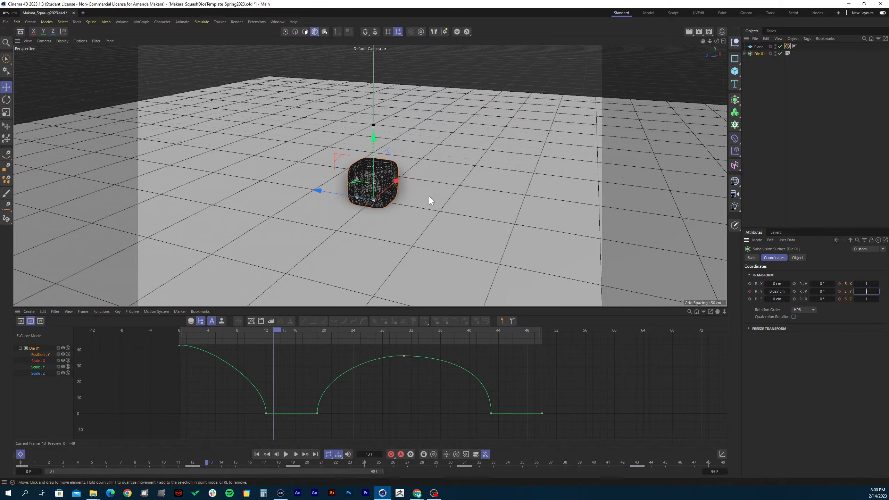
left_click(781, 67)
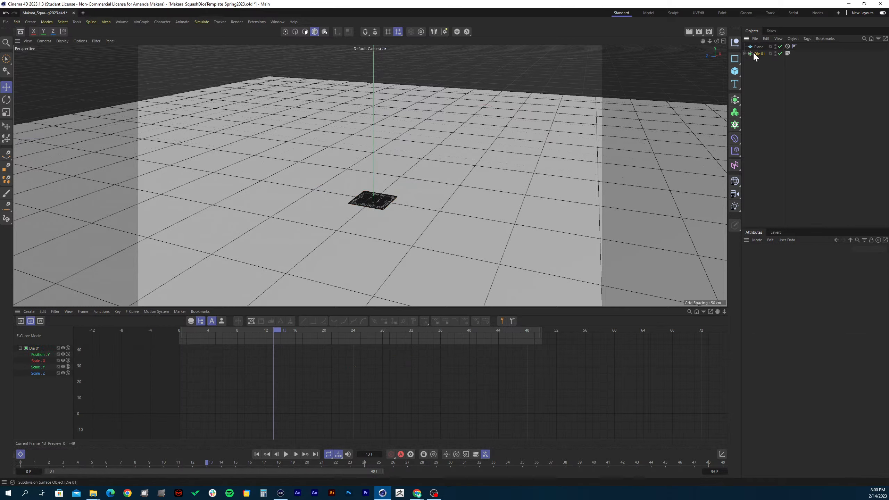
left_click(758, 54)
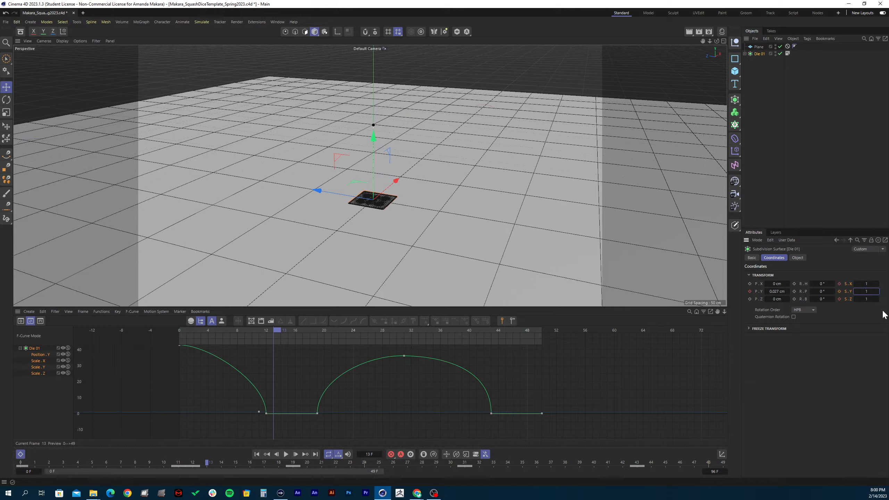
key("Return")
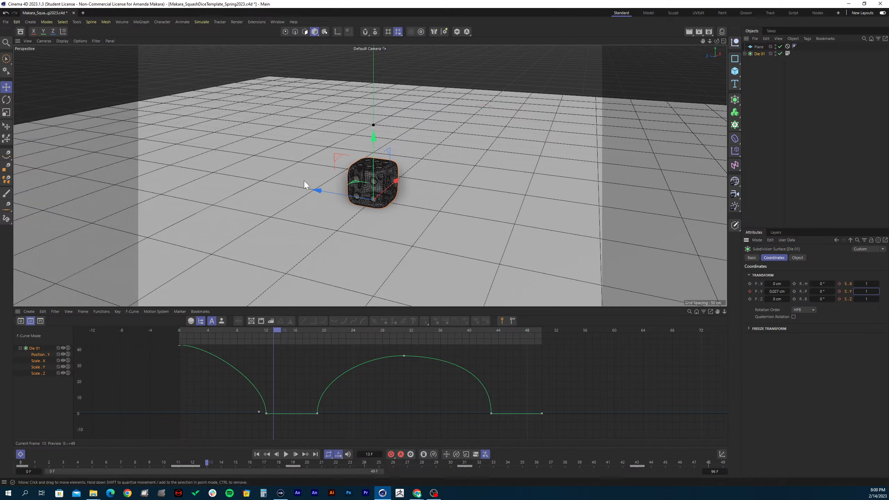
- Try to squash the die along its Y axis at frame 13 with the Scale tool and keyframe its Y scale
key("t")
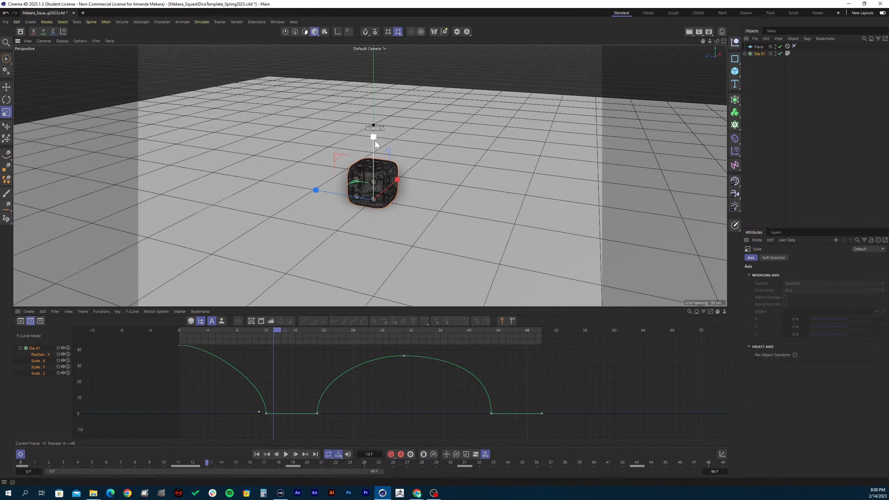
left_click_drag(374, 138, 344, 140)
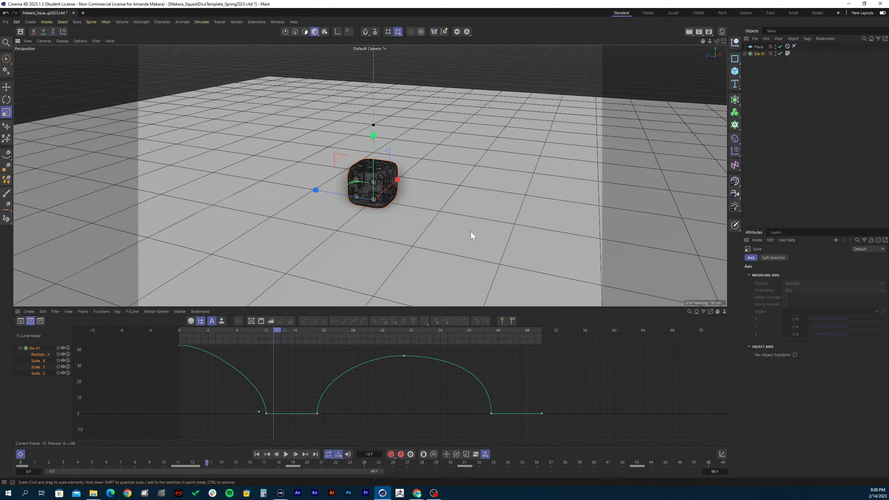
left_click_drag(373, 136, 373, 148)
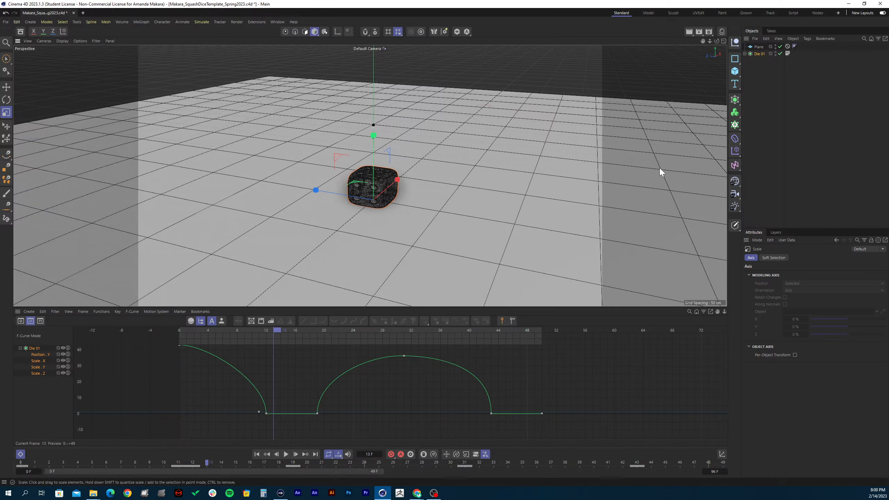
left_click(758, 53)
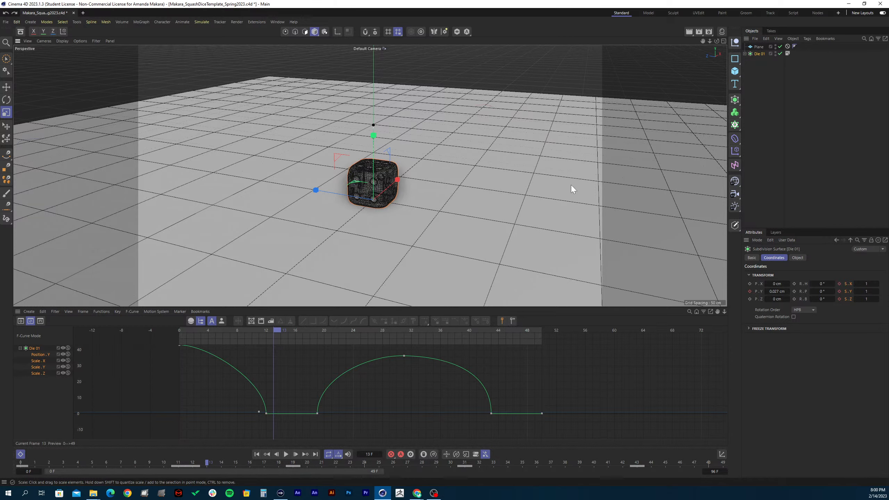
left_click_drag(372, 136, 369, 146)
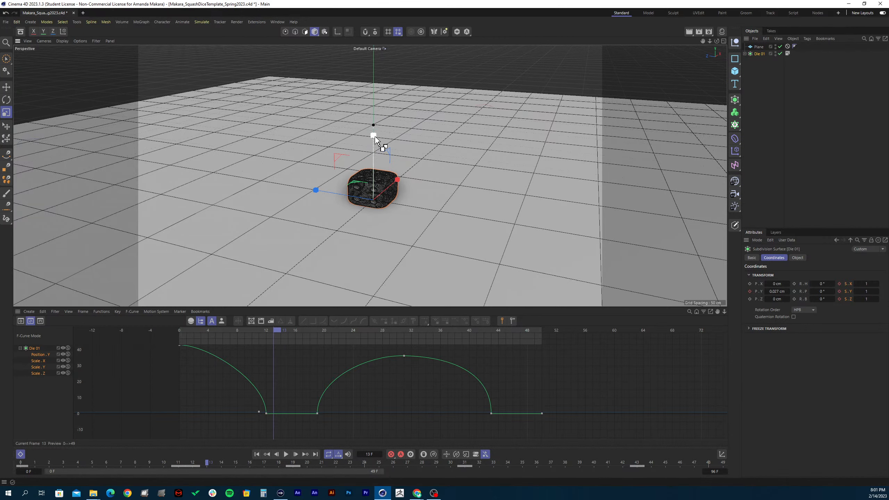
key("ctrl+z")
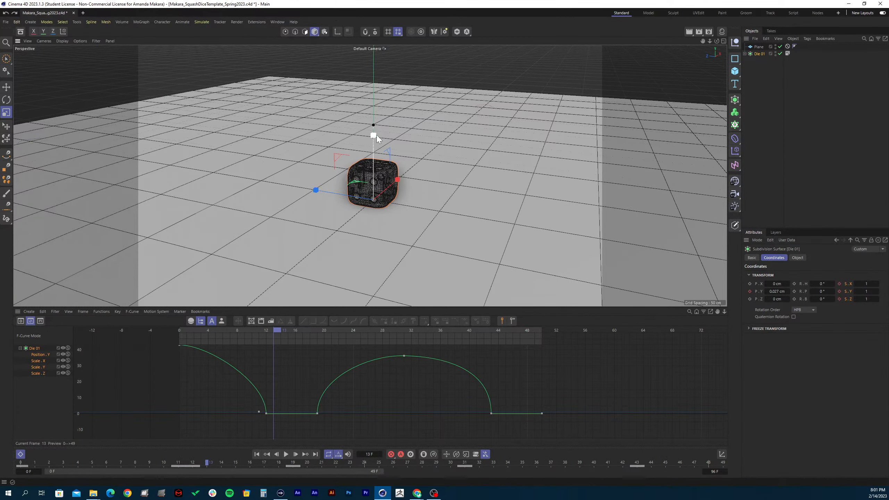
mouse_move(373, 138)
left_mouse_down()
mouse_move(374, 174)
mouse_move(368, 151)
left_mouse_up()
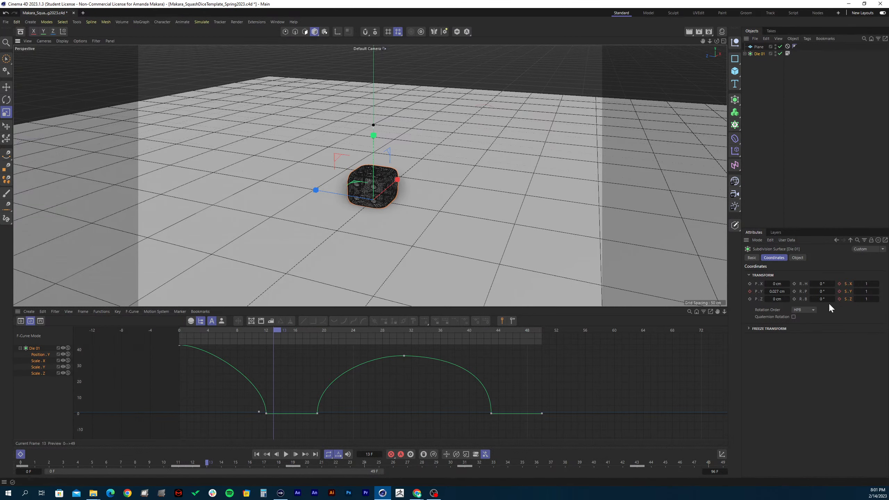
left_click(839, 291)
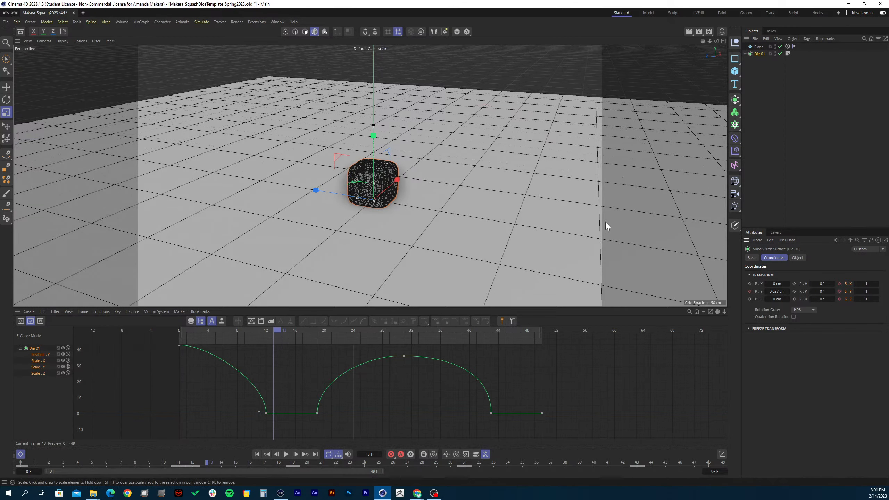
- Display all of the die's position and scale curves, and check its coordinates at frame 11
left_click(393, 190)
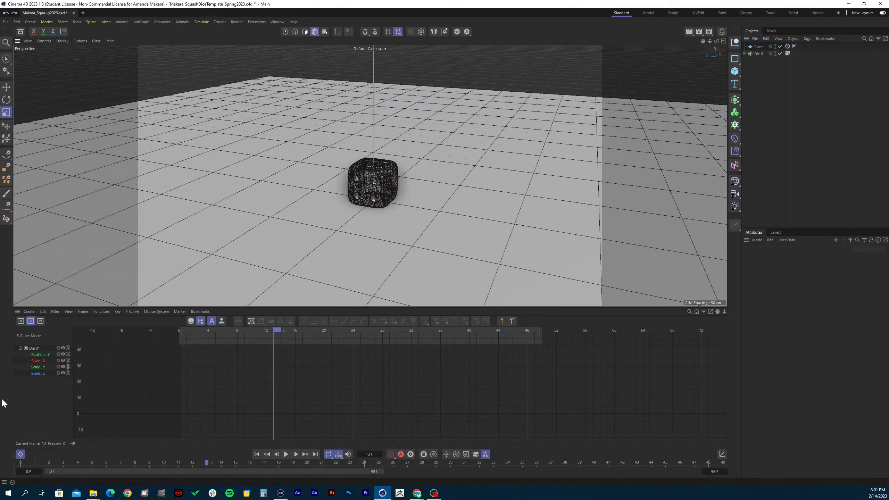
left_click(37, 362)
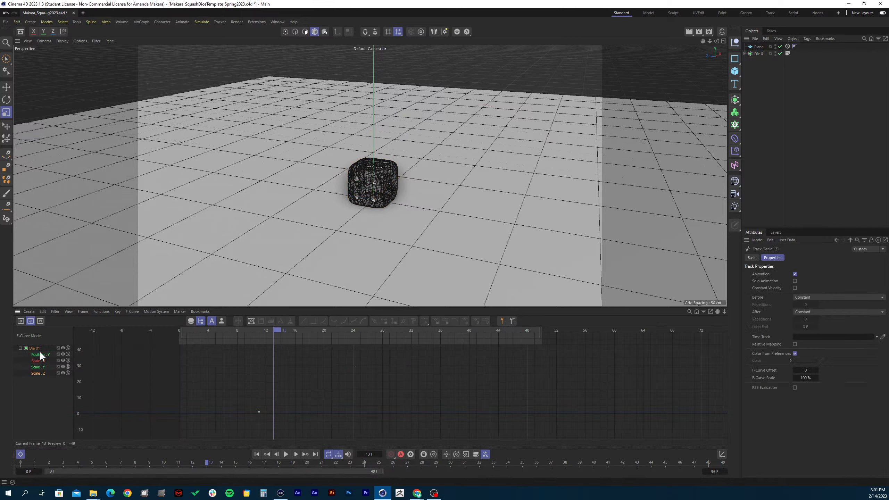
left_click(32, 349)
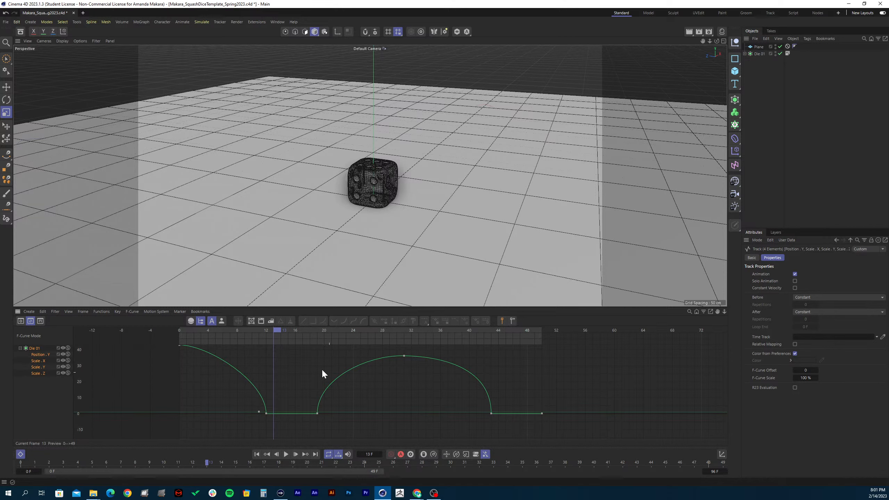
left_click_drag(279, 331, 266, 331)
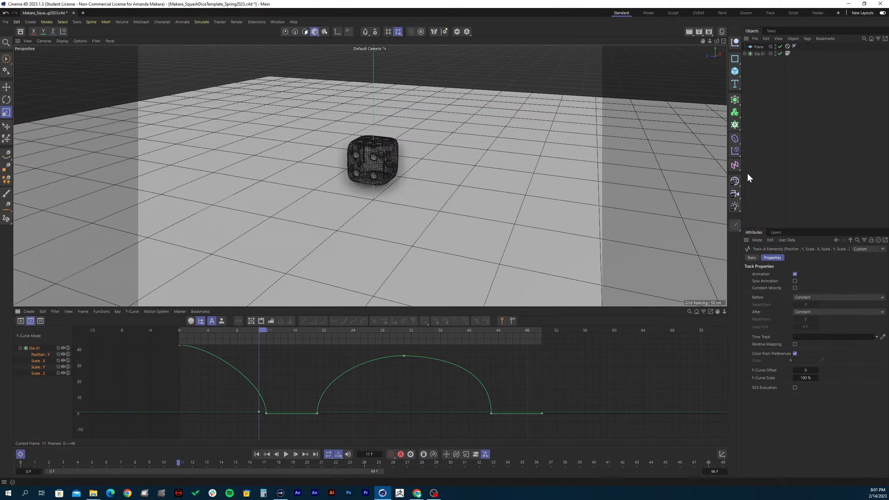
left_click(759, 53)
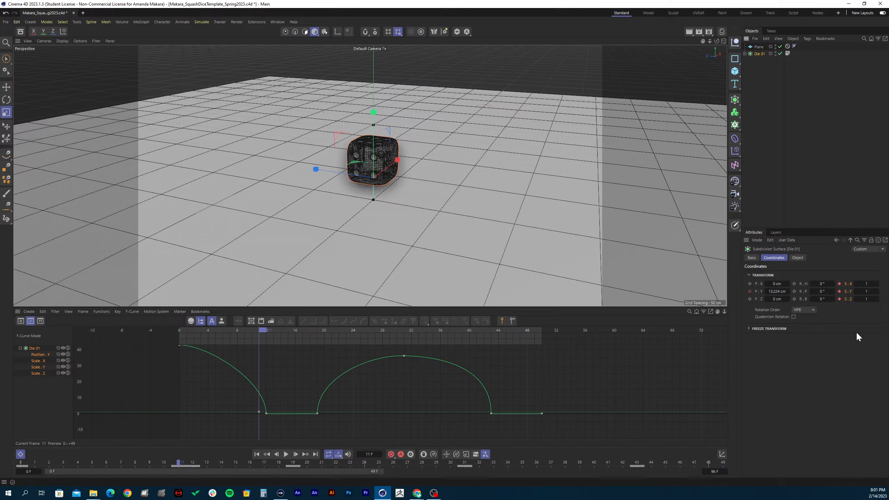
- At frame 13, keyframe the die's scale at 1.4 in X, 0.6 in Y and 1.4 in Z
left_click_drag(257, 334, 280, 333)
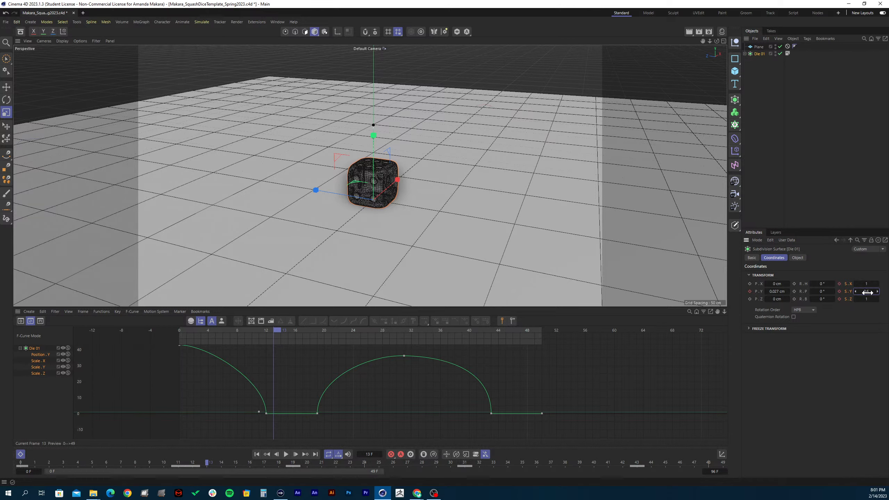
left_click_drag(867, 291, 853, 291)
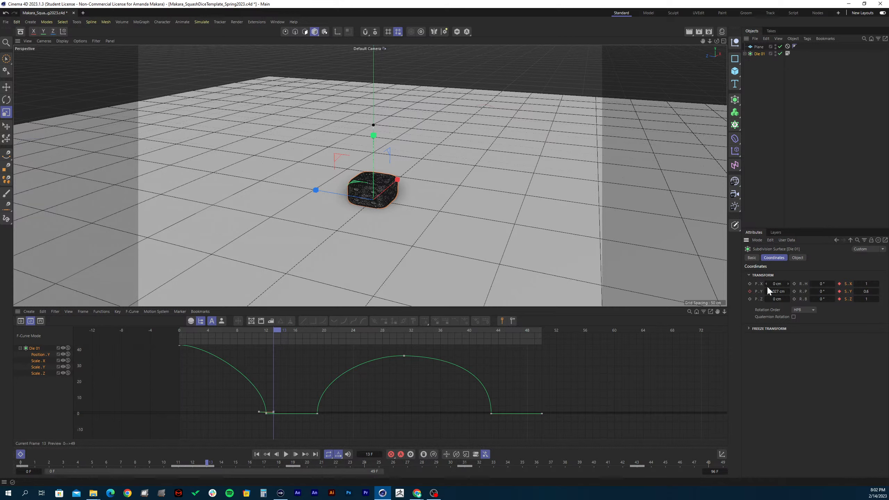
left_click(866, 284)
type(".45")
left_click(867, 299)
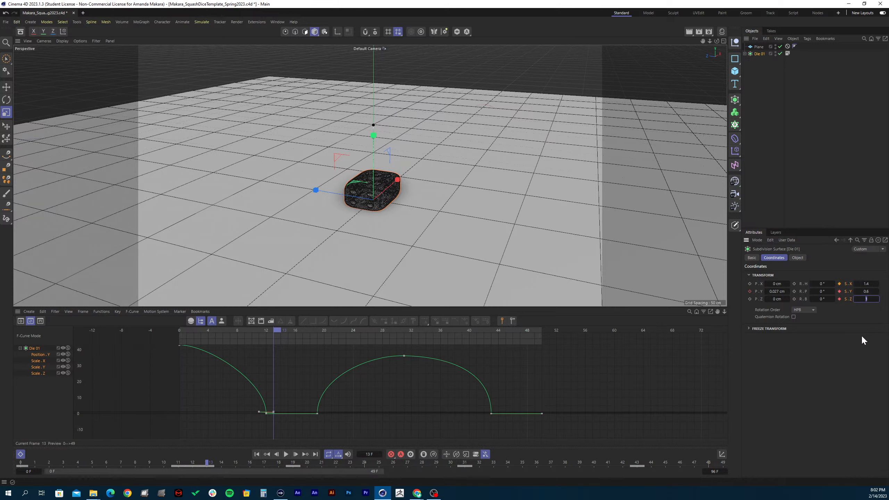
type(".4")
key("Return")
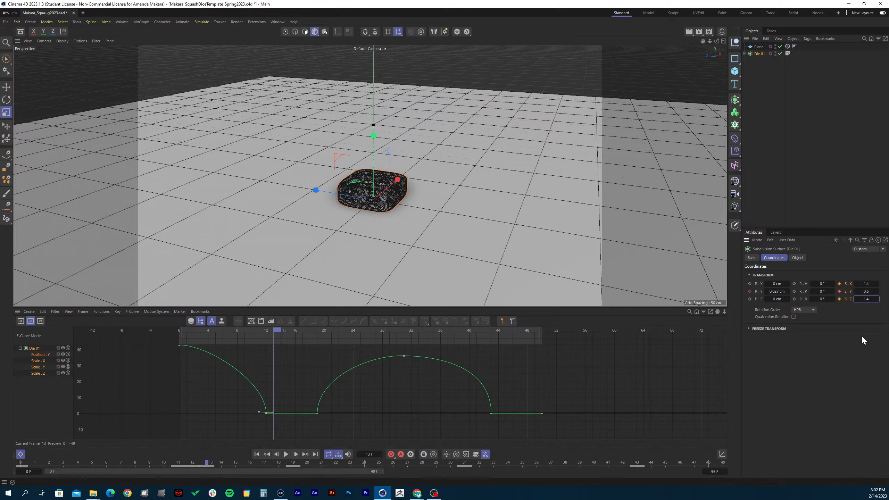
left_click(839, 299)
left_click(839, 284)
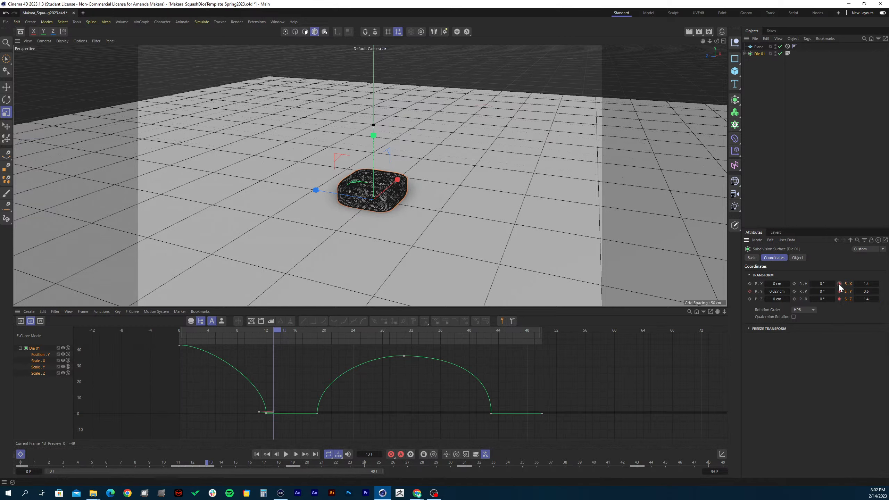
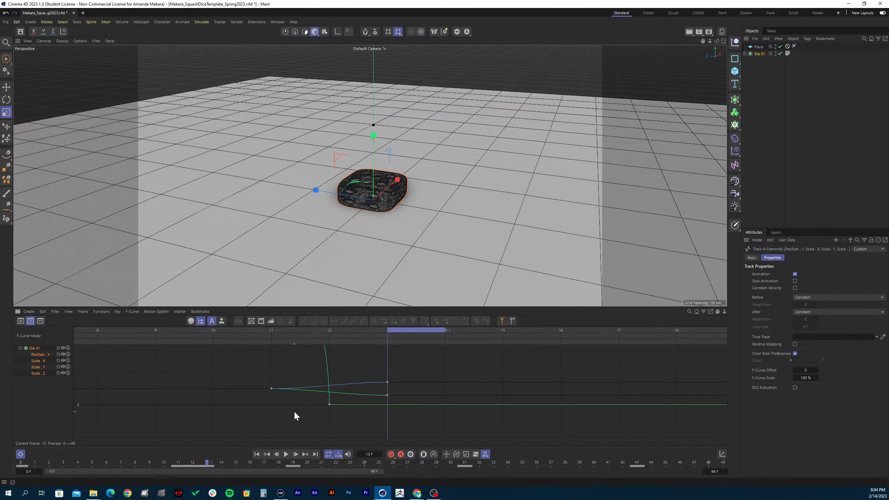
- Copy the die's X, Y and Z scale keyframes from frame 11 to frame 20, and scrub to frame 20
scroll(294, 412, "down", 3, "shift")
scroll(294, 412, "up", 5, "shift")
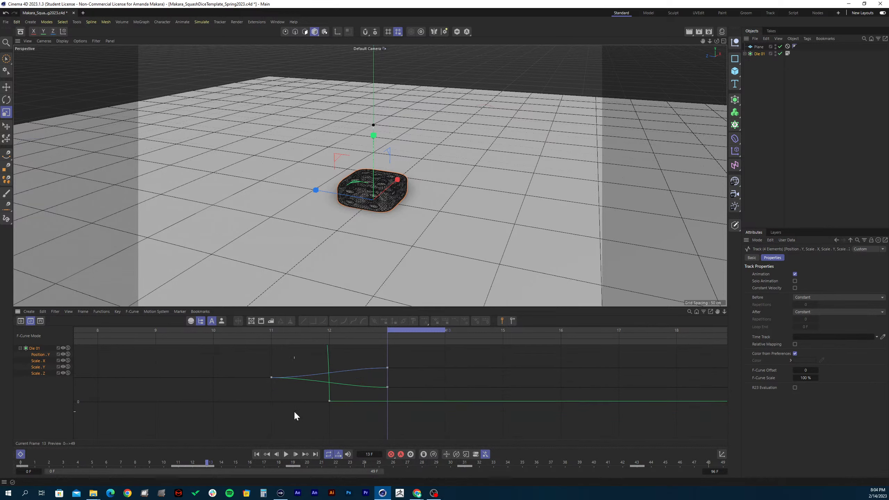
scroll(295, 411, "down", 1, "shift")
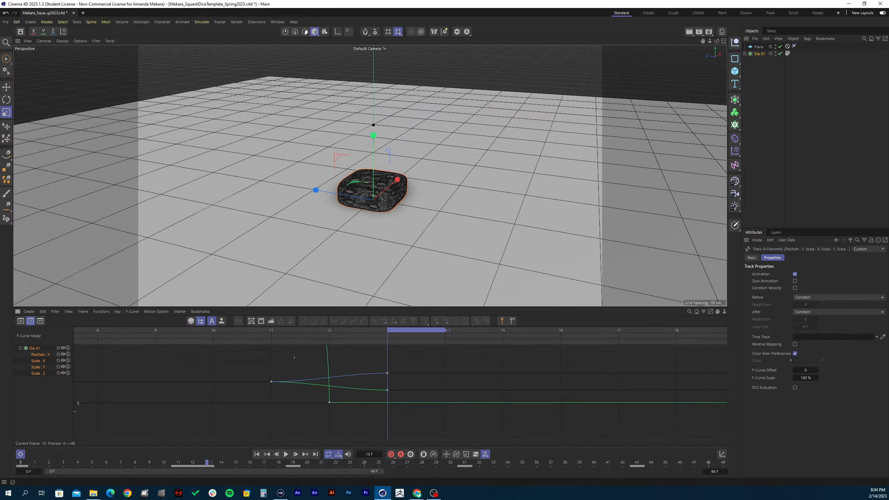
middle_click_drag(246, 409, 109, 415, "alt")
right_click_drag(328, 391, 271, 417, "alt")
left_click_drag(353, 385, 279, 397)
right_click_drag(336, 383, 315, 385, "alt")
left_click(297, 395)
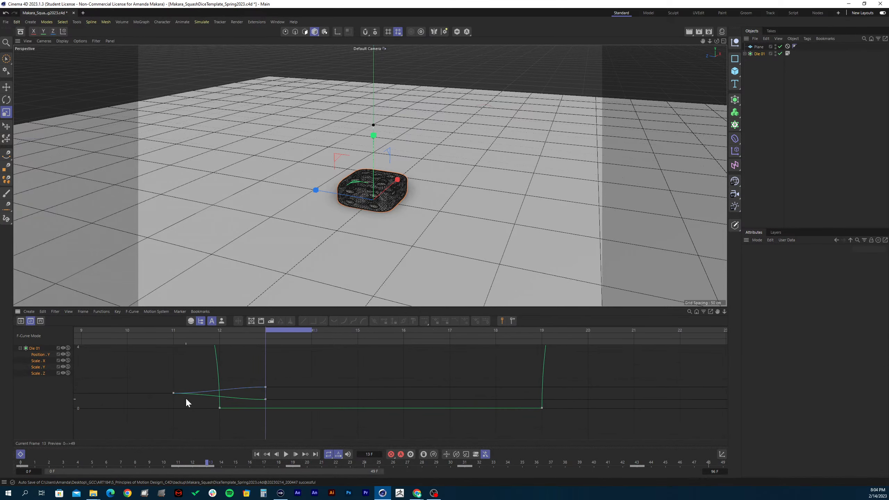
left_click_drag(151, 377, 206, 422)
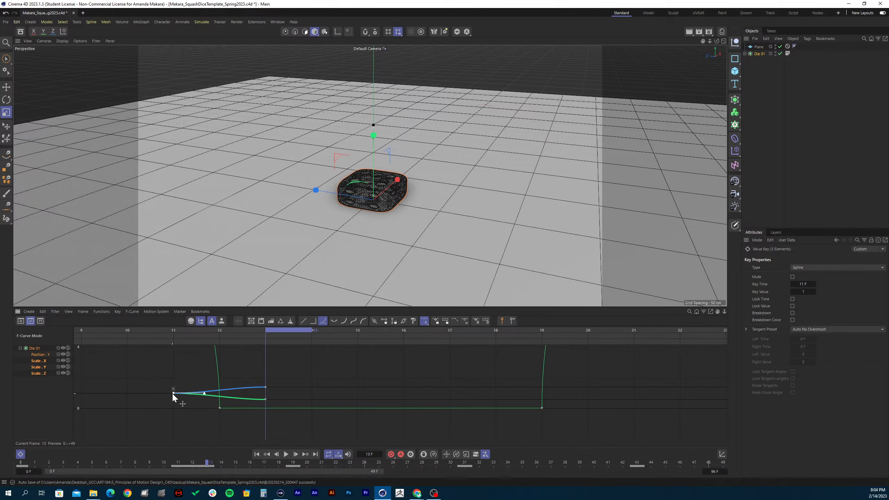
left_click_drag(172, 393, 572, 400, "ctrl")
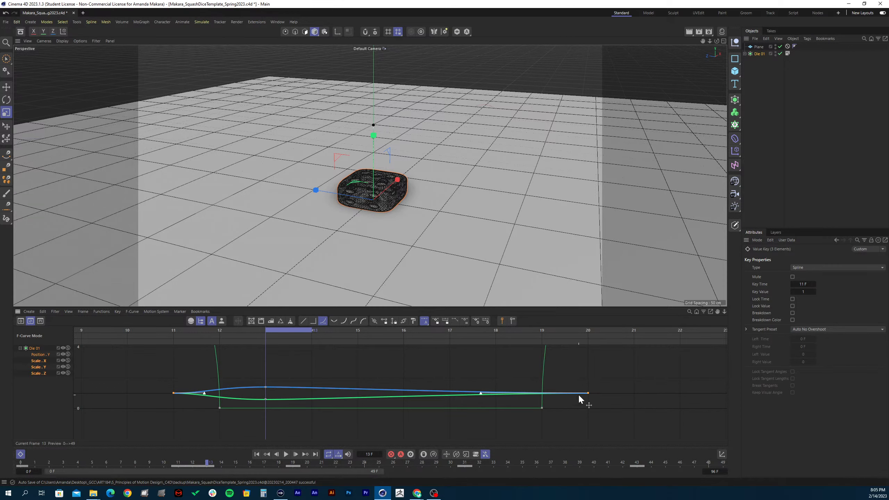
left_click(600, 397)
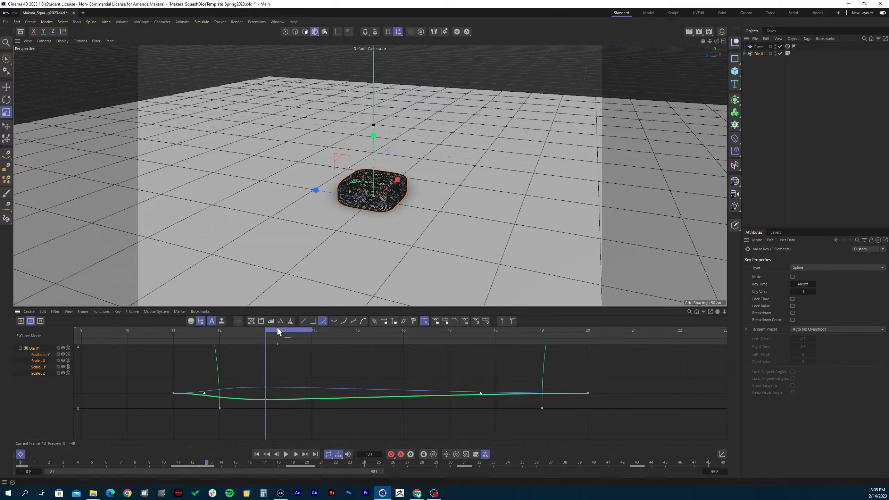
left_click_drag(277, 329, 577, 345)
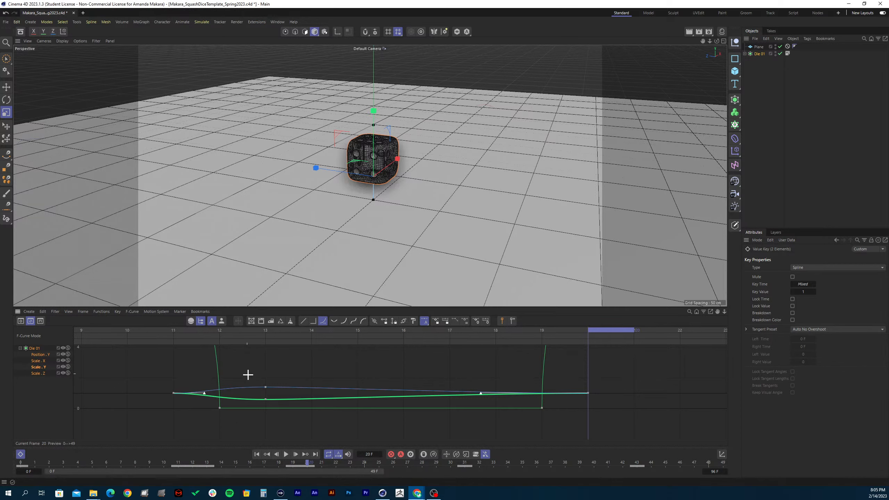
- Move the die's squash scale keyframes from frame 13 to frame 14, and play back the whole bounce
left_click_drag(245, 372, 320, 398)
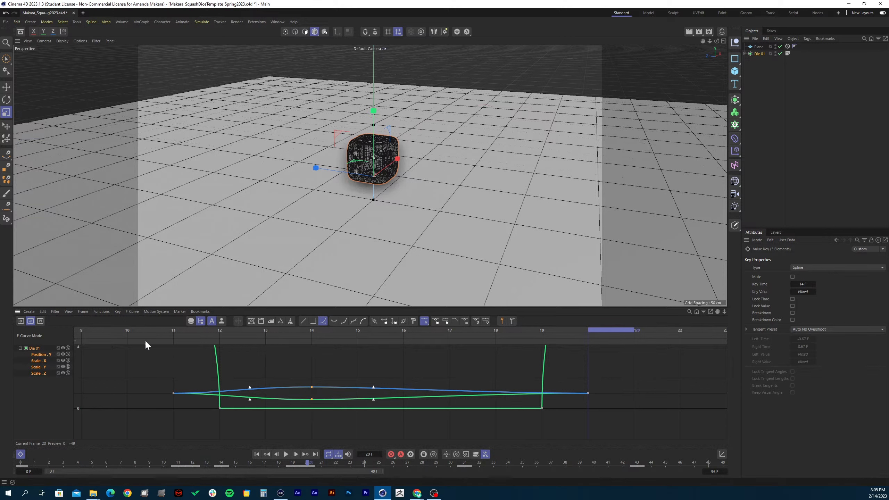
key("h")
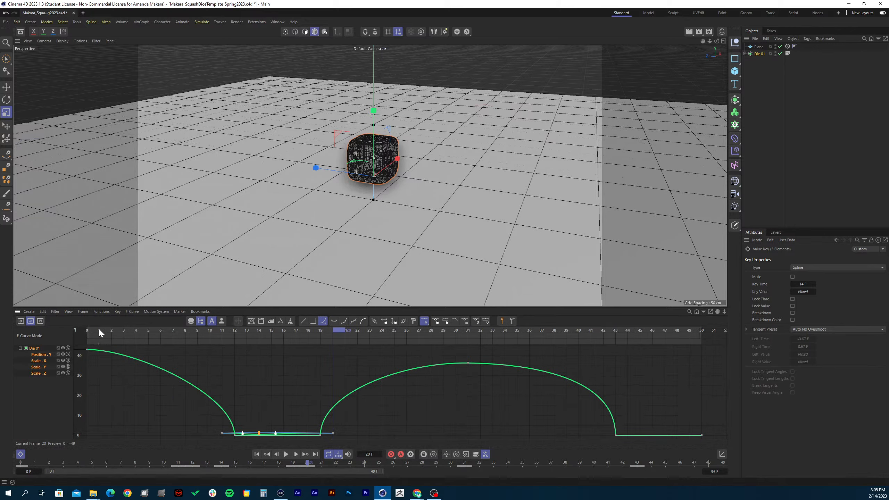
key("F8")
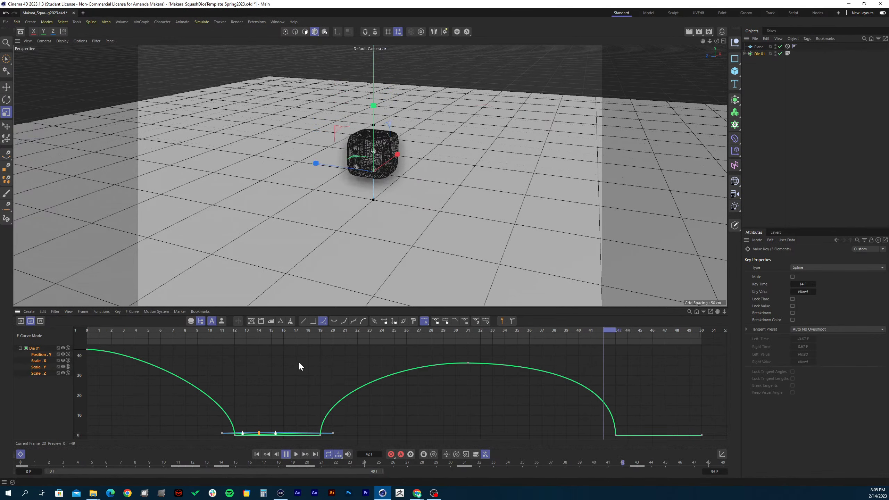
key("F8")
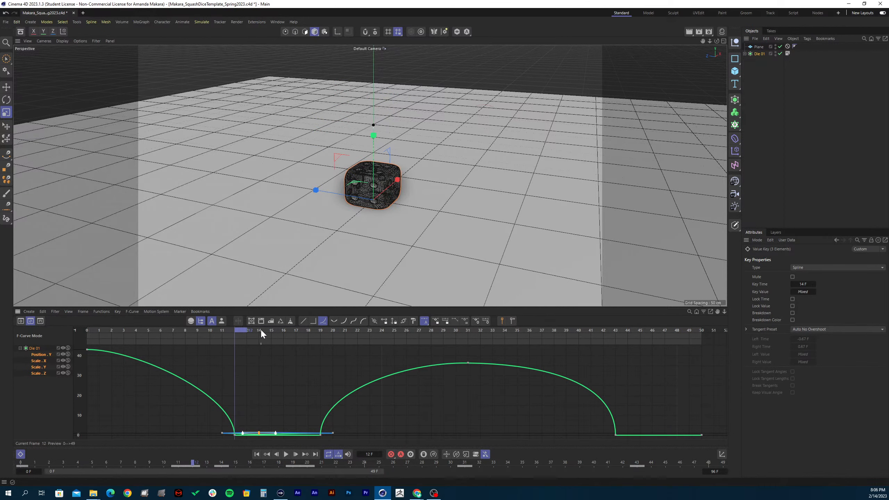
- Go to frame 14 and show the die's coordinates
left_click(262, 331)
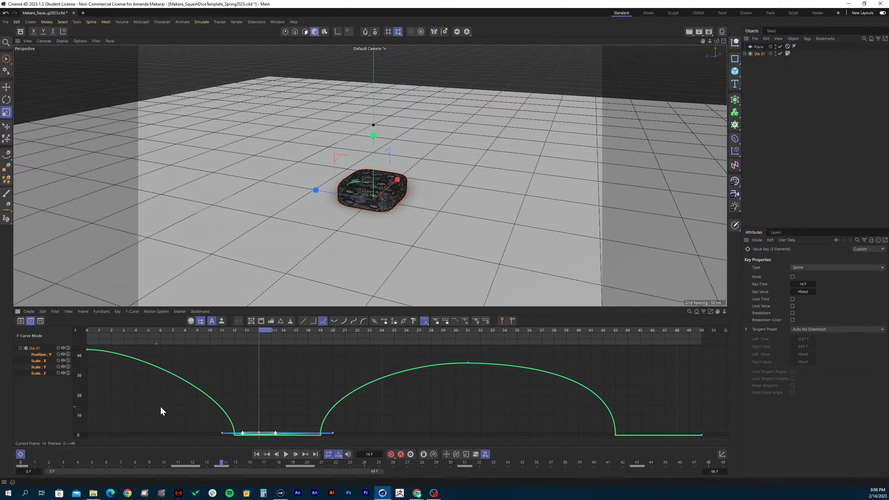
left_click(150, 399)
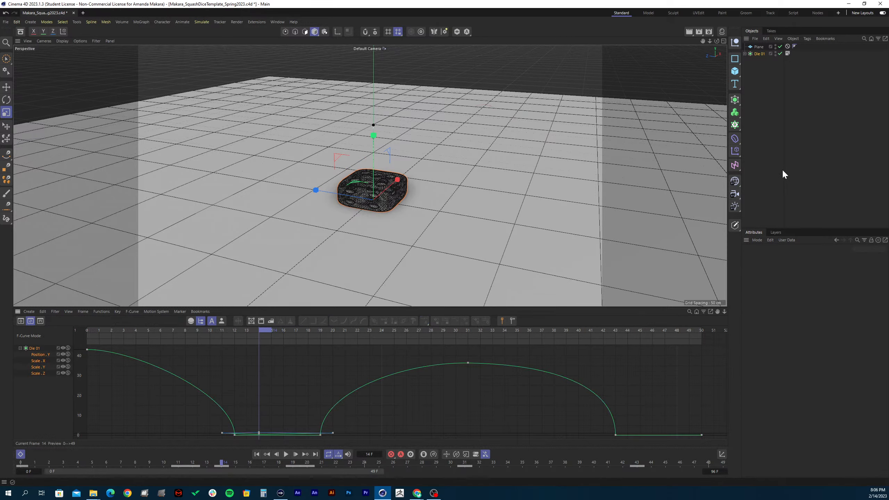
left_click(760, 54)
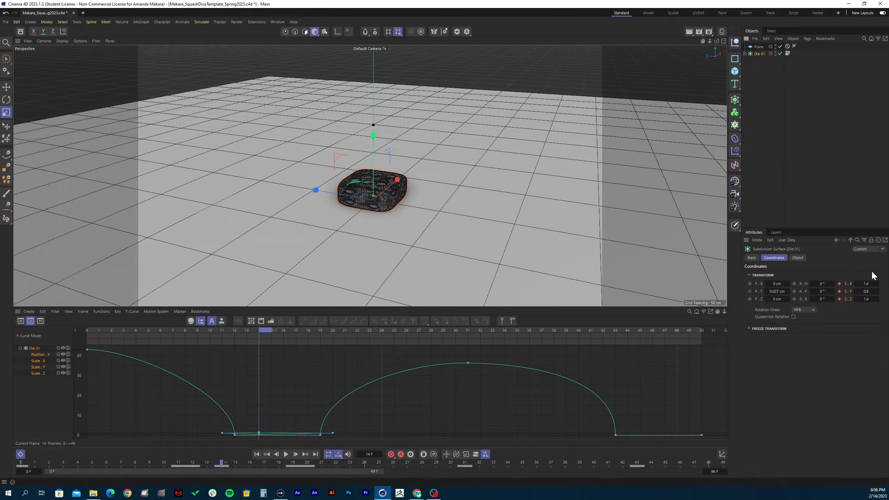
- Set Die 01's scale at frame 14 to X 1.5, Y 0.5, Z 1.5 and keyframe all three channels
left_click(866, 284)
left_click(866, 292)
type("0.5")
left_click(866, 283)
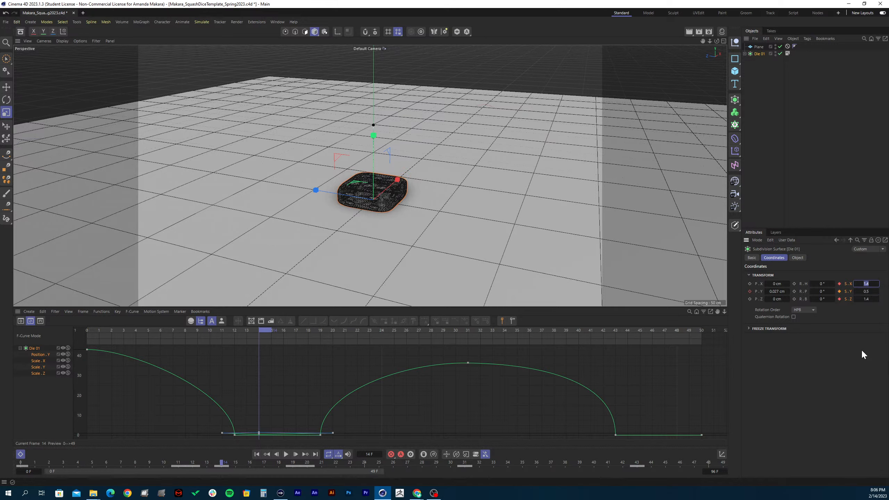
type("1.5")
left_click(867, 298)
type("1.5")
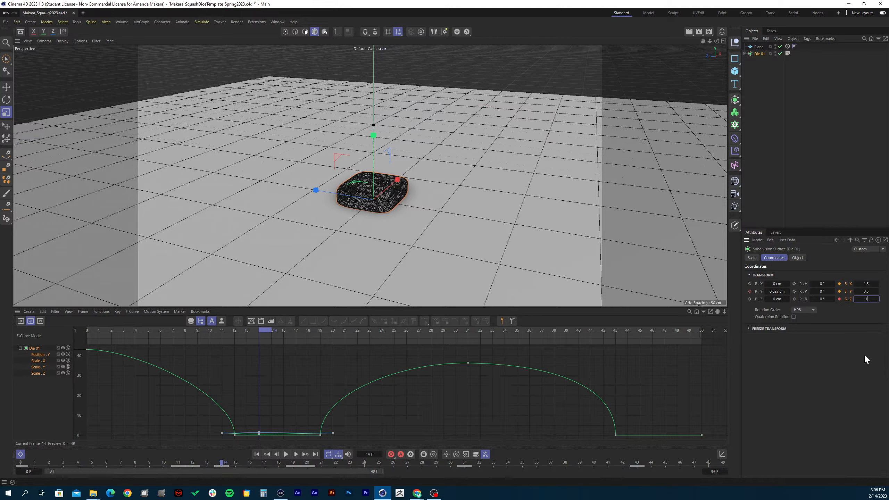
key("Return")
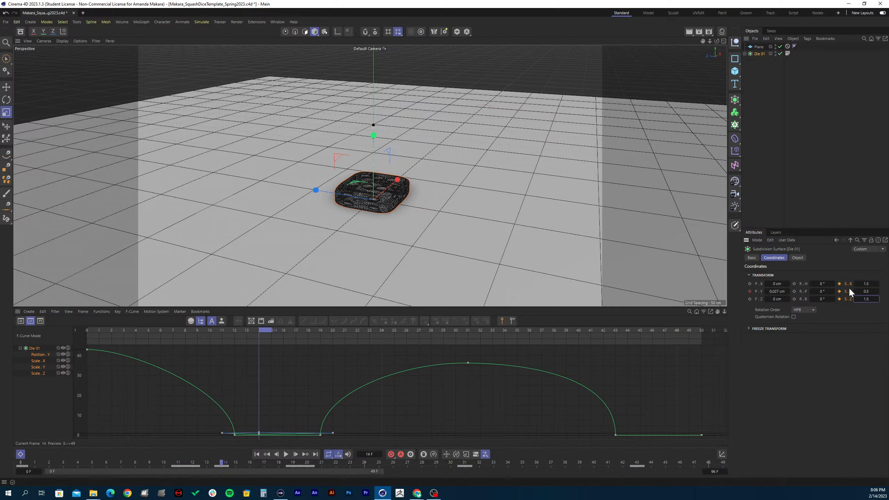
left_click(839, 285)
- Isolate Die 01's Scale X, Y and Z curves and frame them to examine the squash shape
left_click_drag(47, 388, 30, 358)
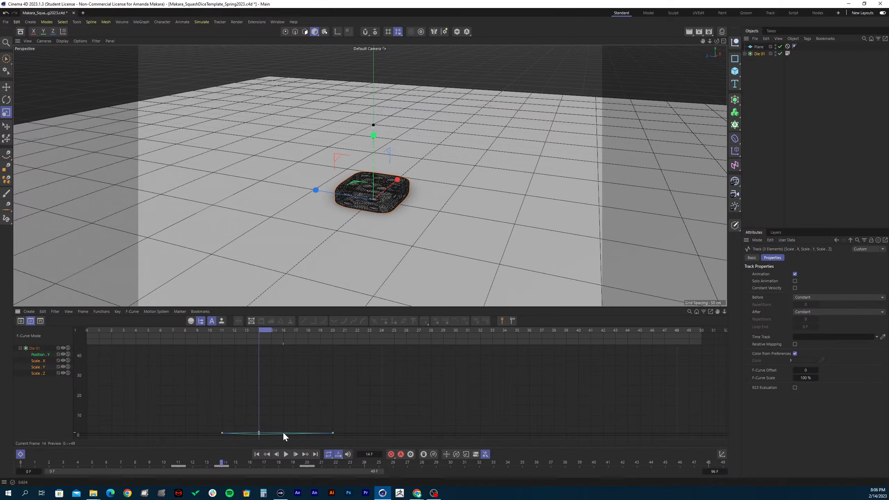
key("h")
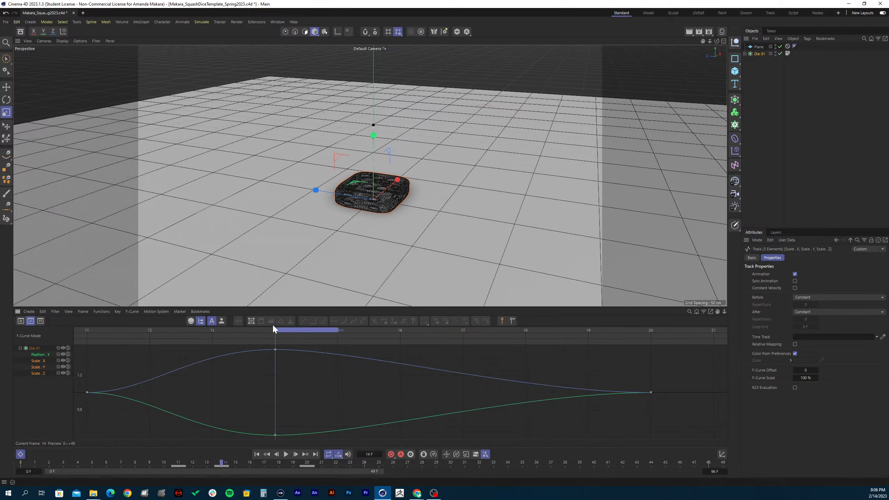
left_click_drag(278, 331, 316, 380)
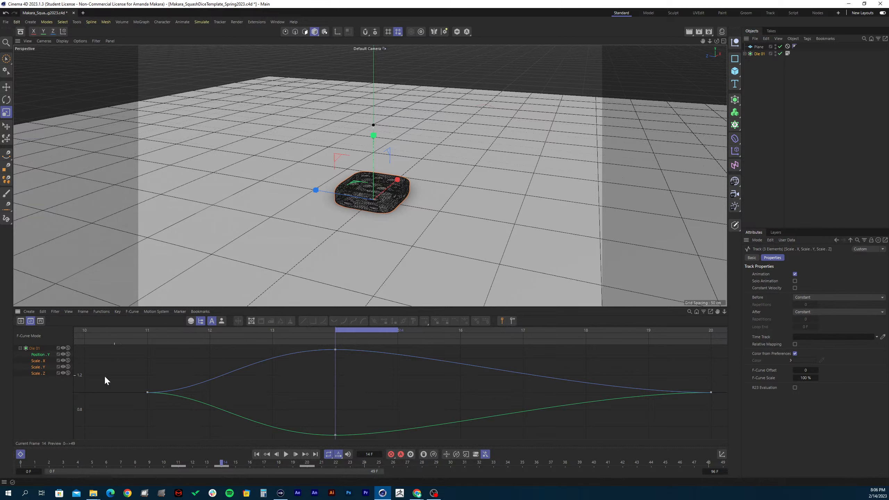
- Show all of Die 01's position and scale curves framed in full and play back the bounce
left_click_drag(41, 374, 30, 352)
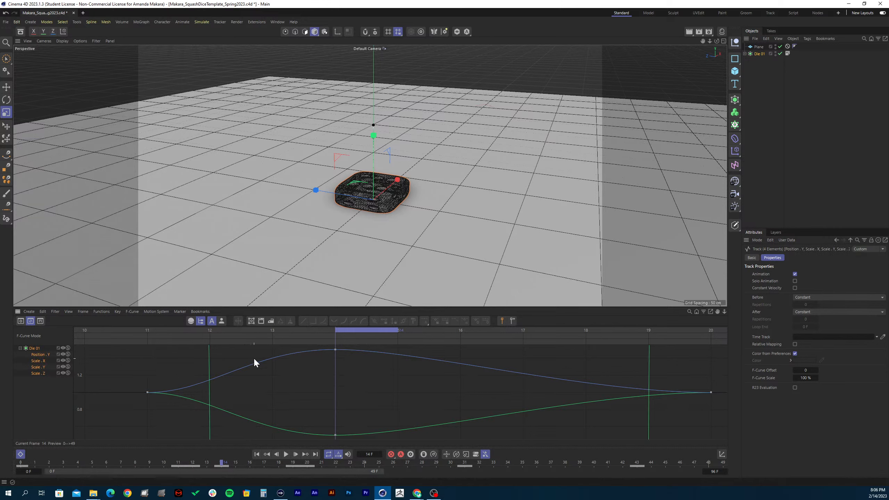
key("h")
key("F8")
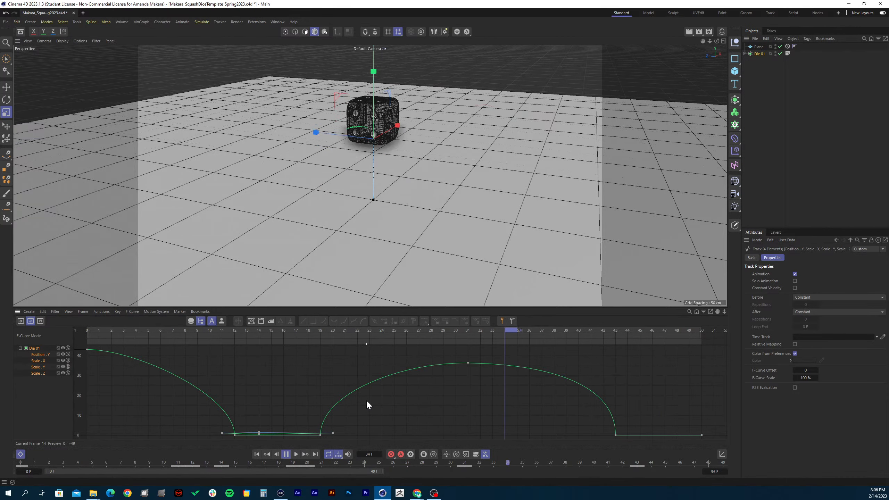
key("F8")
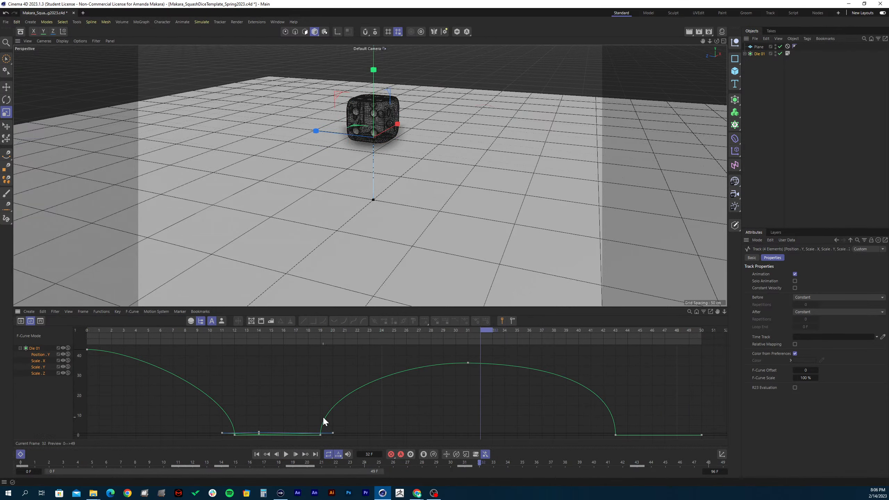
- Compare the scale curves alone and with Position Y around frame 19, move to frame 18 and save the project
left_click_drag(42, 385, 34, 361)
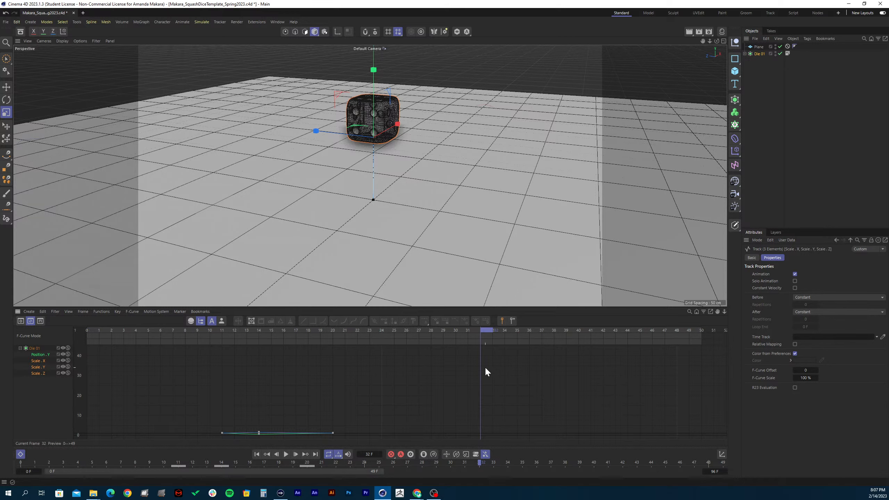
left_click(348, 389)
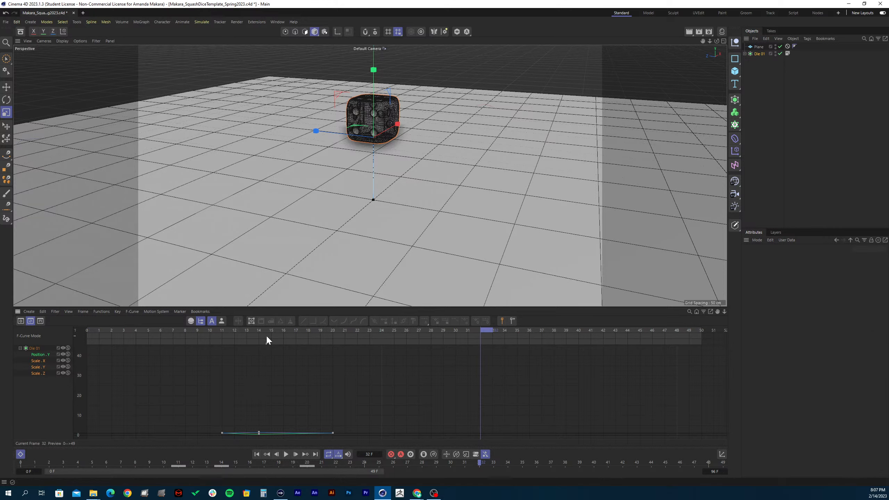
left_click_drag(267, 337, 322, 345)
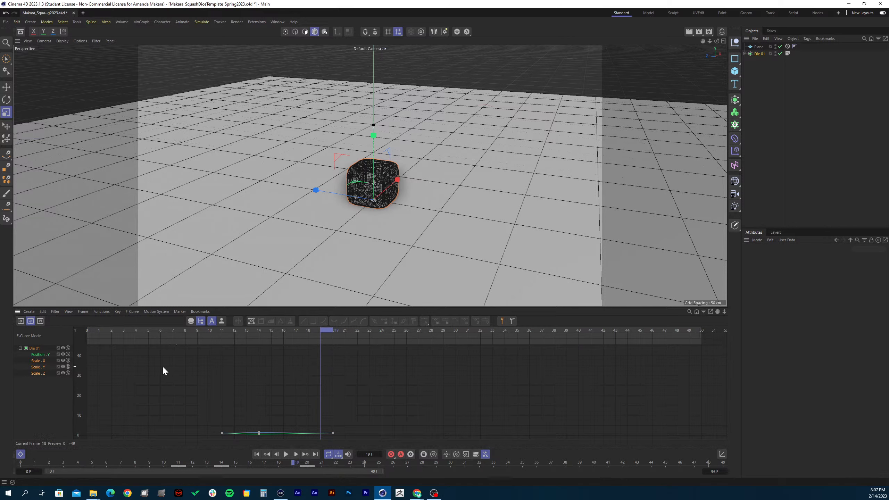
left_click_drag(51, 392, 30, 351)
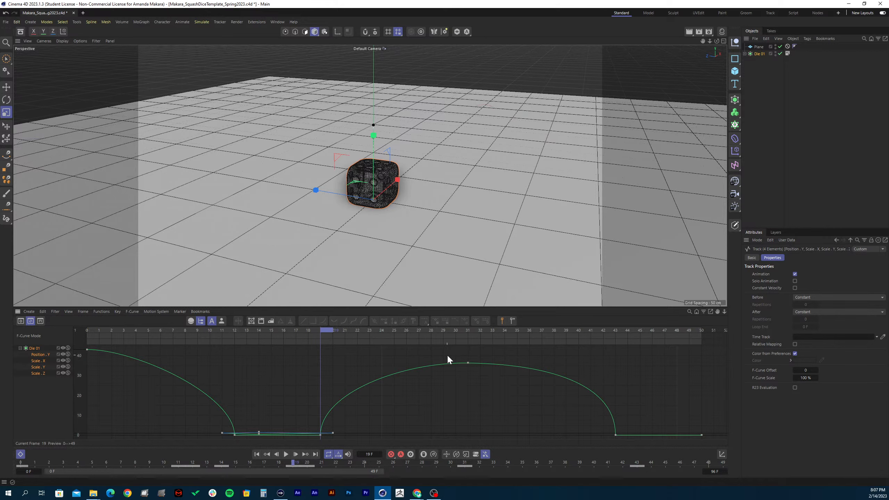
left_click_drag(320, 330, 312, 349)
key("ctrl+s")
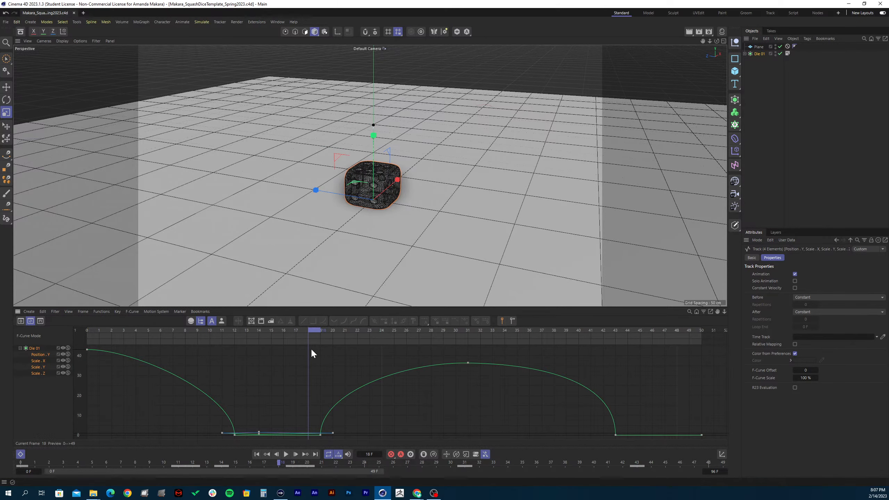
mouse_move(315, 331)
left_mouse_down()
mouse_move(194, 341)
mouse_move(360, 335)
mouse_move(320, 344)
left_mouse_up()
left_click_drag(224, 428, 236, 371)
left_click_drag(259, 426, 260, 386)
left_click_drag(335, 429, 353, 384)
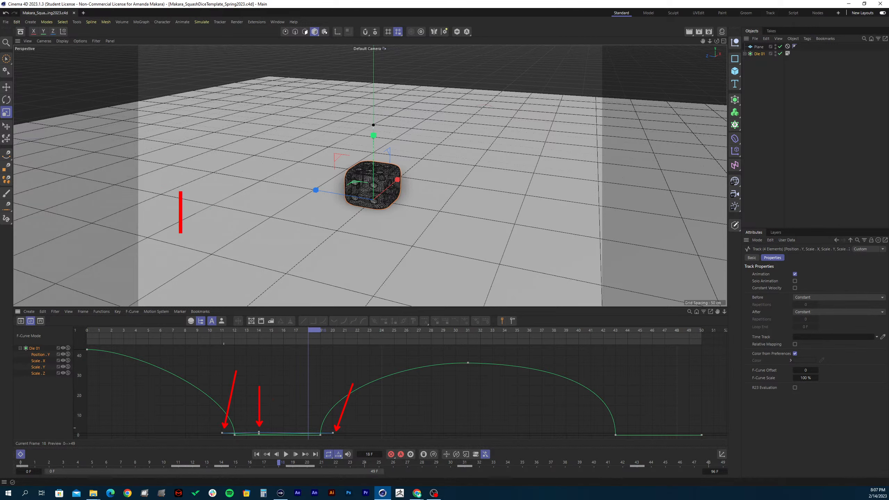
type("1")
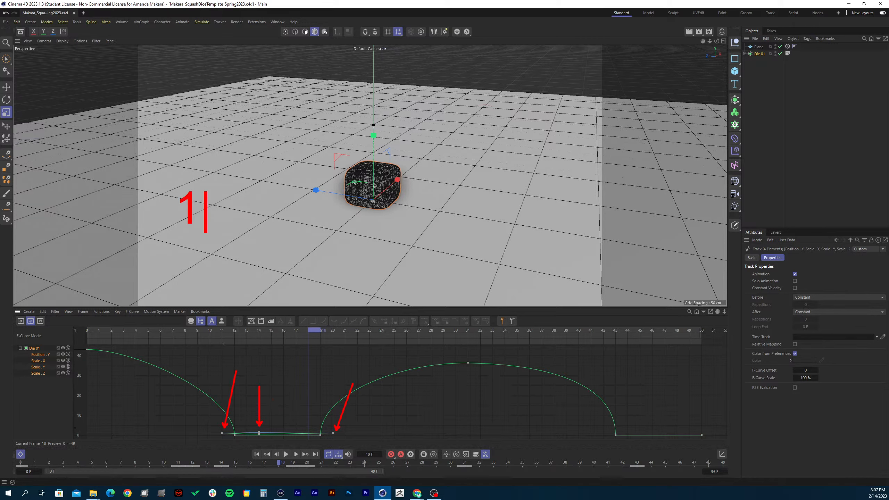
type(",1,1")
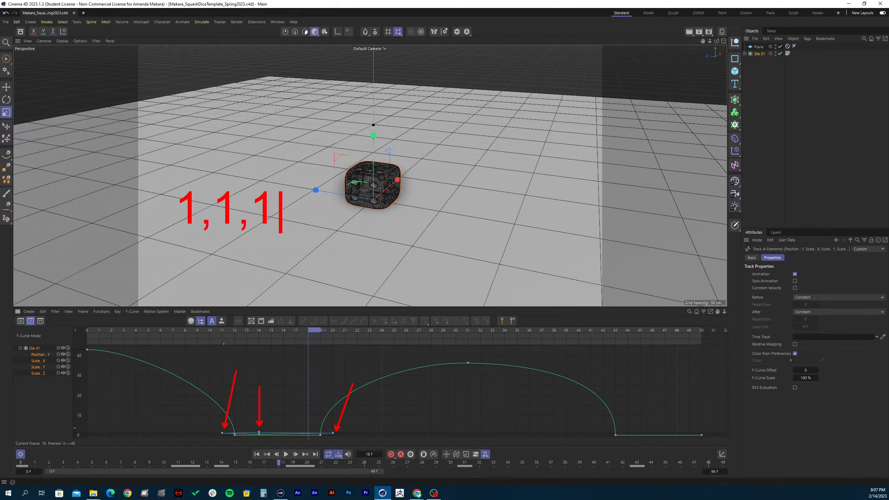
key("Return")
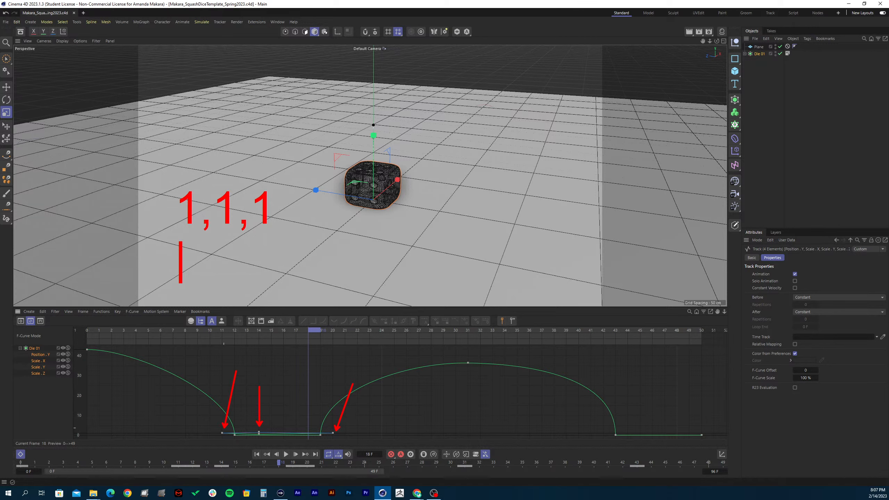
type("1.5")
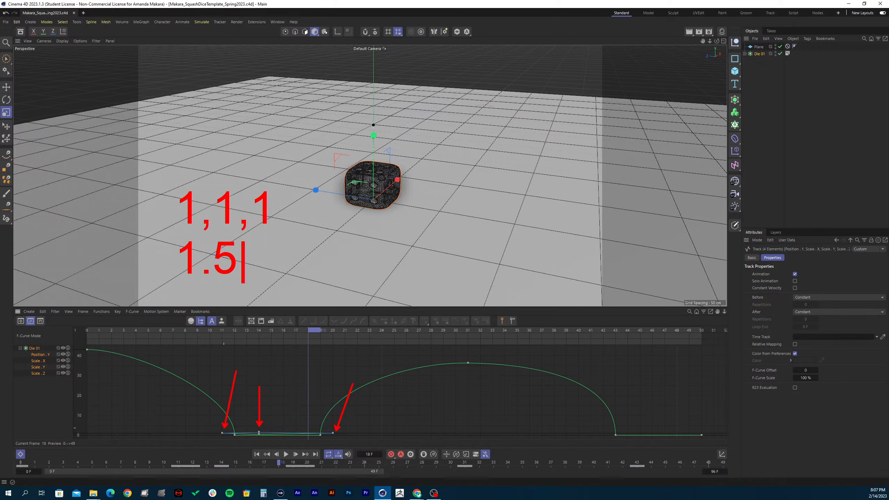
type(", 03")
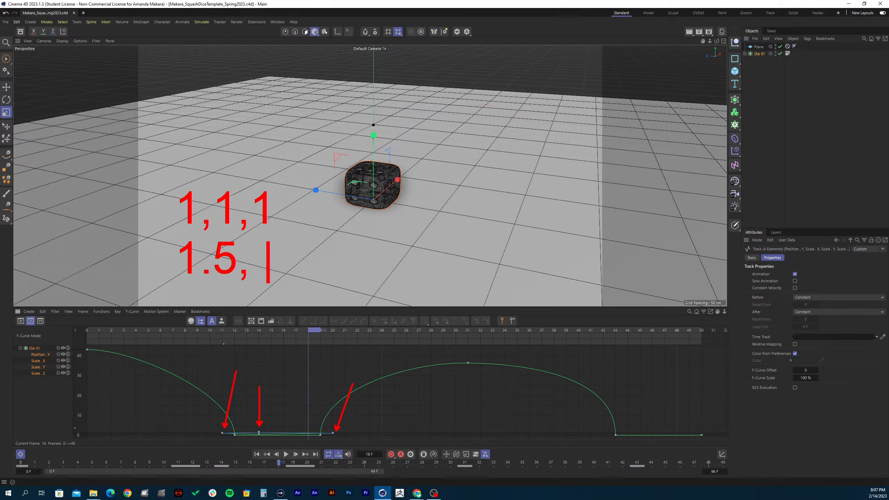
key("BackSpace")
type(".5")
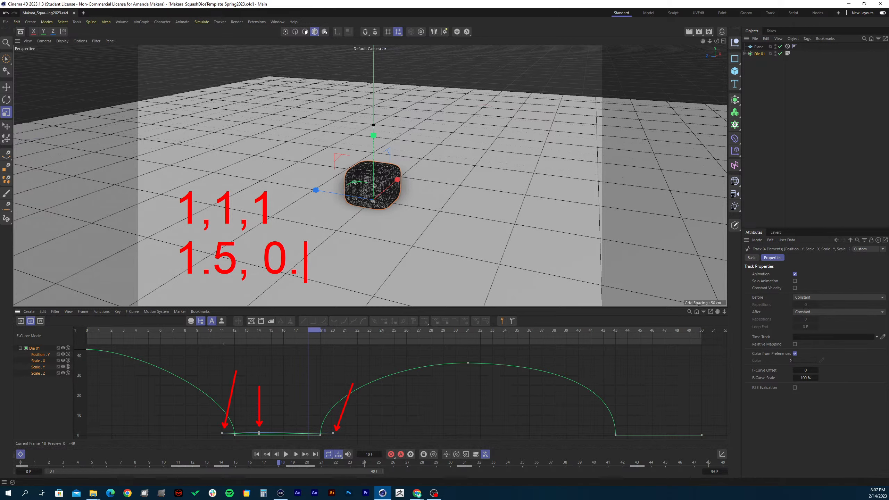
type(", 1.5")
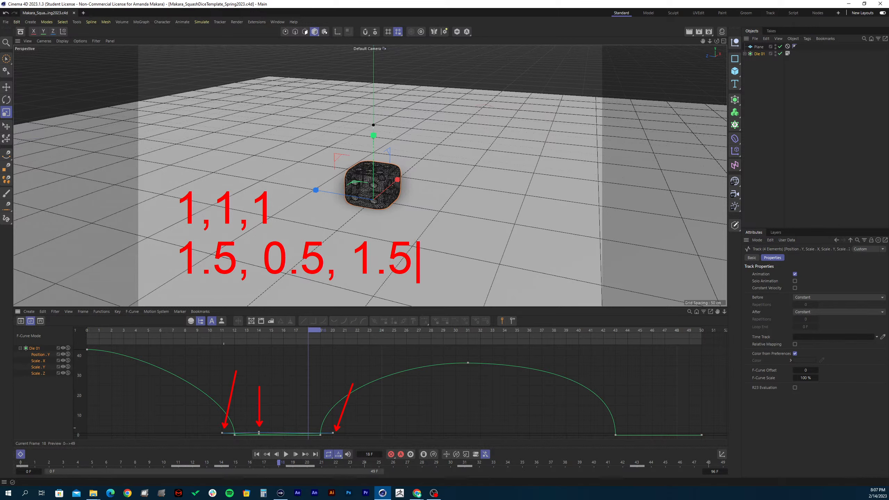
key("Return")
type("1")
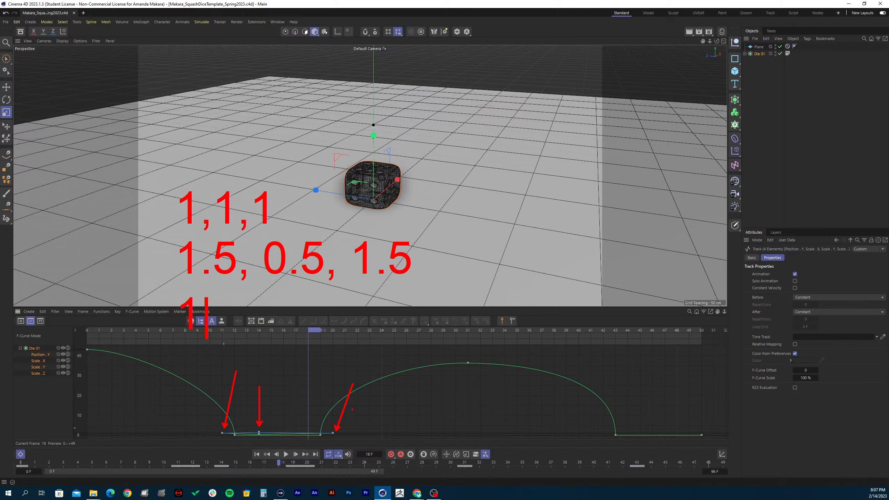
type(",1,1")
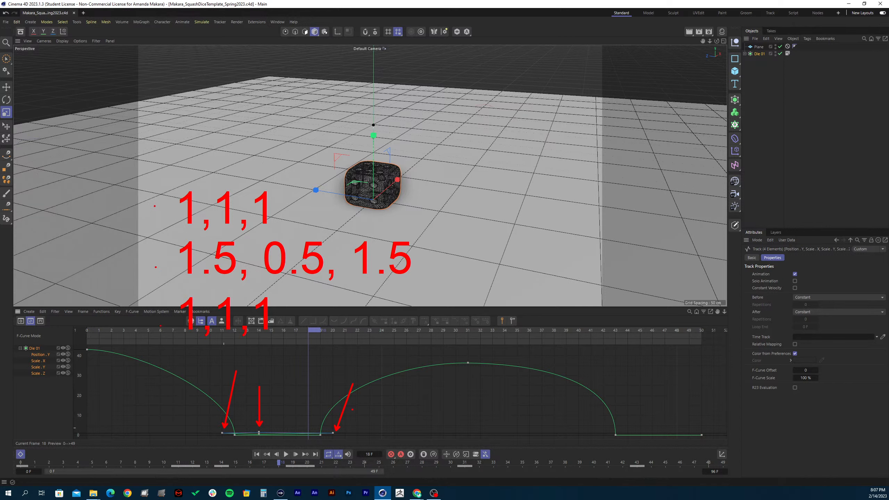
key("Escape")
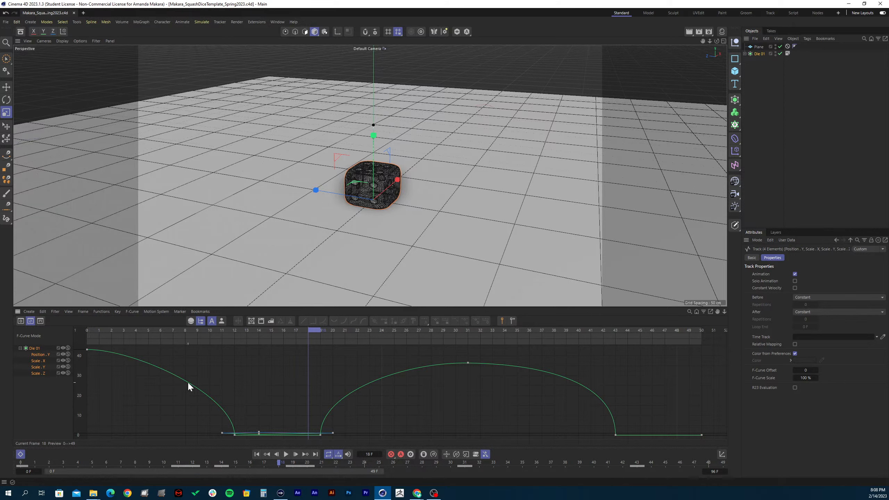
- Move the last set of Scale X, Y and Z keys to frame 17 and save the project
left_click_drag(236, 333, 354, 363)
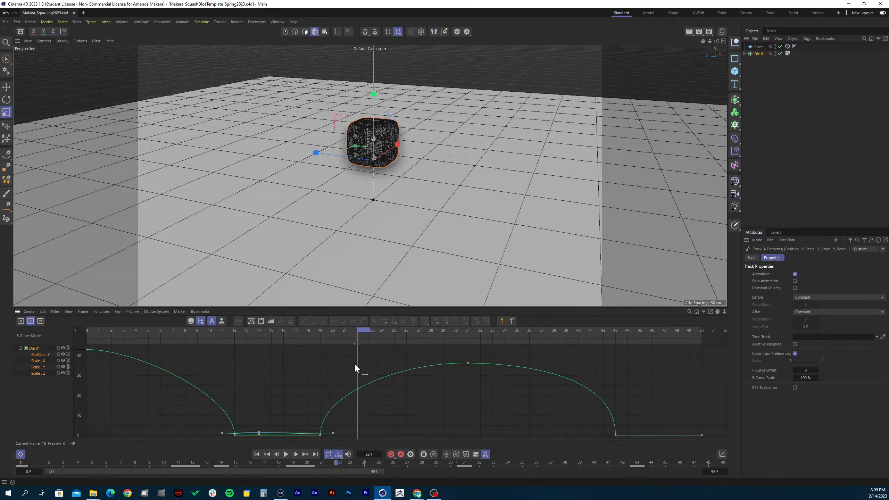
left_click(333, 433)
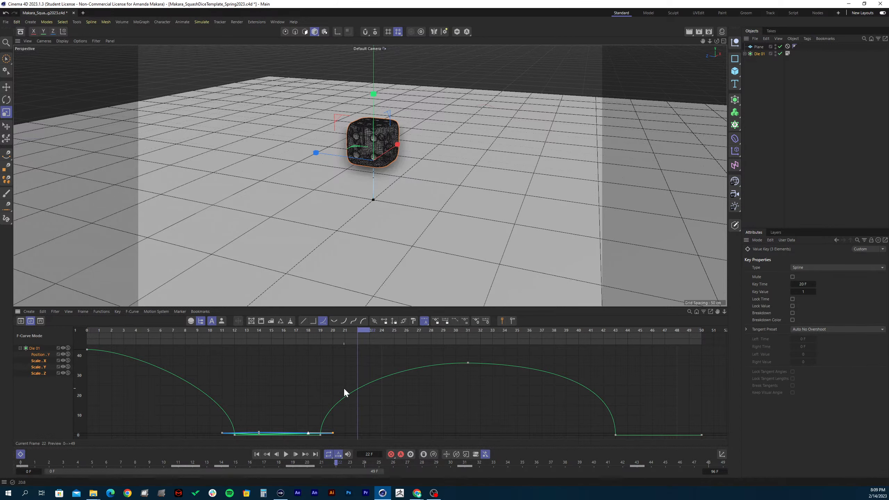
left_click_drag(360, 333, 346, 336)
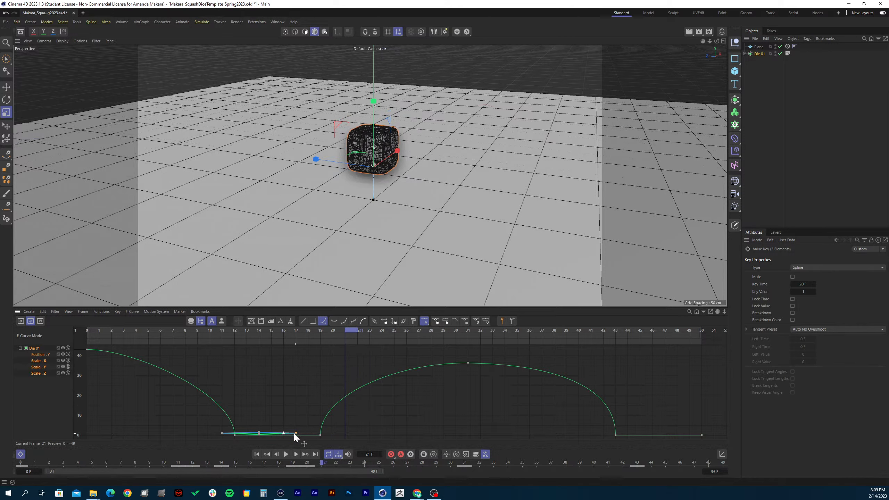
left_click_drag(296, 432, 296, 432)
key("ctrl+s")
- Play back the retimed squash, move to frame 21 and show Die 01's coordinates
key("F8")
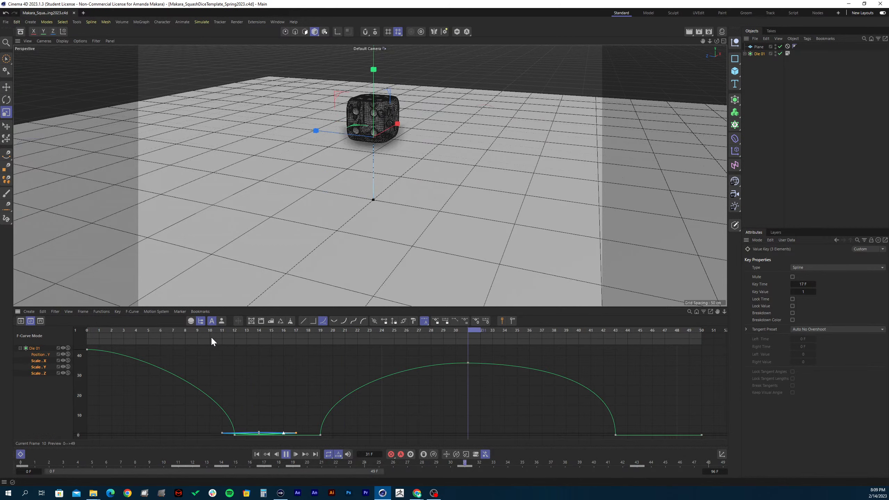
left_click(205, 333)
left_click_drag(205, 333, 345, 346)
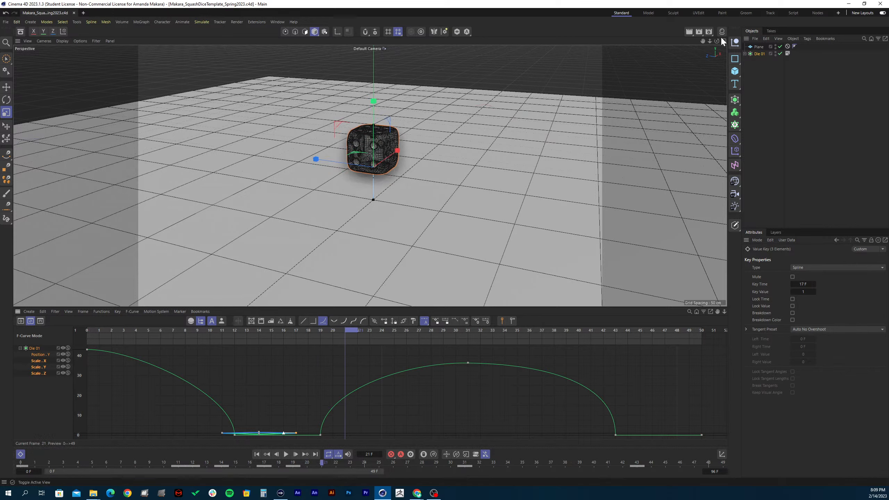
left_click(760, 53)
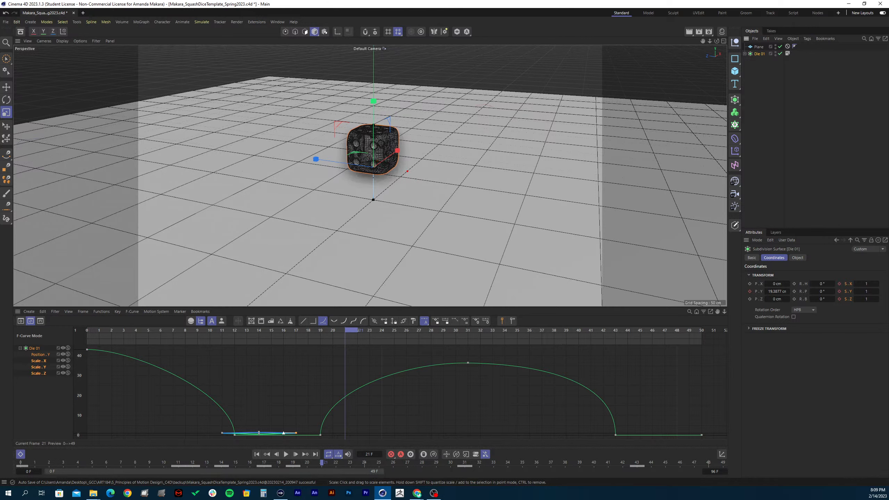
mouse_move(408, 171)
left_mouse_down()
mouse_move(405, 142)
mouse_move(385, 198)
mouse_move(398, 254)
mouse_move(407, 259)
left_mouse_up()
mouse_move(447, 209)
left_mouse_down()
mouse_move(422, 197)
mouse_move(507, 170)
mouse_move(504, 209)
left_mouse_up()
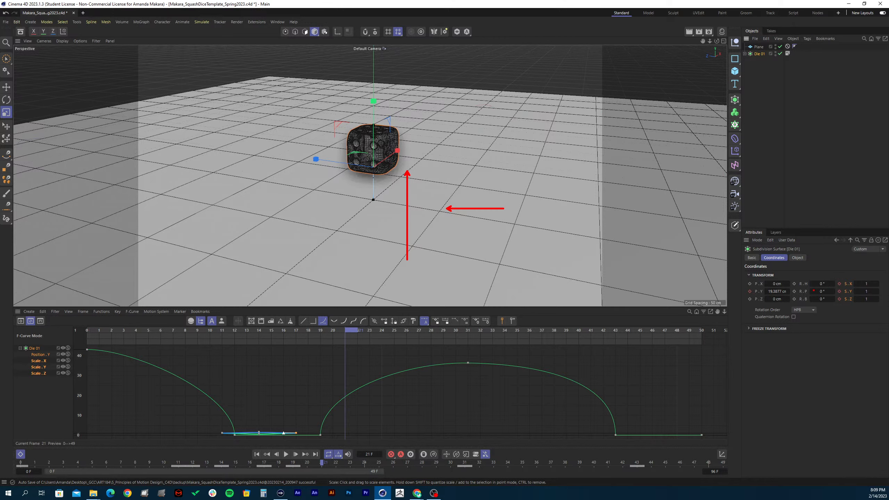
key("Escape")
- At frame 21, set Die 01's scale to X 0.5, Y 1.5 and Z 0.5 and keyframe all three scale values
double_click(864, 283)
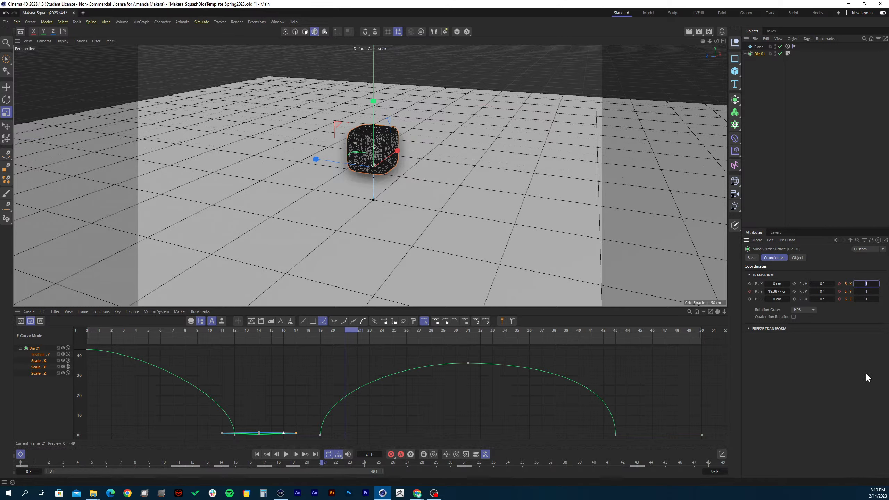
type("0.5")
double_click(863, 291)
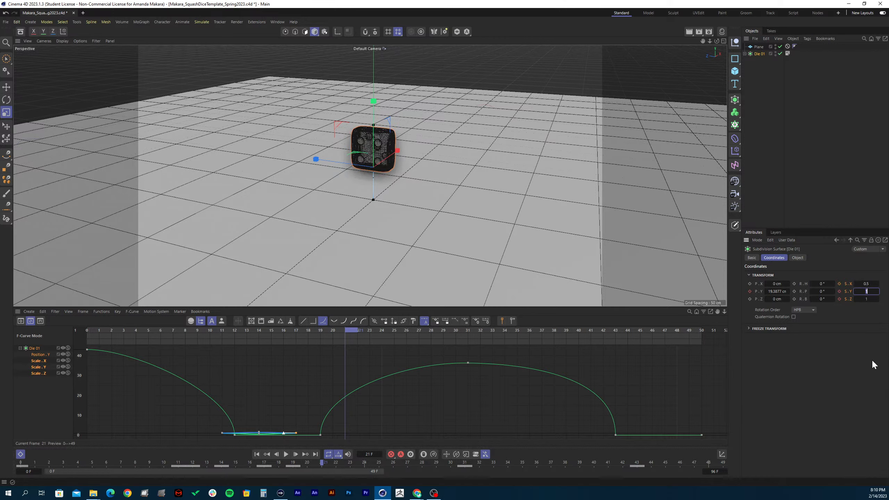
type(".5")
key("Tab")
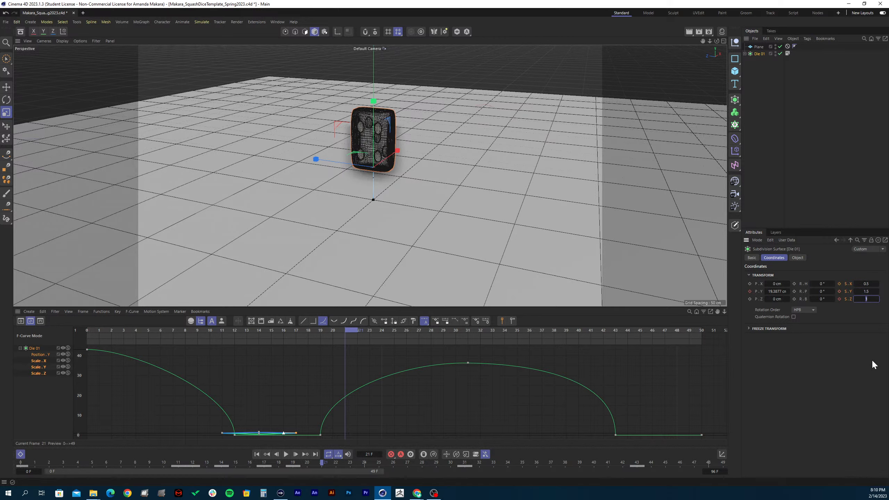
type("0.5")
left_click(839, 283)
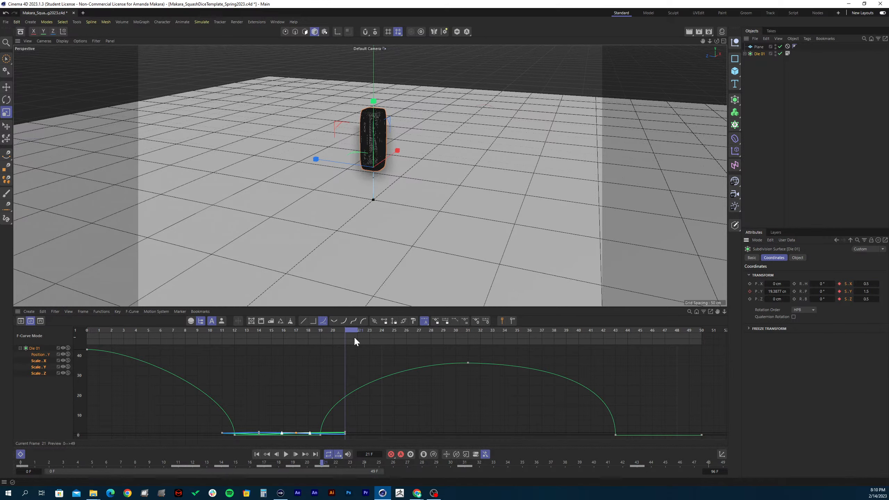
- Move to frame 28 and compare the framed scale curves alone and together with Position Y
left_click_drag(352, 330, 469, 311)
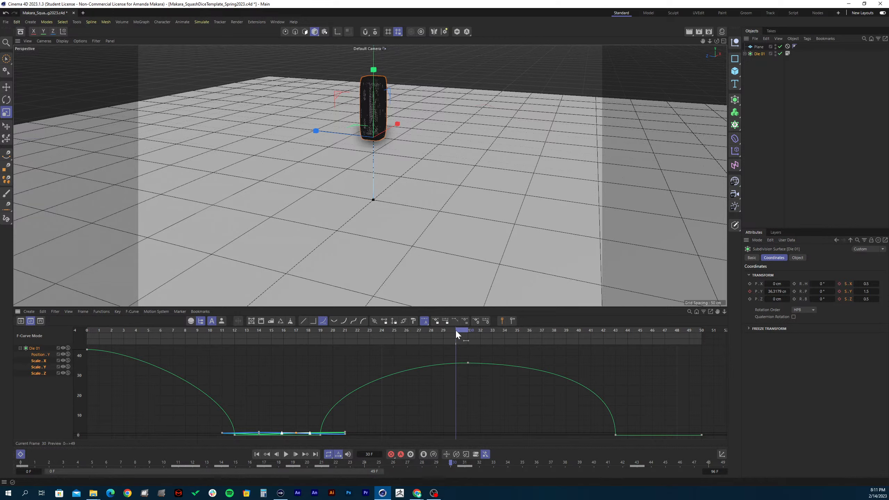
left_click_drag(456, 332, 435, 333)
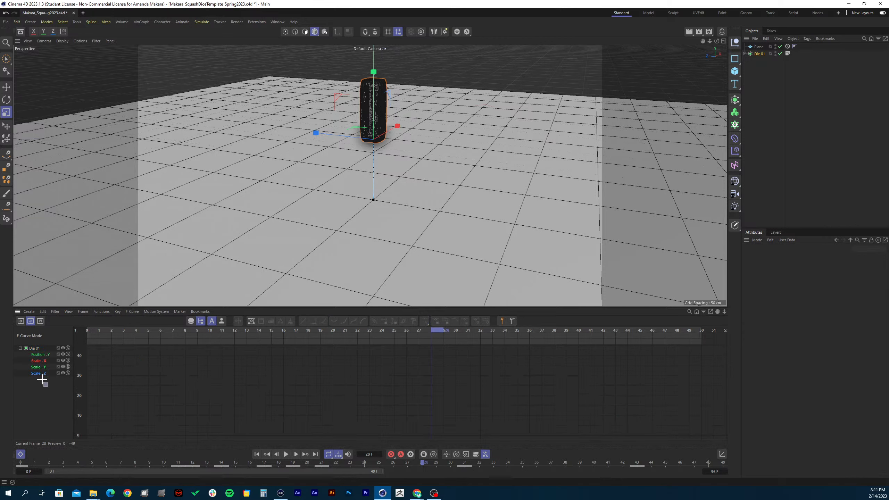
left_click_drag(49, 388, 28, 359)
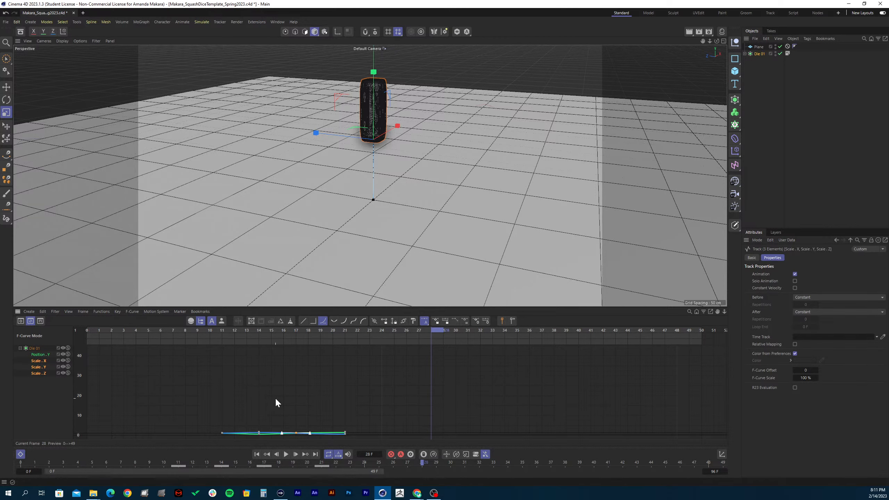
key("h")
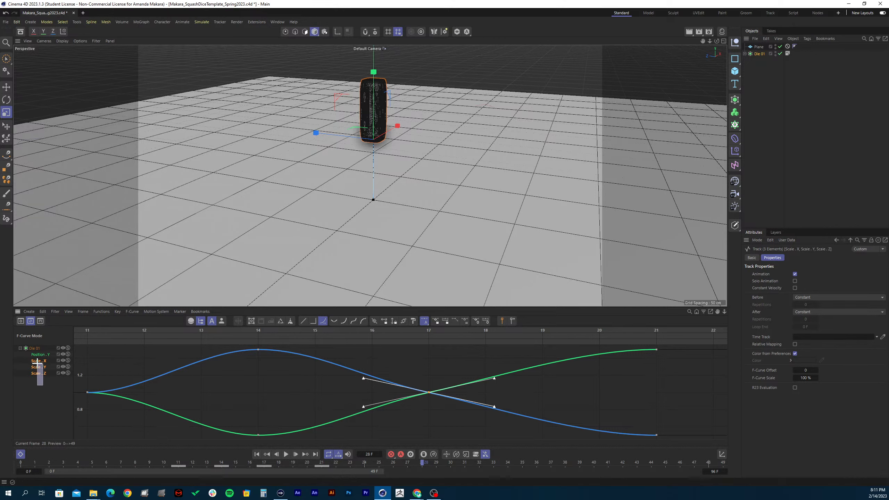
left_click(40, 354, "ctrl")
key("h")
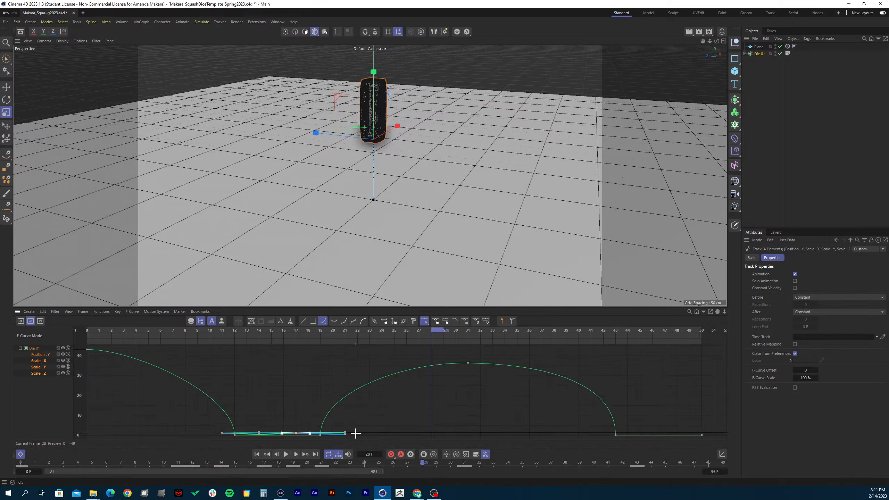
left_click_drag(354, 432, 327, 425)
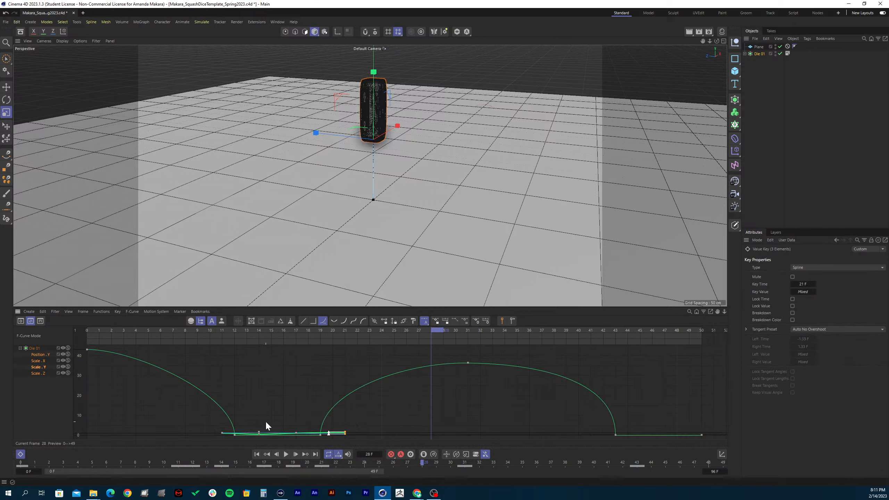
left_click_drag(254, 420, 315, 447, "shift")
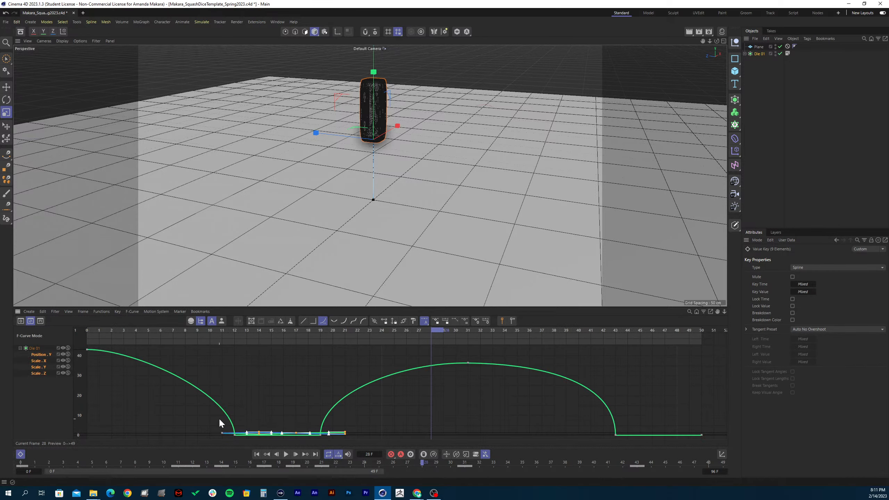
left_click_drag(214, 422, 234, 438, "shift")
left_click_drag(345, 432, 461, 423)
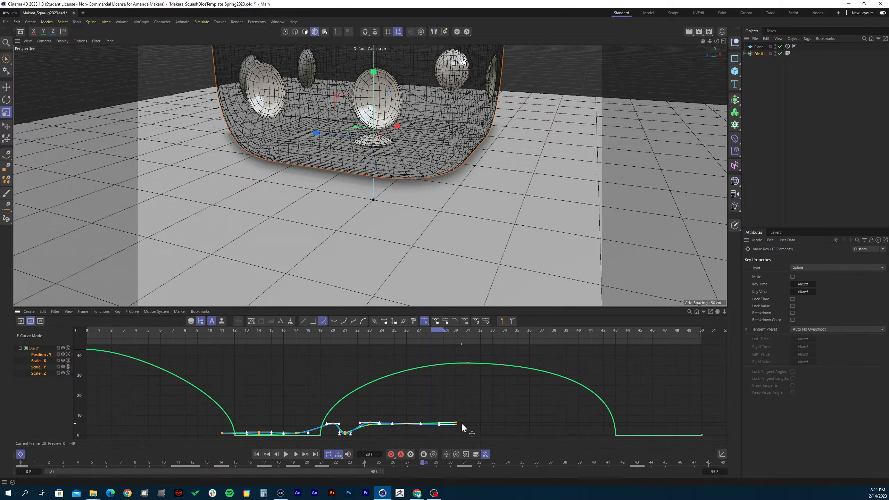
key("ctrl+z")
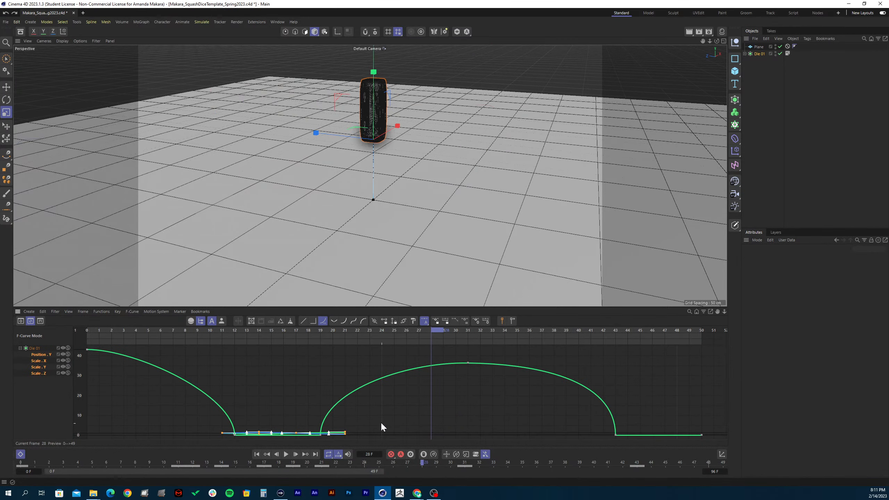
left_click(366, 426)
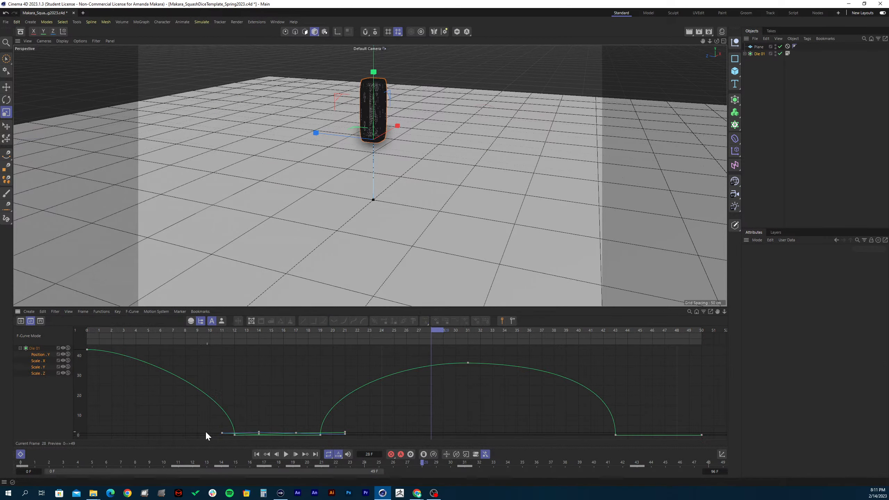
- Copy the Scale X, Y and Z keys from frame 11 to frame 28 and show Die 01's coordinates
mouse_move(210, 427)
left_mouse_down()
mouse_move(225, 437)
mouse_move(430, 433)
left_mouse_up()
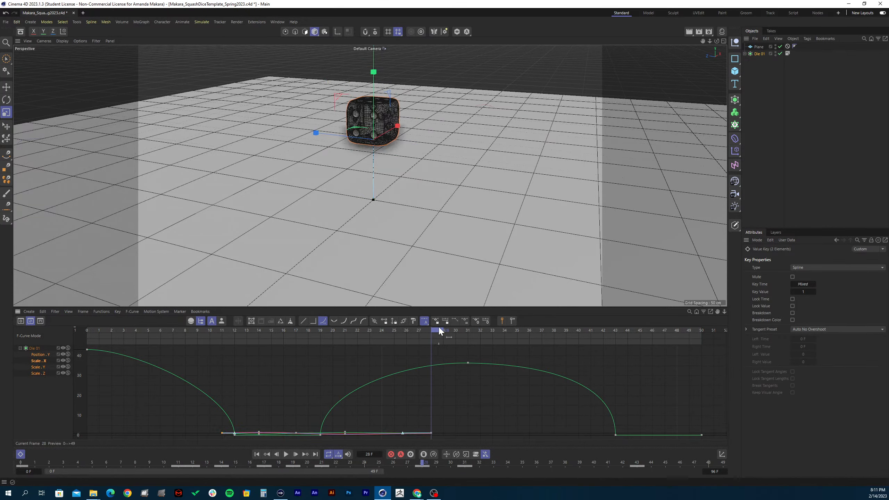
left_click_drag(440, 331, 433, 353)
left_click_drag(437, 430, 417, 444)
left_click(761, 54)
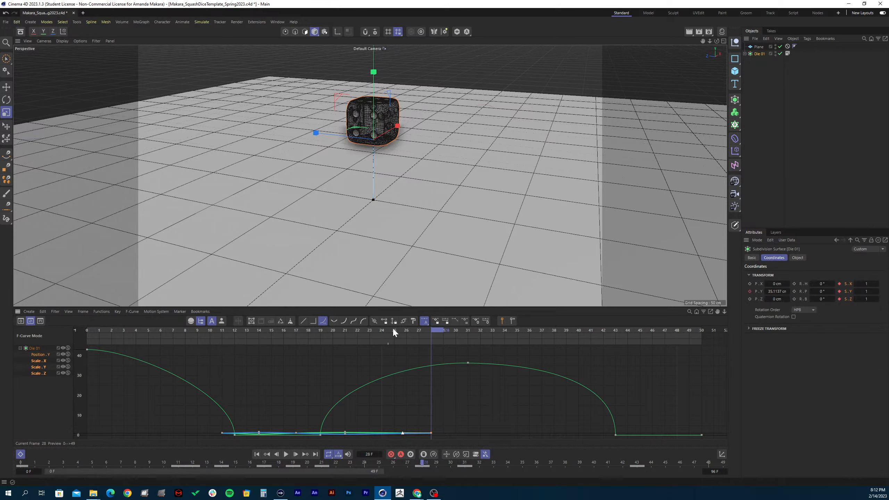
- Move to frame 11 and show only the Scale X, Y and Z curves framed in full
left_click_drag(436, 332, 220, 351)
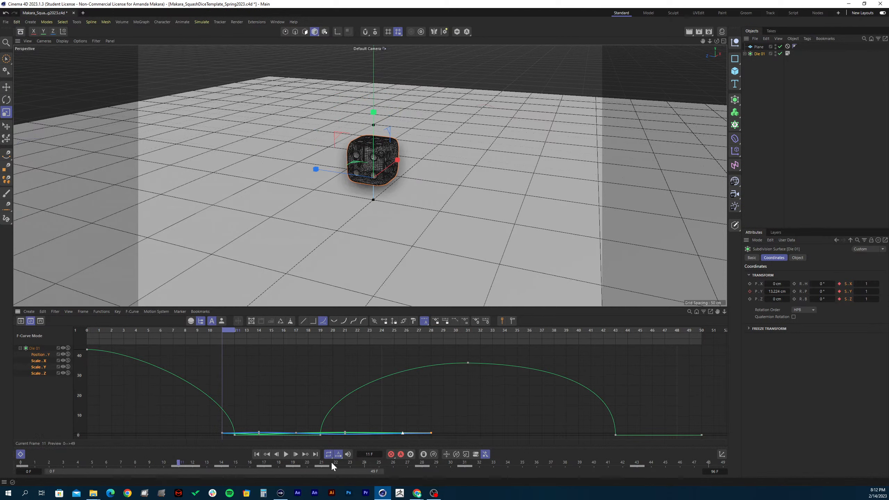
left_click(47, 382)
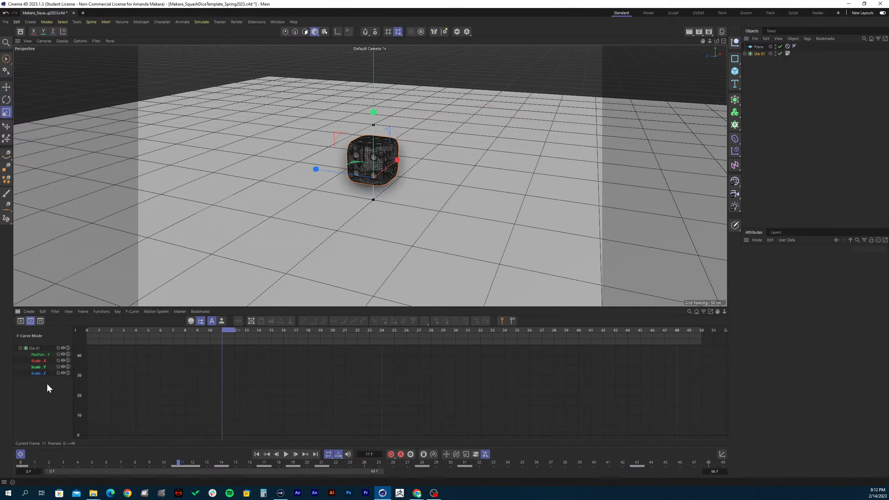
left_click_drag(46, 383, 33, 359)
key("h")
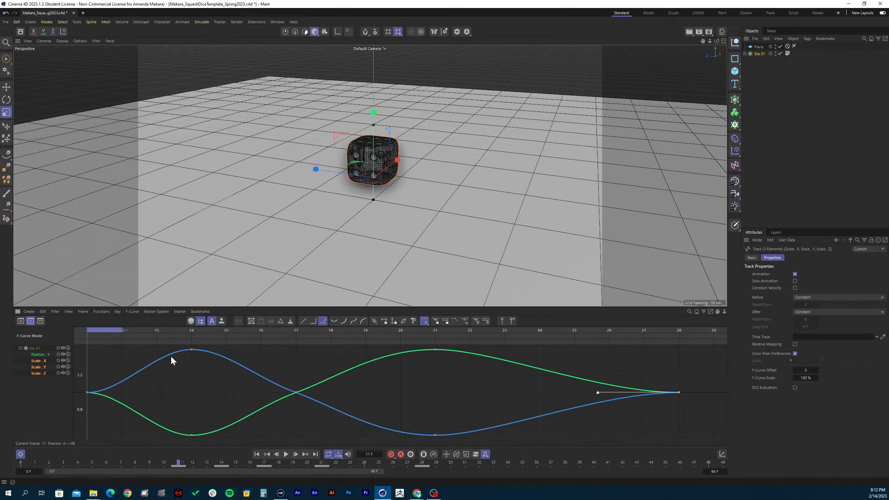
- Scrub the squash and stretch through frames 17 and 21 to frame 28 and save the project
left_click_drag(98, 332, 289, 333)
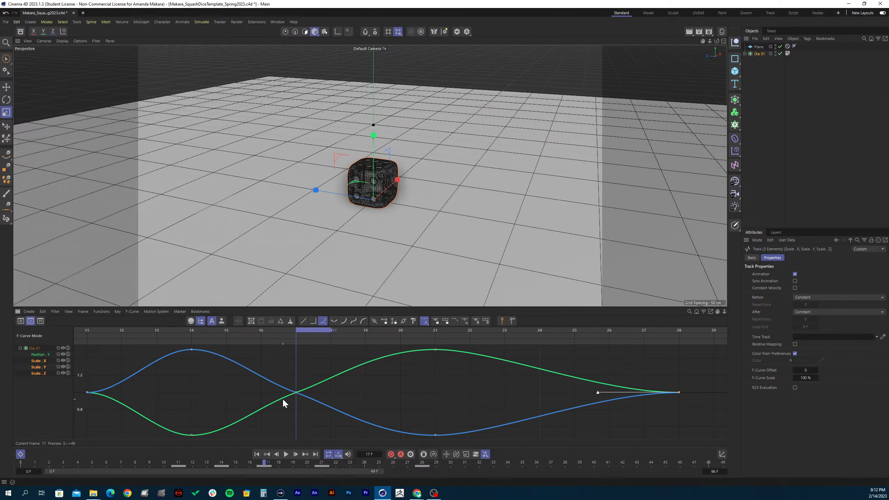
left_click_drag(314, 330, 443, 331)
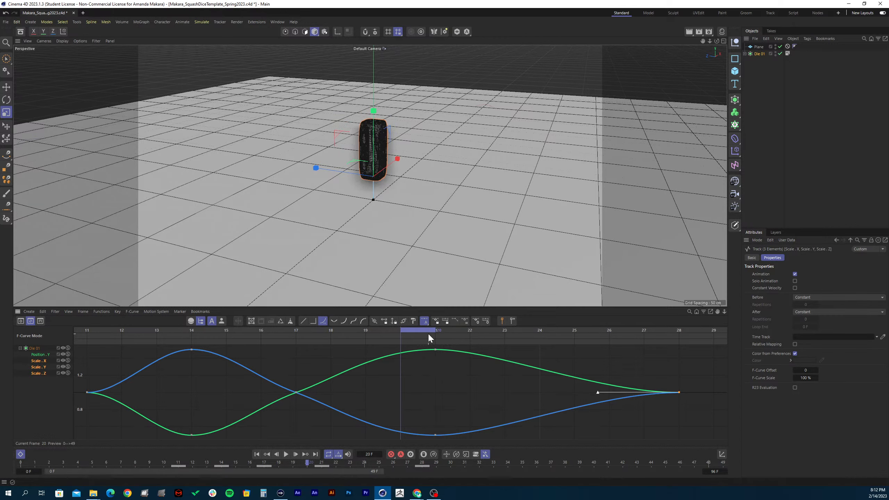
left_click(450, 331)
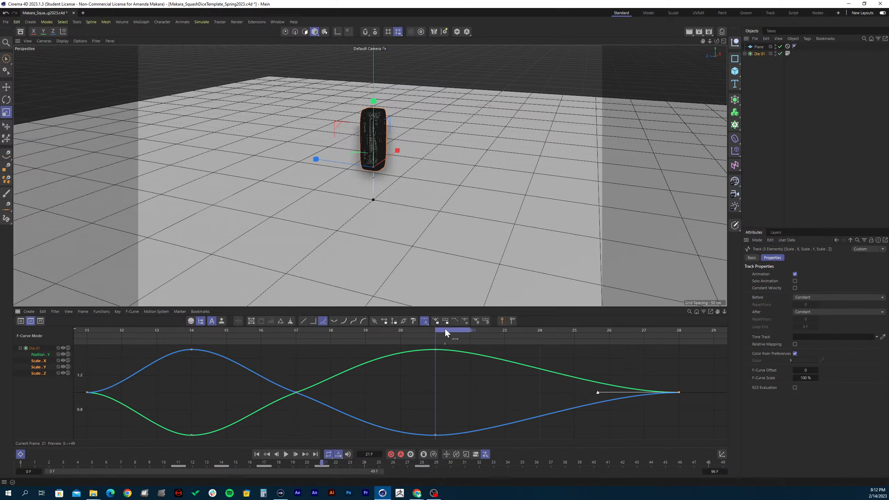
left_click_drag(471, 328, 672, 337)
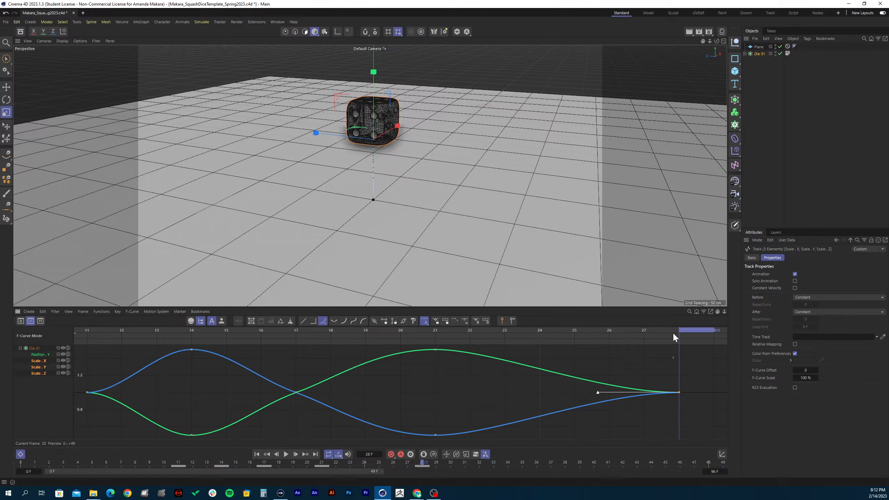
key("ctrl+s")
- Show all of Die 01's position and scale curves framed in full and scrub to frame 40 before the second landing
left_click(42, 356)
left_click_drag(46, 387, 33, 351)
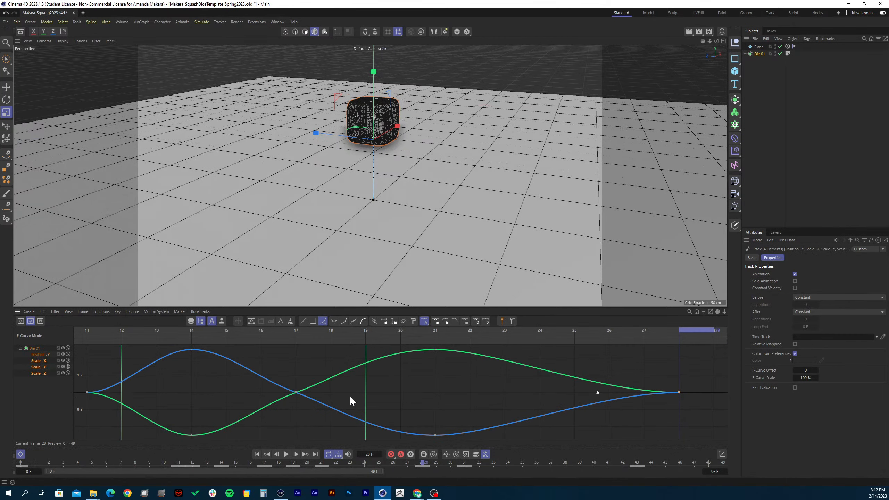
key("h")
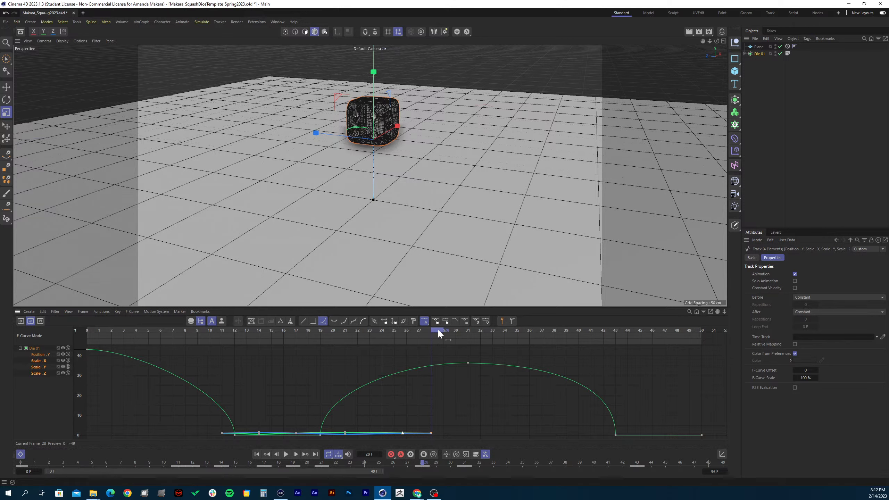
left_click_drag(437, 329, 543, 328)
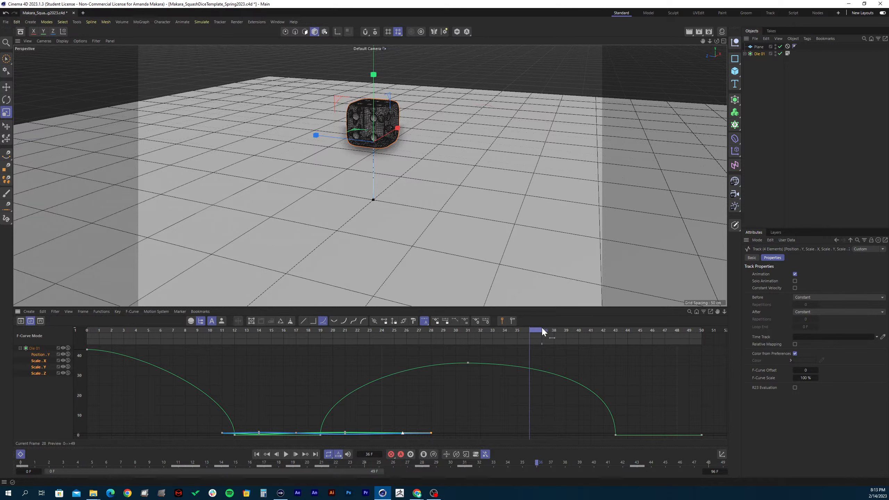
left_click_drag(543, 329, 587, 329)
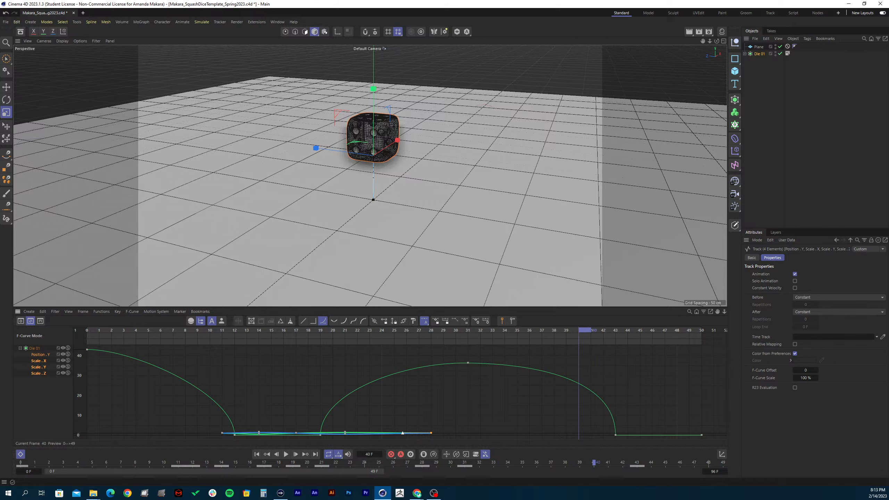
- Show only the scale curves framed in full and select the Scale X, Y and Z keys at frames 14 and 17
key("space")
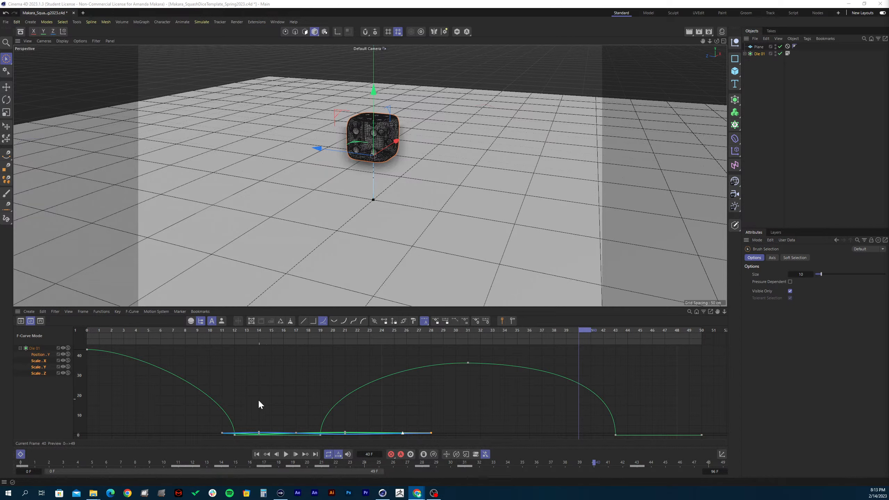
left_click(13, 387)
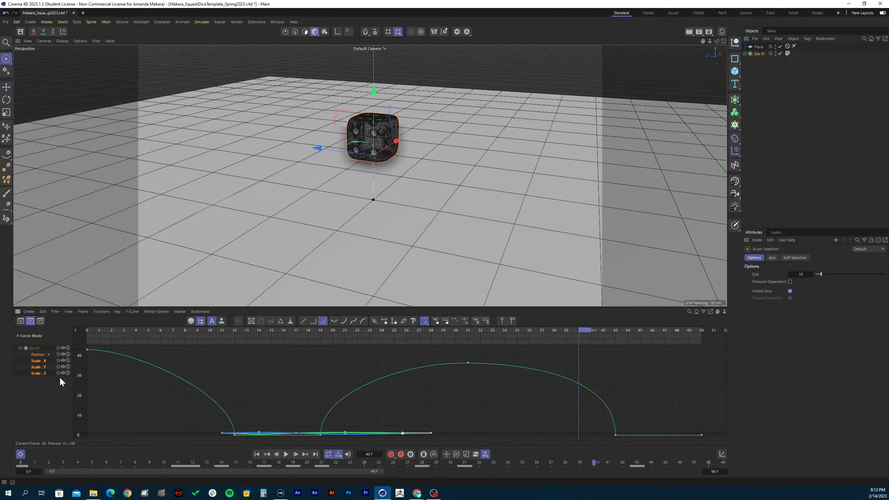
left_click(48, 384)
left_click_drag(48, 382, 32, 362)
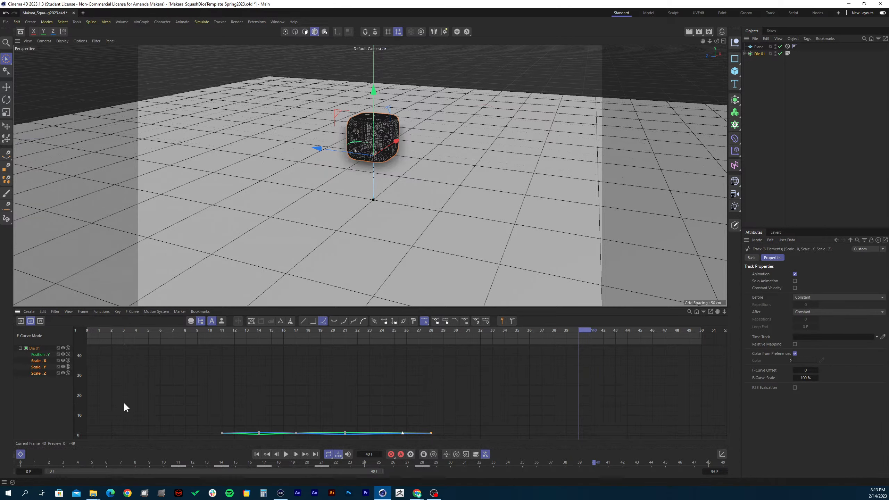
key("h")
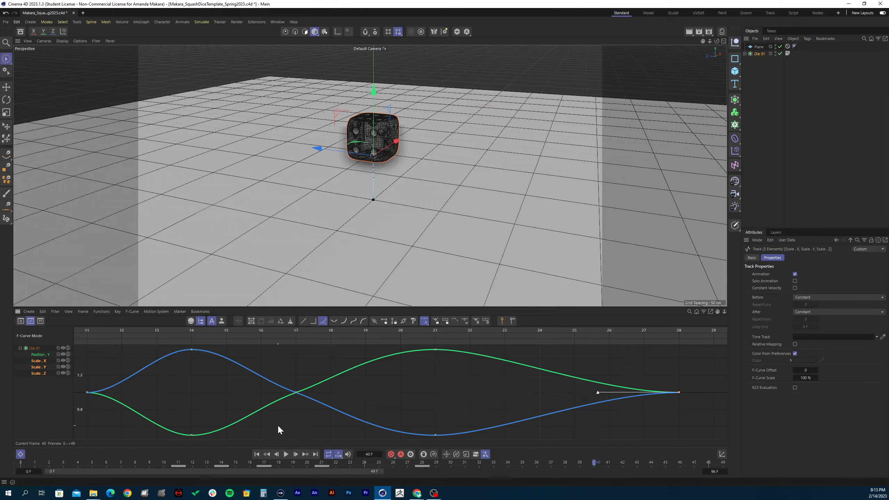
left_click_drag(321, 422, 132, 343)
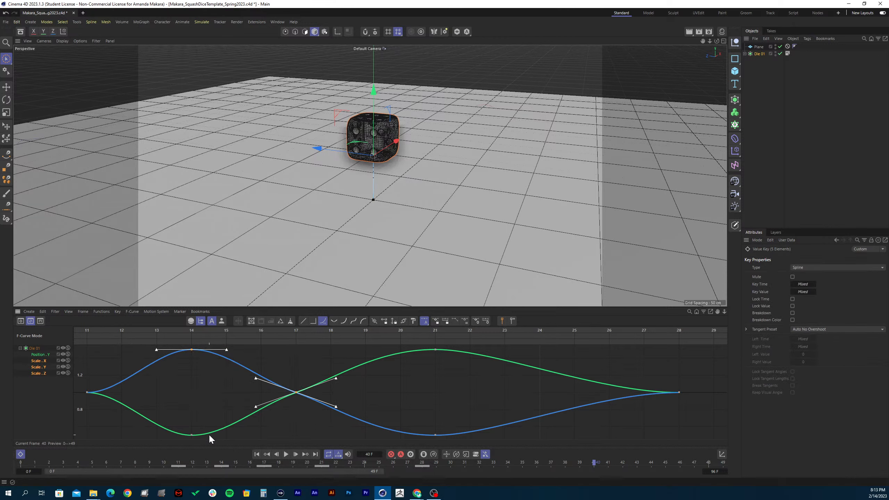
left_click_drag(166, 403, 206, 454)
scroll(417, 391, "down", 5, "ctrl")
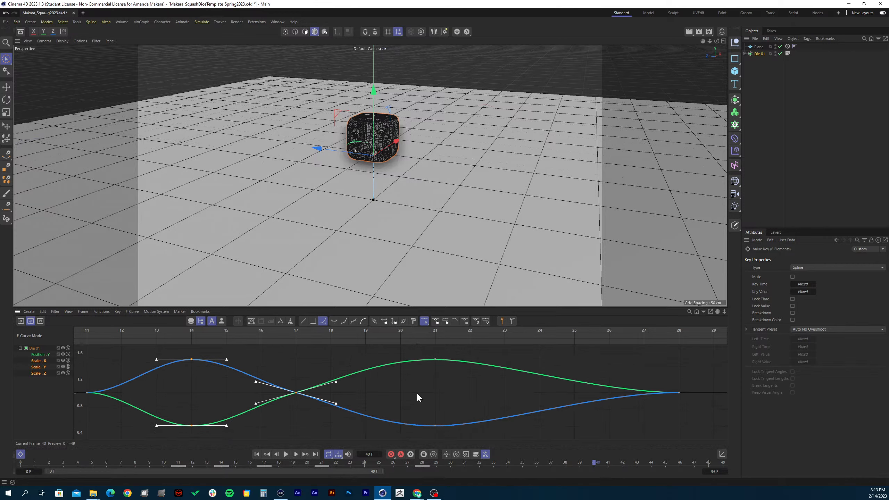
scroll(417, 392, "up", 5, "ctrl")
scroll(417, 392, "down", 5, "ctrl")
scroll(417, 391, "up", 5, "ctrl")
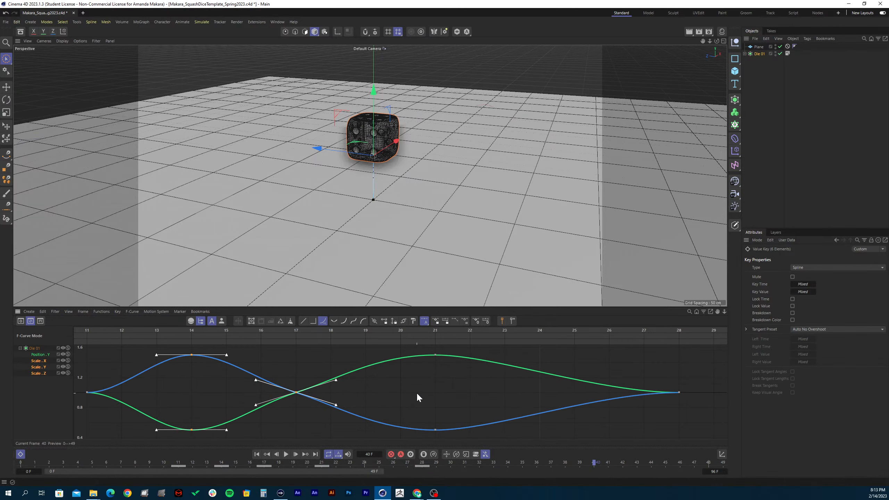
scroll(417, 392, "down", 5, "ctrl")
scroll(417, 392, "up", 4, "ctrl")
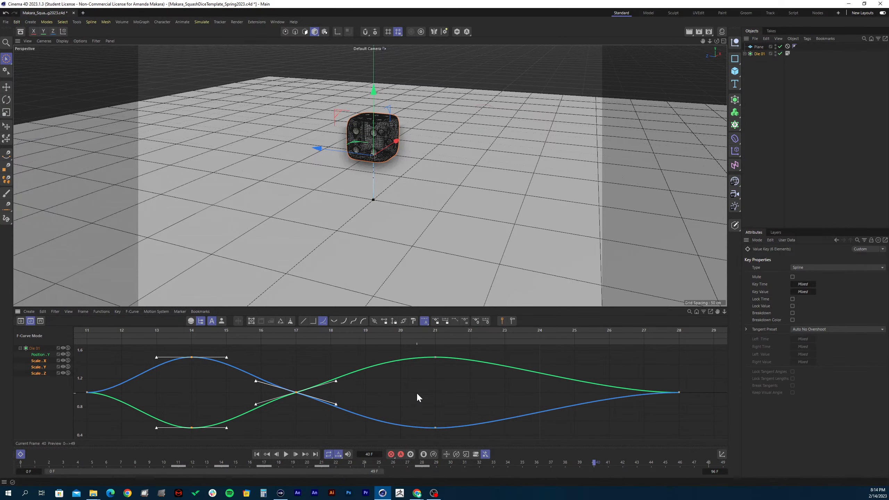
scroll(281, 401, "down", 3, "ctrl")
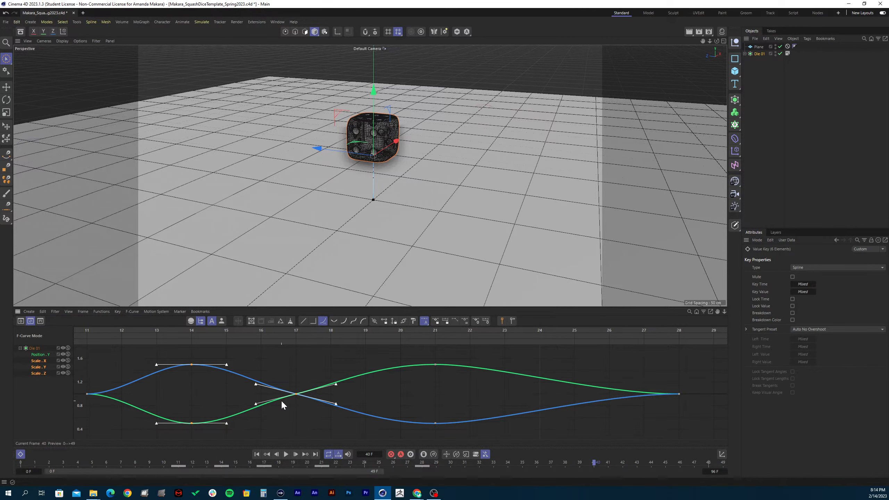
scroll(282, 401, "down", 5, "ctrl")
scroll(281, 401, "up", 5, "ctrl")
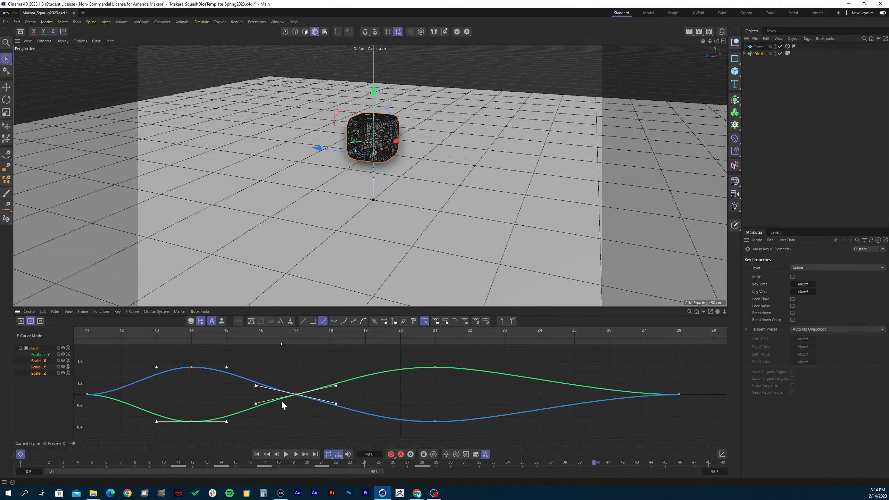
scroll(282, 401, "down", 5, "ctrl")
scroll(281, 401, "up", 5, "ctrl")
scroll(282, 402, "up", 3, "ctrl")
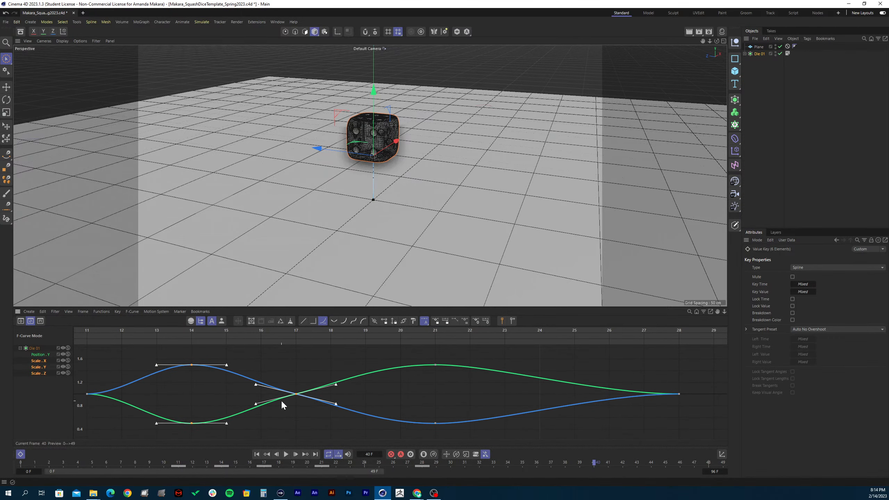
- Move to frame 28 and duplicate the Scale X, Y and Z keys of frames 14 and 17 to frames 30 and 33
left_click_drag(282, 401, 209, 417)
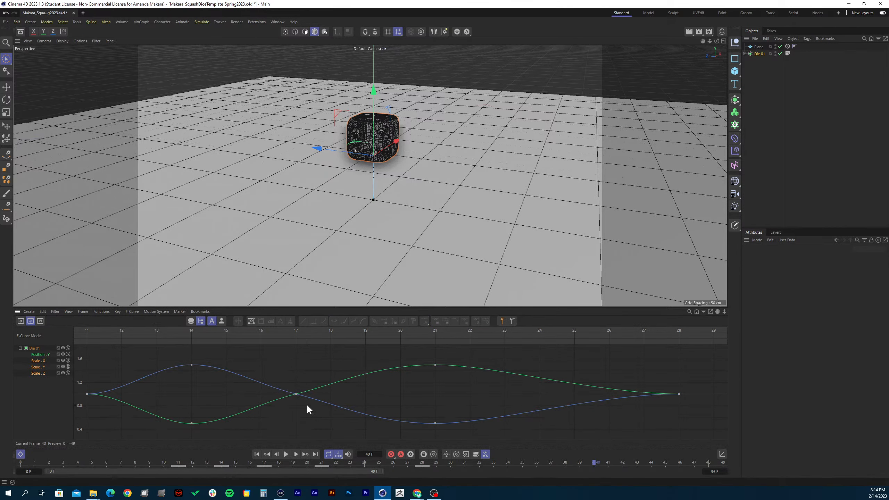
right_click_drag(307, 405, 217, 391, "alt")
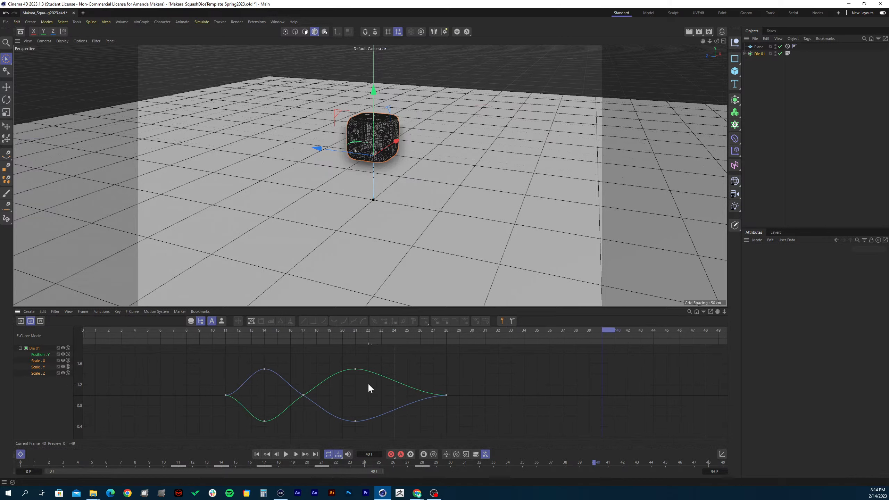
mouse_move(466, 328)
left_mouse_down()
mouse_move(439, 332)
mouse_move(450, 331)
left_mouse_up()
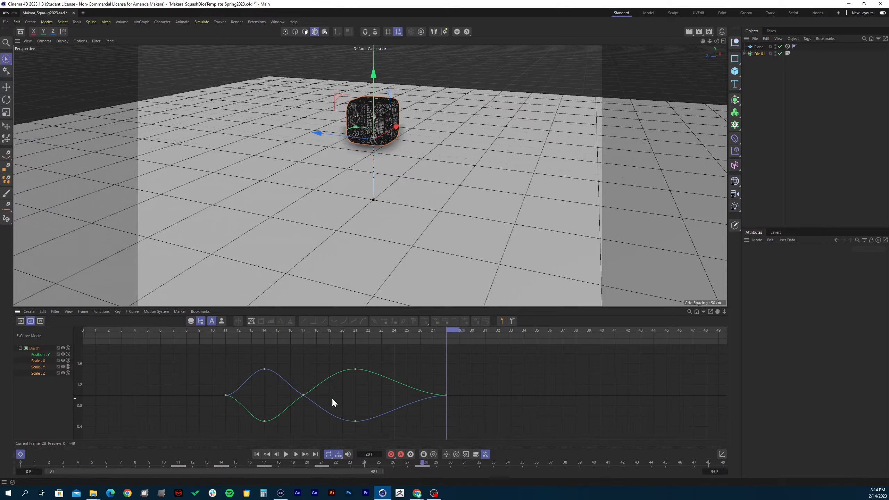
left_click_drag(286, 424, 249, 366)
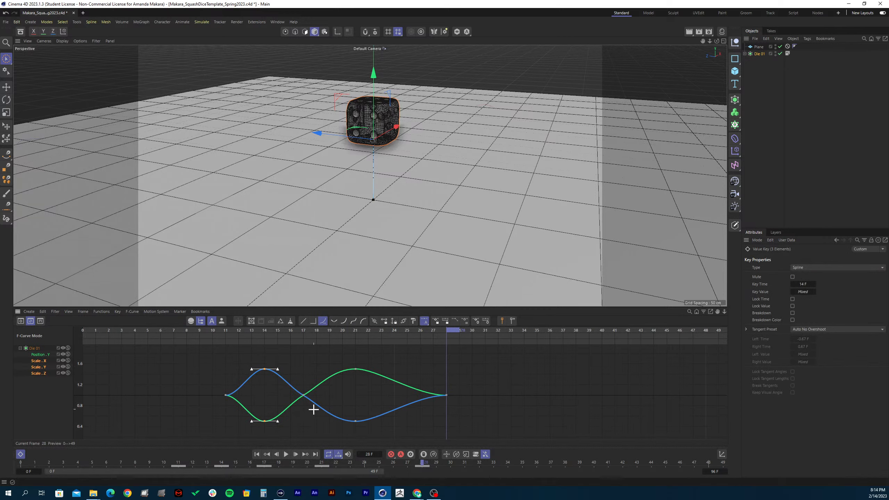
left_click_drag(313, 408, 265, 376, "shift")
left_click_drag(304, 398, 509, 393, "ctrl")
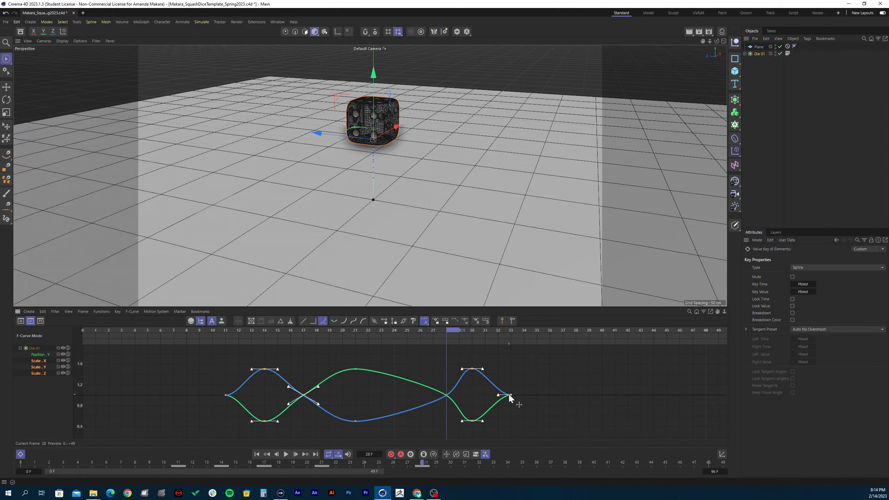
left_click(508, 393)
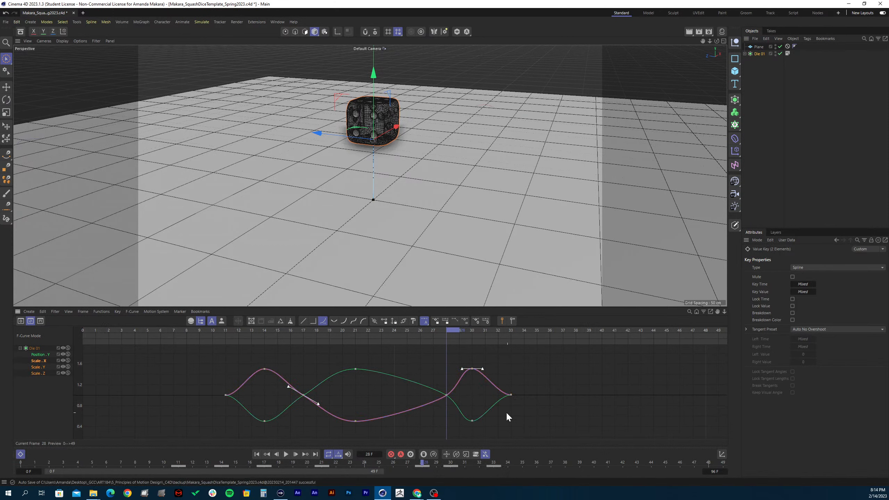
left_click(409, 415)
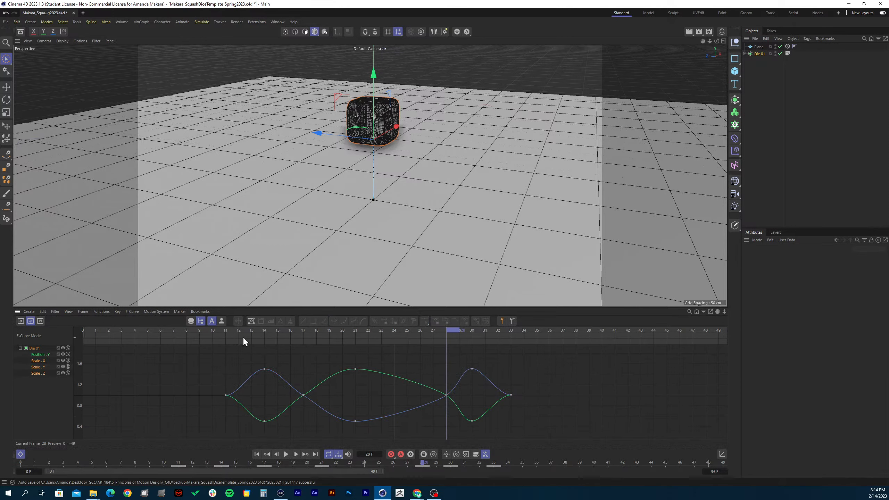
- Play the animation from frame 8 to check the duplicated squash during the second bounce
left_click_drag(287, 328, 188, 336)
key("F8")
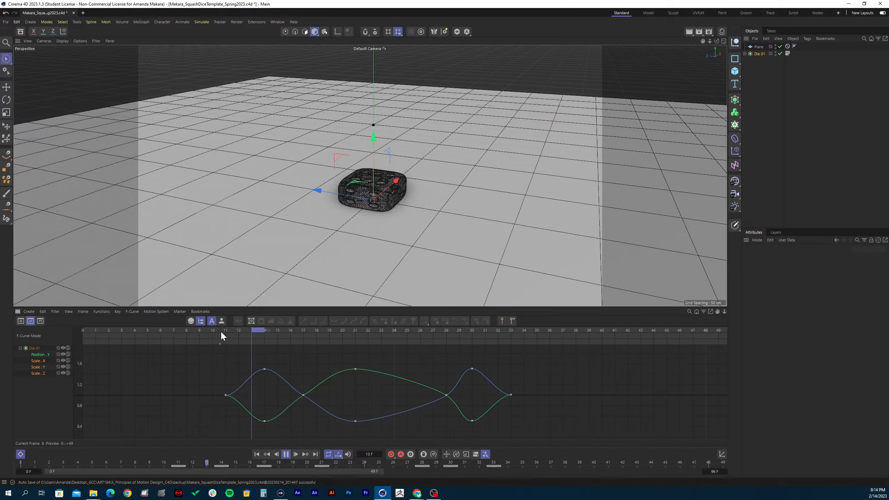
key("F8")
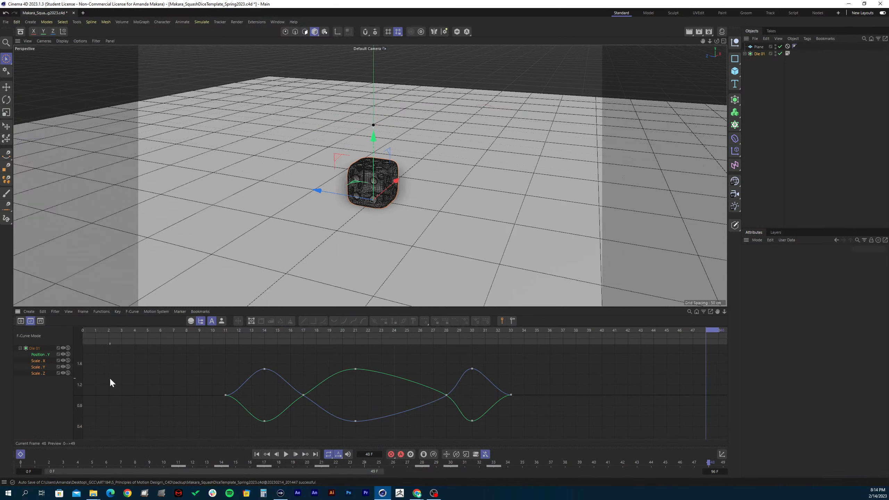
- Show all of Die 01's position and scale curves framed in full and scrub to frame 34
left_click(38, 349)
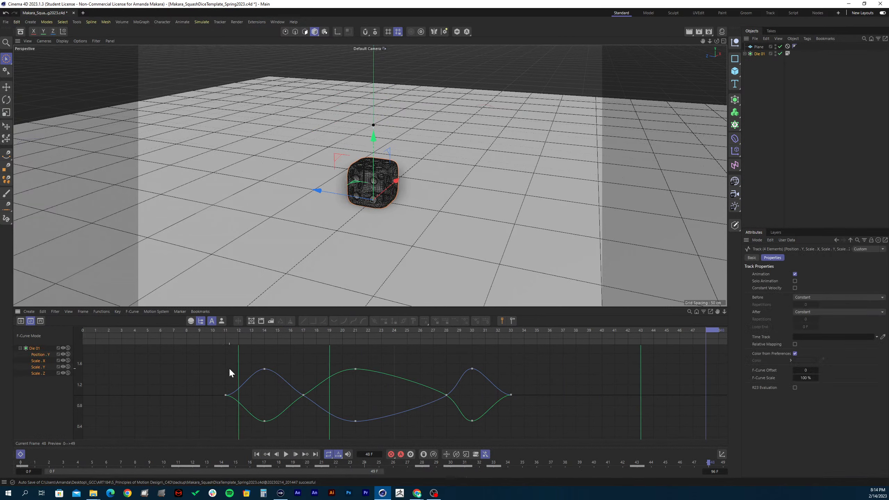
key("h")
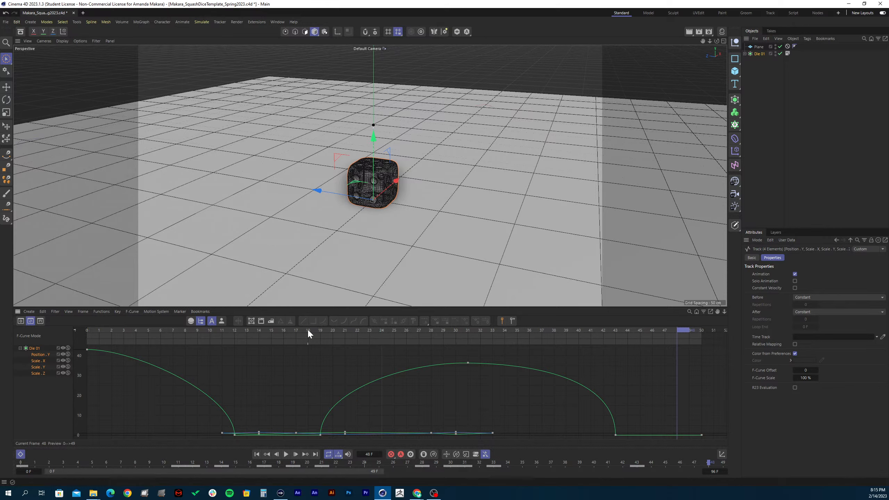
left_click_drag(308, 329, 501, 331)
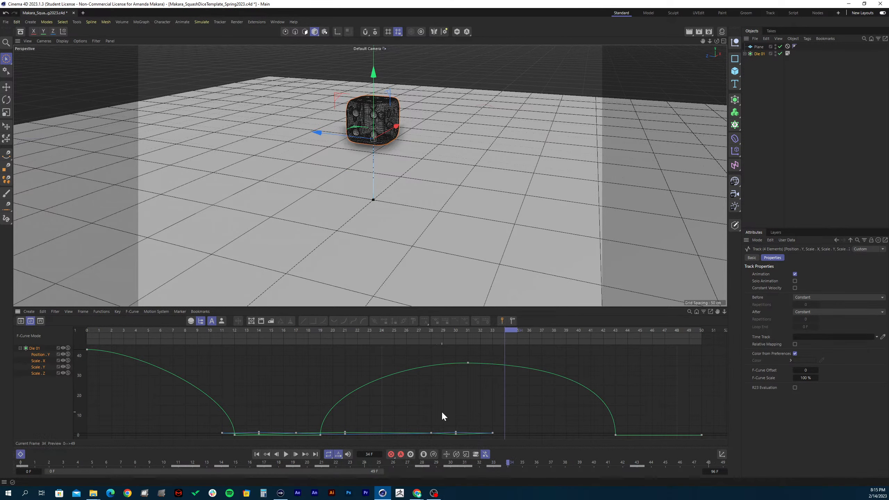
- Try moving the scale keys at frames 28, 30 and 33 to frames 42, 44 and 47, and undo the move
left_click_drag(419, 415, 576, 427)
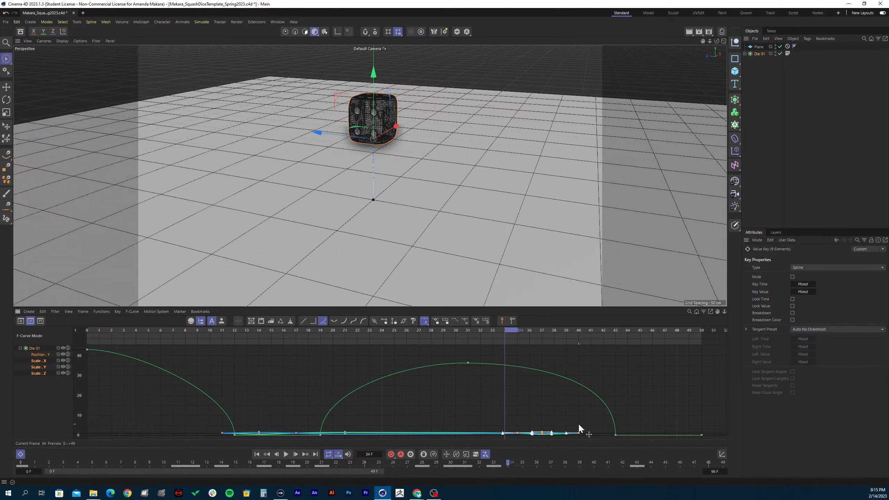
left_click_drag(578, 423, 681, 422)
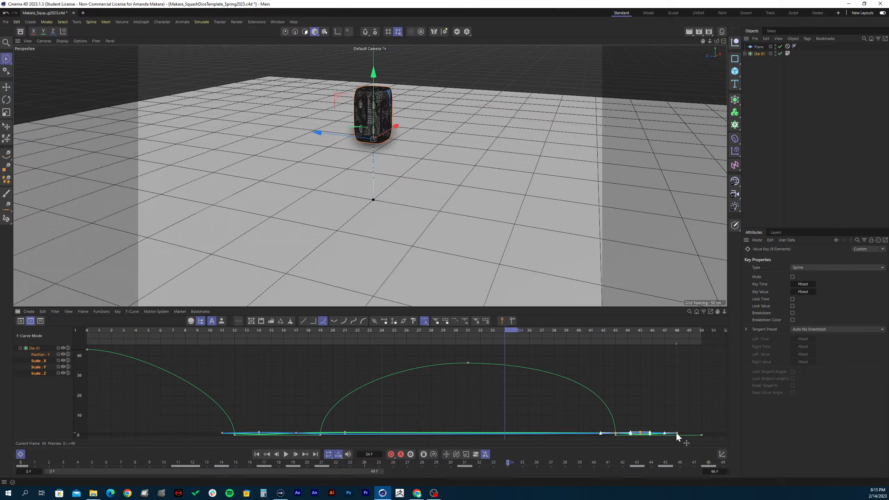
left_click_drag(676, 432, 666, 433)
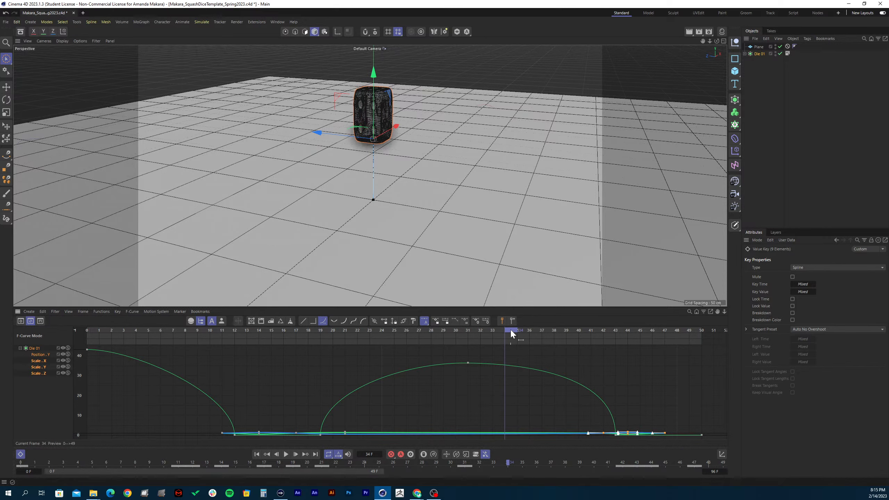
left_click_drag(510, 328, 454, 356)
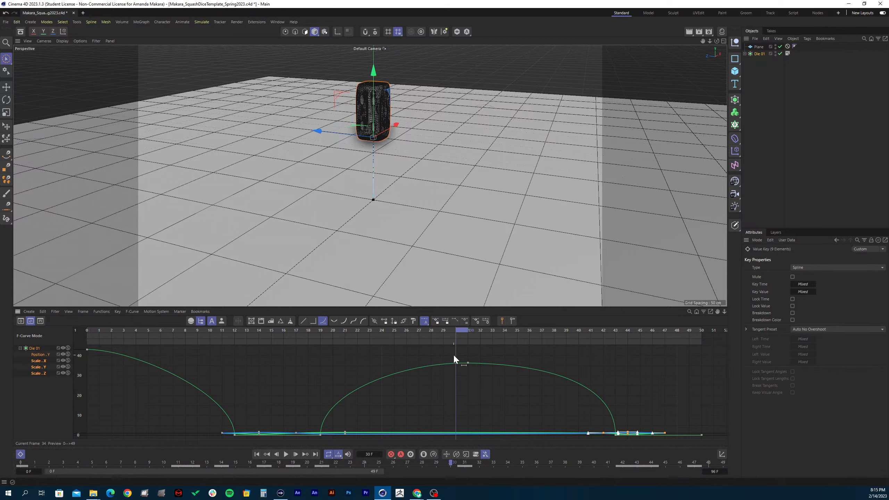
key("ctrl+z")
key("ctrl+z")
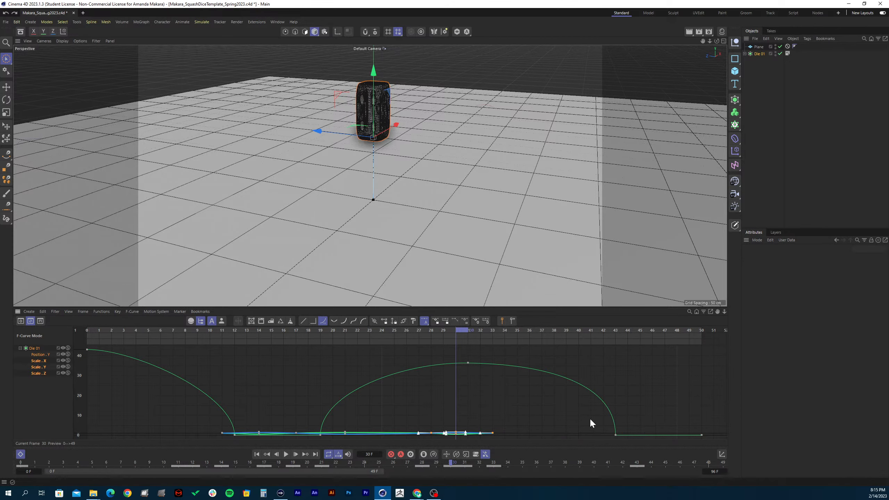
- Move the scale keys at frames 30 and 33 to 45 and 48, and duplicate the frame 28 scale keys to frame 41
left_click(440, 425)
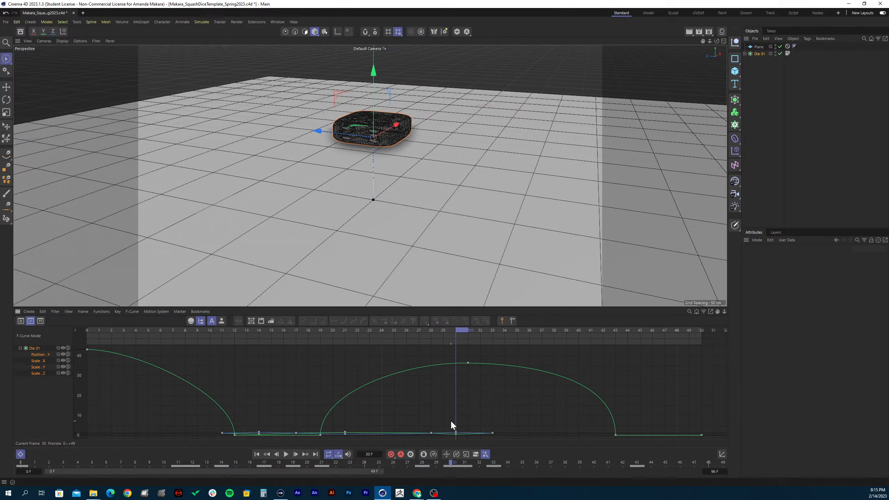
left_click_drag(451, 425, 674, 433)
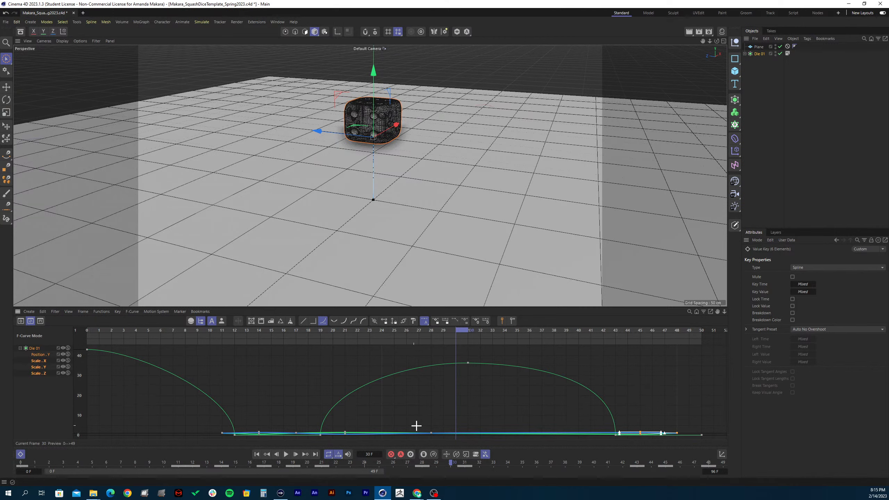
left_click_drag(416, 425, 437, 438)
left_click_drag(496, 332, 592, 334)
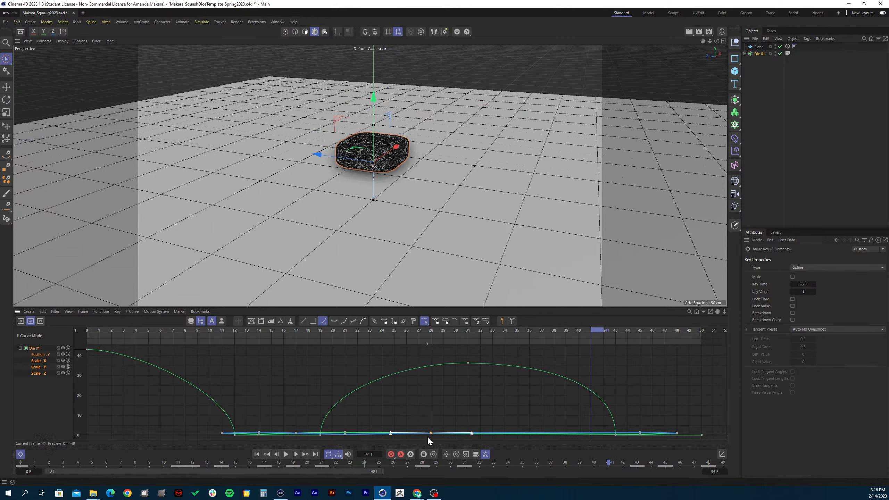
left_click_drag(431, 432, 594, 434)
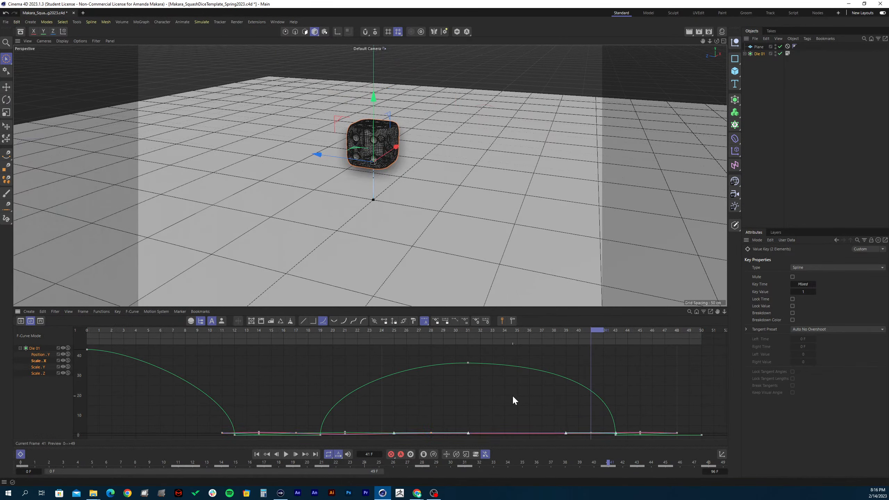
- Play the animation from frame 12 to check the squash timing at the second landing
left_click_drag(375, 332, 233, 335)
key("F8")
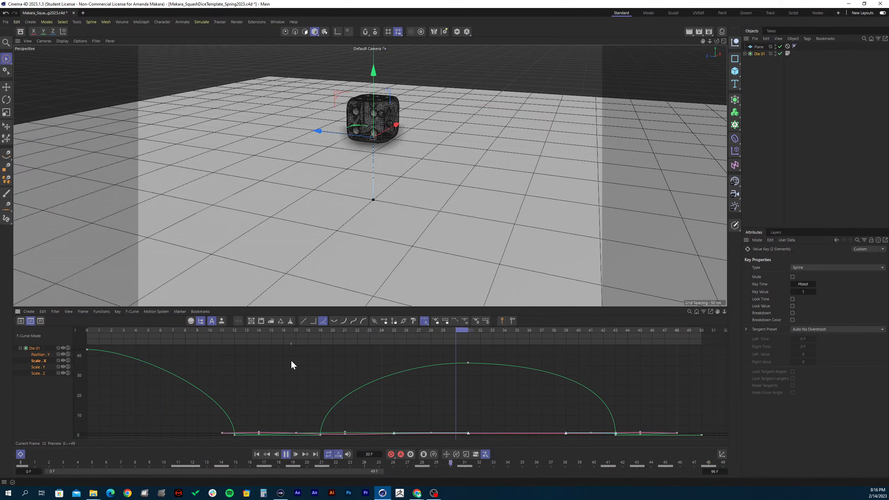
key("F8")
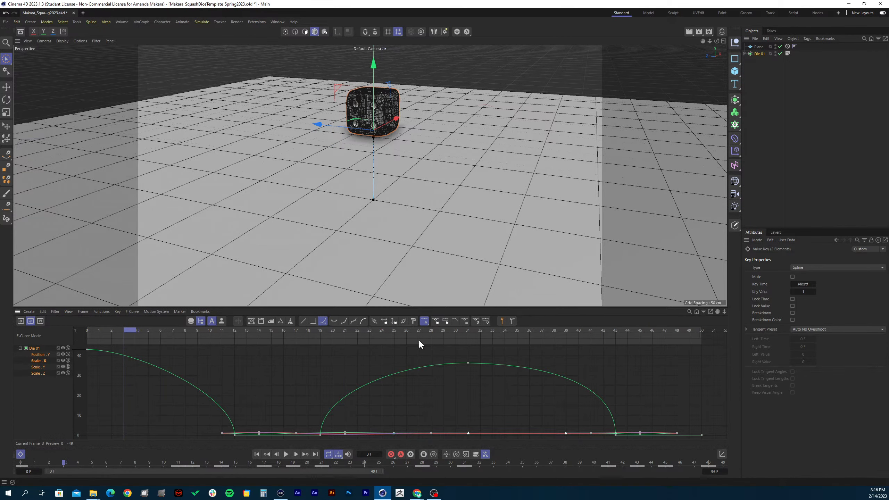
- Try deleting all keys from frame 41 to frame 48 on the position and scale curves, and undo the deletion
left_click_drag(567, 420, 685, 439)
key("Delete")
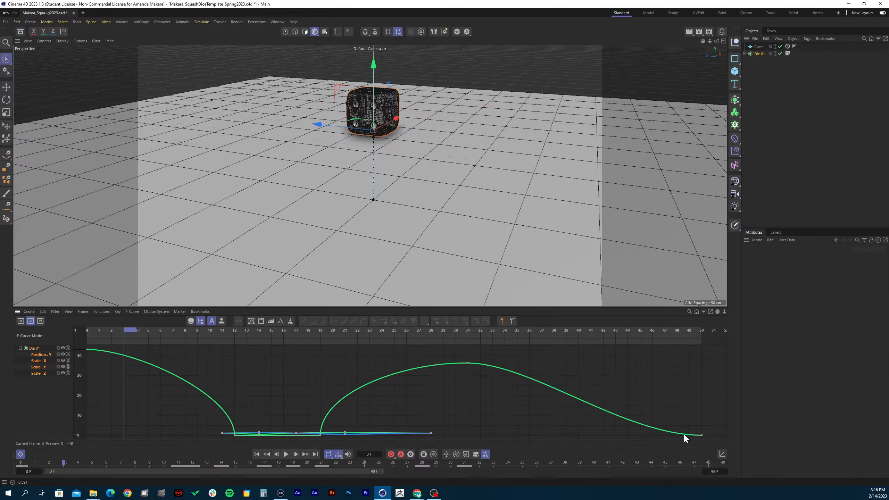
key("ctrl+z")
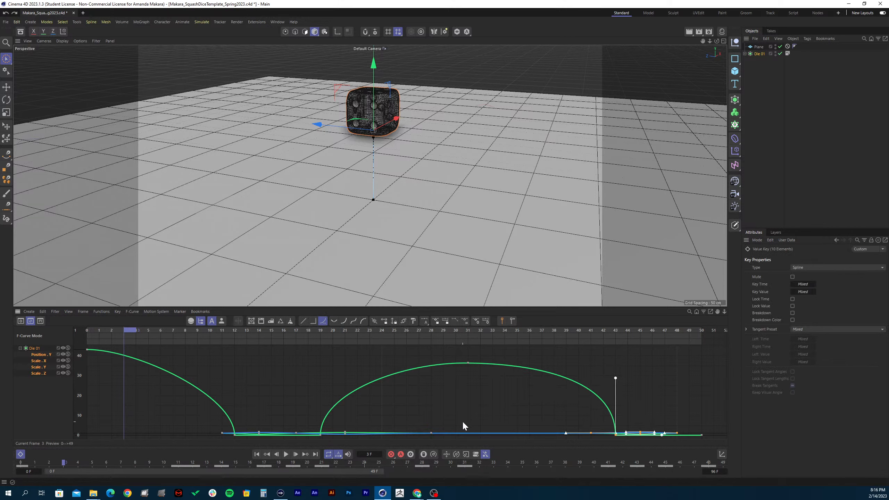
- Show only the scale curves, try deleting their keys at frames 41, 45 and 48, and undo the deletion
left_click_drag(48, 384, 38, 362)
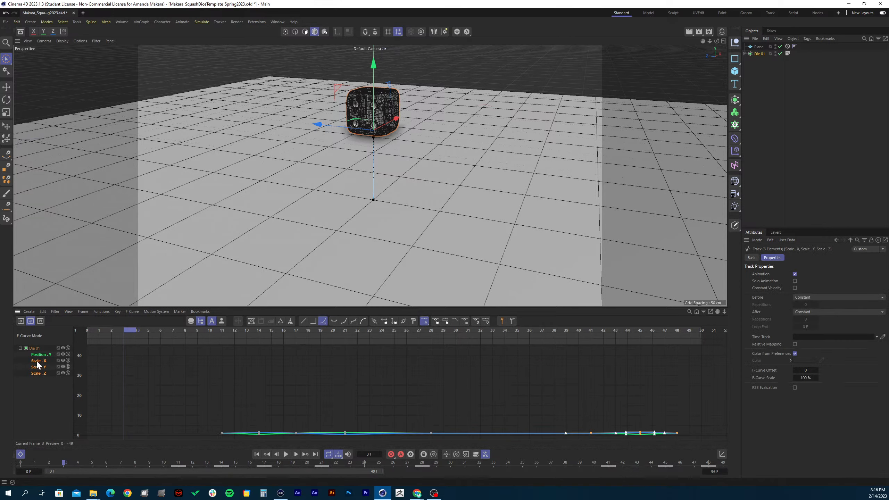
left_click(601, 402)
left_click_drag(555, 404, 701, 444)
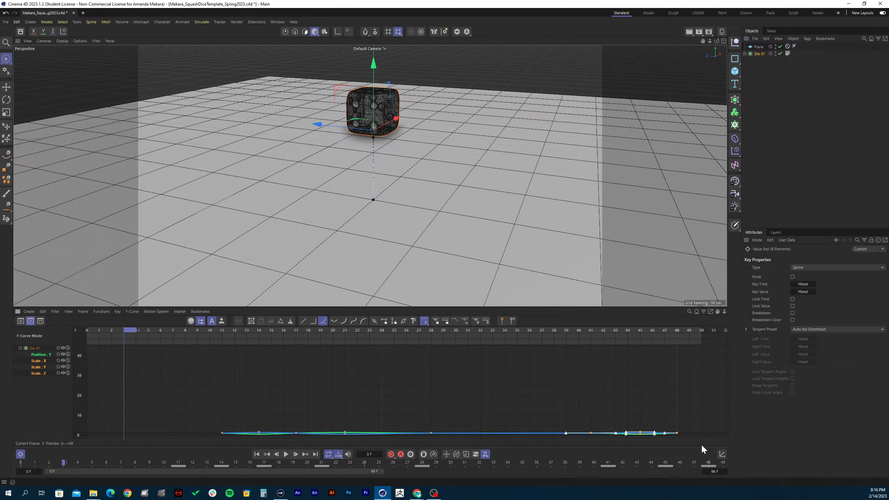
key("Delete")
key("ctrl+z")
left_click(590, 407)
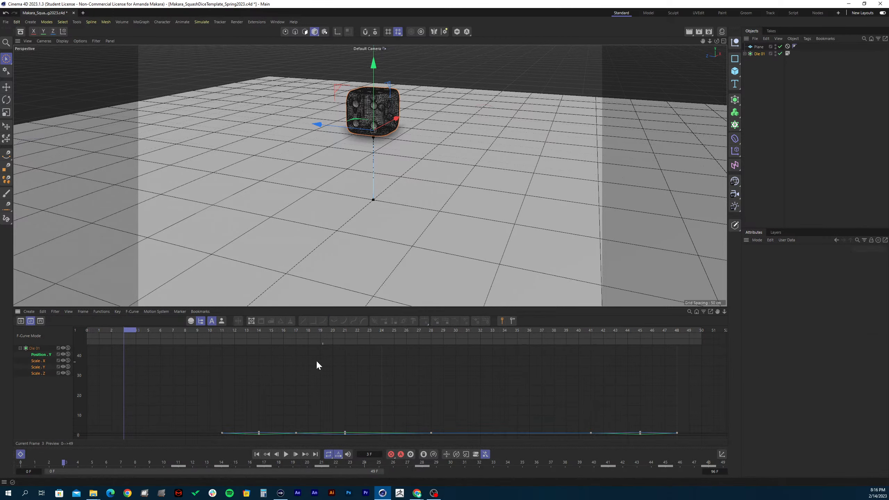
- Switch the timeline to the Dope Sheet and delete only the scale keys at frames 41, 45 and 48
left_click(21, 321)
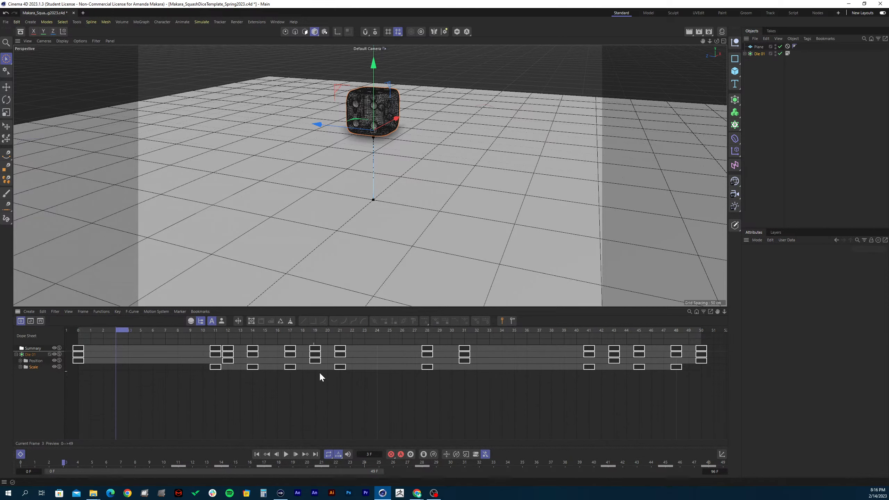
left_click(33, 367)
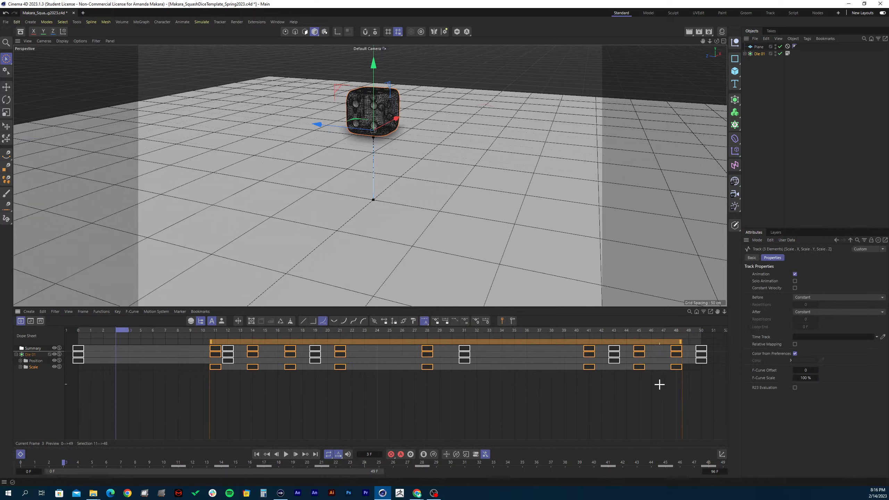
left_click_drag(687, 377, 634, 343)
left_click_drag(597, 378, 581, 336, "shift")
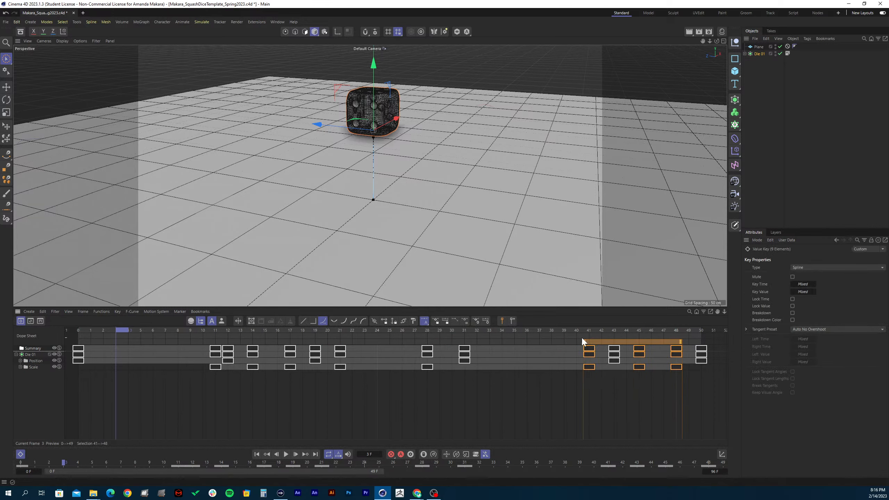
key("Delete")
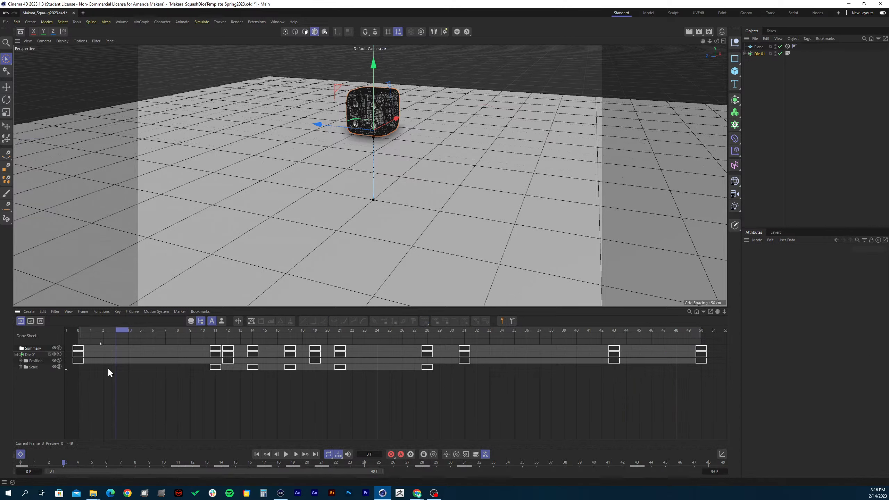
- Copy the scale key at frame 28 to frame 34 and move the playhead to frame 42
left_click(33, 367)
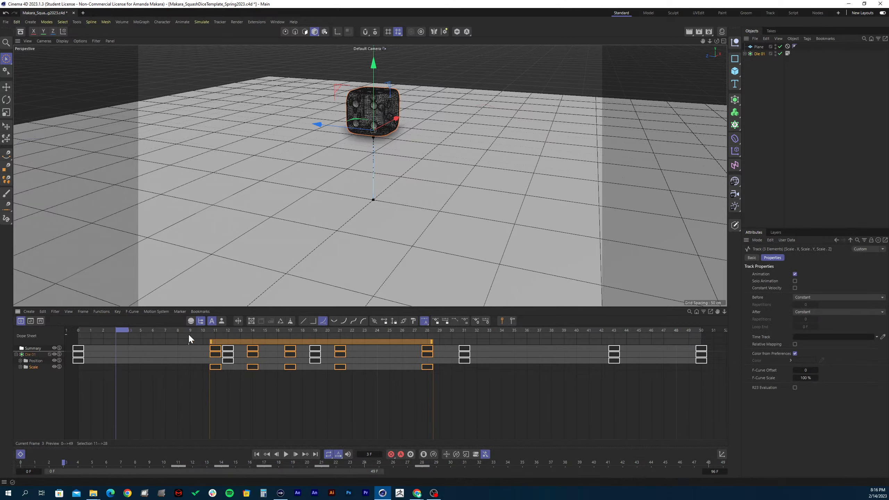
left_click_drag(93, 332, 421, 329)
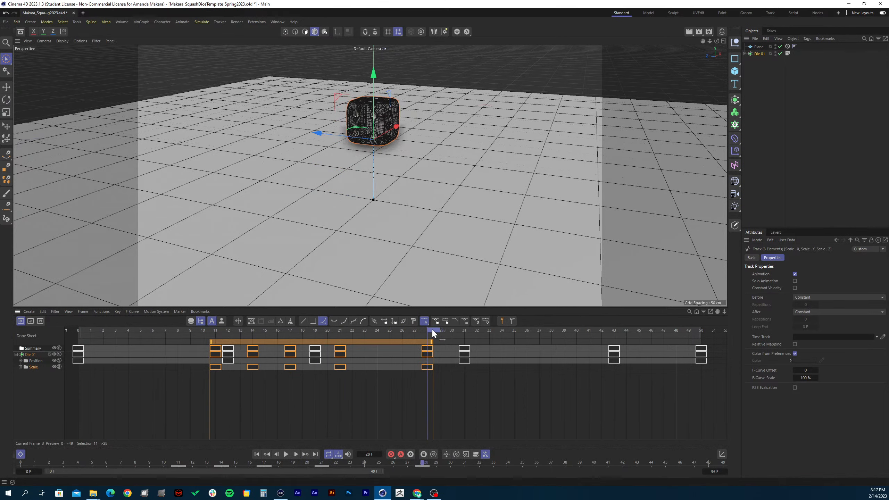
left_click_drag(433, 333, 507, 336)
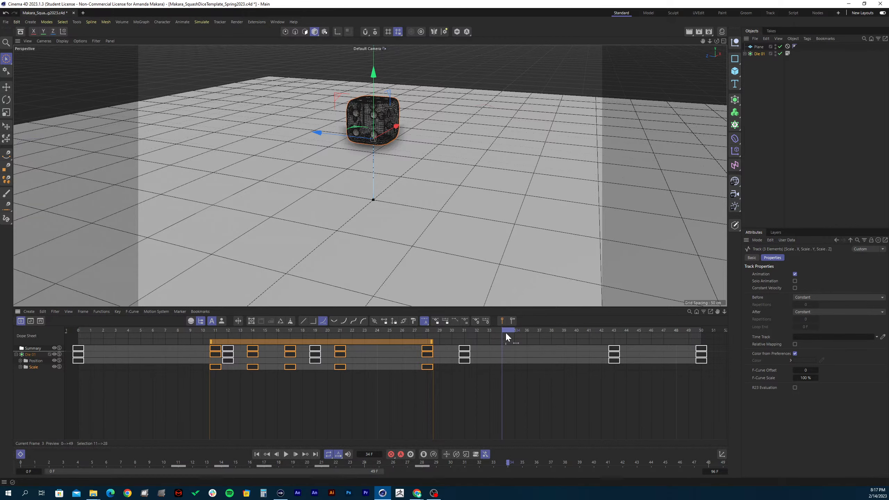
left_click_drag(438, 377, 403, 338)
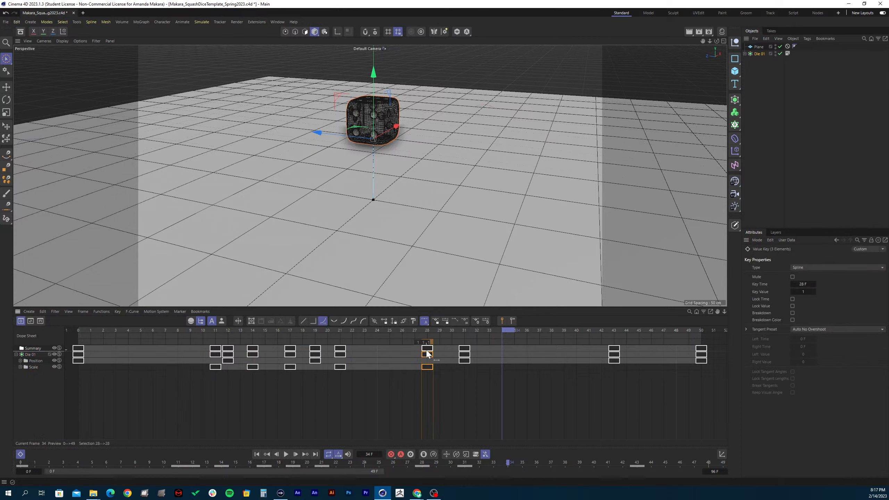
left_click_drag(427, 351, 597, 333, "ctrl")
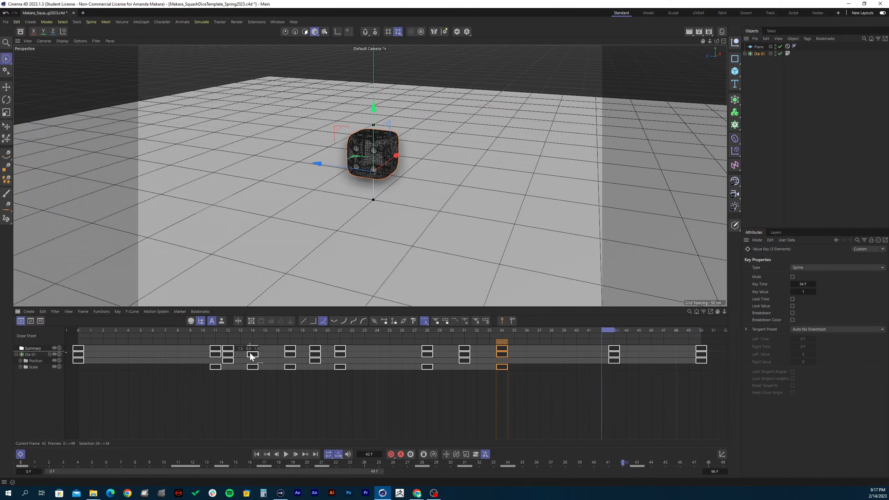
- Copy the first squash's scale keys at frames 11, 14 and 17 to frames 42, 45 and 48
left_click(35, 368)
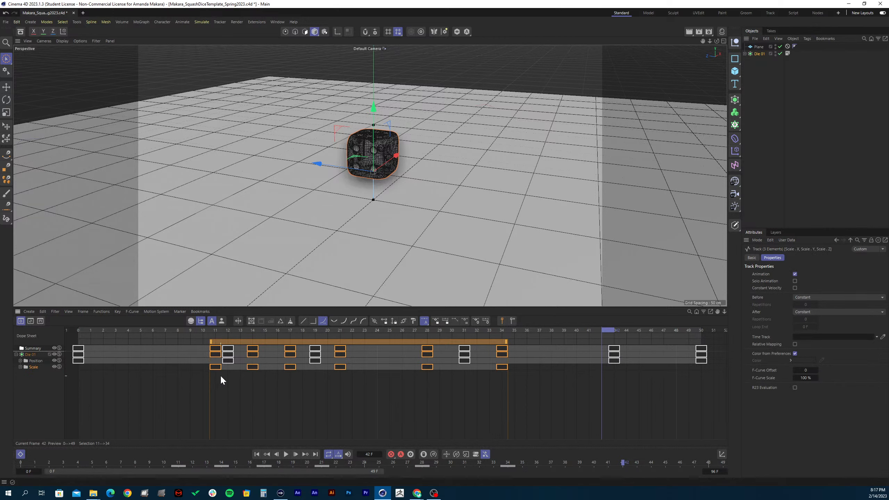
left_click_drag(220, 376, 598, 363)
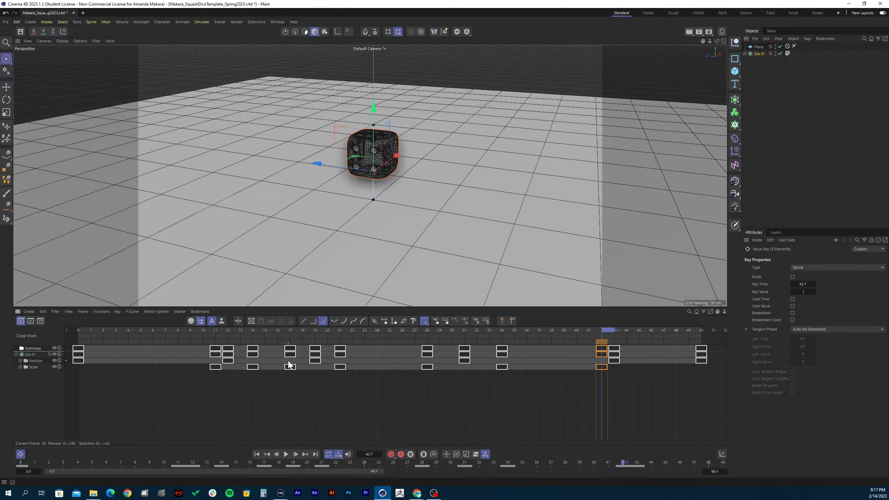
left_click(37, 366)
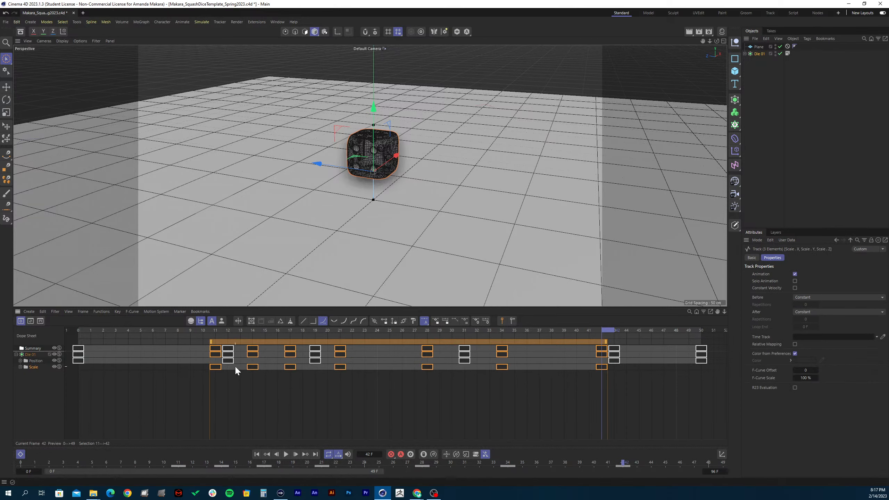
left_click(295, 379)
left_click_drag(301, 383, 637, 360)
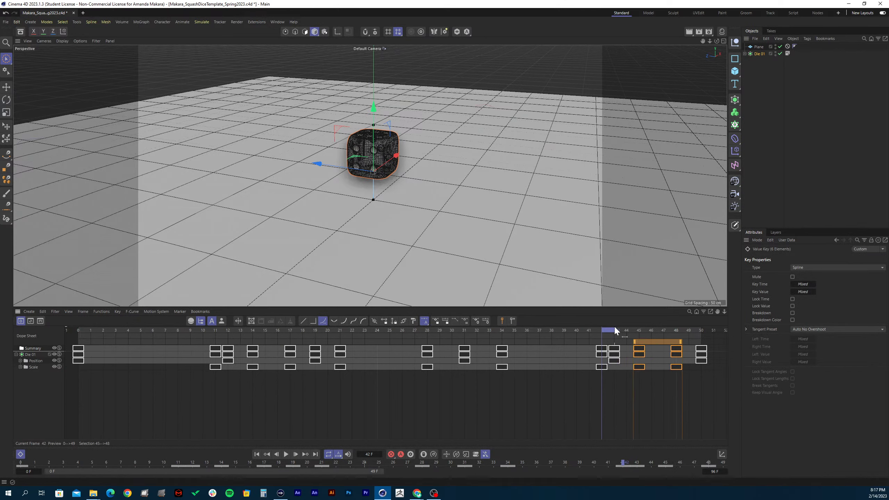
- Play the animation, and scrub up to frame 42 and between frames 28 and 32 to check the scale timing
left_click_drag(598, 330, 166, 339)
key("space")
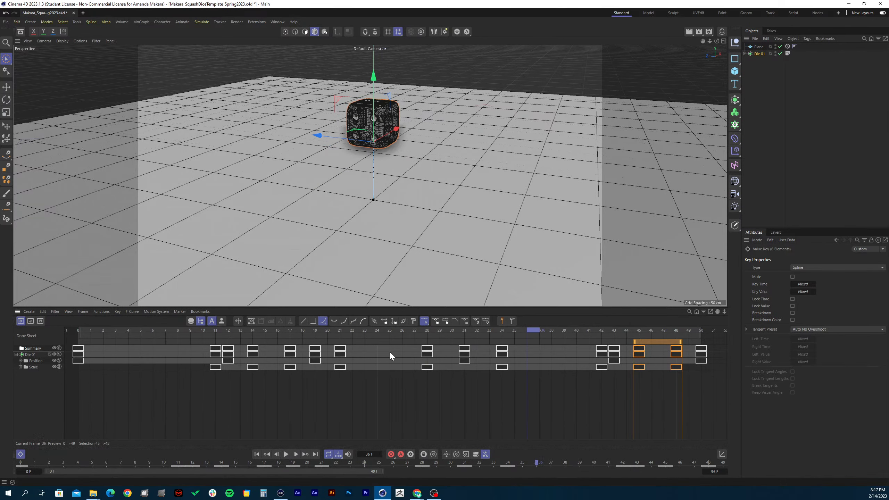
left_click_drag(524, 329, 607, 333)
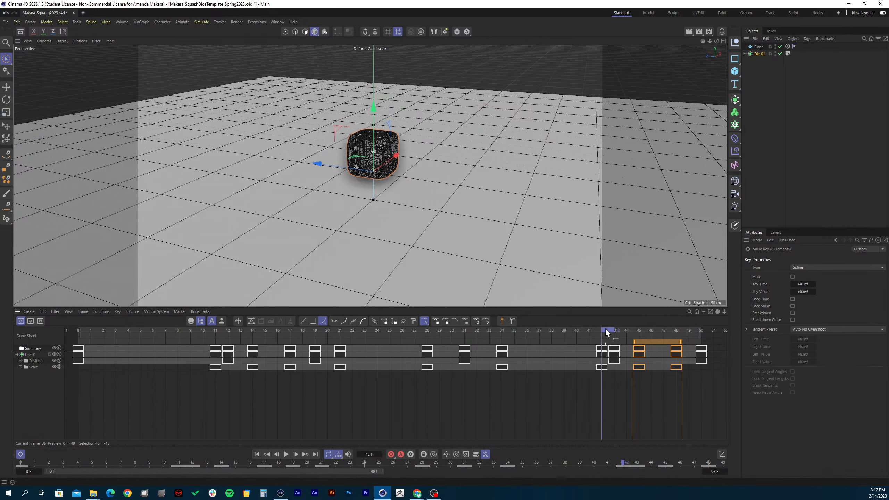
left_click(588, 359)
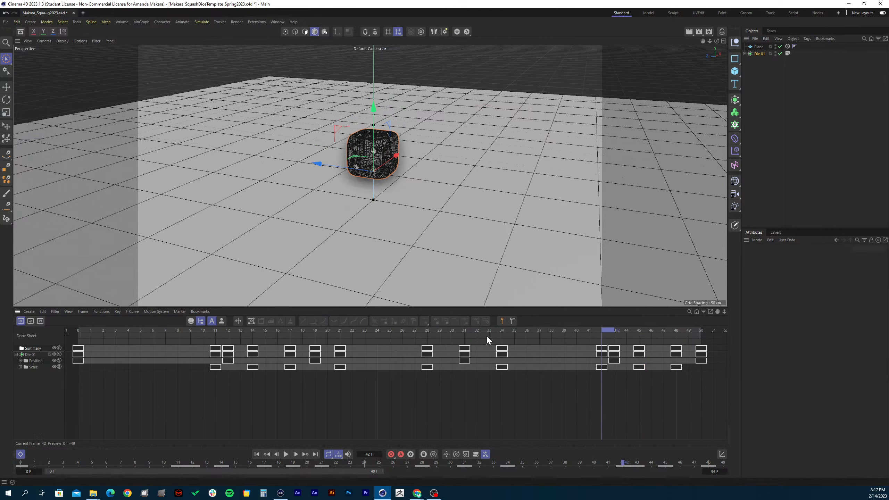
left_click_drag(429, 331, 473, 329)
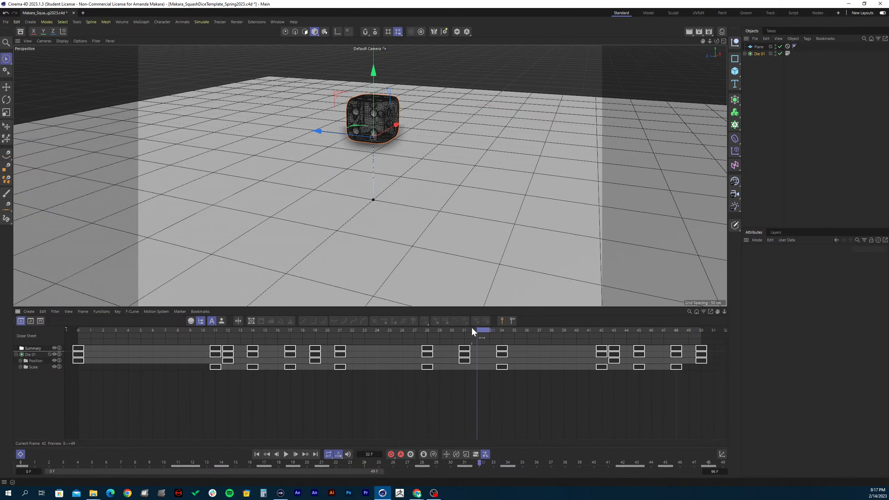
- Try deleting the scale key at frame 34, preview the animation, and undo the deletion
left_click_drag(516, 369, 499, 335)
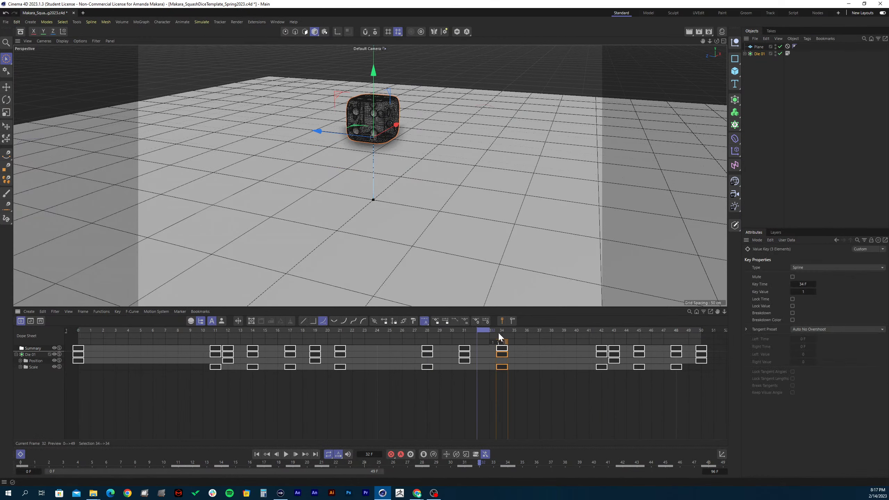
left_click(503, 331)
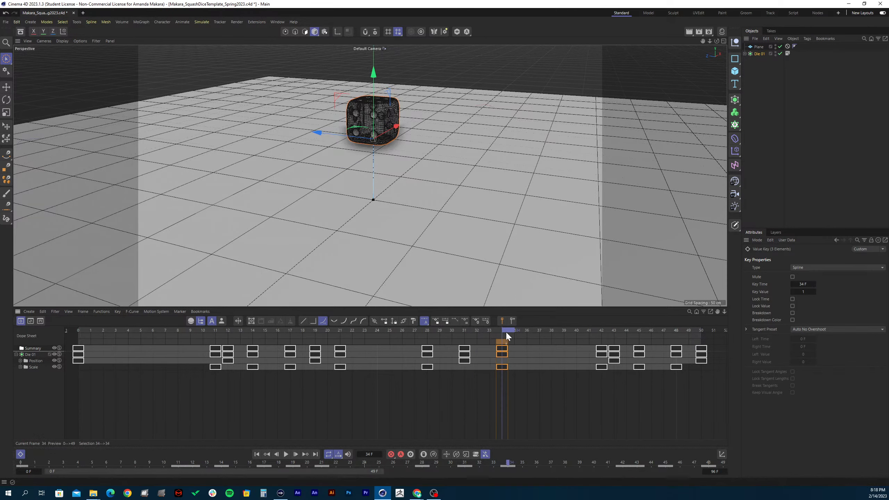
key("Delete")
key("F8")
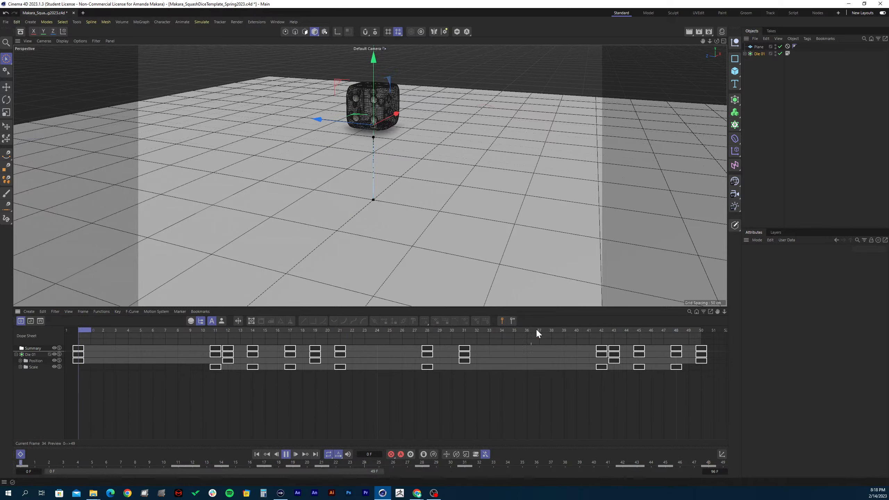
key("F8")
left_click(490, 331)
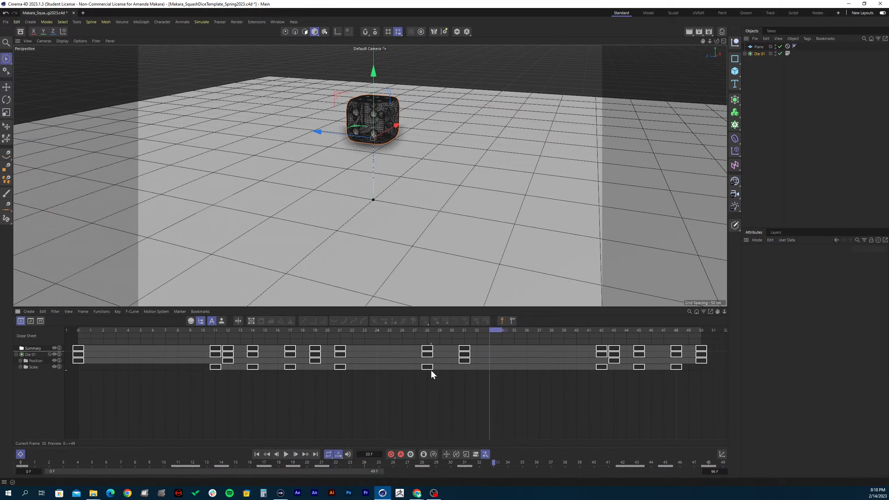
key("ctrl+v")
- Delete the scale key at frame 42 and scrub around it to review the fall
left_click_drag(500, 329, 609, 324)
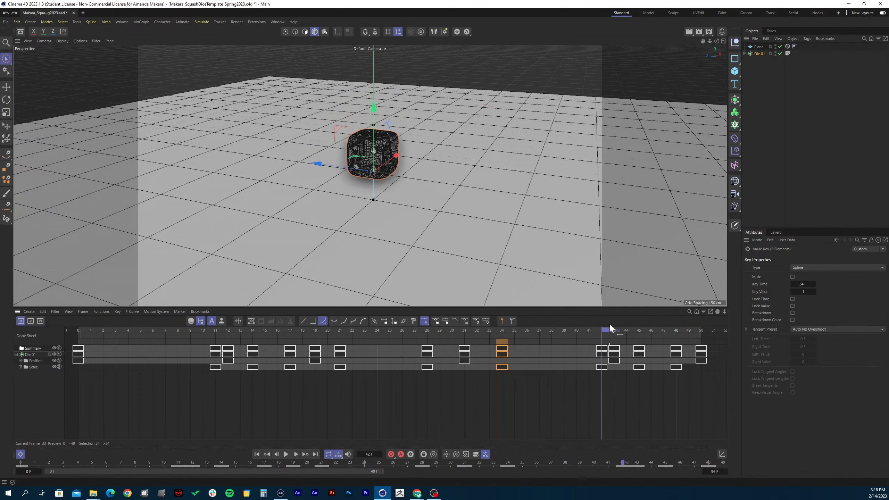
left_click(604, 354)
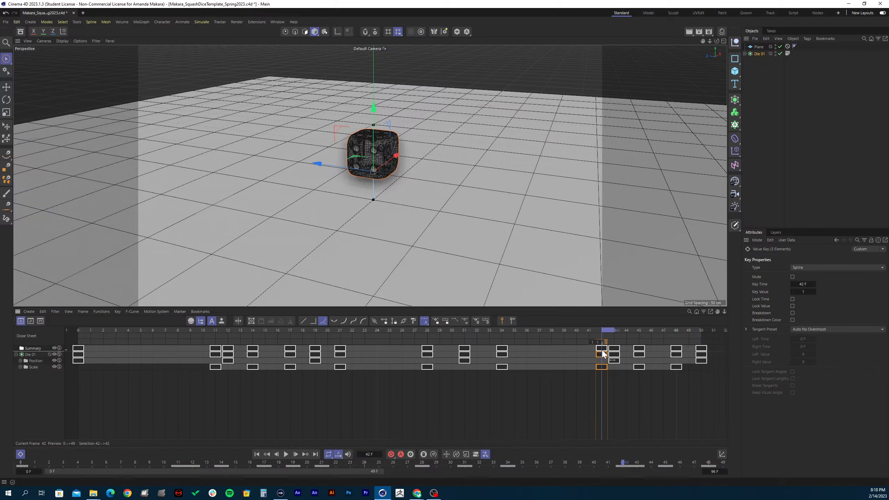
left_click(603, 354)
key("Delete")
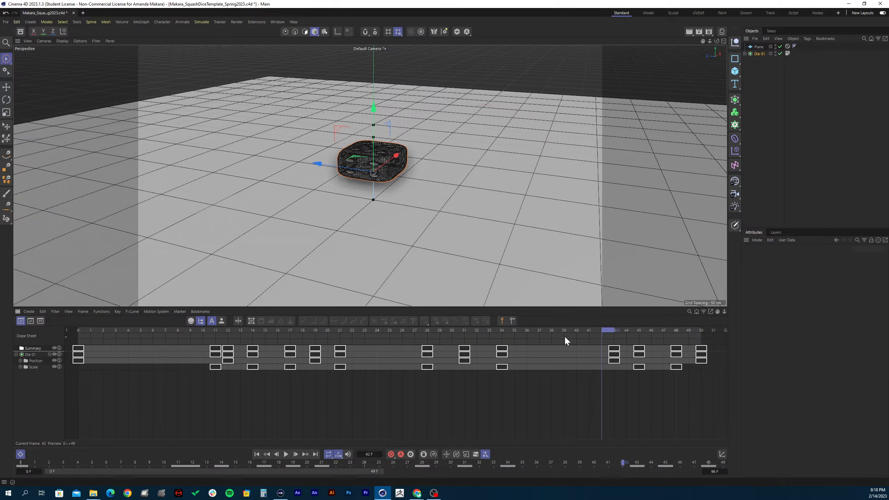
left_click_drag(574, 331, 597, 339)
left_click(501, 354)
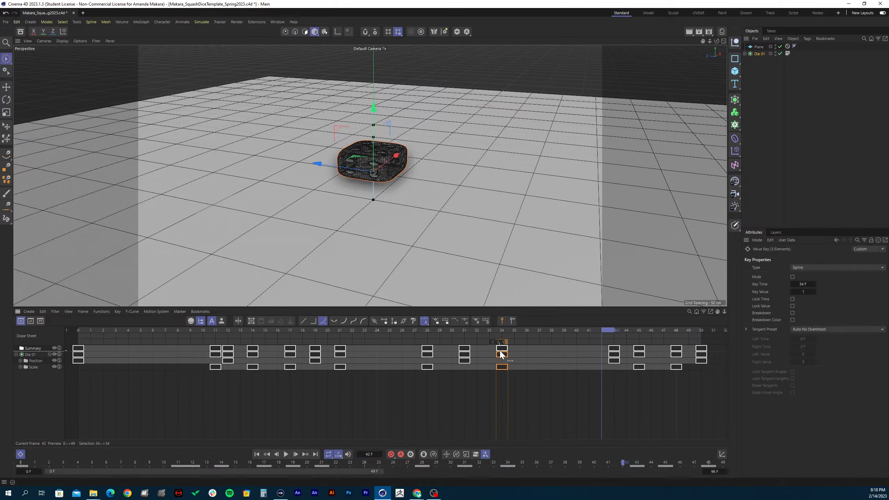
left_click(561, 379)
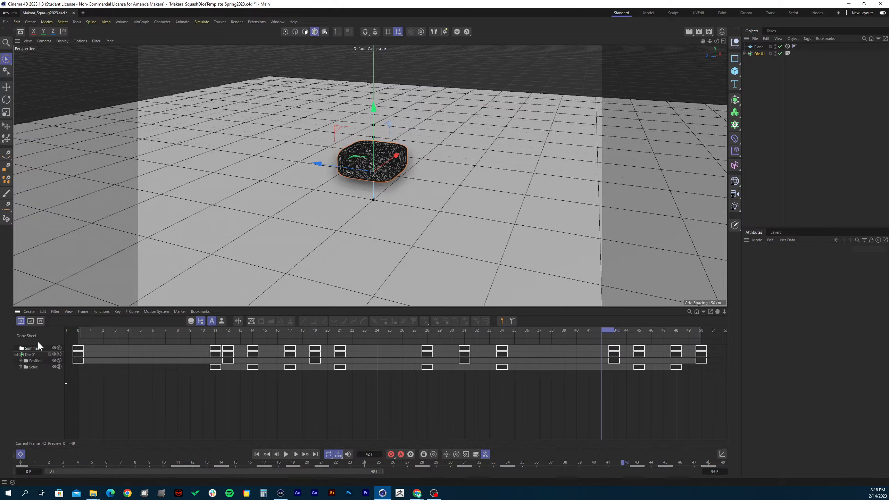
- Show the X, Y and Z scale tracks as F-curves and delete their keys at frame 34
left_click(31, 320)
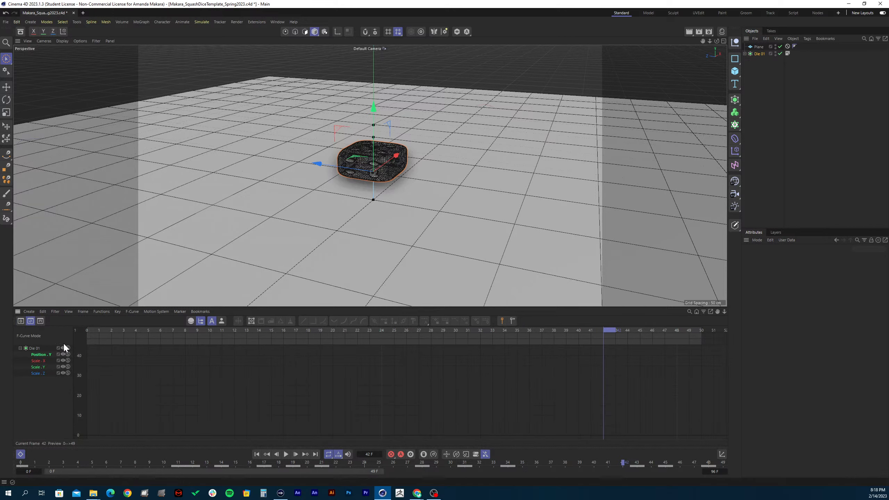
left_click_drag(62, 390, 29, 357)
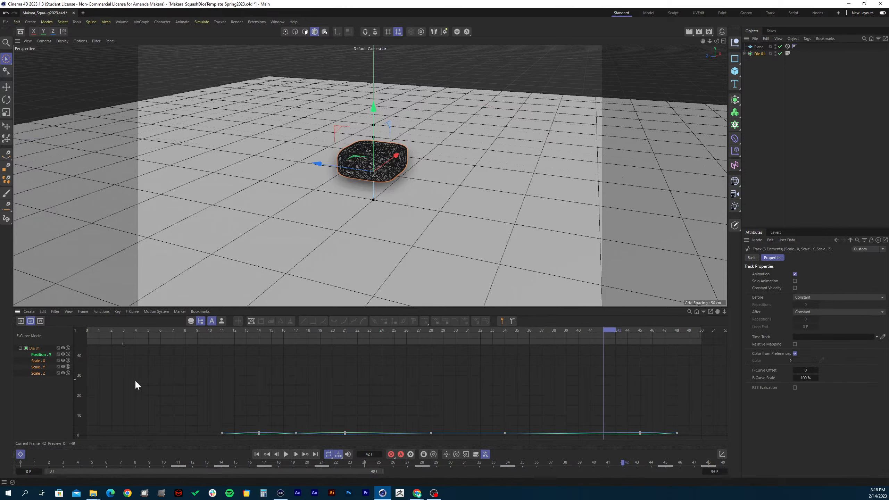
key("h")
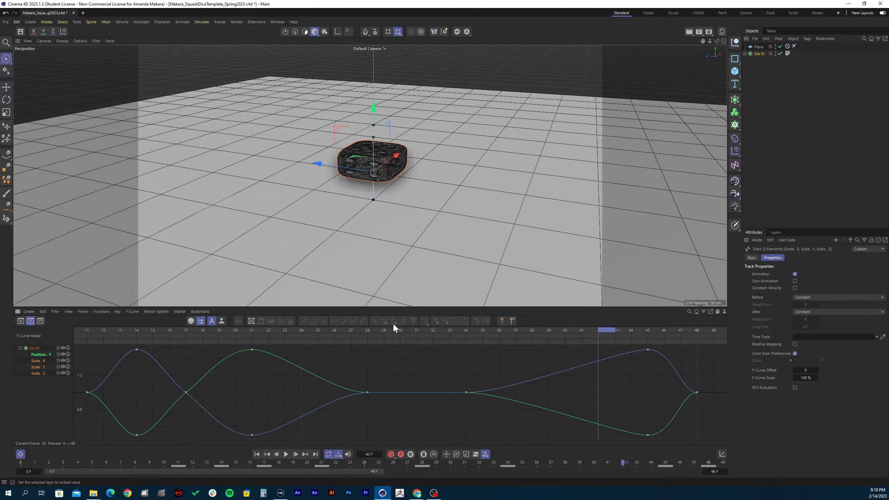
left_click_drag(414, 327, 580, 340)
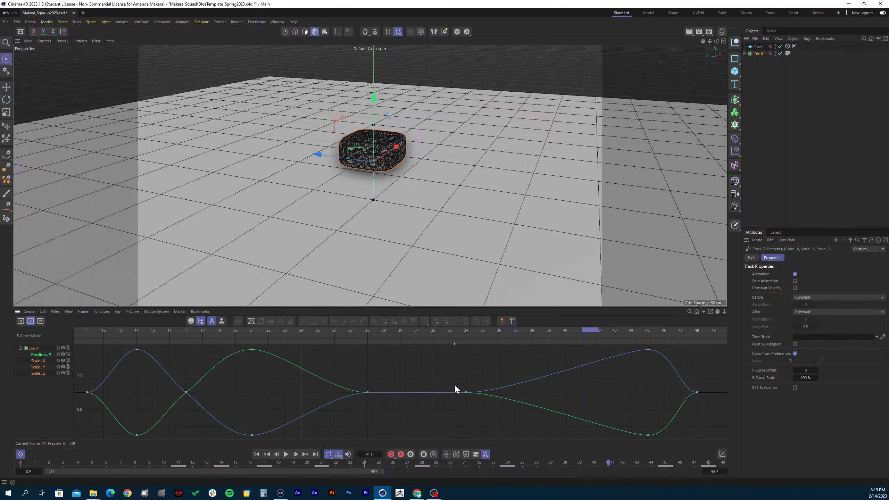
left_click_drag(455, 384, 482, 404)
key("Delete")
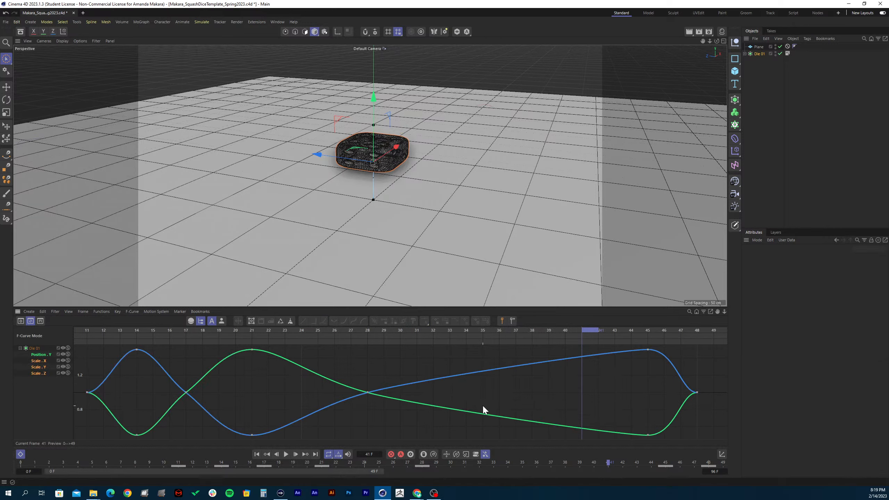
- Try moving the scale keys at frame 28 to frame 34, scrub the result, and return them to frame 28
left_click_drag(387, 403, 355, 378)
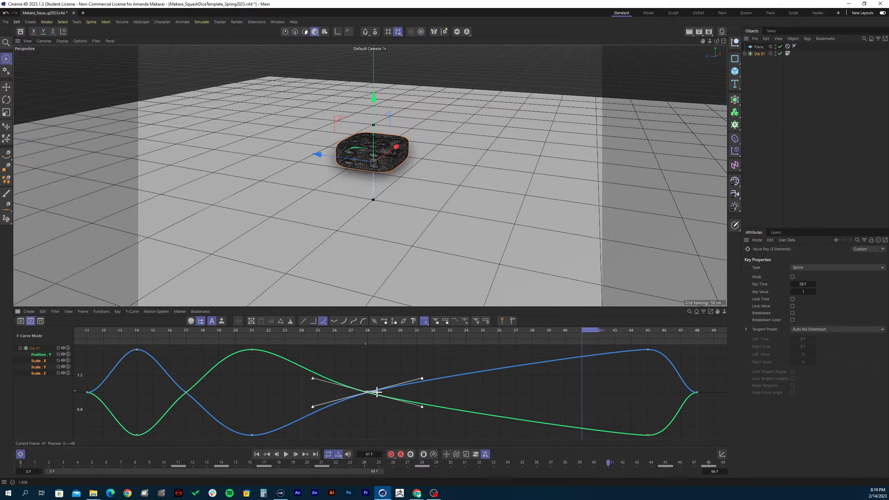
mouse_move(363, 393)
left_mouse_down()
mouse_move(475, 389)
mouse_move(464, 389)
left_mouse_up()
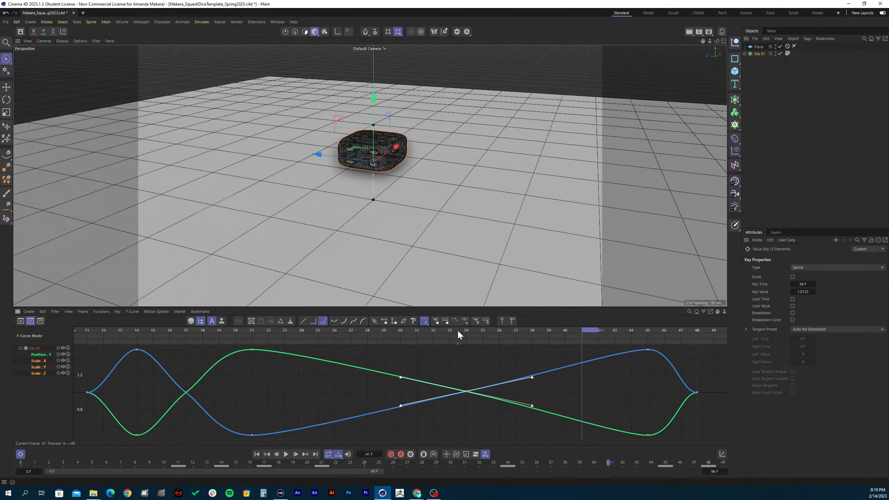
left_click_drag(457, 330, 578, 355)
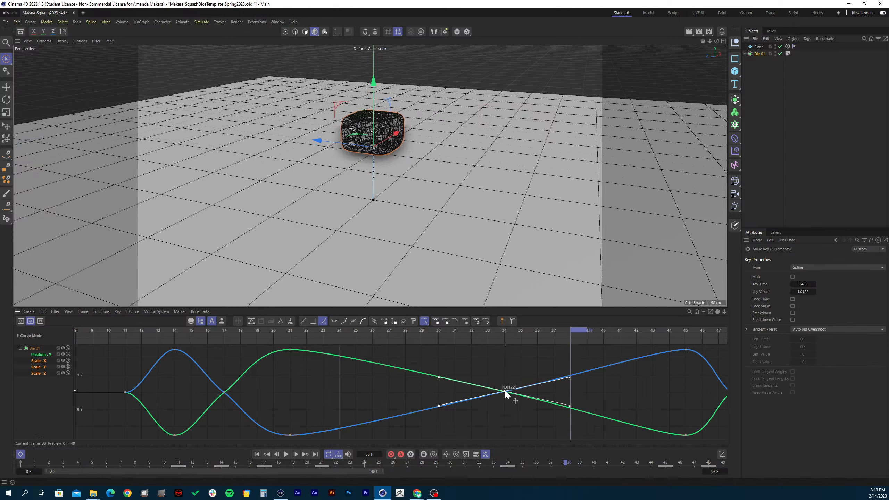
left_click_drag(505, 391, 399, 401)
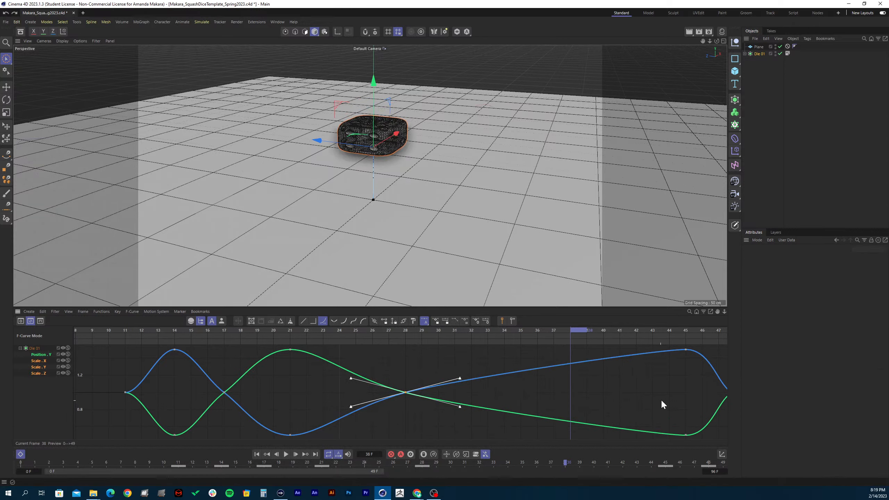
- Move the scale keys at frames 45 and 48 to frames 31 and 34, and play the animation from frame 10
key("h")
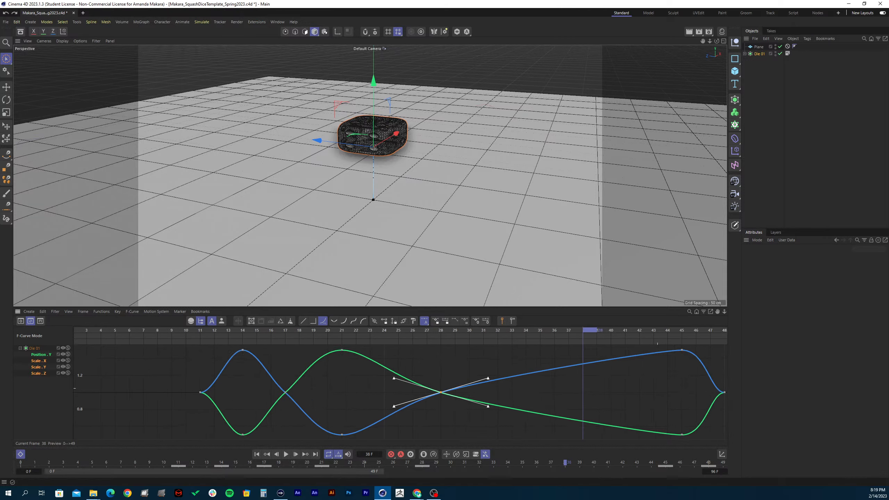
left_click_drag(714, 431, 661, 350)
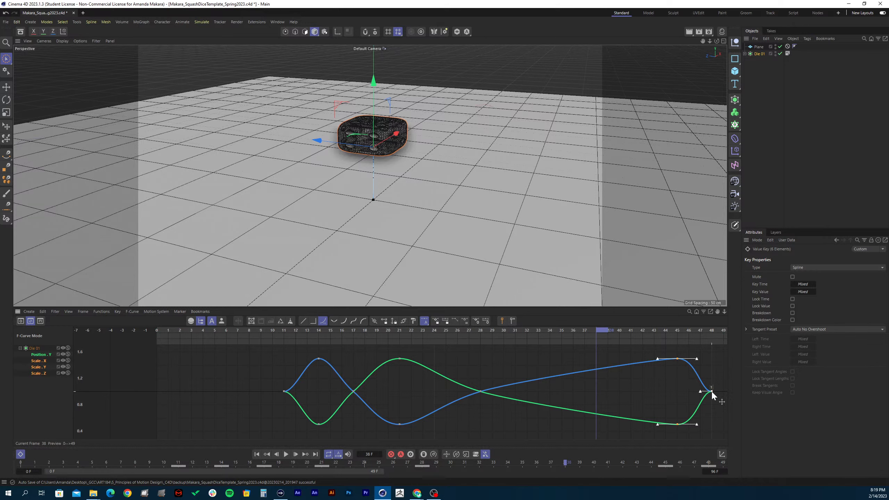
left_click_drag(711, 390, 547, 388)
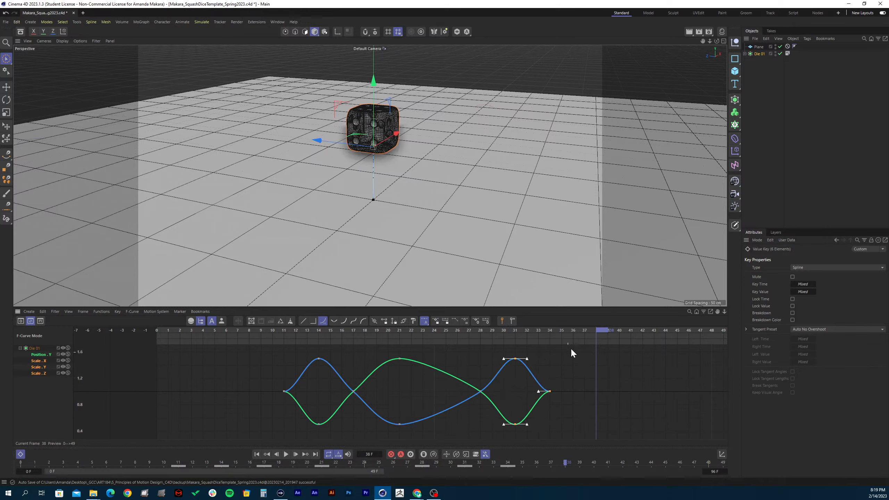
left_click_drag(586, 329, 273, 343)
key("F8")
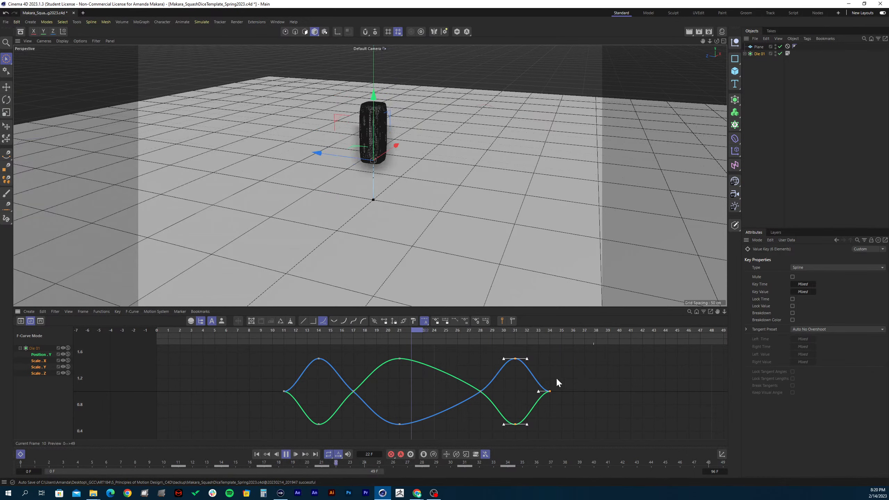
- Scrub the bounce to frame 31 and compare the Position Y F-curve with the X, Y and Z scale curves
key("shift+f")
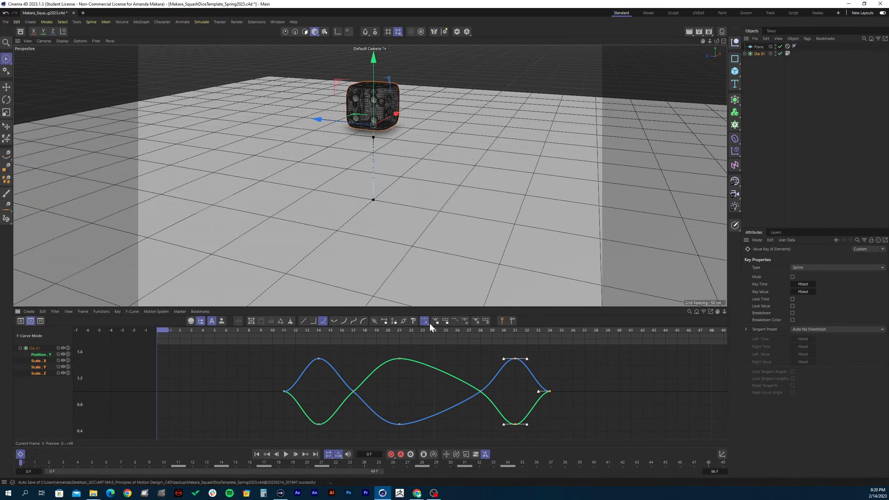
left_click_drag(432, 330, 511, 331)
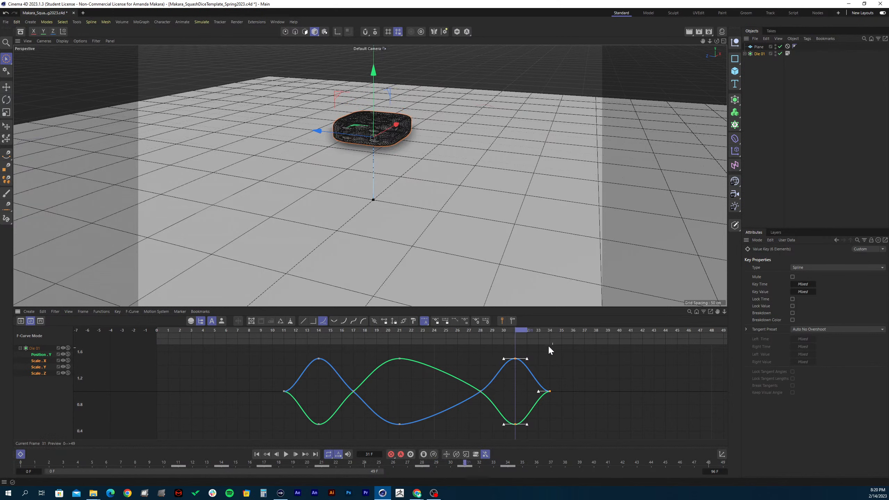
left_click(588, 367)
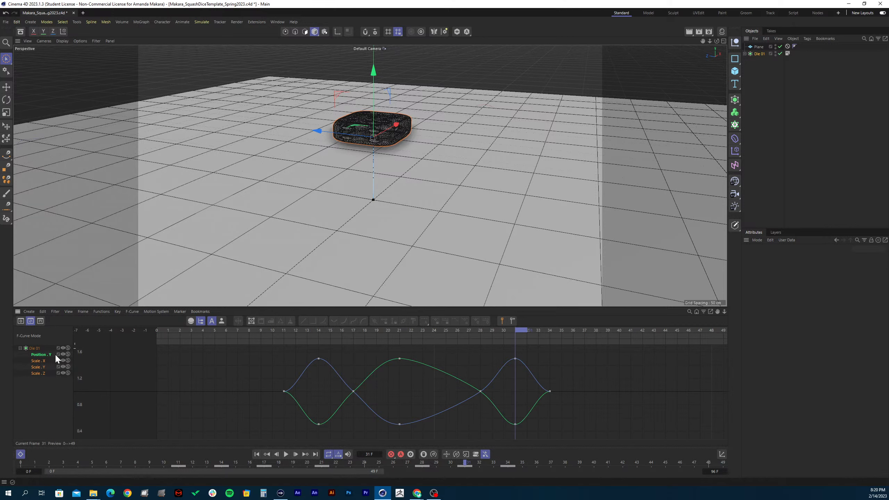
left_click_drag(53, 391, 39, 356)
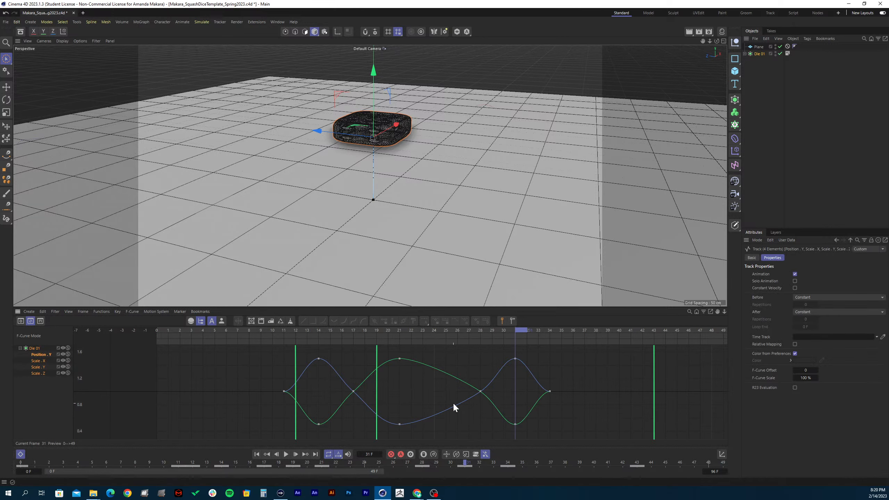
key("h")
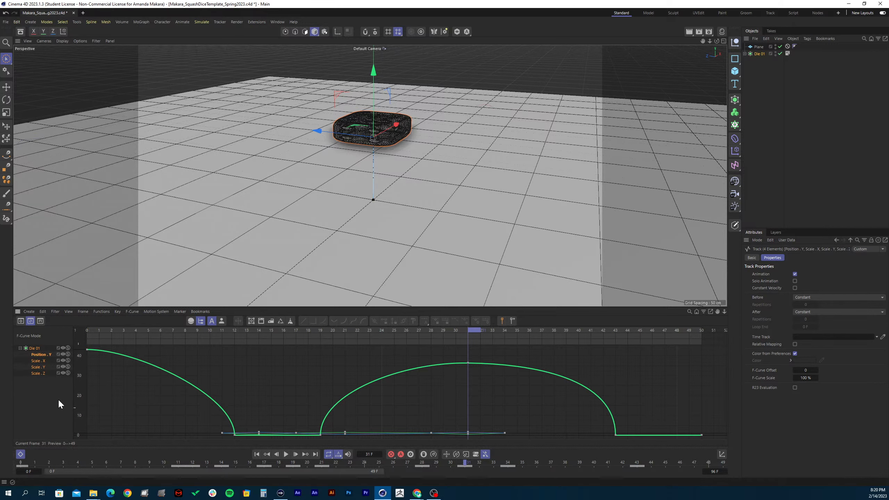
left_click_drag(58, 399, 38, 360)
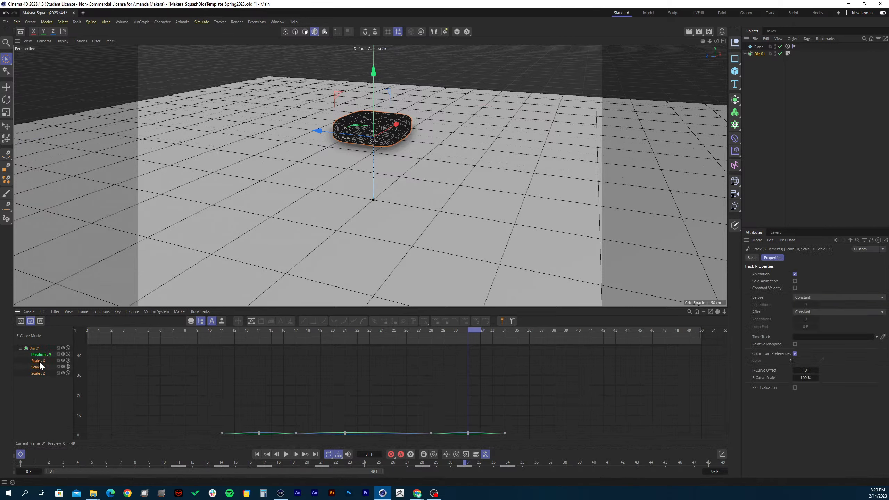
key("h")
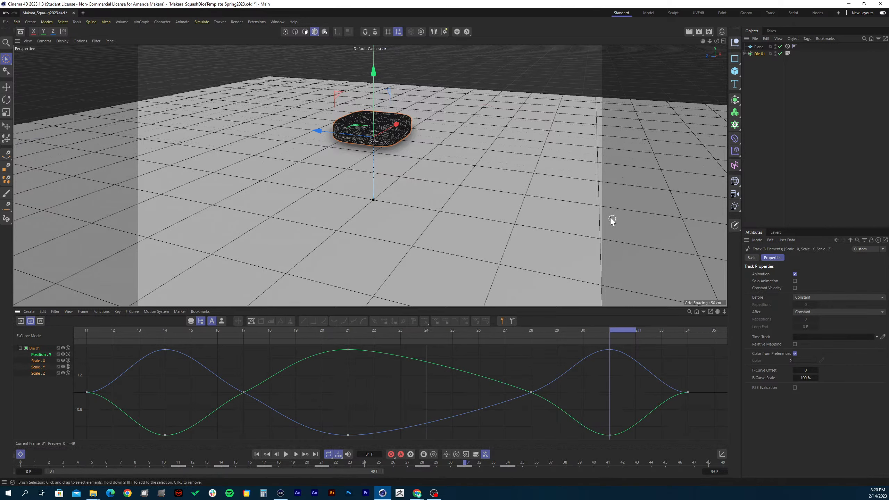
- Check the die's scale values at its keys on frames 34, 28 and 31
left_click(760, 55)
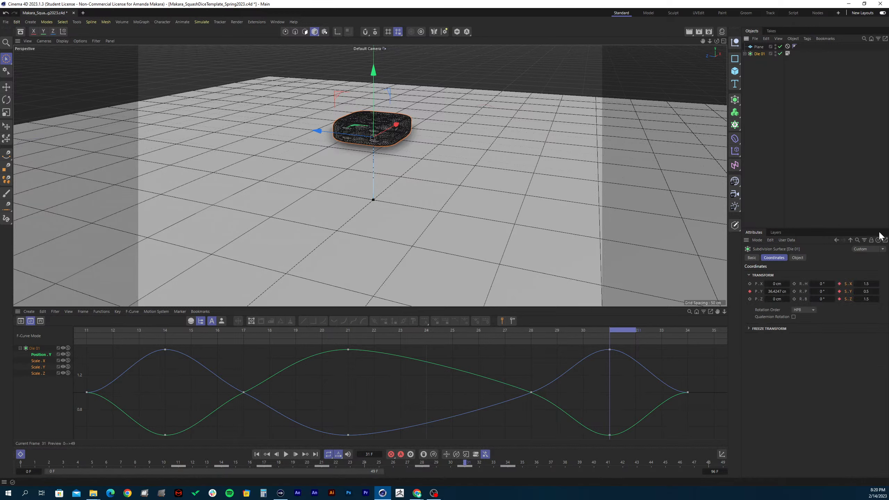
left_click(868, 285)
left_click(686, 331)
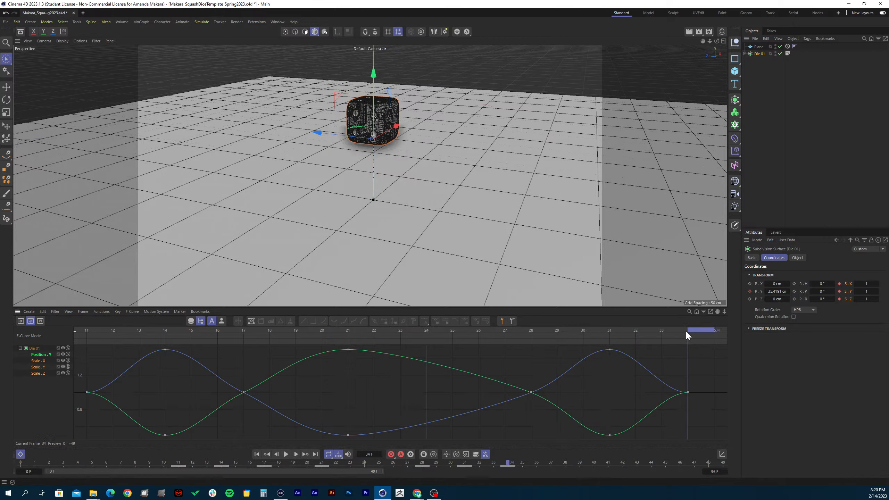
left_click_drag(685, 331, 524, 331)
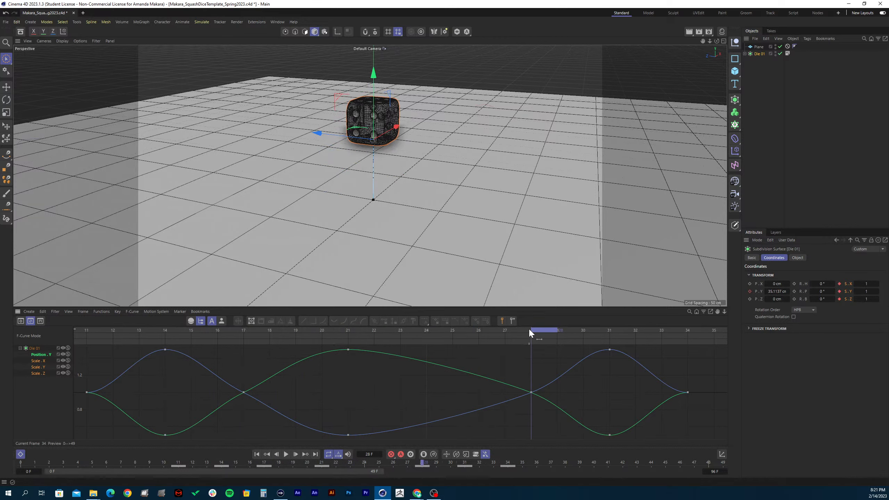
left_click_drag(529, 332, 607, 323)
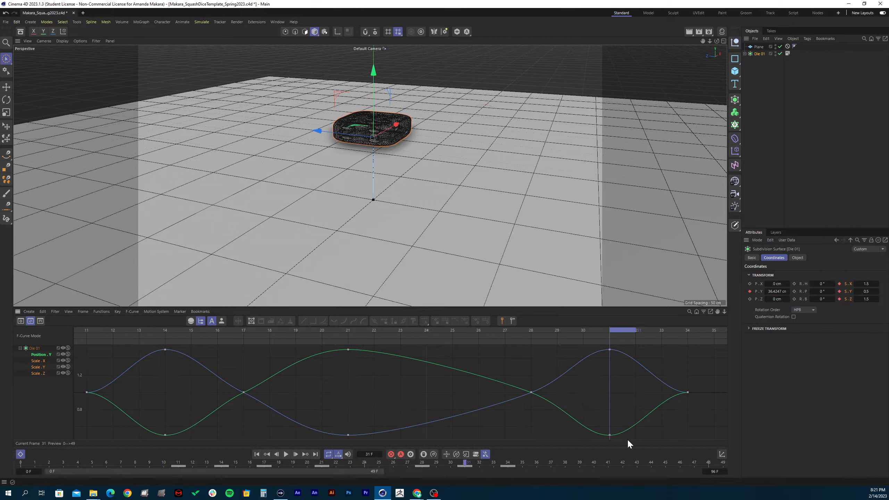
- Delete the X, Y and Z scale keys at frames 31 and 34
left_click_drag(627, 436, 604, 337)
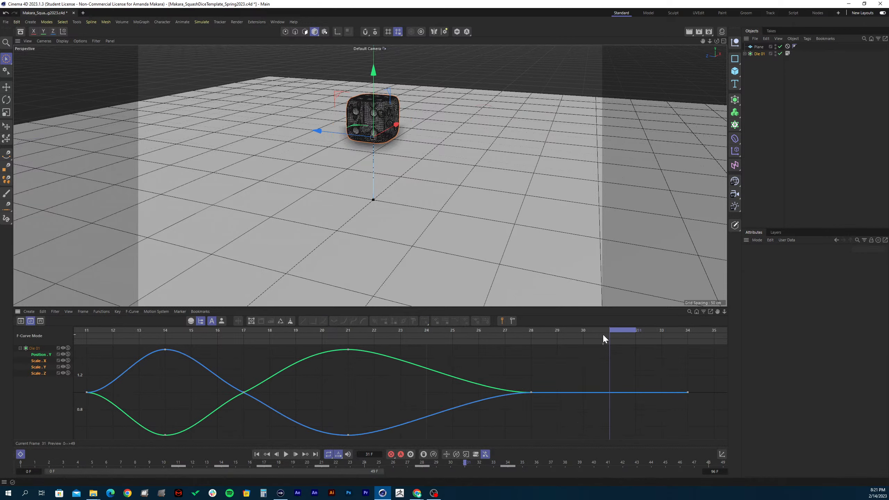
left_click_drag(690, 383, 684, 377)
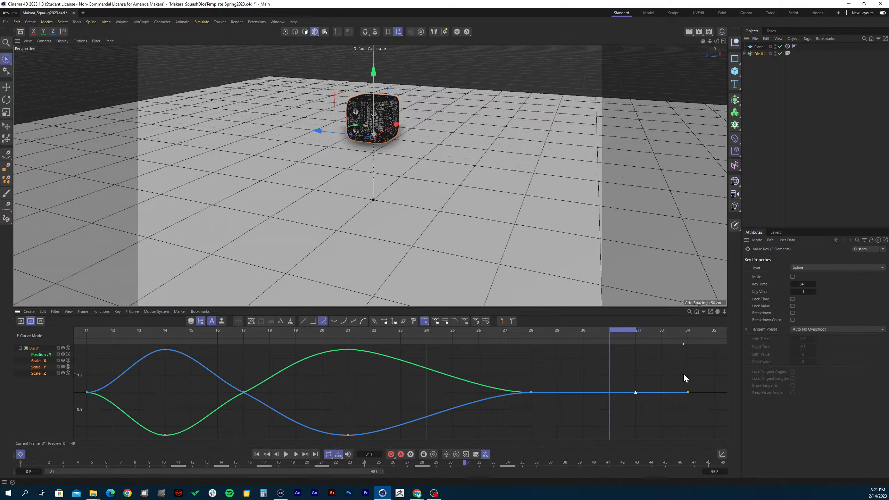
key("Delete")
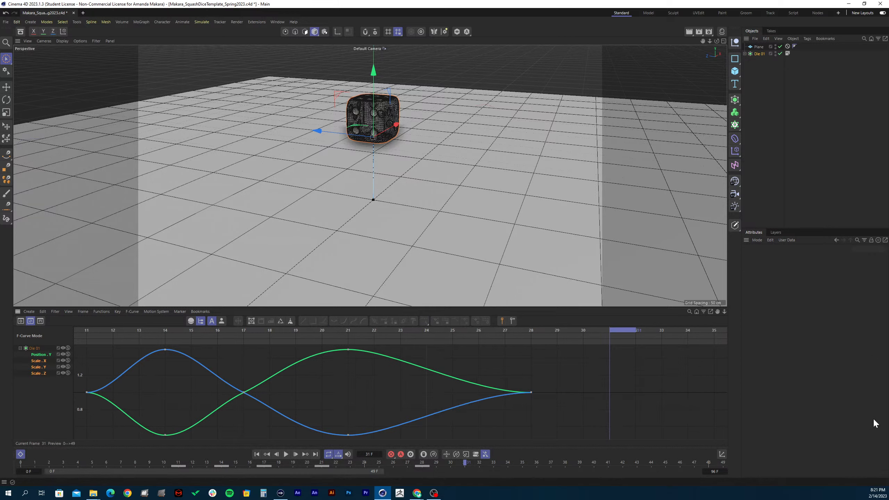
key("alt+Tab")
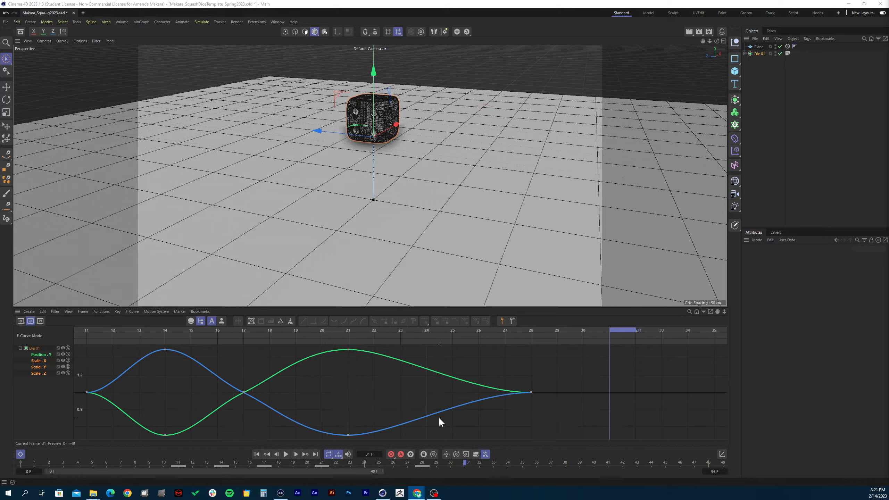
- Copy the scale keys at frames 11, 14 and 17 to frames 25, 28 and 31
left_click_drag(250, 414, 125, 385)
left_click_drag(86, 347, 261, 439)
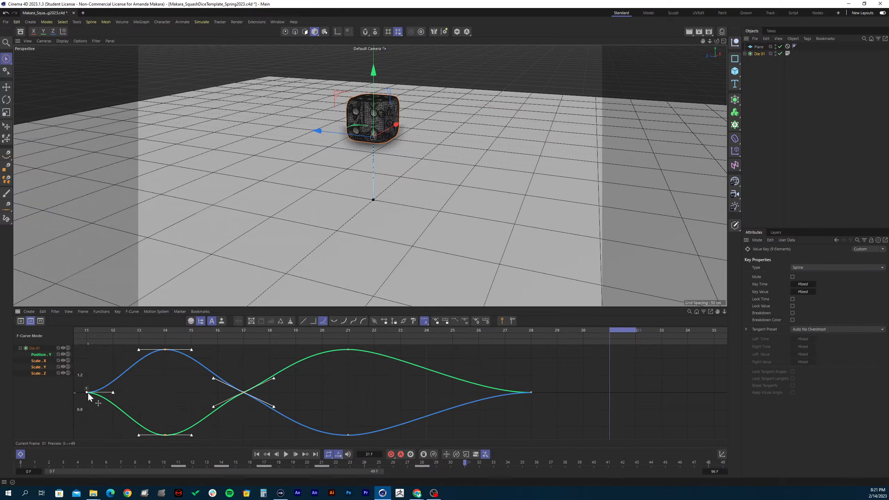
left_click_drag(87, 393, 450, 397, "ctrl")
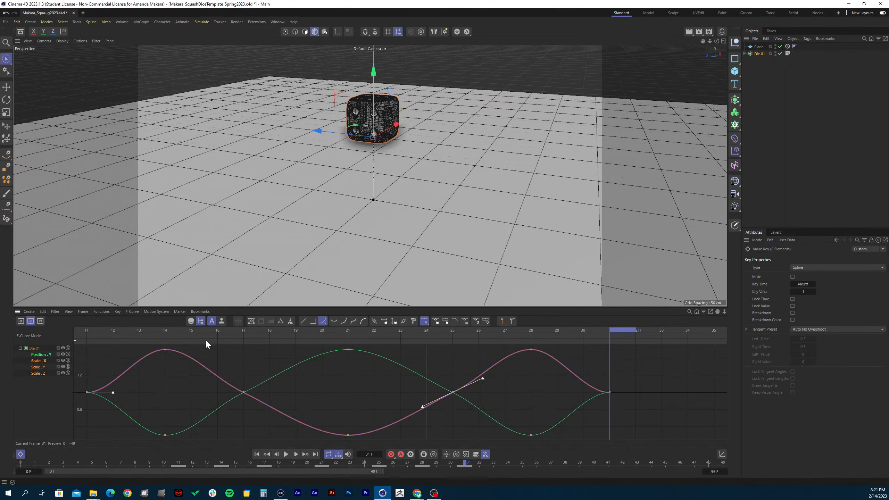
- Play the bounce from frame 3 to review the copied scale keys
left_click_drag(96, 332, 59, 335)
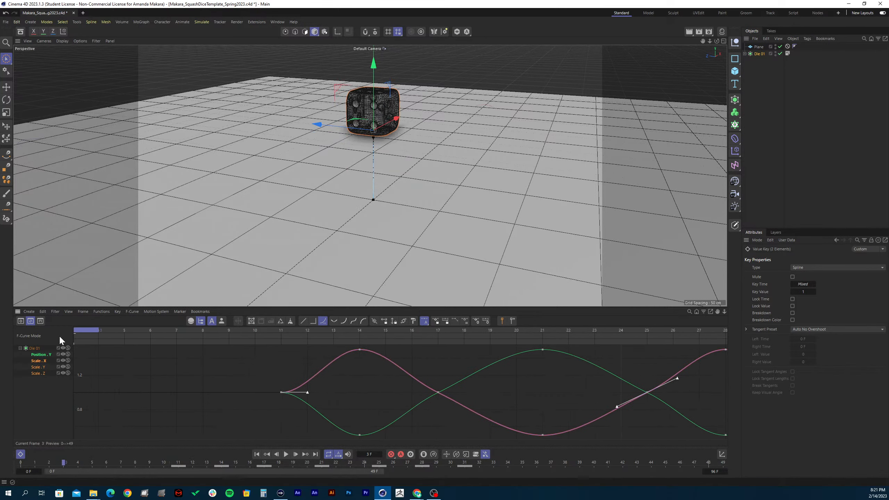
key("F8")
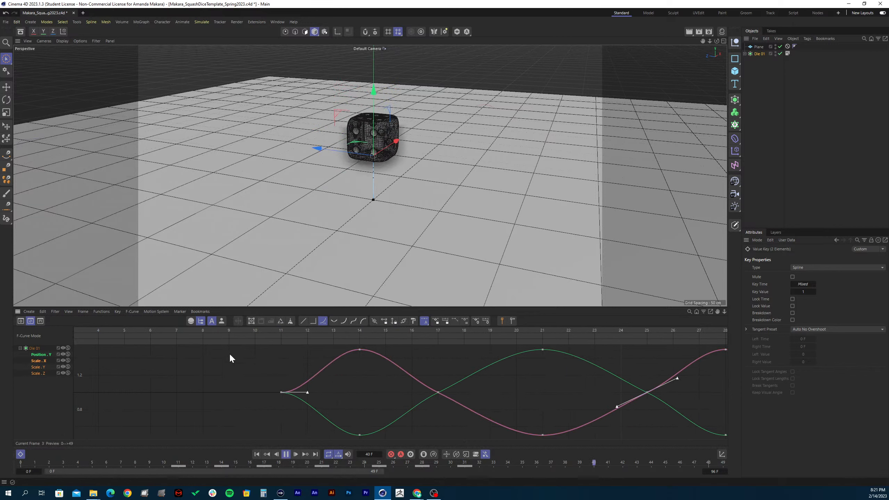
key("F8")
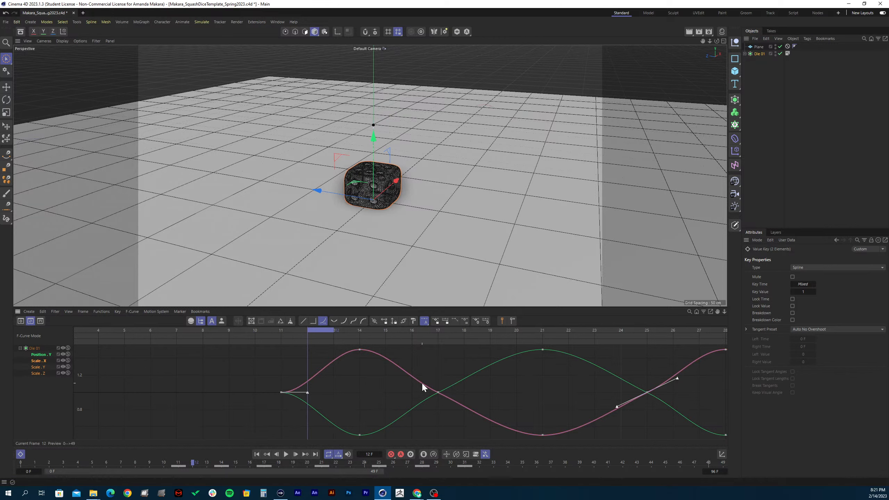
- At frame 28, set the die's scale to X 1.2, Y 0.8, Z 1.2 and record it on the existing scale keys
key("h")
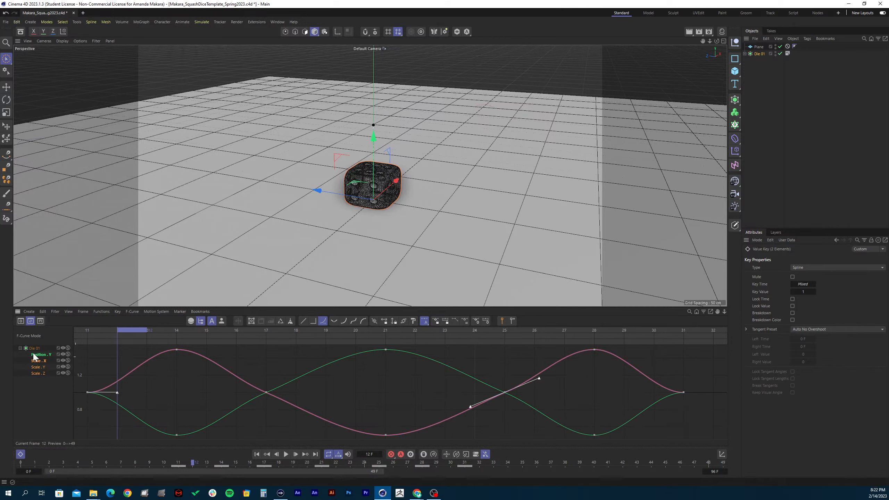
left_click_drag(129, 332, 588, 337)
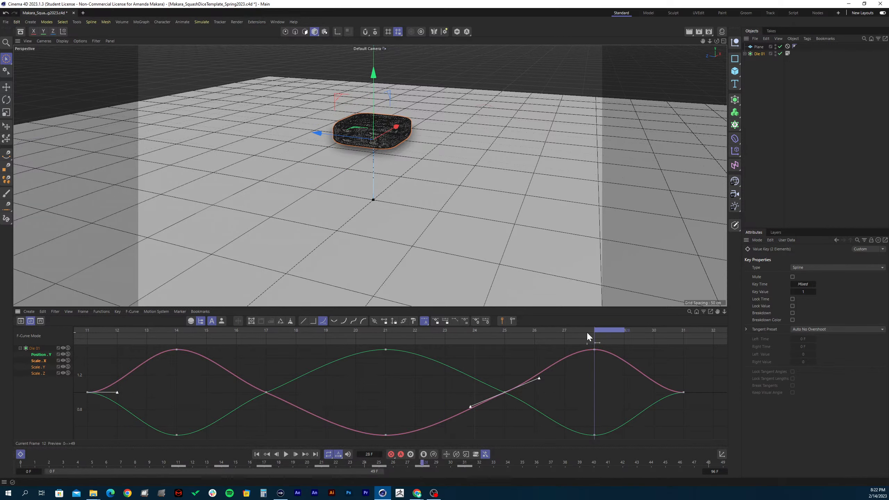
left_click(594, 361)
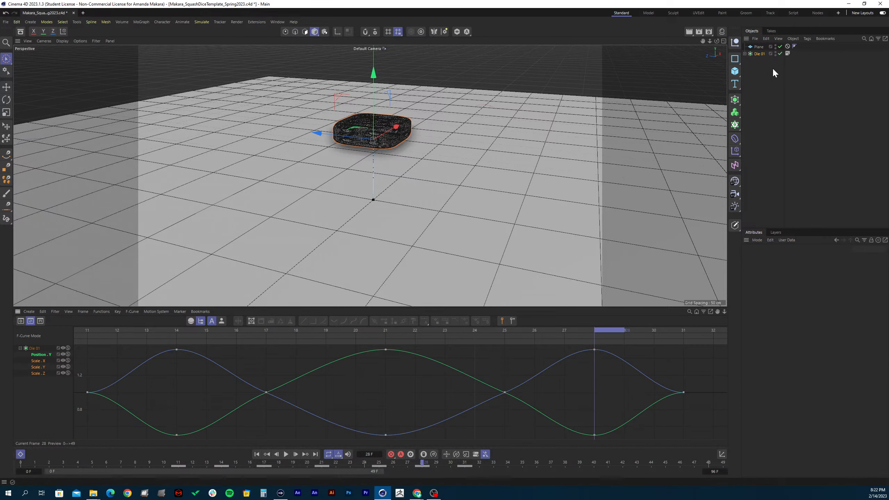
left_click(758, 53)
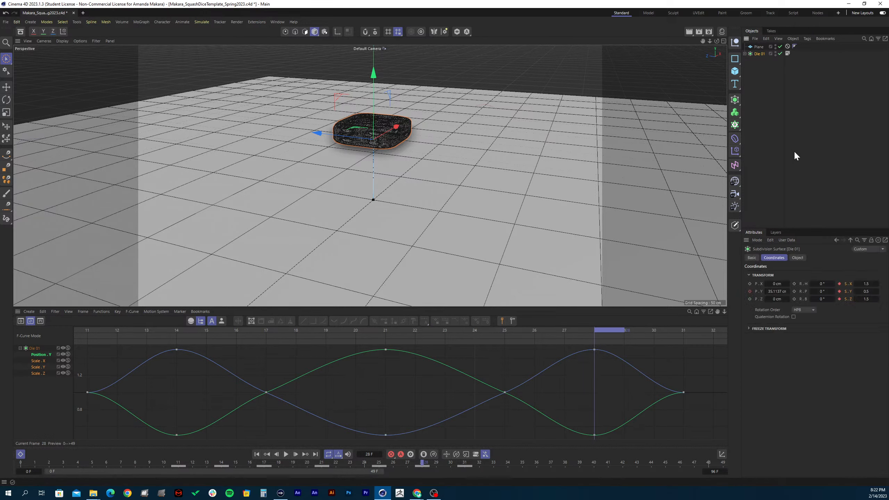
left_click(863, 284)
type("1.2")
key("Tab")
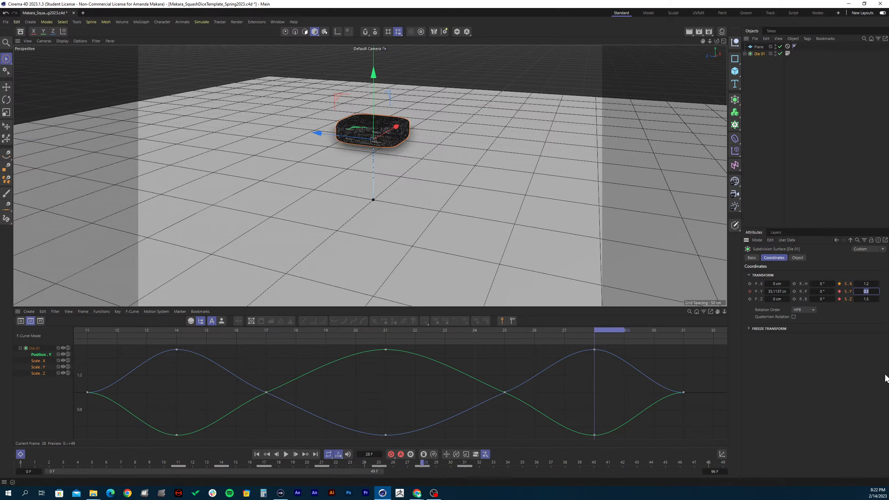
type("0.8")
key("Tab")
type("1")
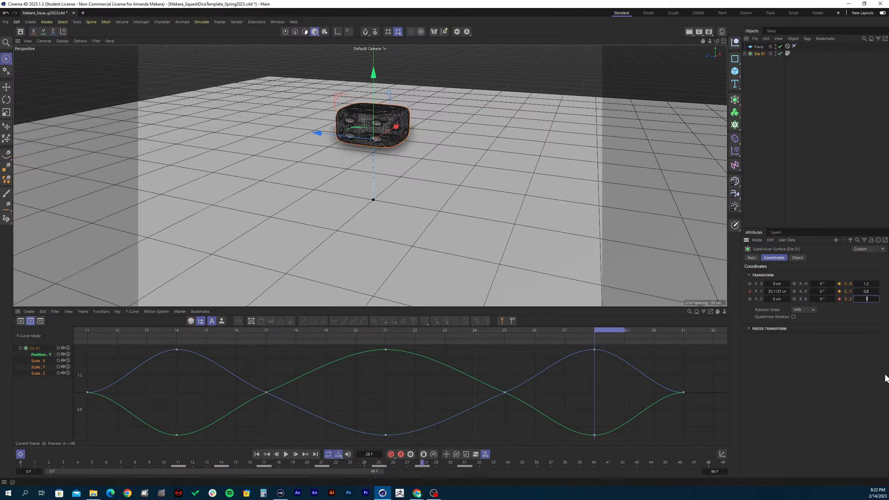
key("BackSpace")
key("BackSpace")
key("BackSpace")
type(".2.2")
left_click(838, 283)
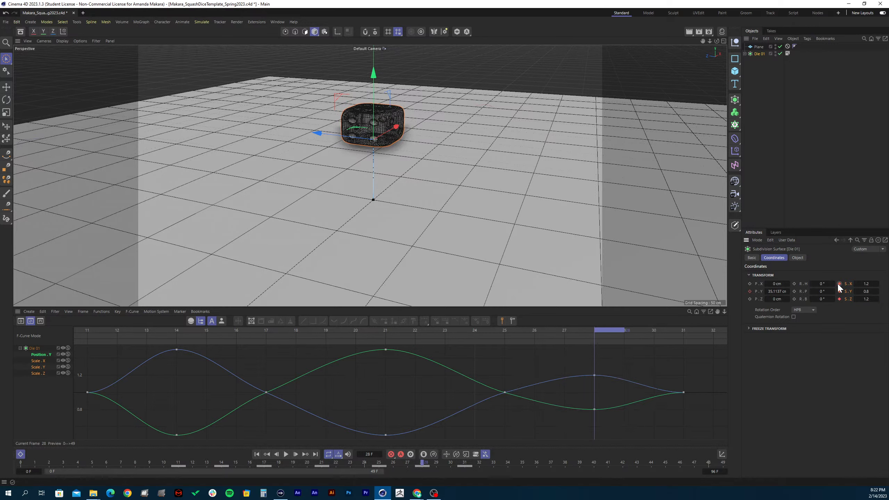
- Play and scrub the animation around frames 12 to 28 to review the softened second squash
left_click_drag(587, 333, 248, 365)
key("F8")
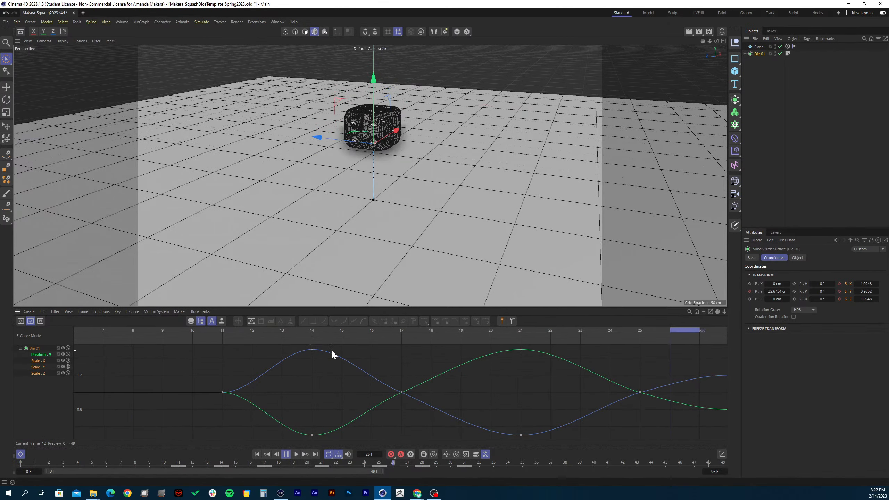
key("F8")
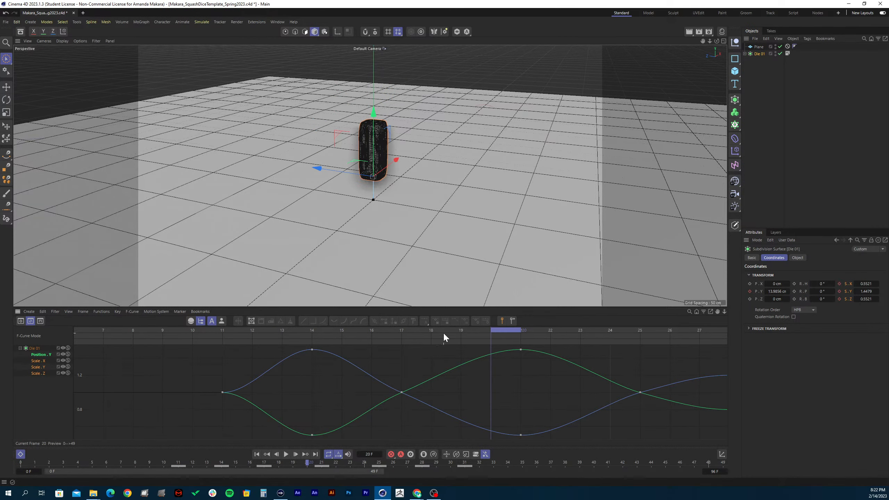
left_click_drag(513, 330, 484, 356)
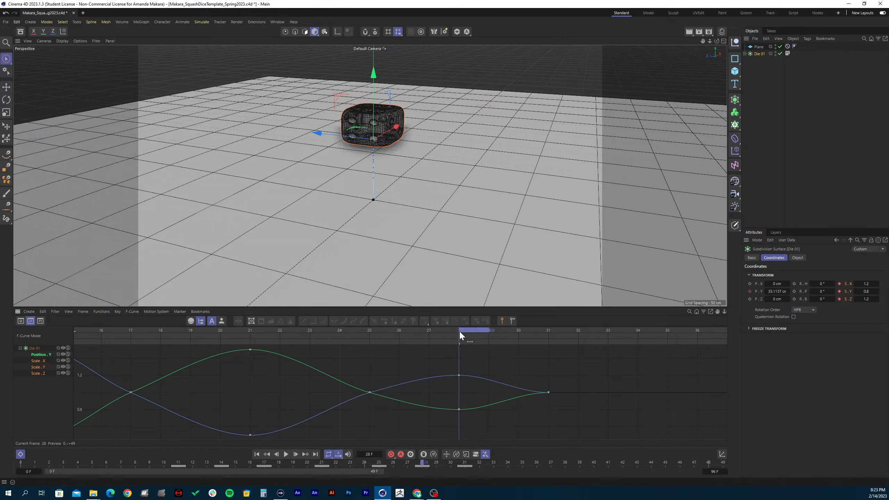
left_click_drag(475, 331, 271, 385)
key("F8")
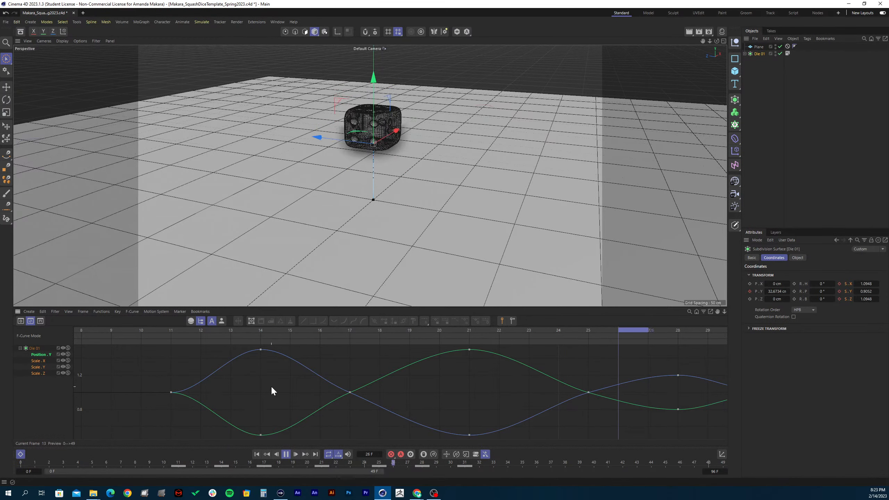
key("F8")
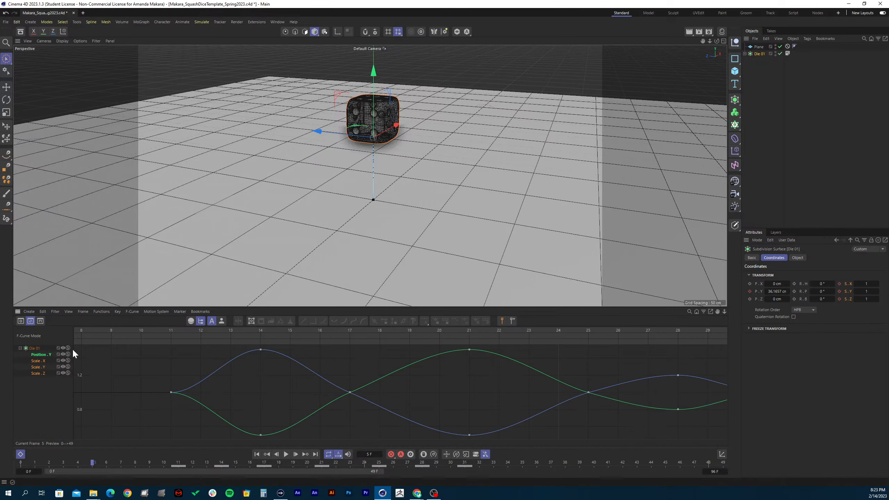
- Show all of the die's F-curves together and compare the scale key timing with the Position Y curve
left_click(34, 348)
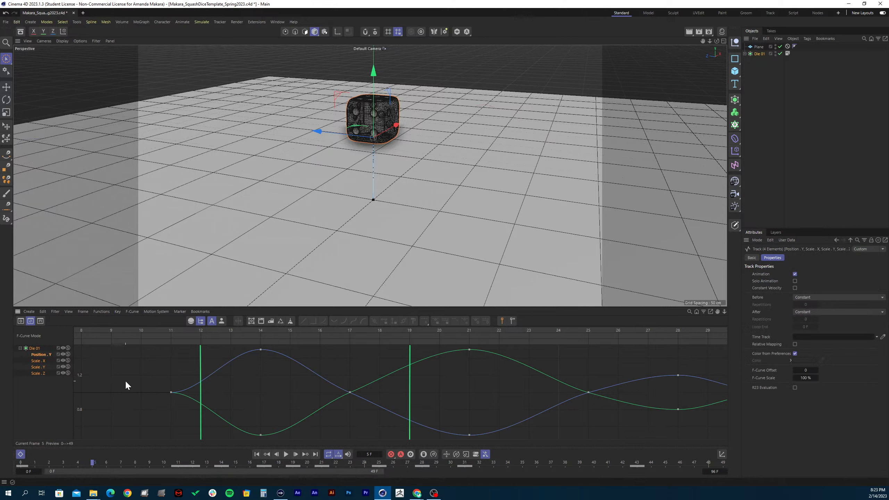
key("h")
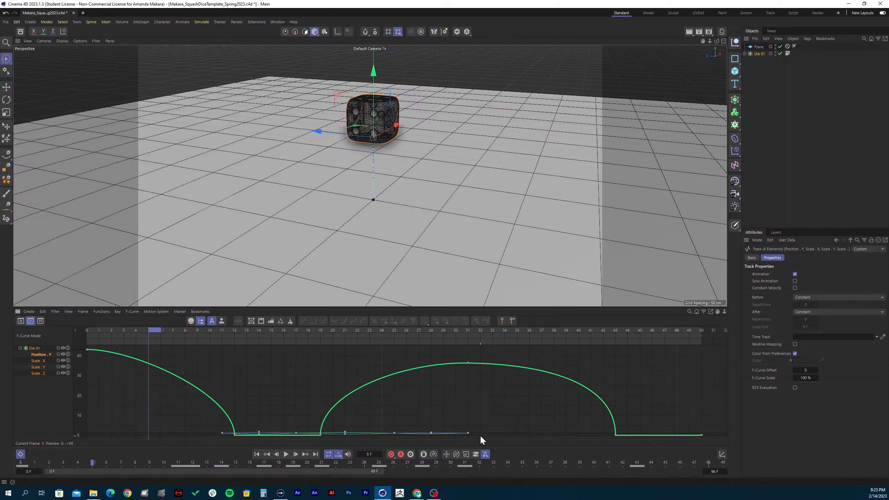
left_click_drag(477, 434, 212, 418)
left_click(208, 424)
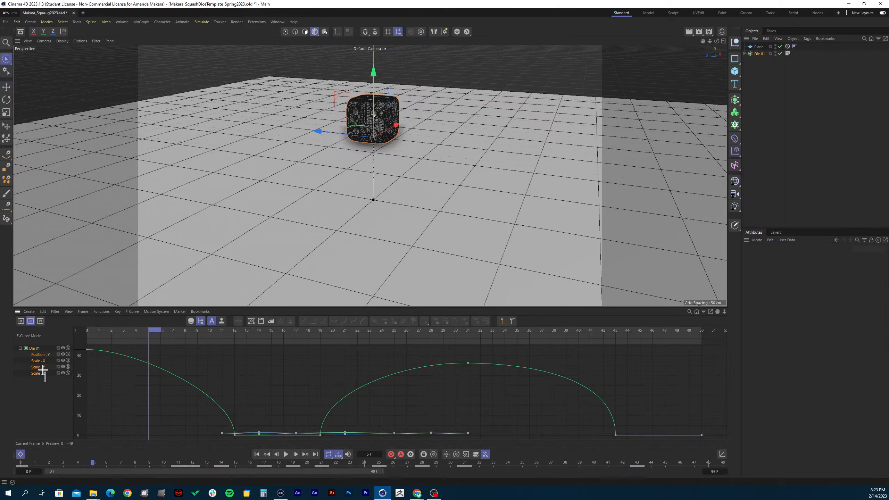
- Select the die's scale keys in the dope sheet, compress them to span frames 11 to 29, and play the result
left_click_drag(42, 369, 39, 360)
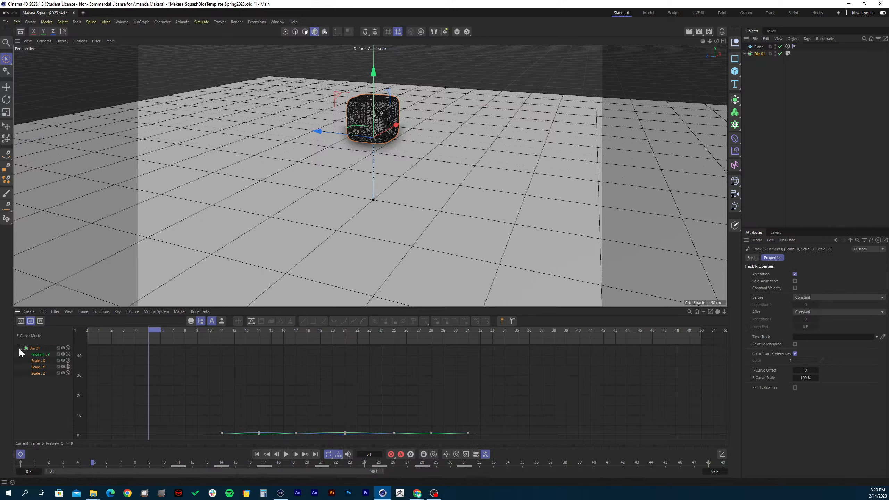
left_click(21, 321)
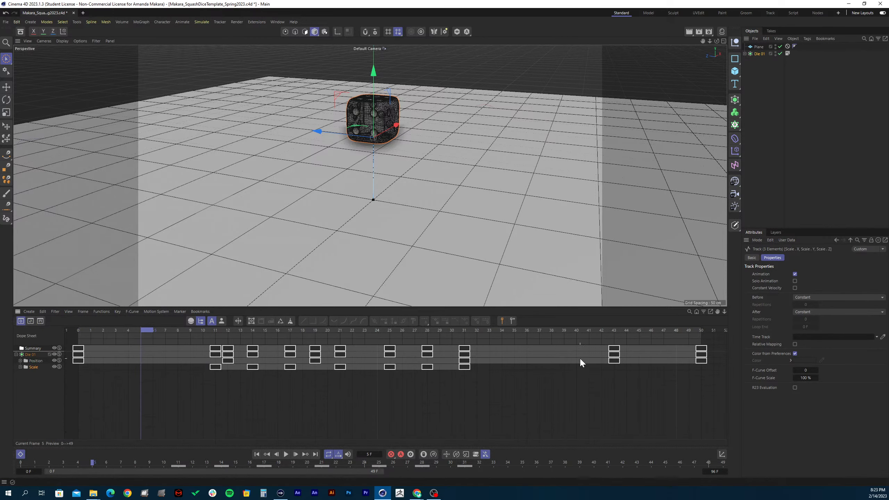
left_click(36, 367)
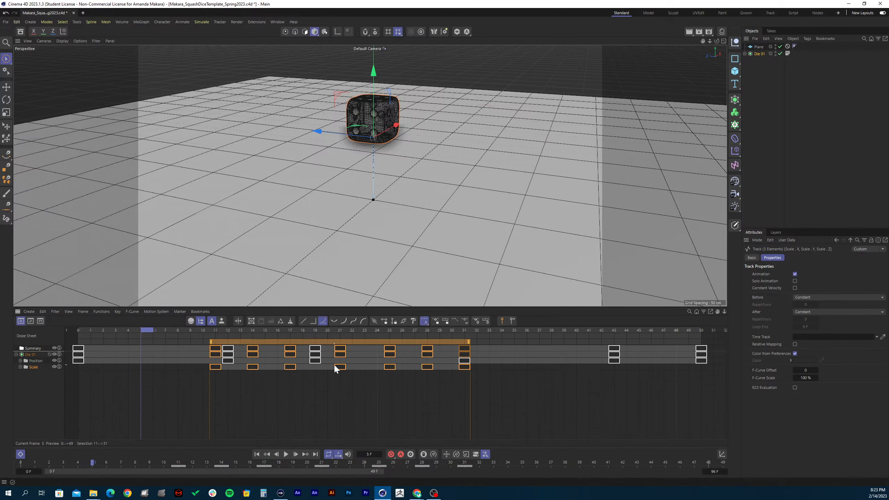
left_click_drag(468, 342, 447, 343)
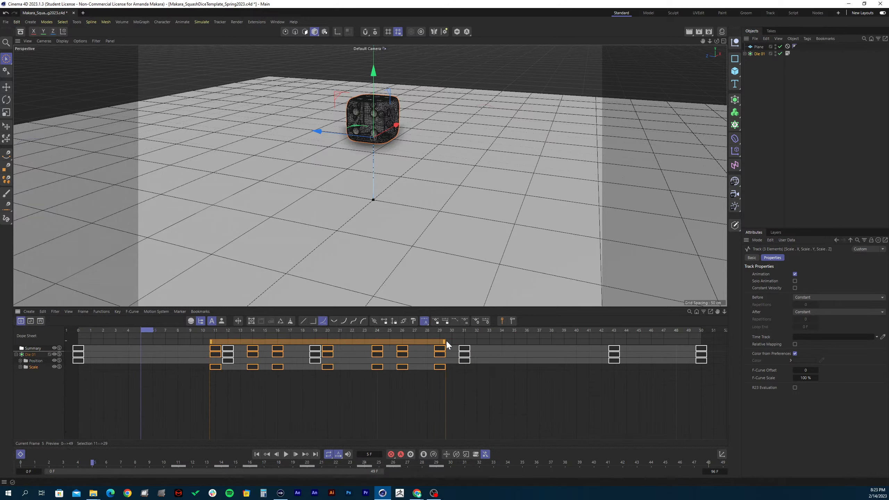
key("F8")
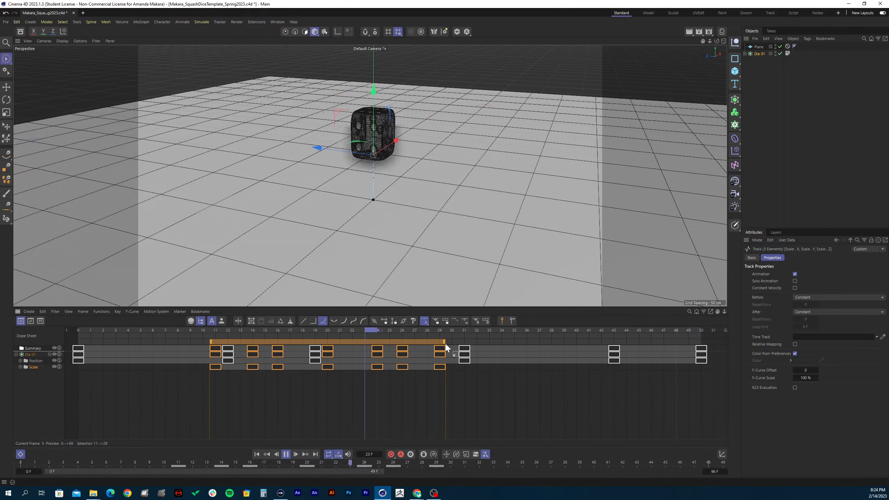
- Duplicate the compressed scale keys to frames 42 to 60, try deleting a selection of scale keys, and undo that deletion
left_click_drag(437, 350, 633, 342)
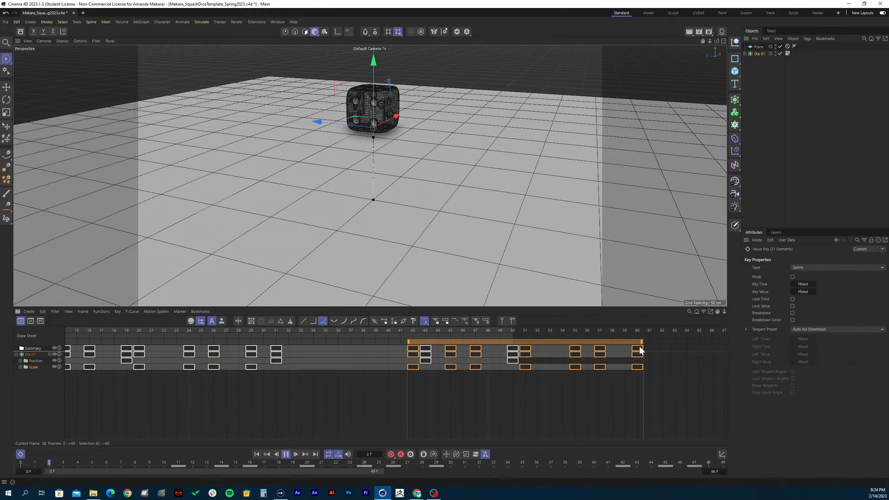
key("shift+f")
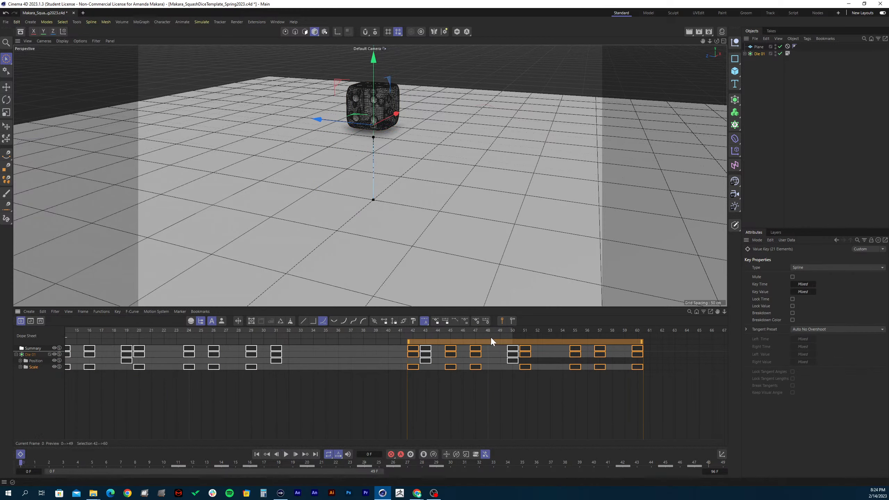
key("Delete")
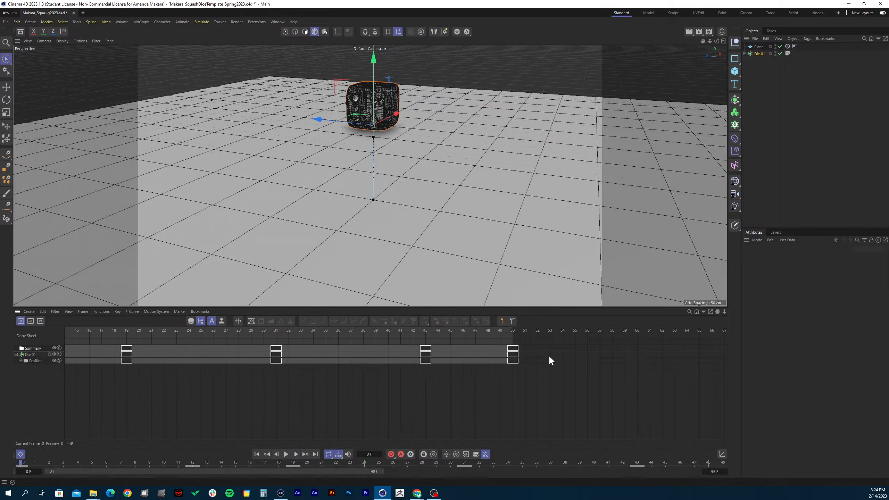
key("ctrl+z")
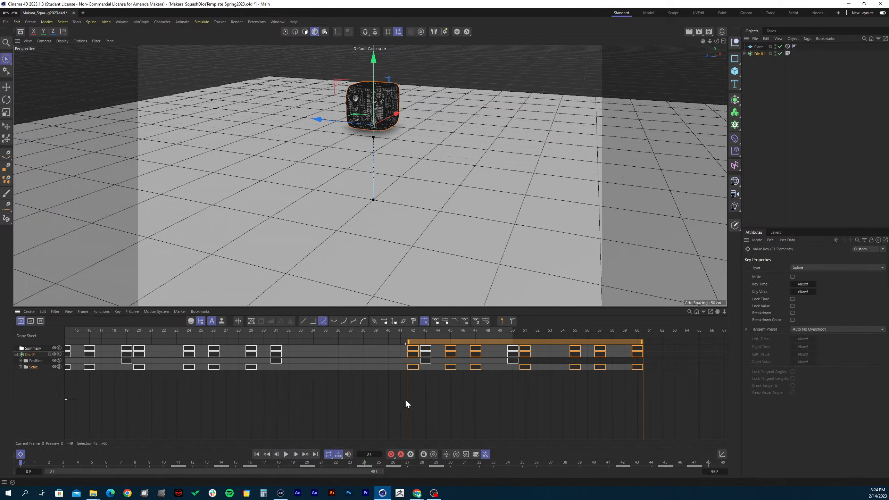
- Delete the duplicated scale keys from frames 42 to 60, keeping the die's position keys
left_click(508, 370)
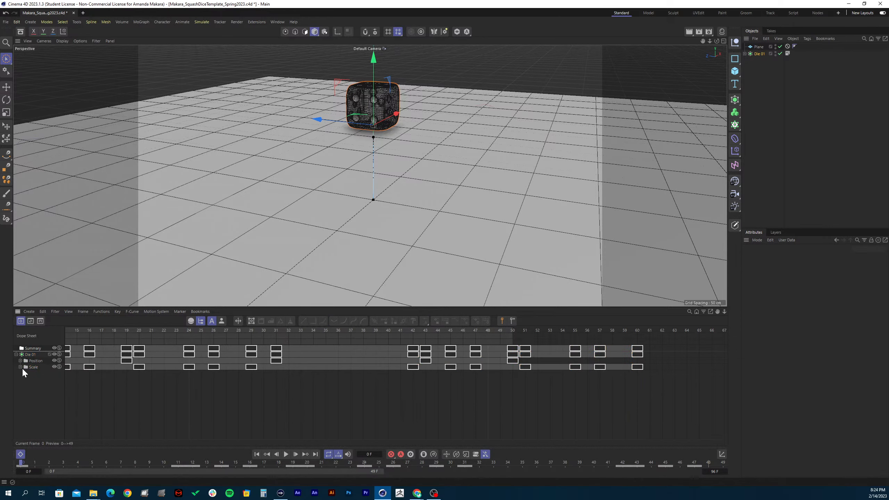
left_click(31, 364)
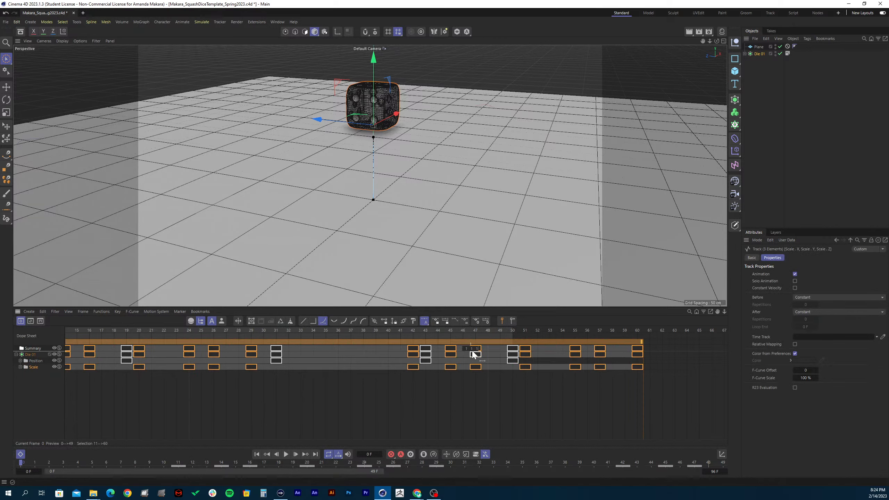
left_click_drag(413, 379, 406, 345)
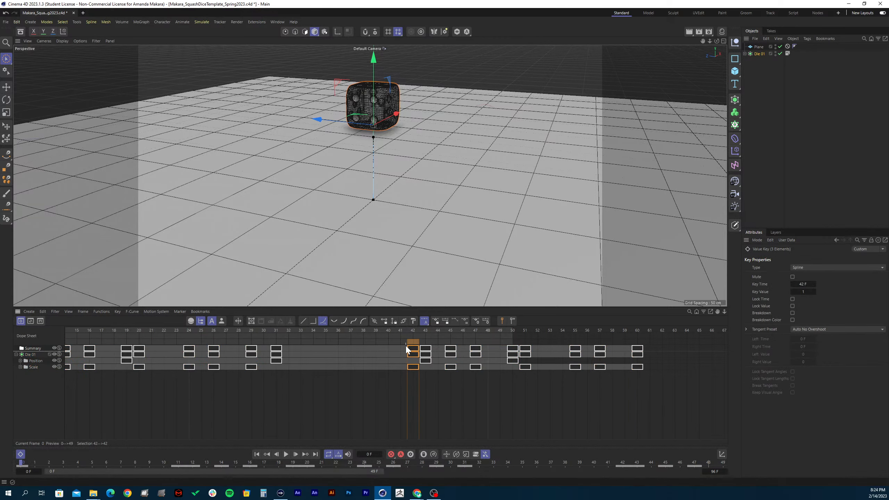
key("Delete")
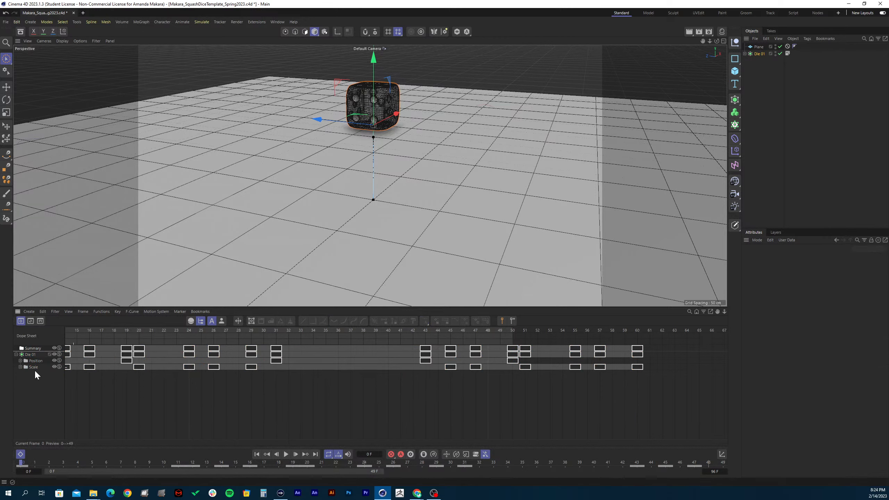
left_click(35, 361)
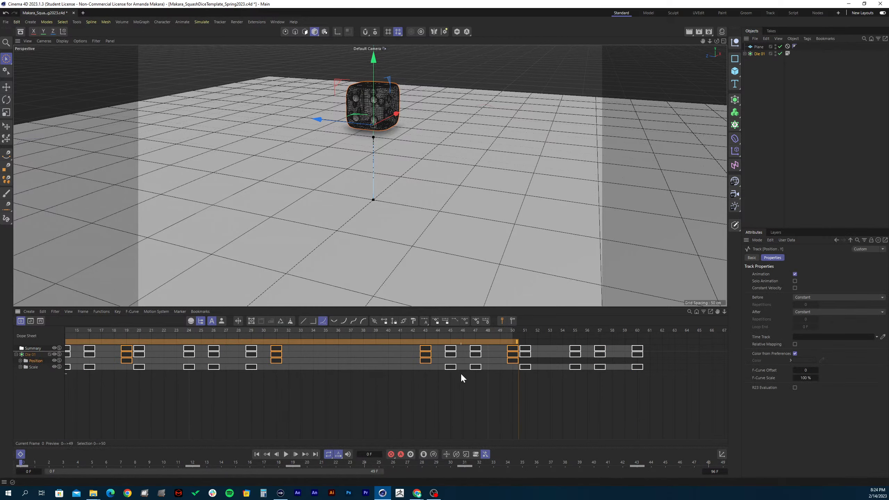
left_click_drag(498, 379, 445, 341)
key("Delete")
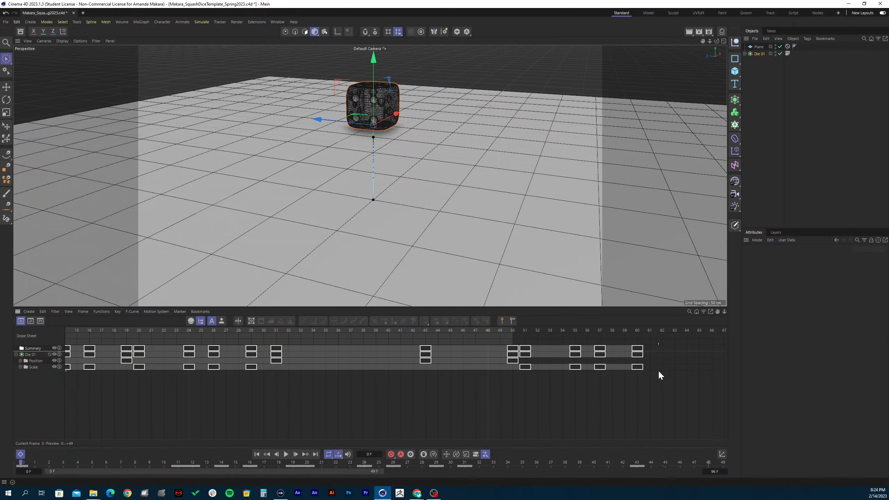
left_click(35, 361)
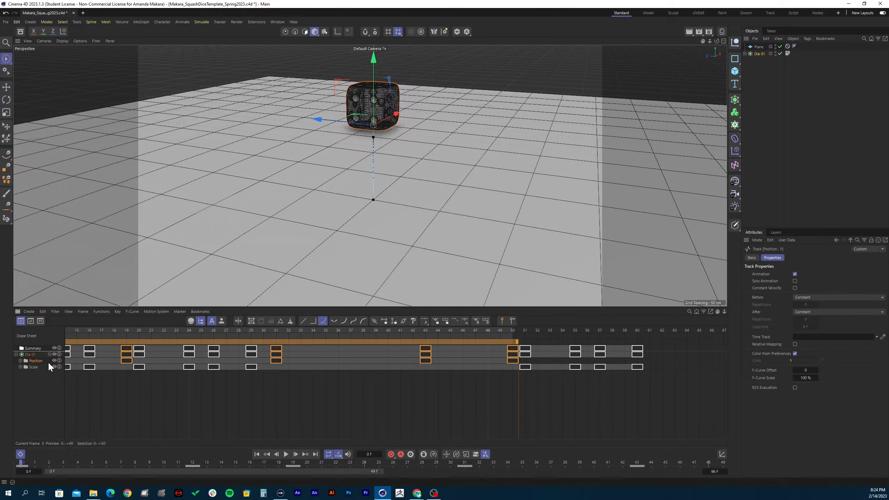
left_click_drag(665, 381, 528, 332)
key("Delete")
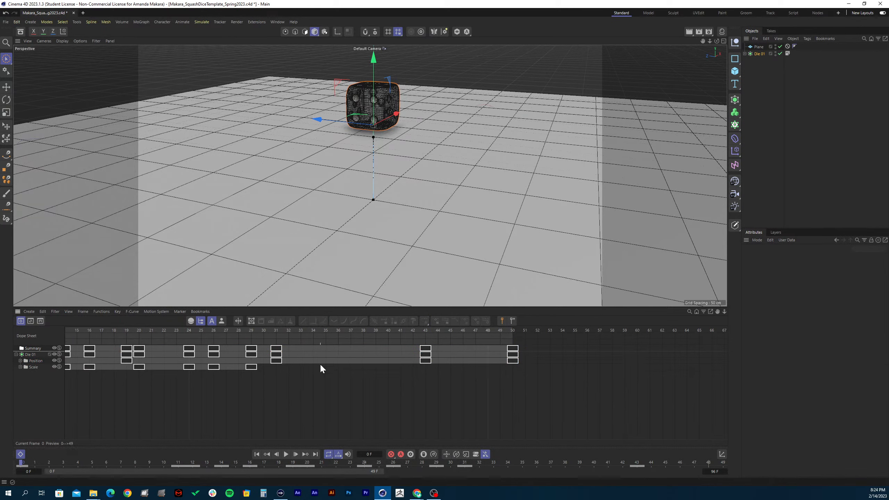
- Save the scene and scrub through the second bounce around frames 26 to 30 to check the retimed scale keys
key("ctrl+s")
left_click_drag(439, 328, 417, 371)
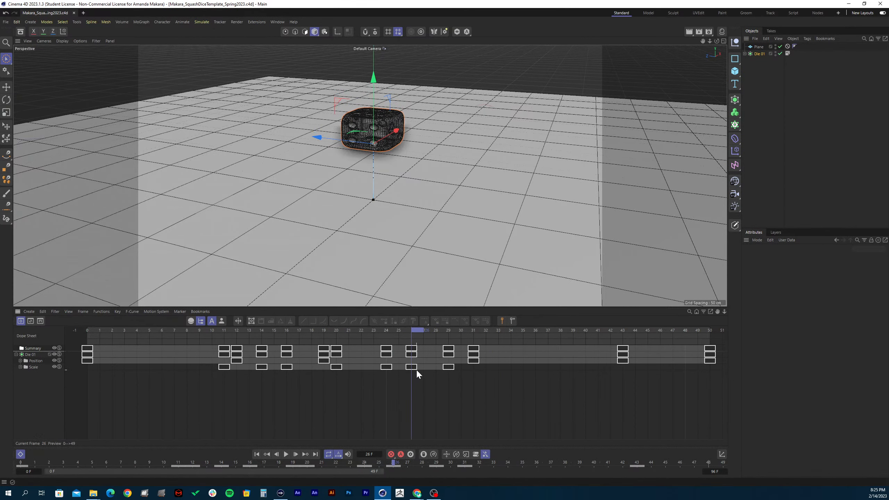
left_click_drag(420, 332, 479, 328)
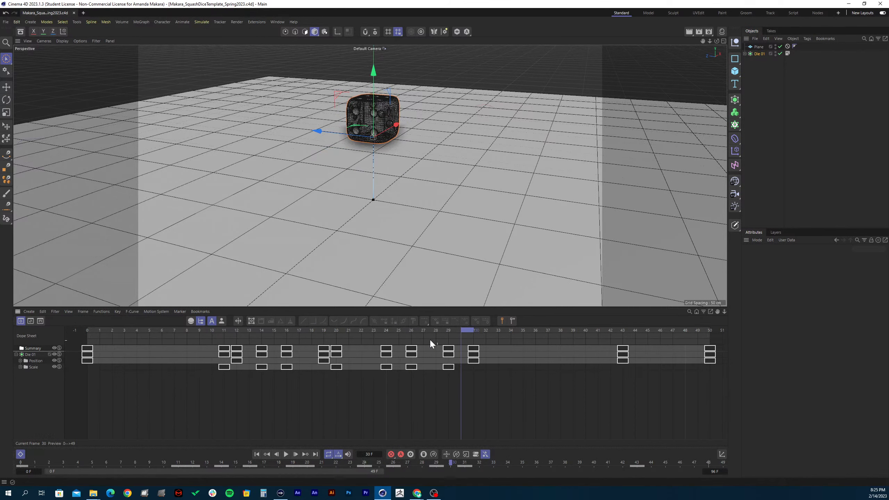
- Deselect the die and add an extruded 3D text object to the scene
left_click(42, 395)
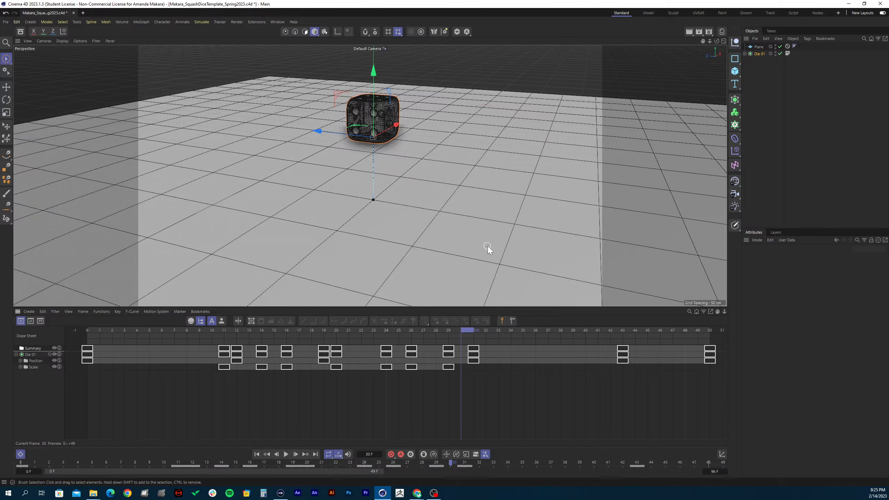
left_click(753, 92)
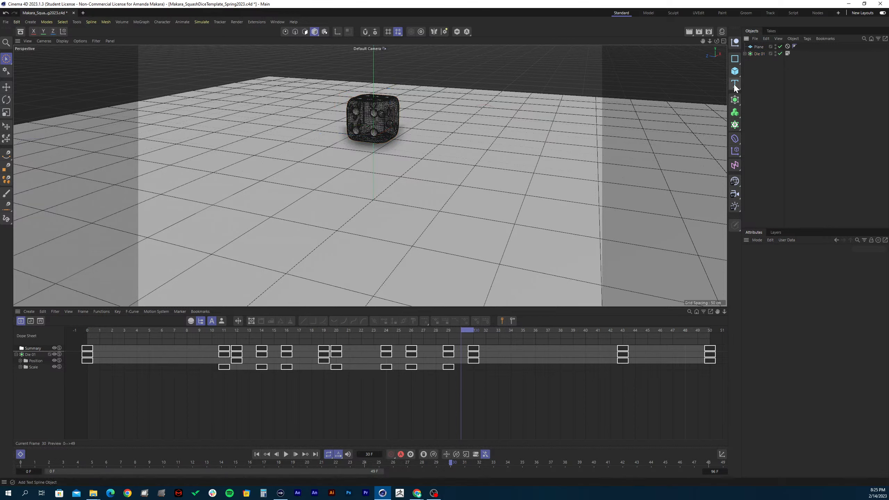
left_click(735, 84)
left_click(759, 96)
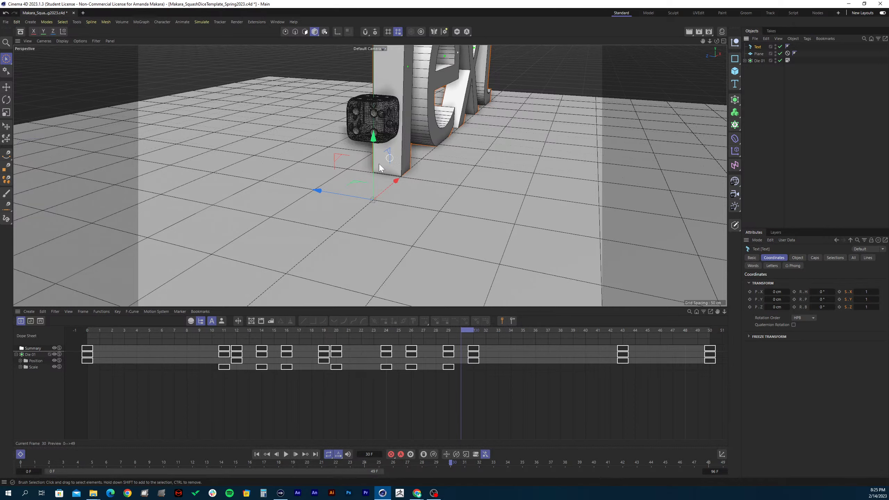
- Rotate the text object to a heading of -90° so it faces the camera
key("r")
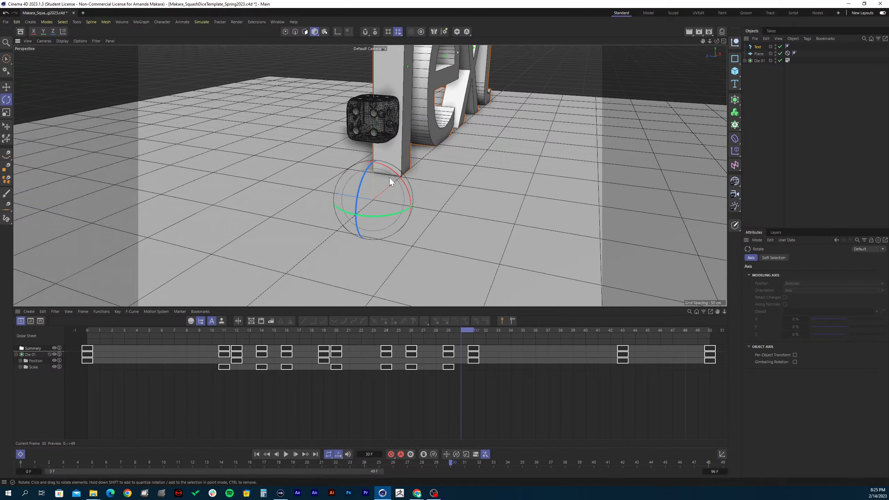
left_click_drag(404, 213, 345, 215)
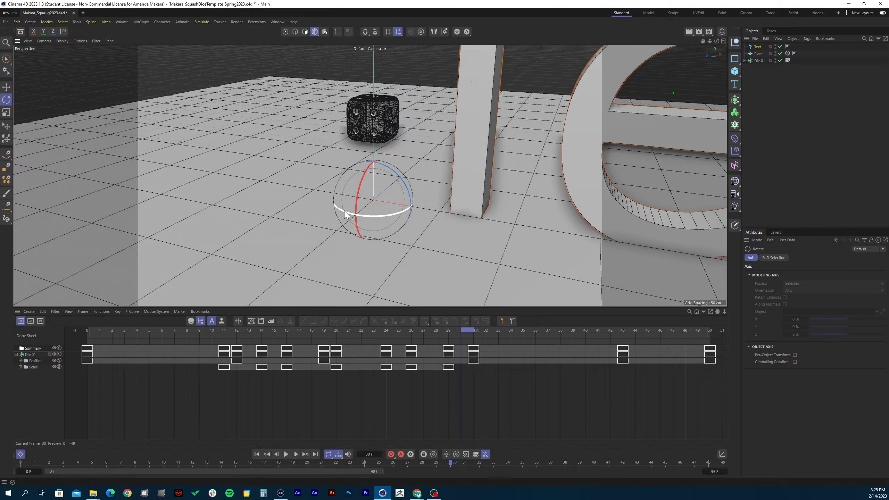
left_click(758, 47)
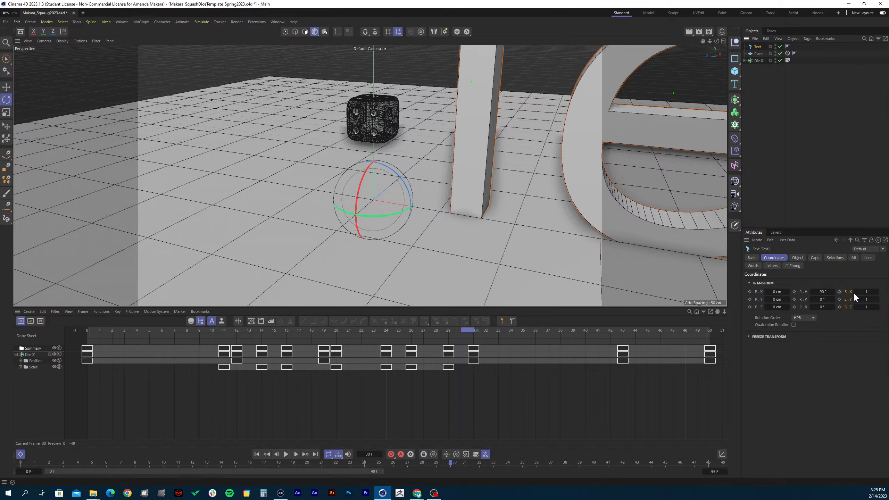
left_click_drag(819, 292, 767, 294)
- Move the text object back behind the die and slightly up, to about X 50.9, Y 2.4, Z 201.4 cm
key("e")
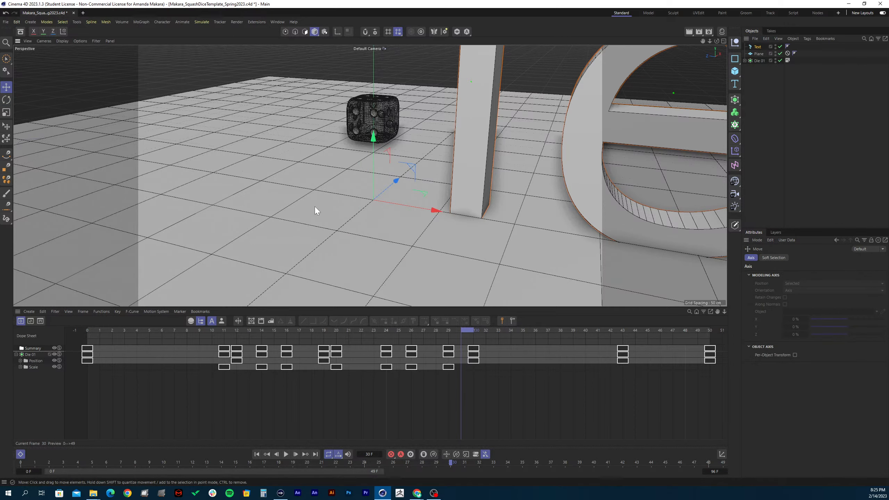
left_click_drag(437, 212, 220, 128)
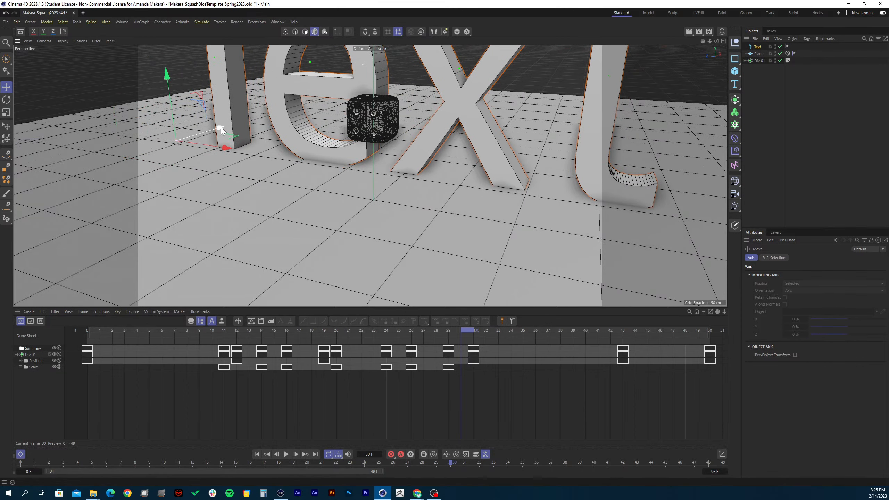
left_click_drag(170, 77, 165, 66)
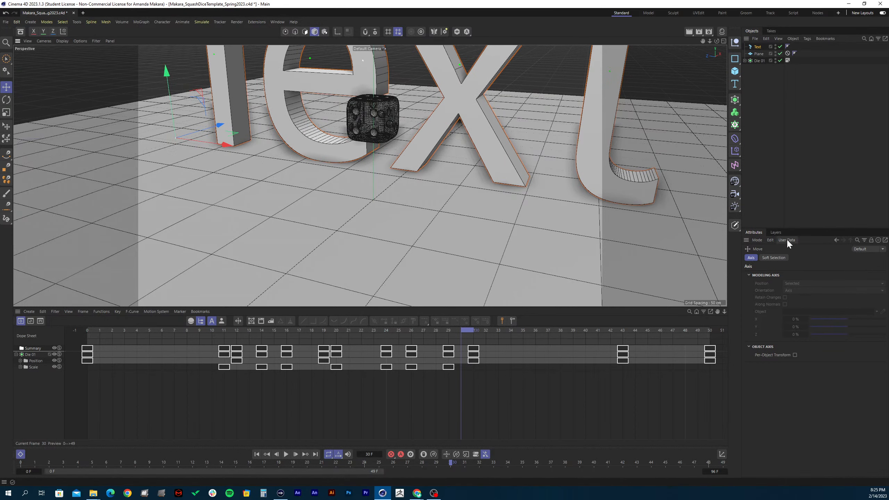
- Set the text object's height to 80 cm
left_click(757, 48)
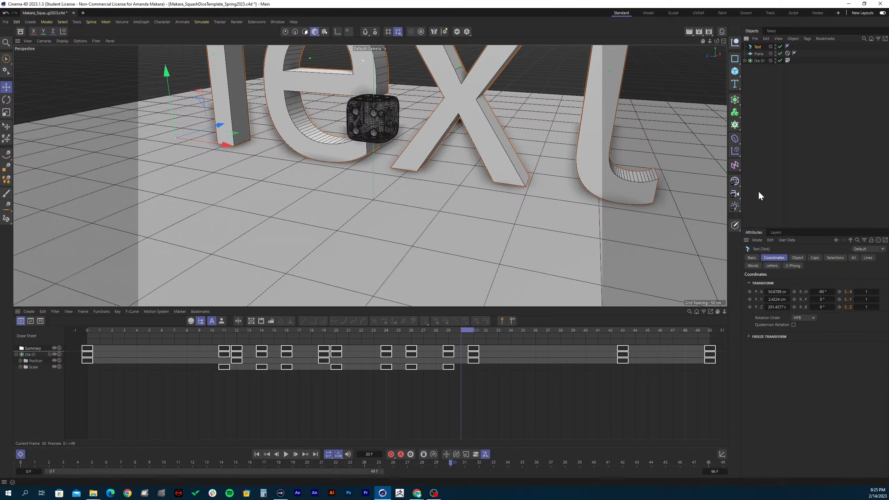
left_click(798, 259)
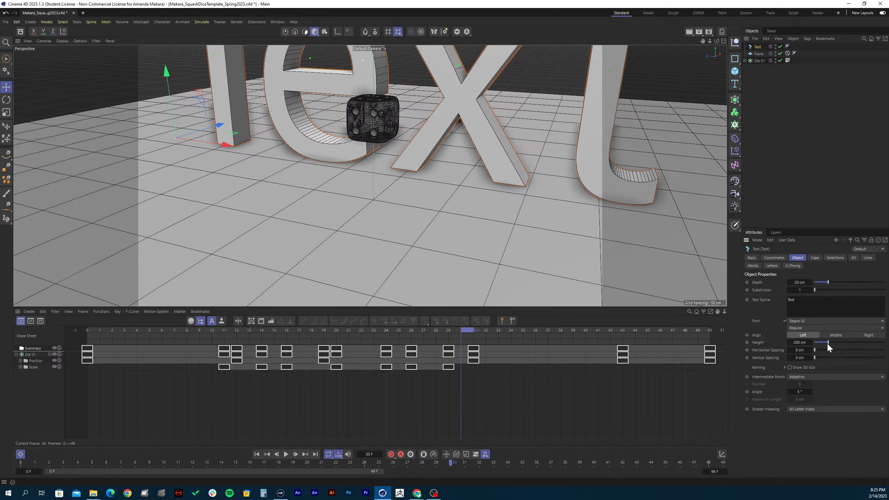
left_click_drag(827, 343, 820, 344)
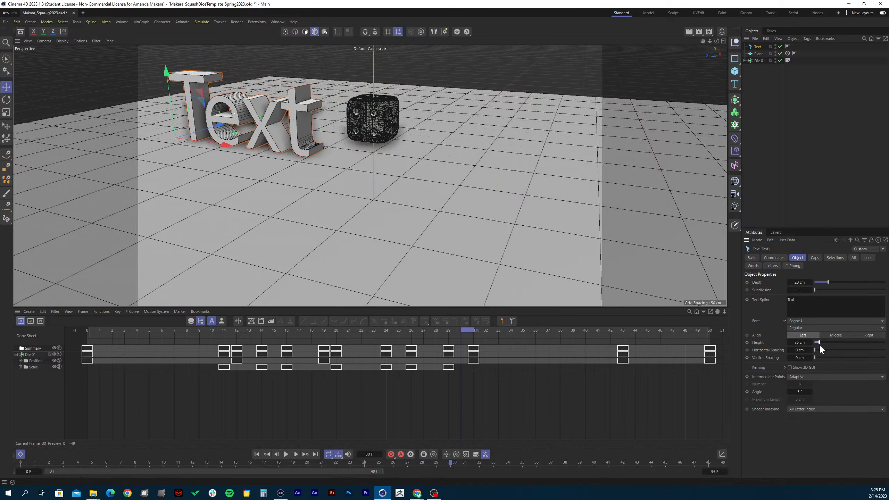
left_click(799, 342)
type("80")
key("Return")
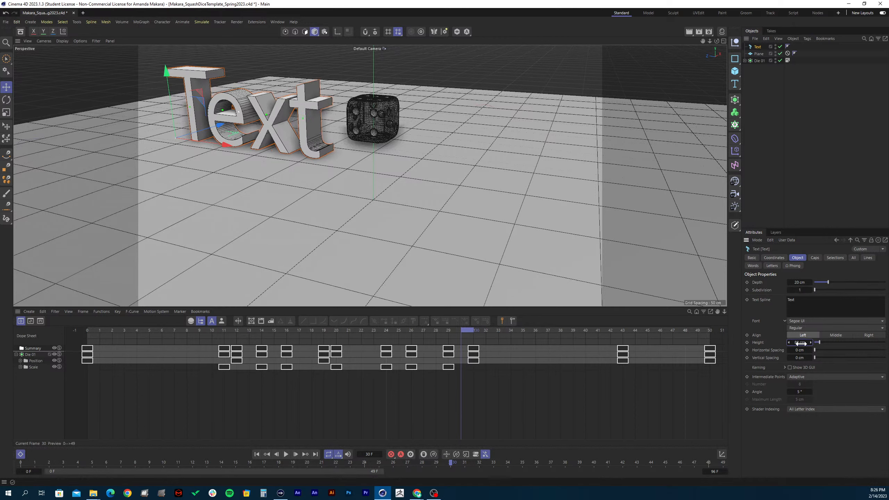
- Change the text's wording to IMPACT and shift the object along its baseline to centre it behind the die
left_click_drag(796, 300, 788, 300)
type("IMPACTG")
key("BackSpace")
left_click(812, 432)
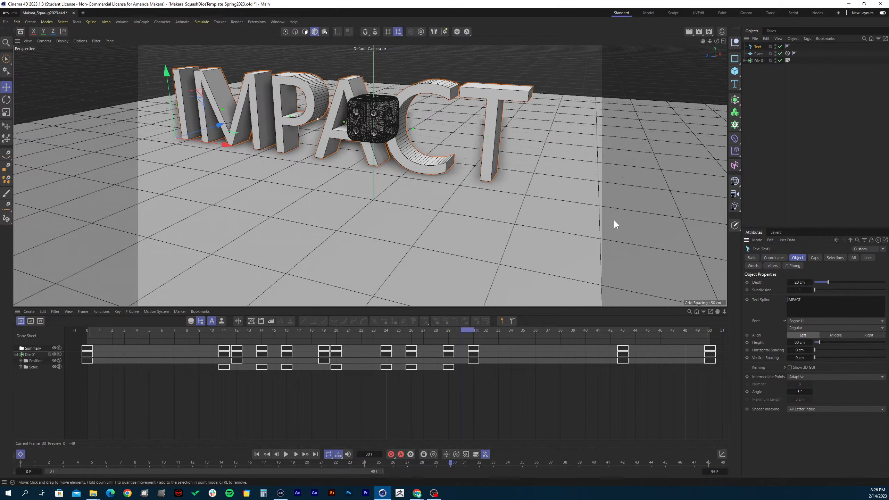
left_click_drag(225, 147, 258, 153)
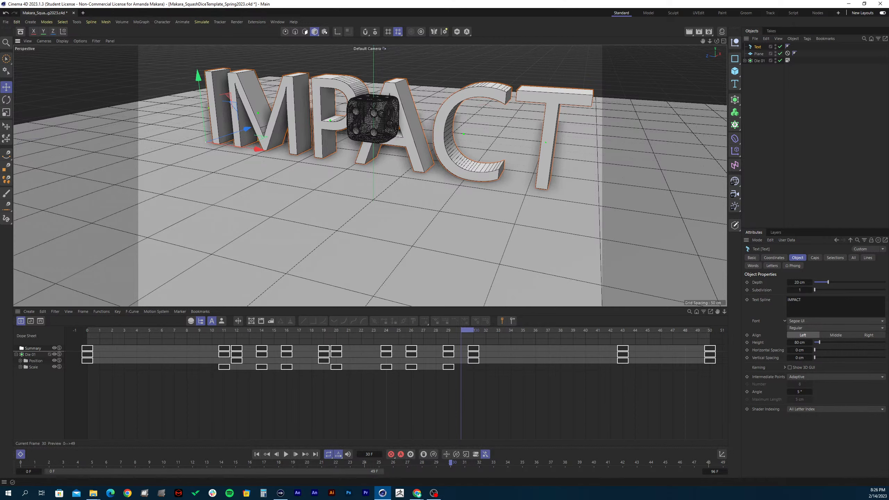
- Change the font of the IMPACT text to Roboto
left_click(818, 321)
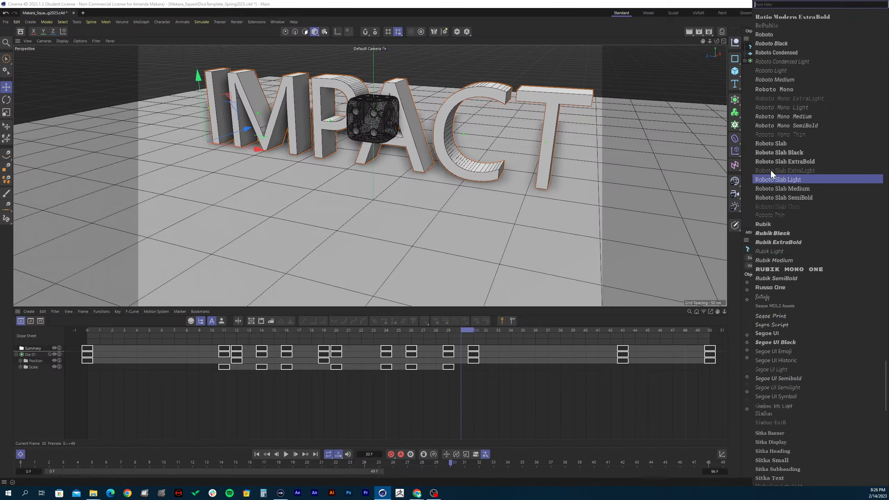
scroll(774, 93, "up", 3)
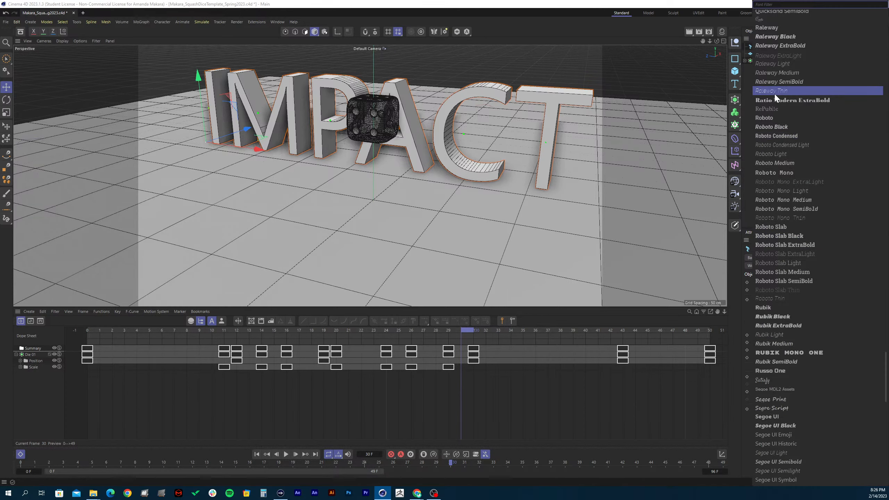
left_click(770, 117)
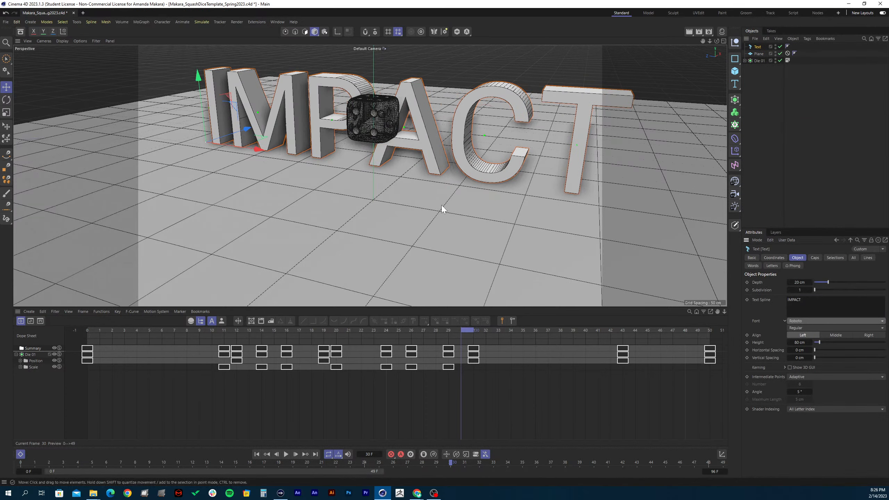
mouse_move(413, 202)
right_mouse_down("alt")
mouse_move(443, 206)
mouse_move(399, 205)
right_mouse_up("alt")
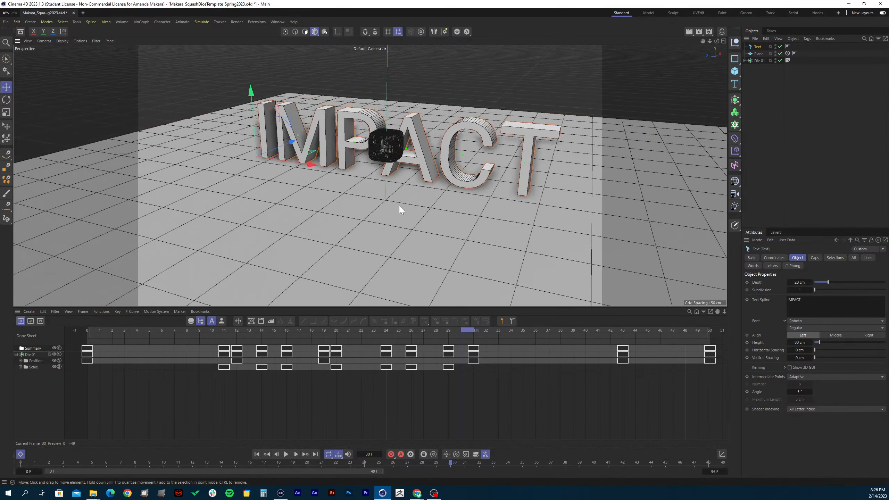
left_click_drag(399, 206, 433, 198, "alt")
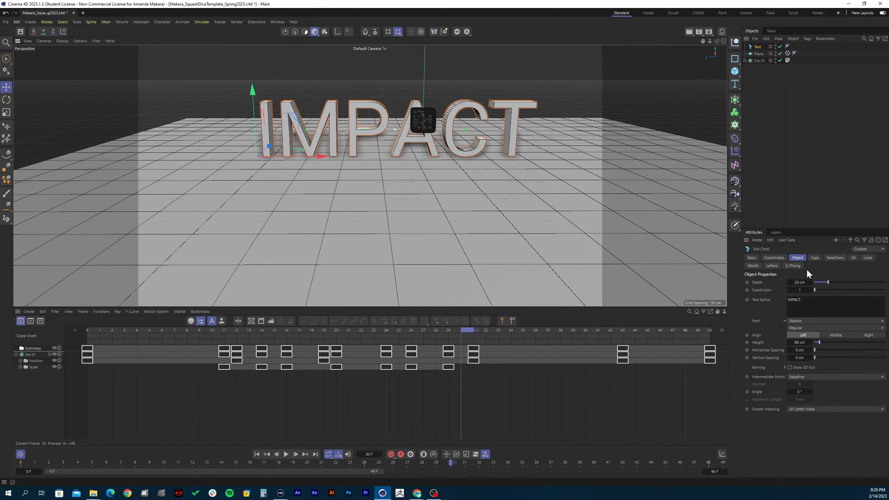
- Give both caps of the IMPACT text a round bevel with a size of 1 cm and check the letter edges up close
left_click(815, 258)
left_click(792, 259)
left_click(814, 258)
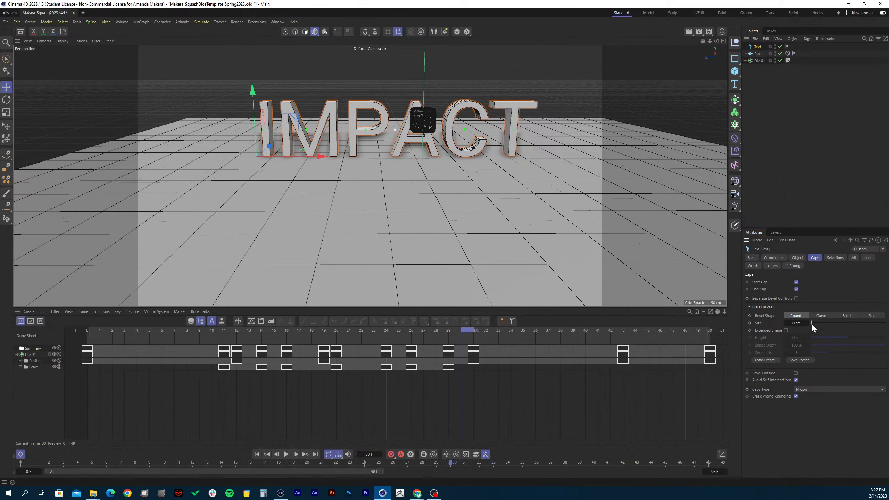
left_click(839, 322)
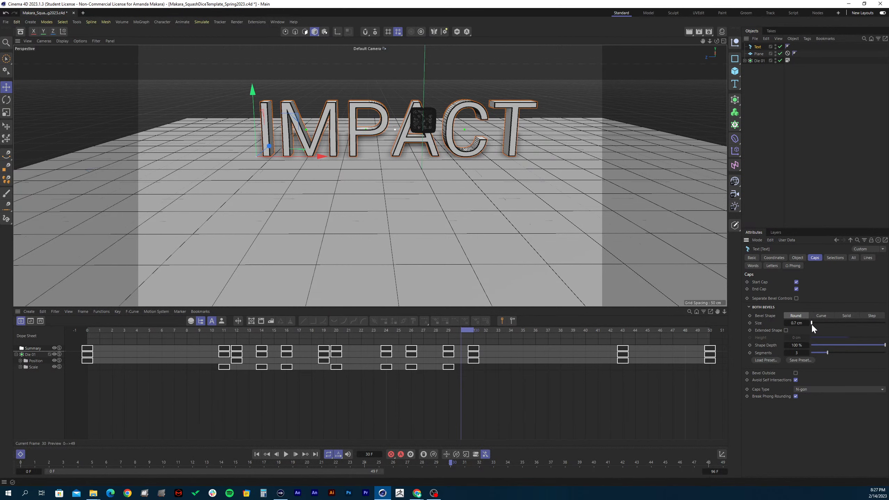
left_click(805, 323)
type("1")
key("Return")
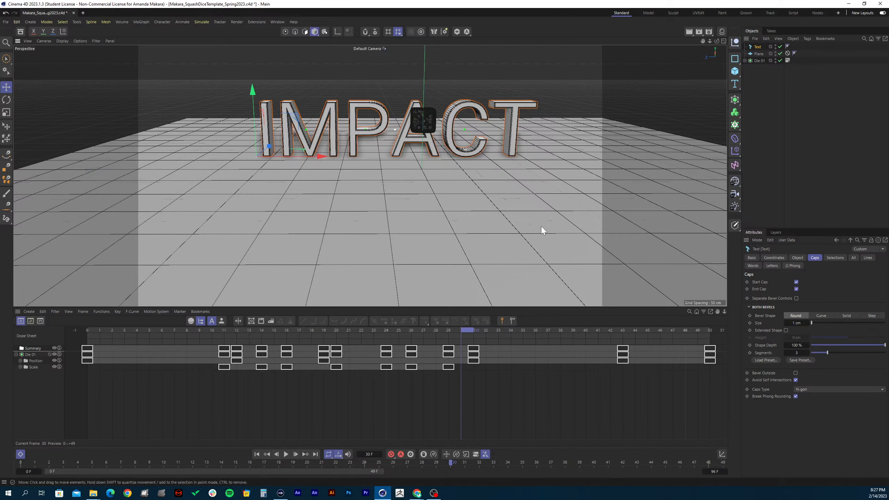
right_click_drag(541, 226, 525, 215, "alt")
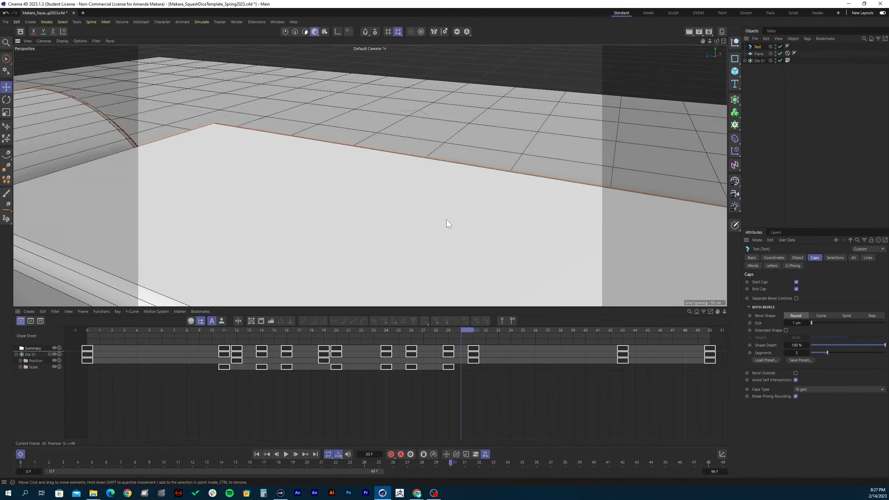
middle_click_drag(446, 219, 510, 203, "alt")
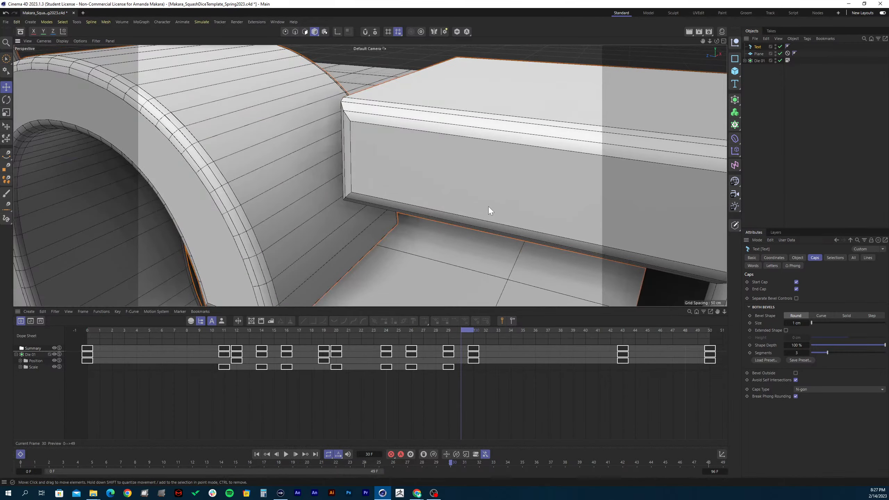
right_click_drag(476, 211, 446, 219, "alt")
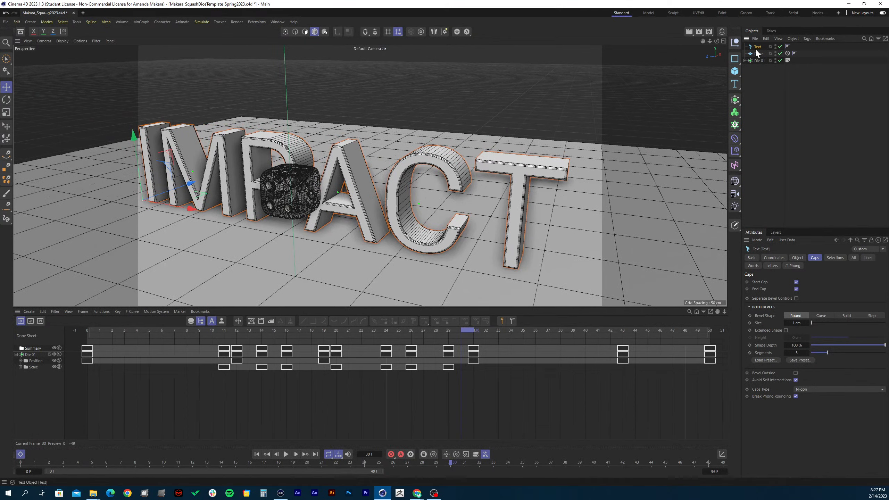
- Make the text object editable and expand its hierarchy down to the individual letters
key("c")
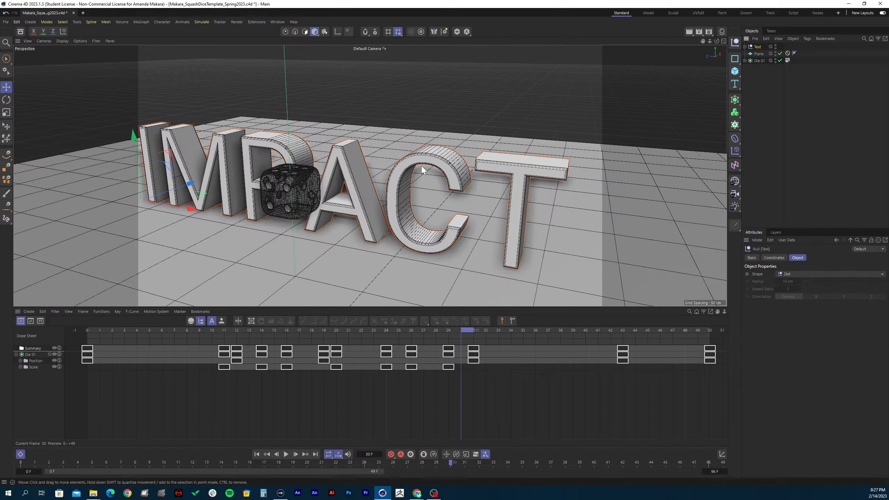
left_click(755, 80)
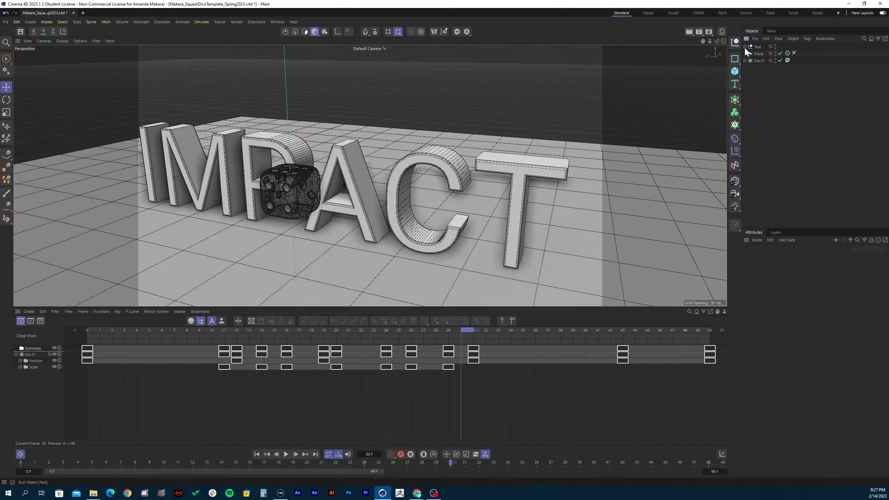
left_click(745, 47)
left_click(749, 54)
left_click(754, 60)
left_click(756, 67)
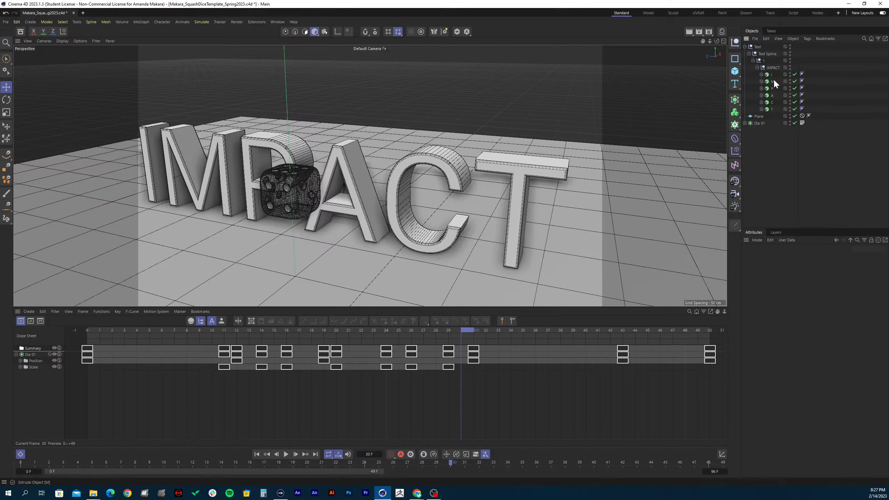
- Shift the letter I along the baseline to adjust its spacing from the M
left_click(770, 74)
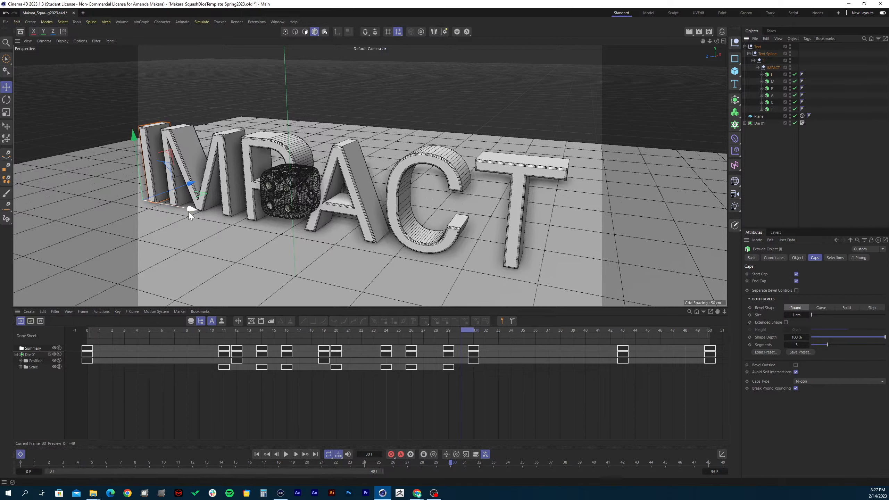
left_click_drag(188, 211, 181, 211)
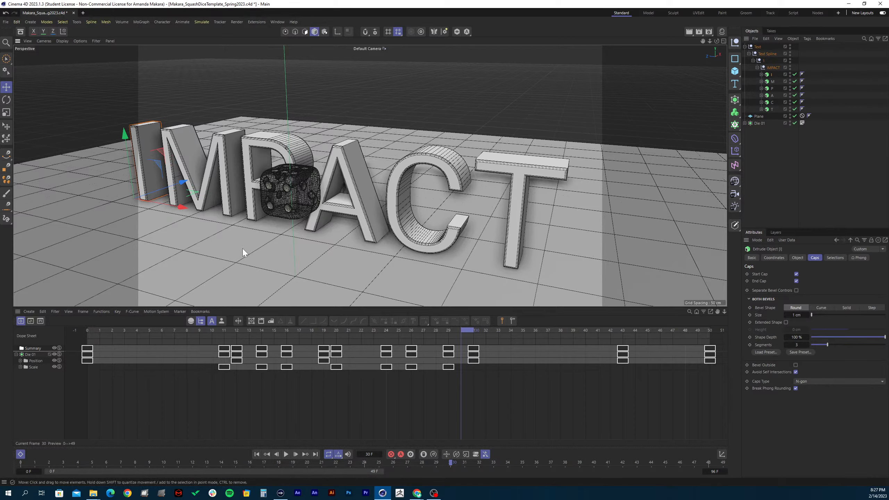
mouse_move(243, 249)
right_mouse_down("alt")
mouse_move(269, 248)
mouse_move(228, 246)
right_mouse_up("alt")
middle_click_drag(228, 246, 250, 245, "alt")
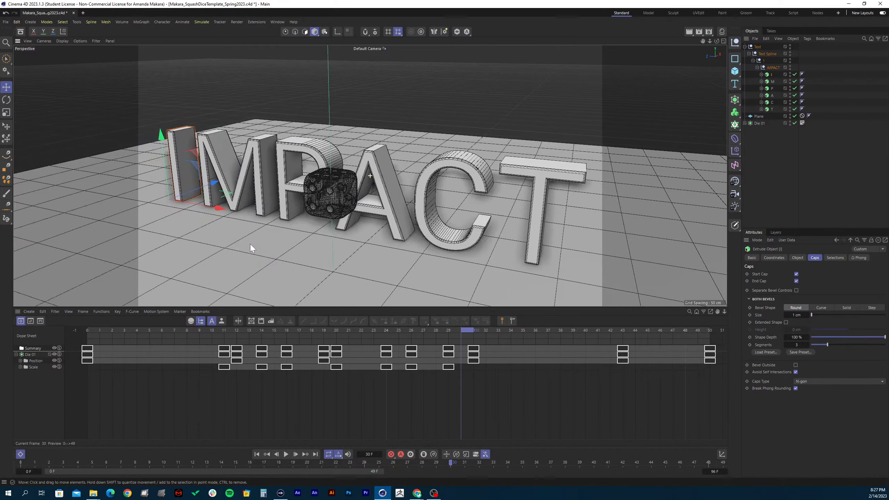
left_click_drag(242, 242, 270, 236, "alt")
left_click_drag(229, 202, 242, 197)
left_click_drag(266, 232, 267, 230, "alt")
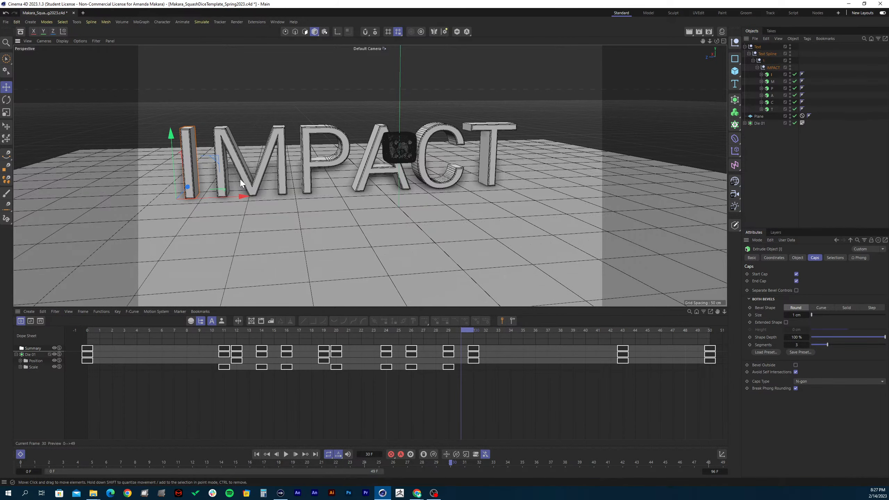
left_click_drag(246, 198, 249, 199)
middle_click_drag(294, 248, 323, 244, "alt")
mouse_move(323, 244)
left_mouse_down("alt")
mouse_move(346, 238)
mouse_move(330, 238)
left_mouse_up("alt")
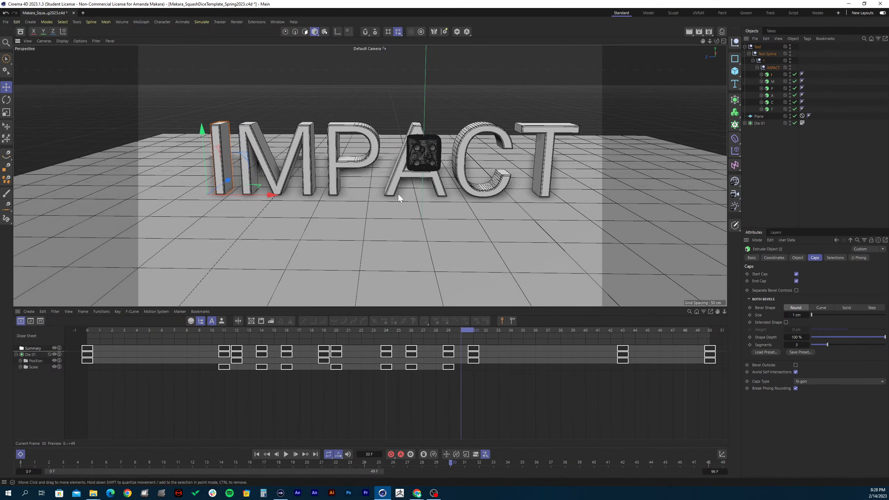
- Move the letters I, M and P together slightly closer to the A
left_click(776, 78)
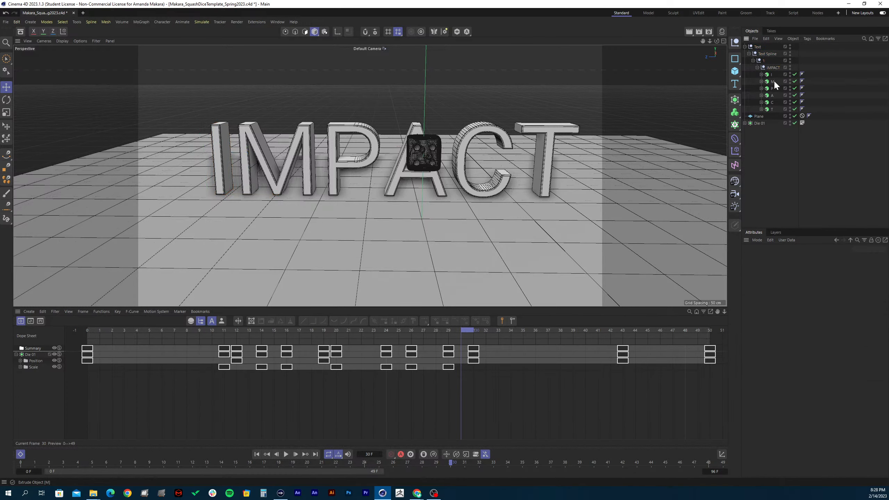
left_click(770, 75)
left_click(772, 81, "ctrl")
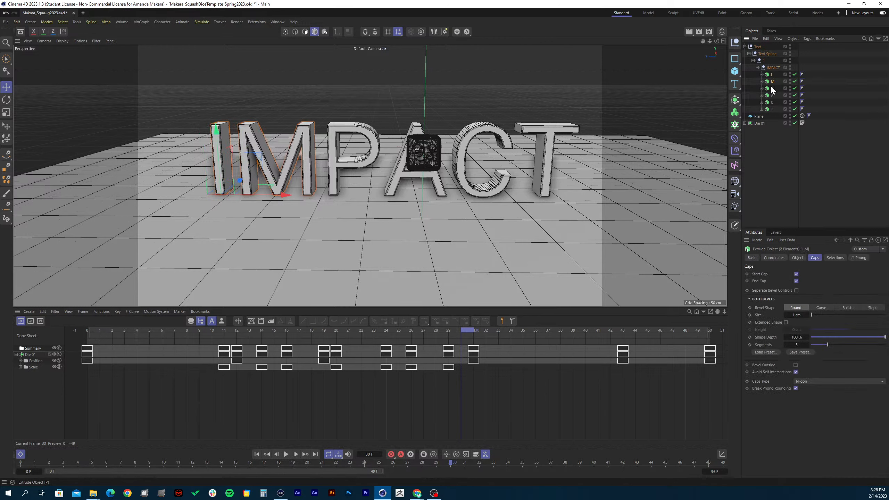
left_click(770, 86, "ctrl")
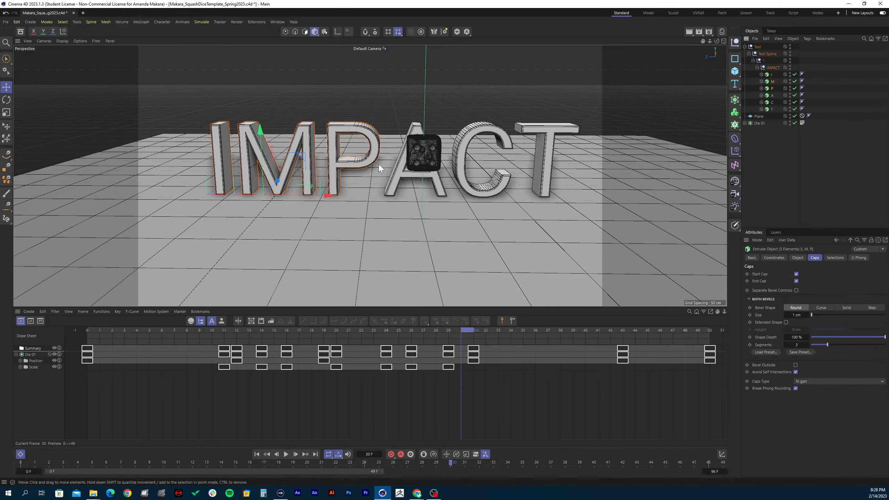
left_click_drag(330, 198, 336, 196)
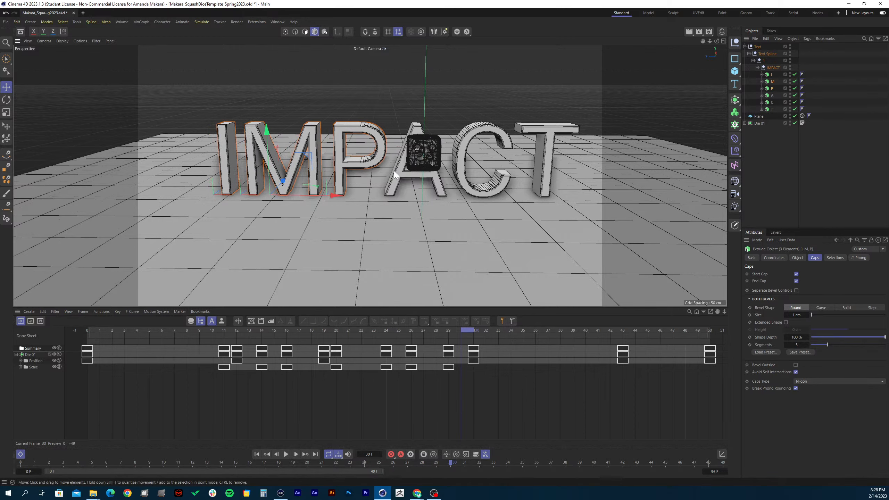
left_click(471, 199)
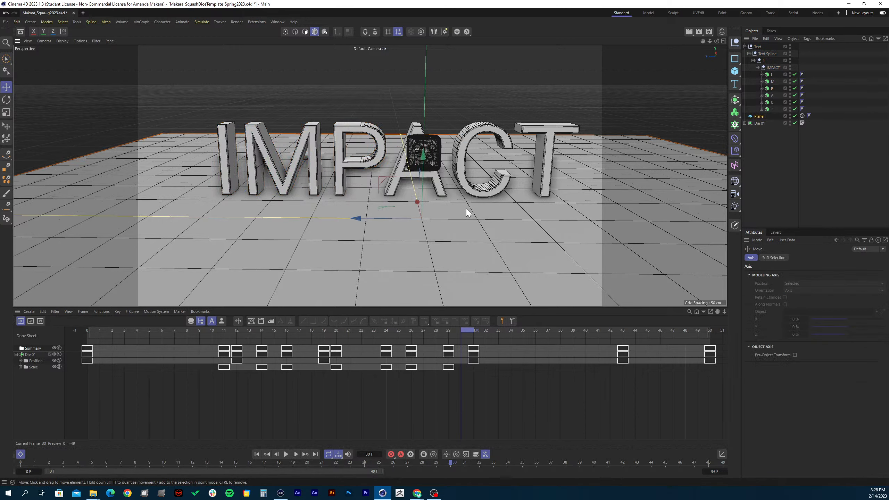
- Select the letter A and examine its spacing and the die's placement in front of the word from several angles
left_click(776, 95)
left_click(765, 96)
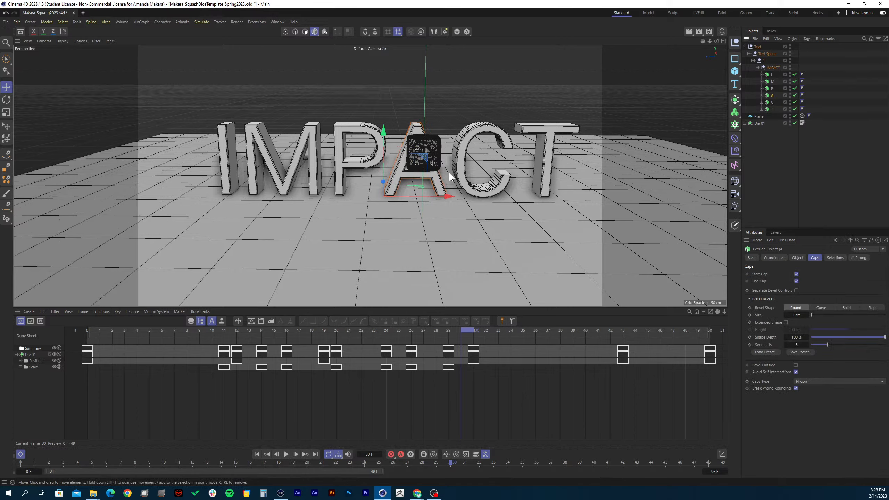
scroll(529, 245, "down", 3)
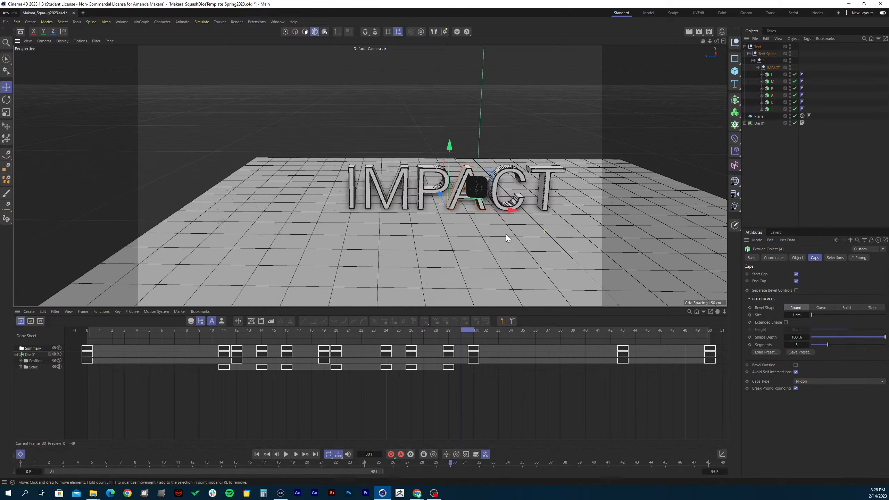
left_click_drag(506, 233, 512, 217, "alt")
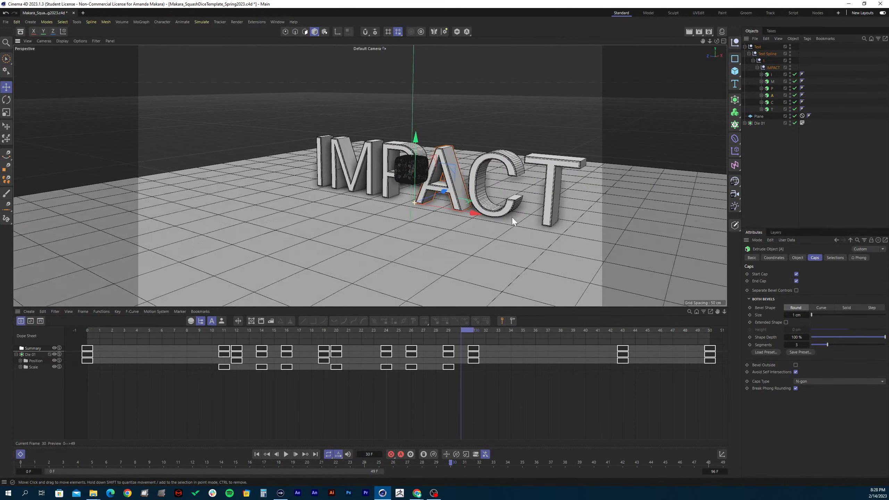
middle_click_drag(470, 251, 442, 255, "alt")
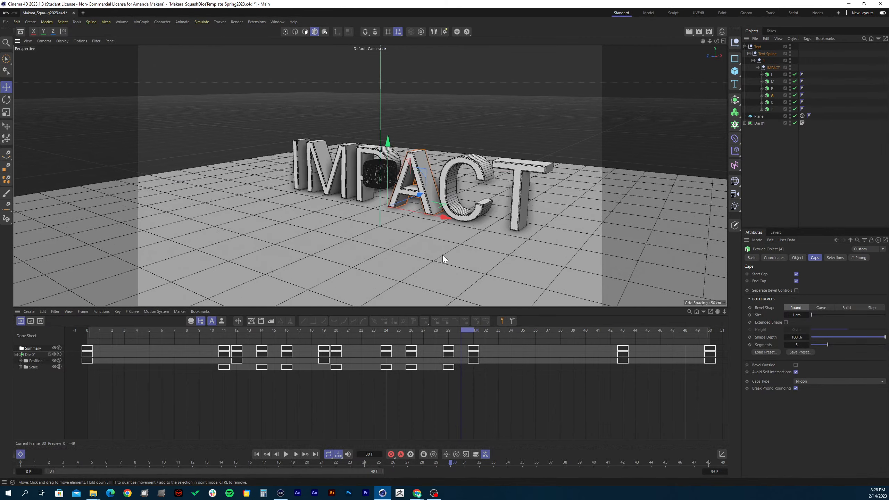
right_click_drag(447, 248, 467, 250, "alt")
mouse_move(470, 250)
left_mouse_down("alt")
mouse_move(447, 250)
mouse_move(457, 253)
left_mouse_up("alt")
left_click(457, 255)
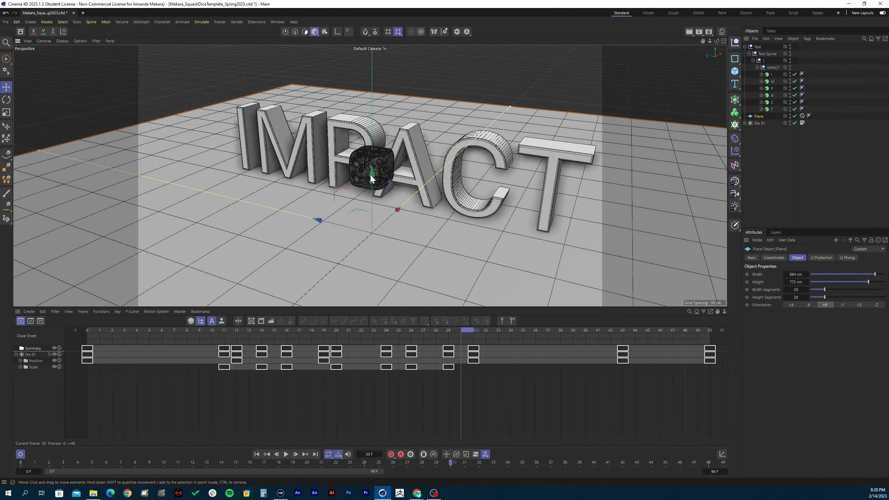
left_click(376, 163)
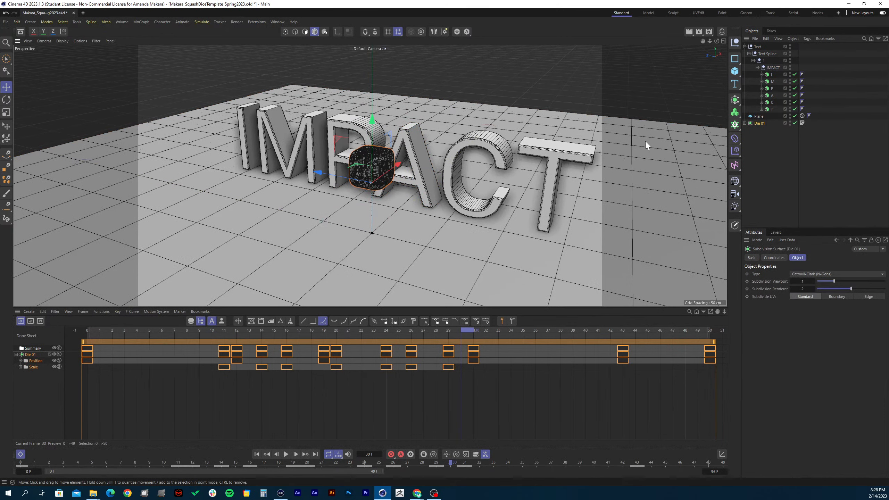
left_click(753, 158)
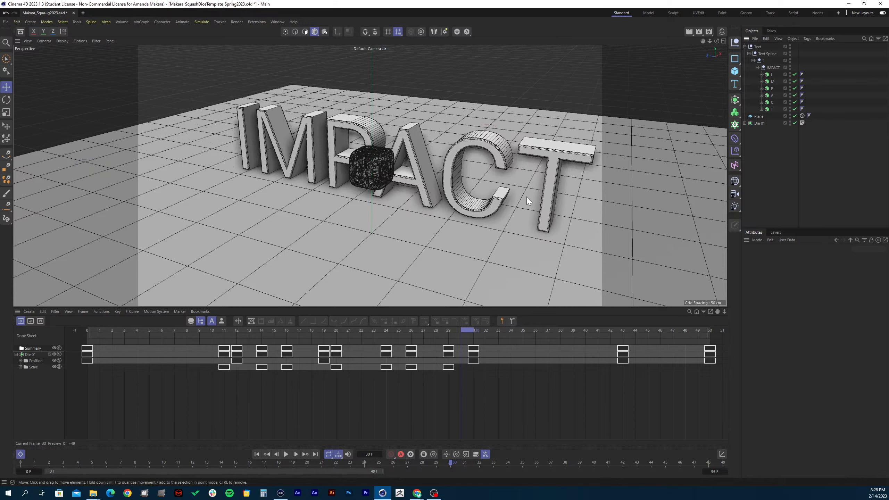
left_click(31, 354)
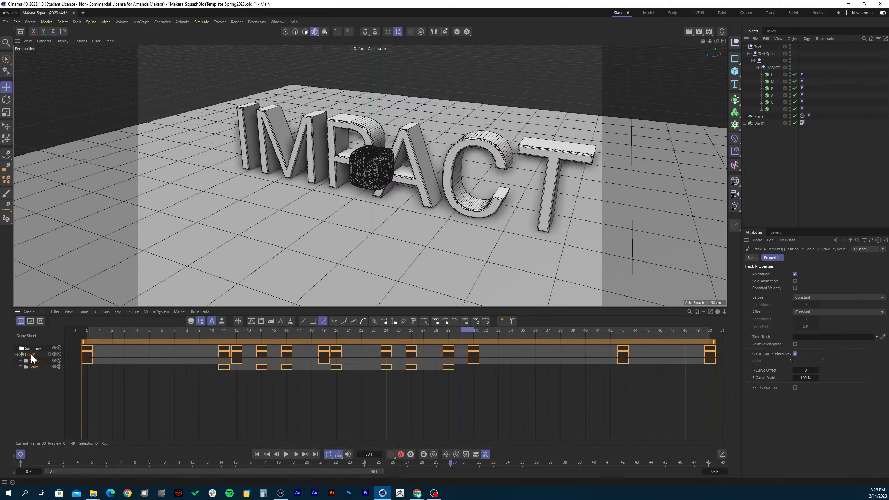
left_click(37, 385)
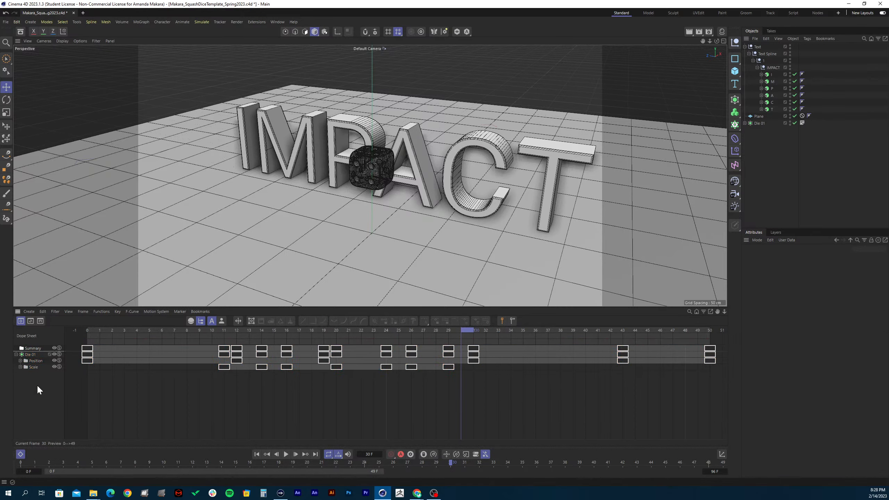